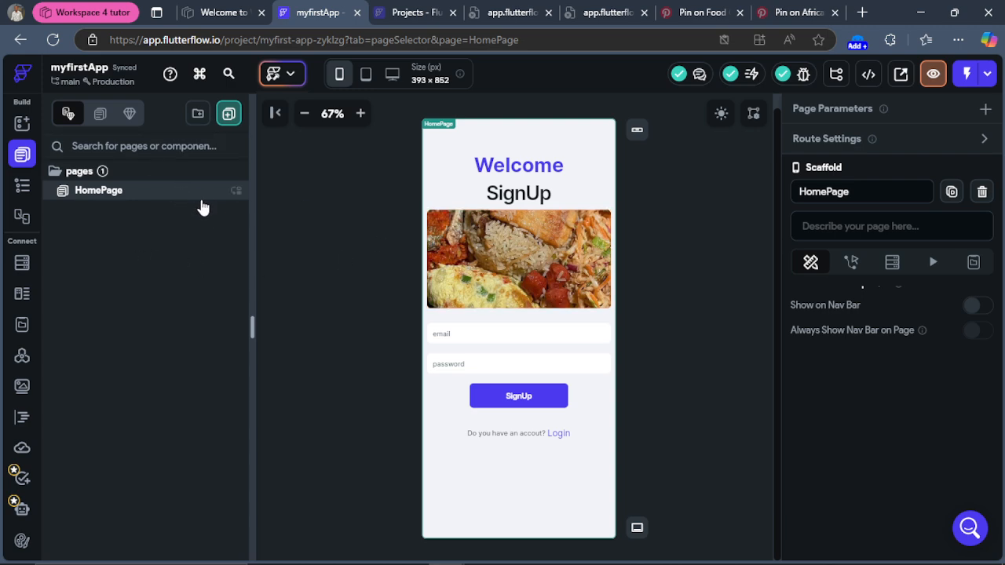
Step: Create a blank page named signUp and move it into the pages folder
click(228, 115)
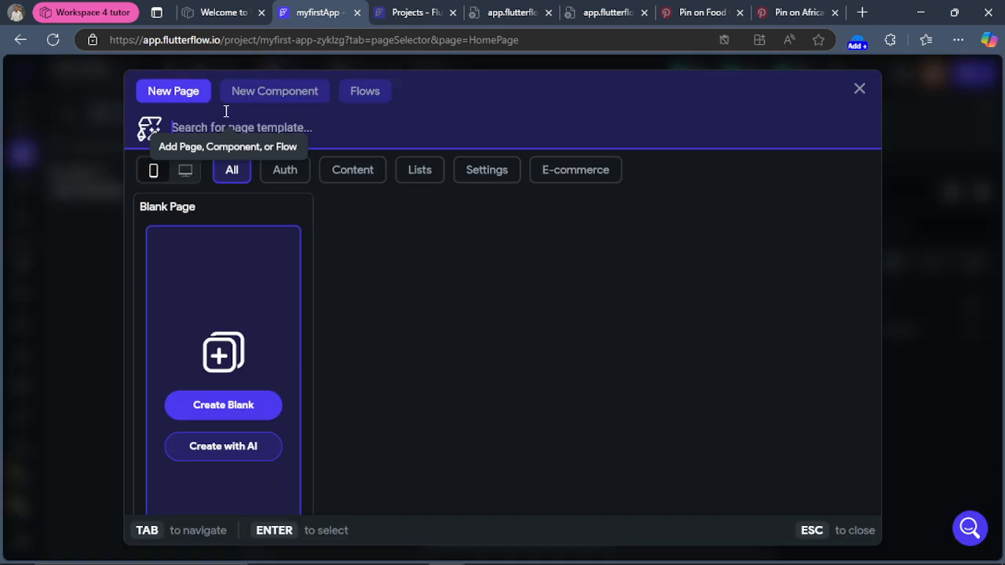
click(223, 405)
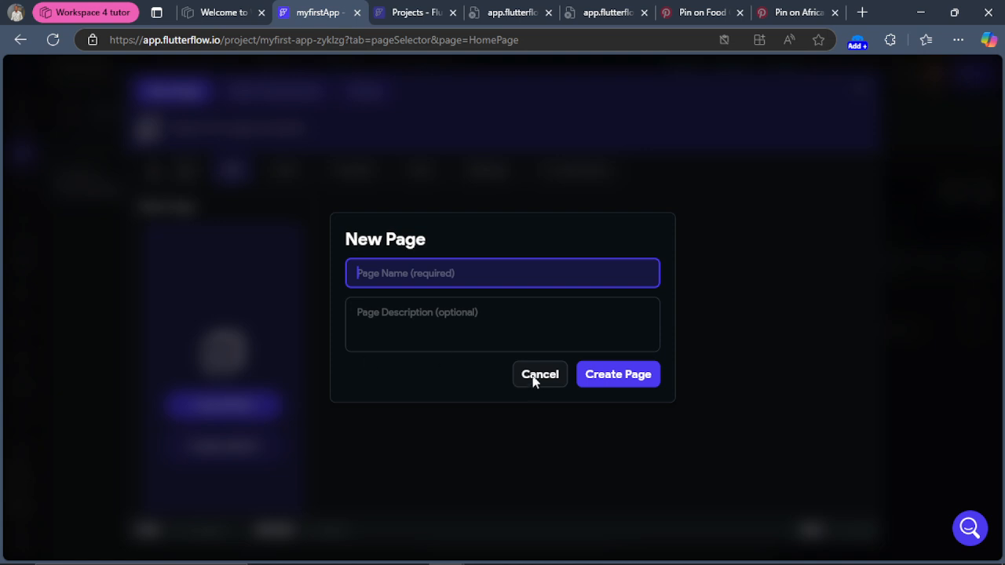
click(478, 270)
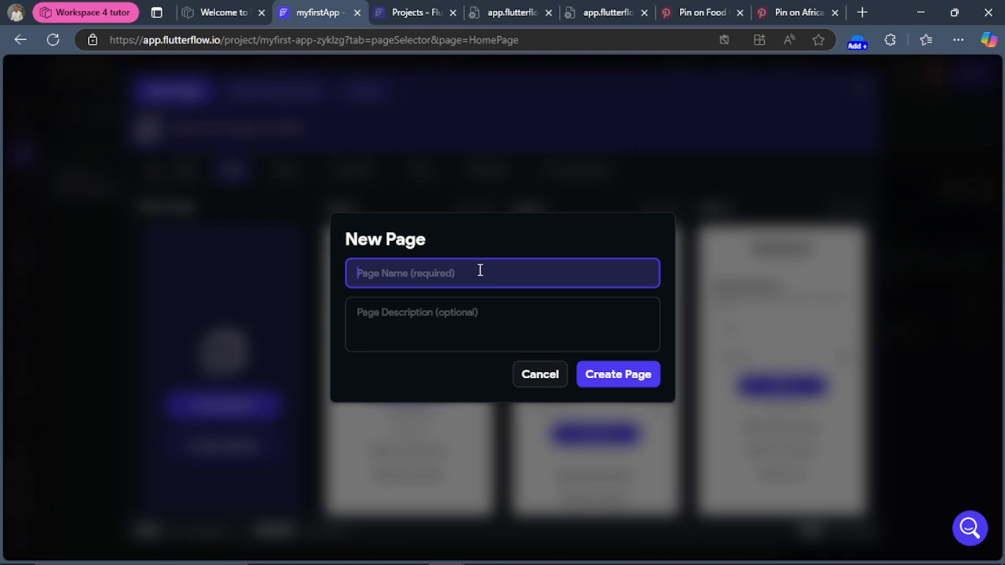
text(sig)
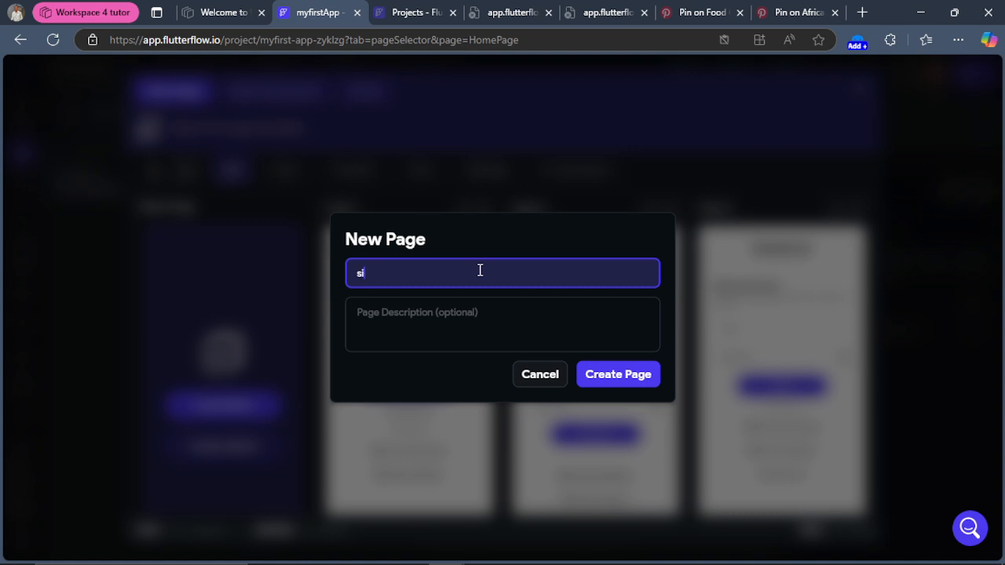
text(nu)
key(BackSpace)
text(Up)
click(620, 383)
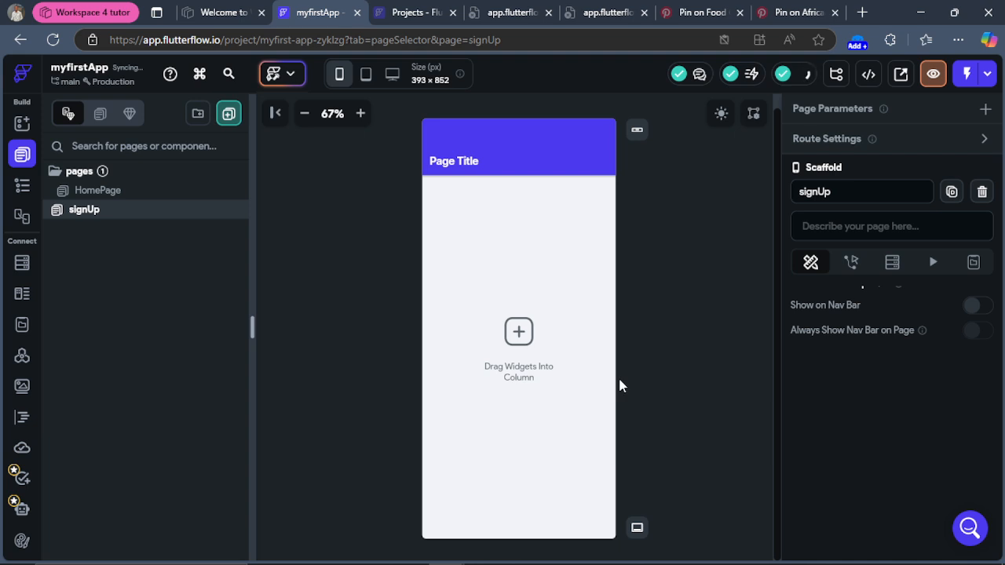
drag(120, 212, 119, 178)
Step: Cut the top-level Container with all its contents from HomePage
click(114, 191)
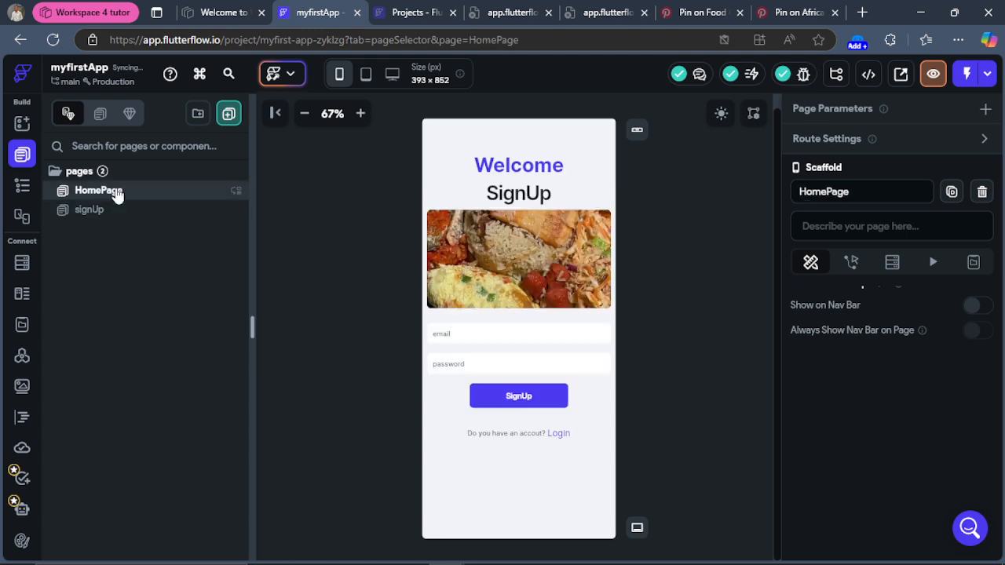
click(22, 186)
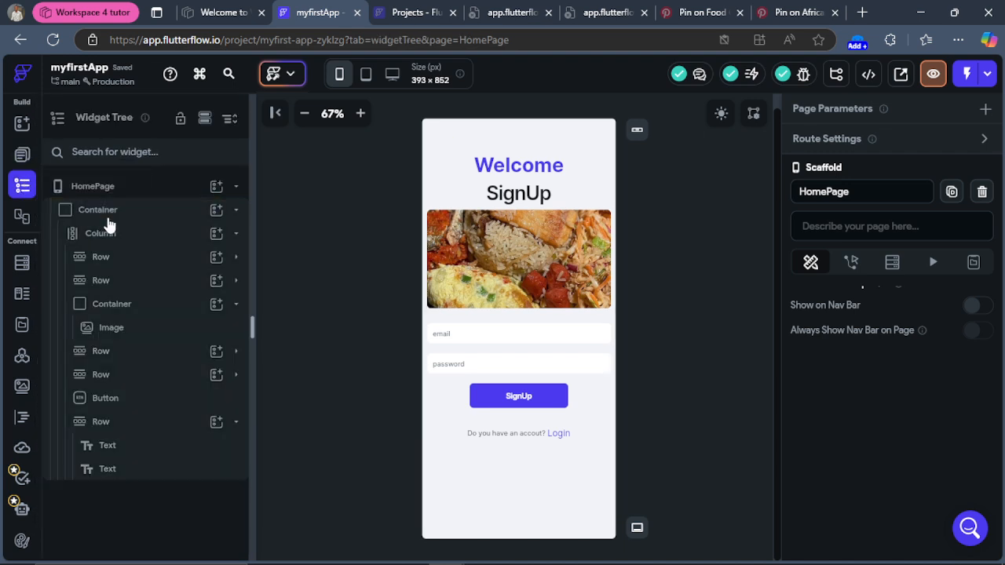
click(109, 212)
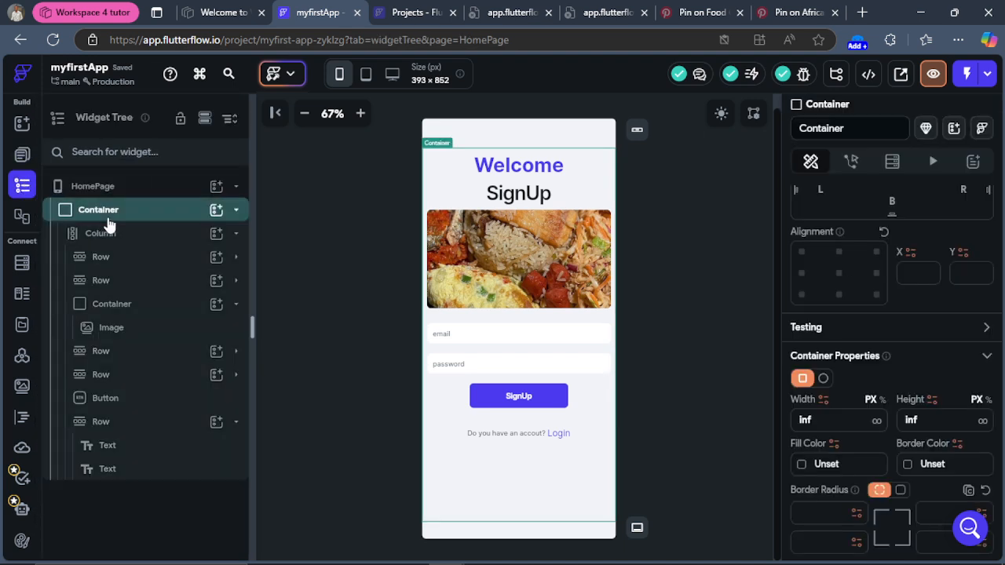
key(ctrl+x)
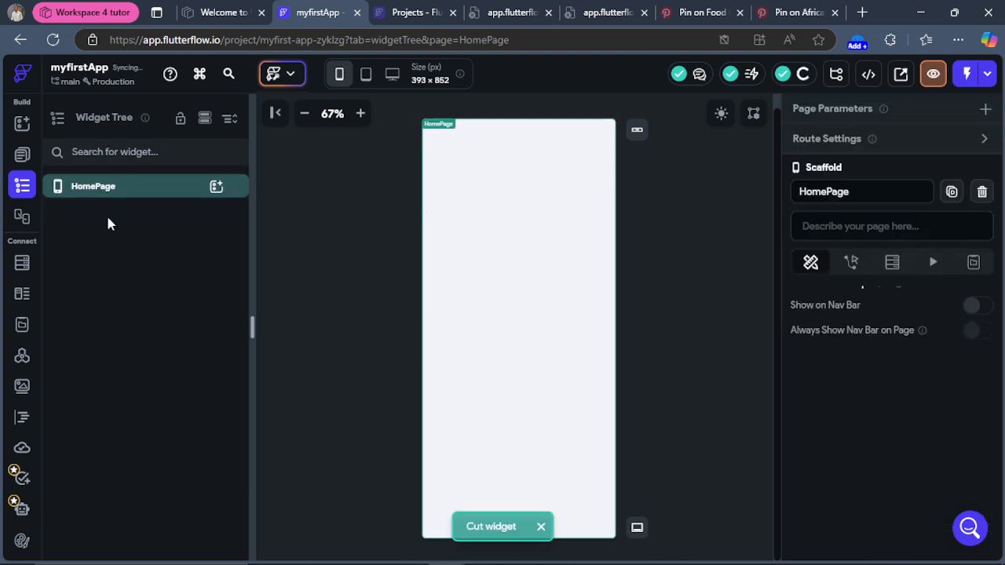
Step: Try to paste the cut Container into the root of the signUp page
click(21, 156)
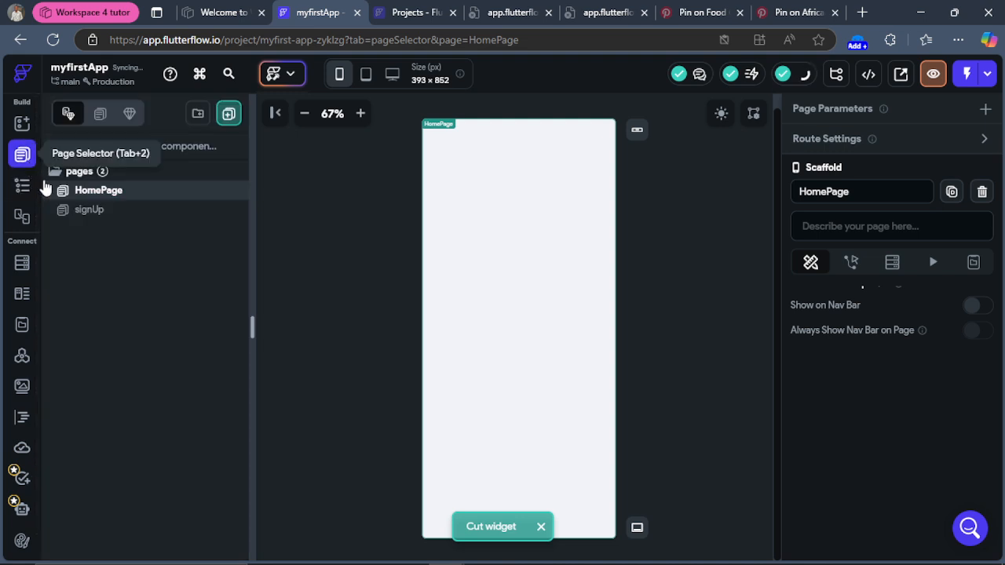
click(116, 214)
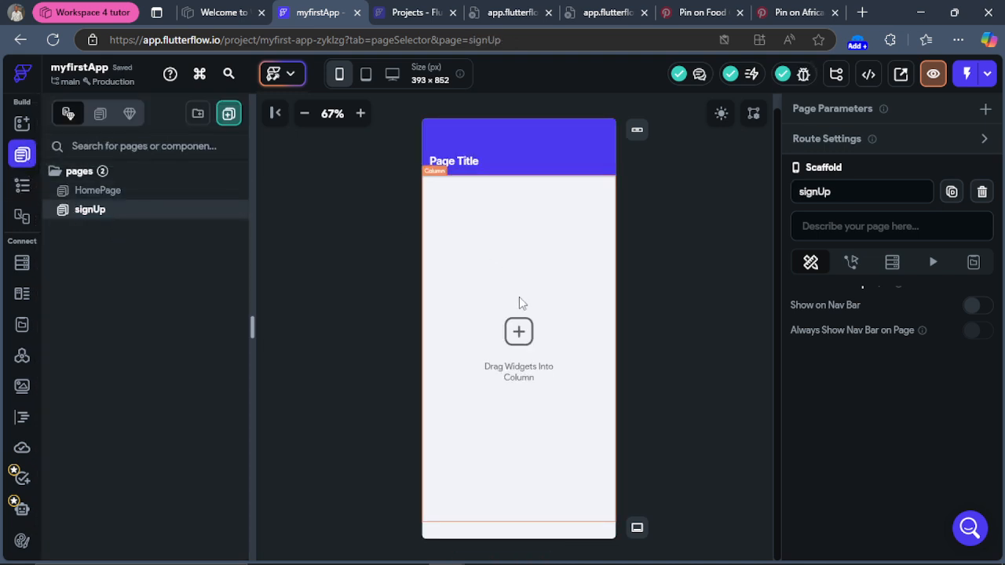
click(22, 185)
click(143, 218)
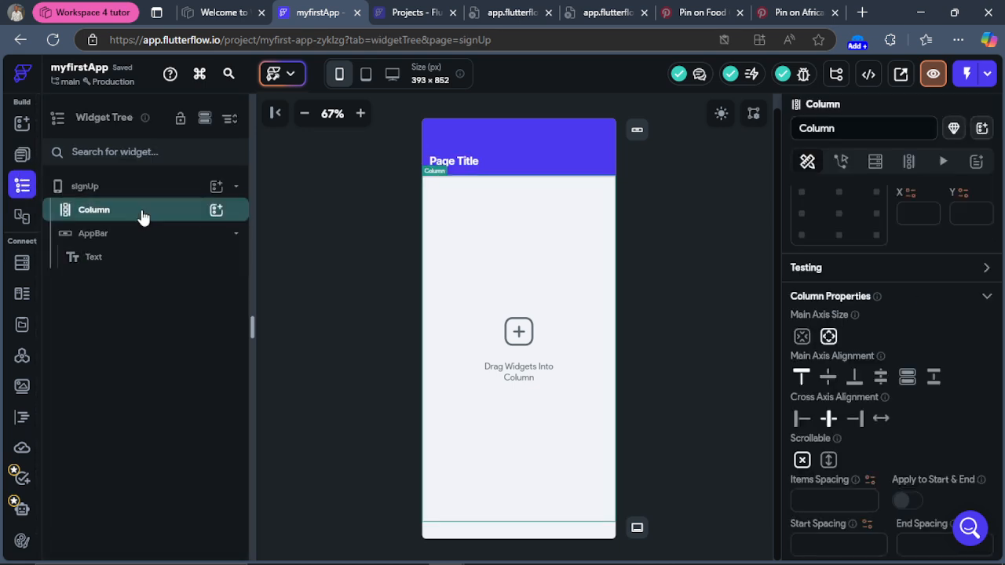
drag(143, 218, 197, 189)
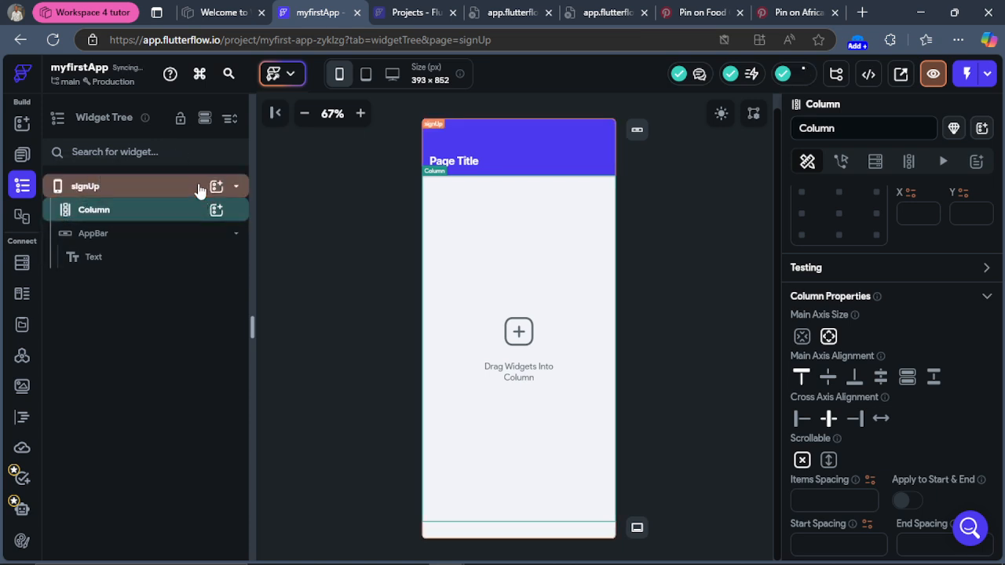
right_click(198, 185)
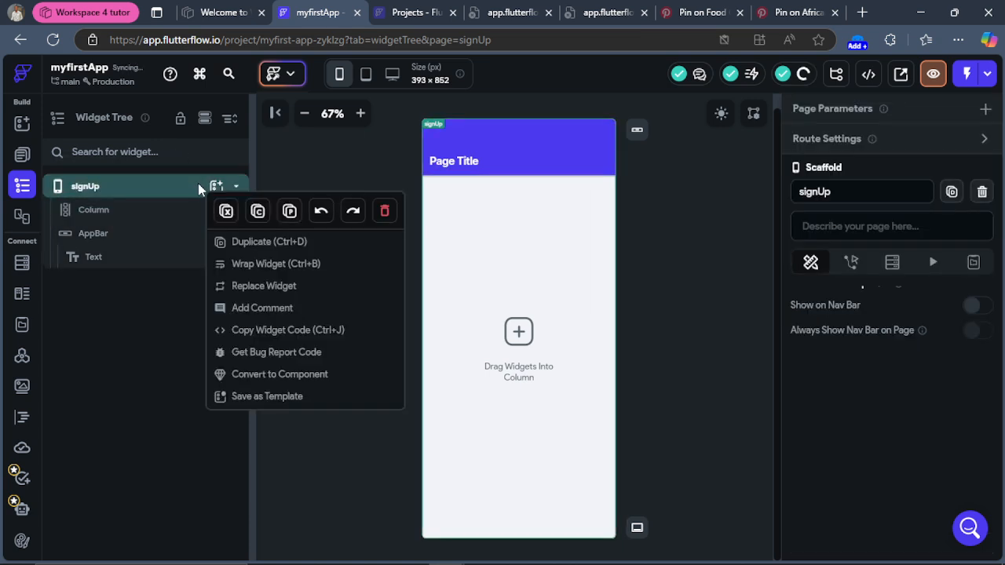
click(289, 210)
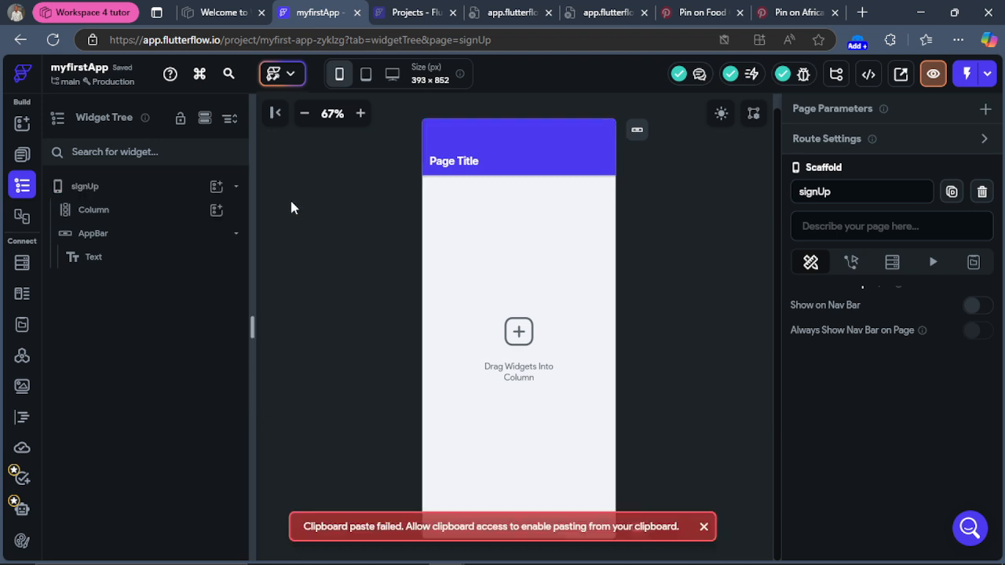
Step: Delete the empty Column from the signUp page and try again to paste the cut Container onto the page root
click(153, 219)
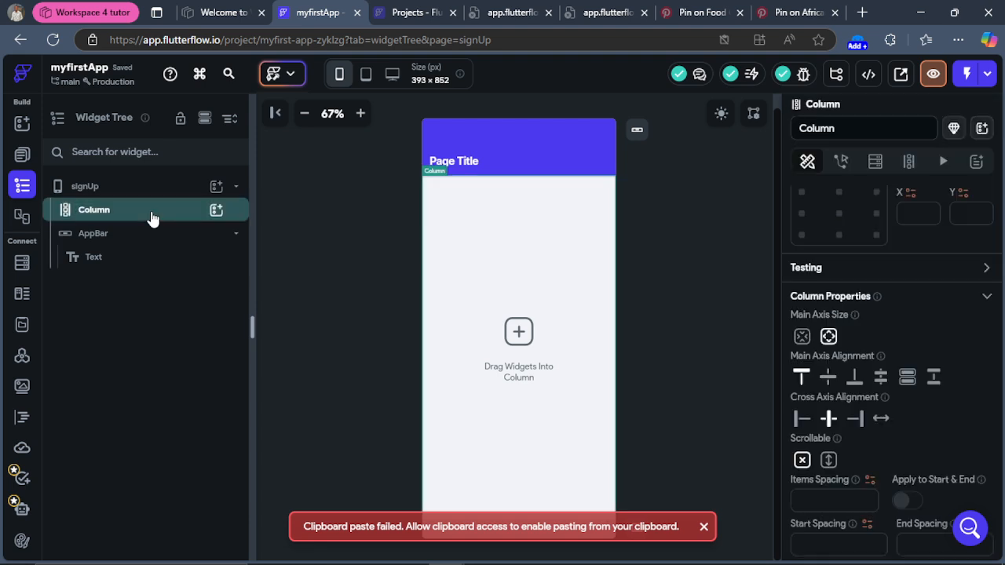
key(Delete)
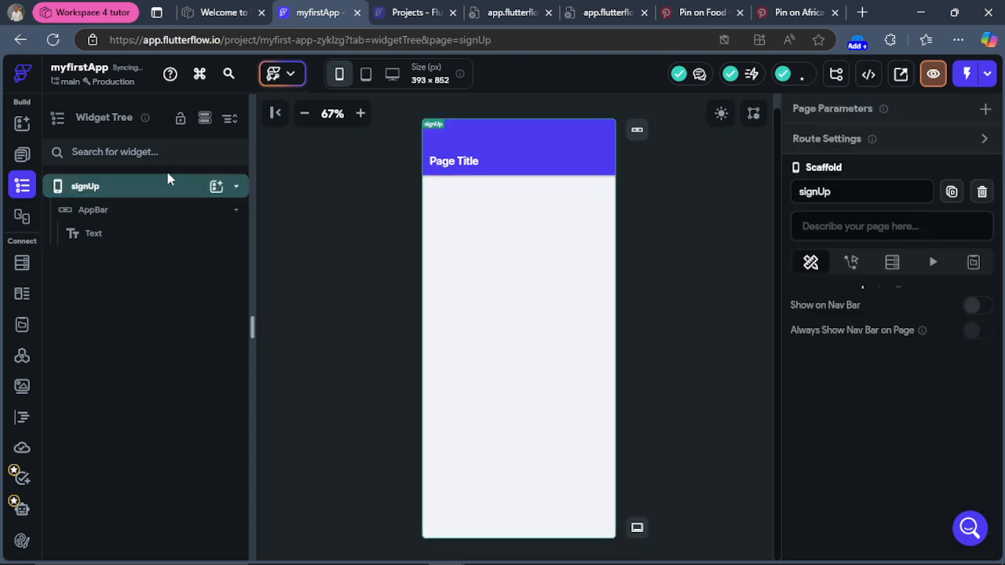
right_click(168, 187)
click(258, 210)
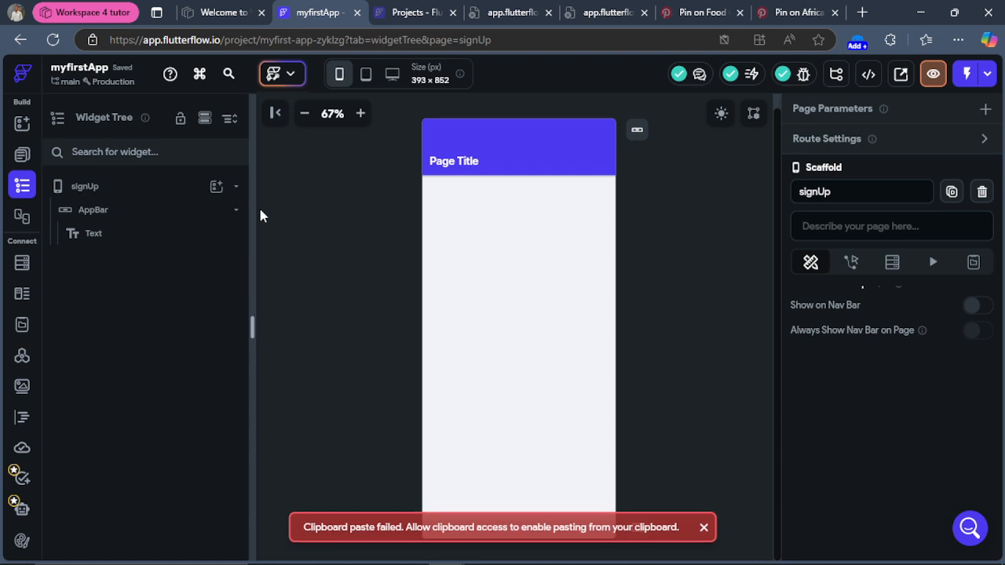
Step: Return to HomePage and undo the cut of its Container
click(22, 154)
click(122, 193)
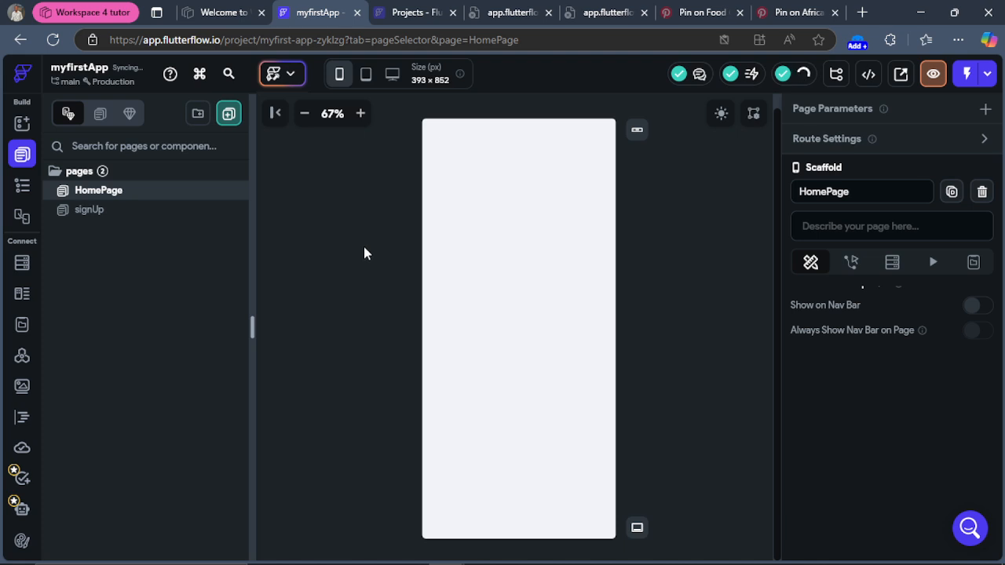
mouse_move(788, 558)
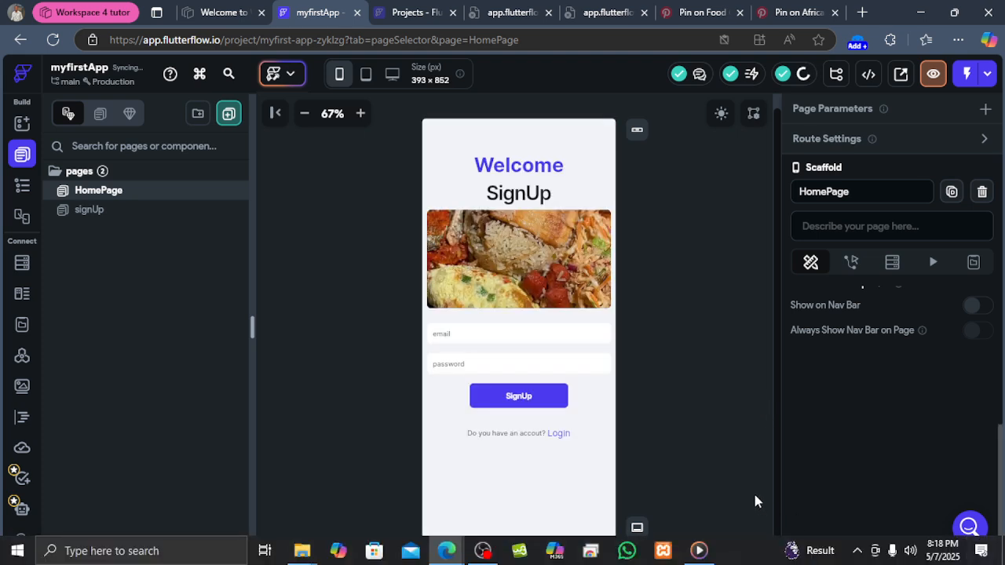
Step: Rename the HomePage page, which holds the sign-up form, as Signup
double_click(858, 186)
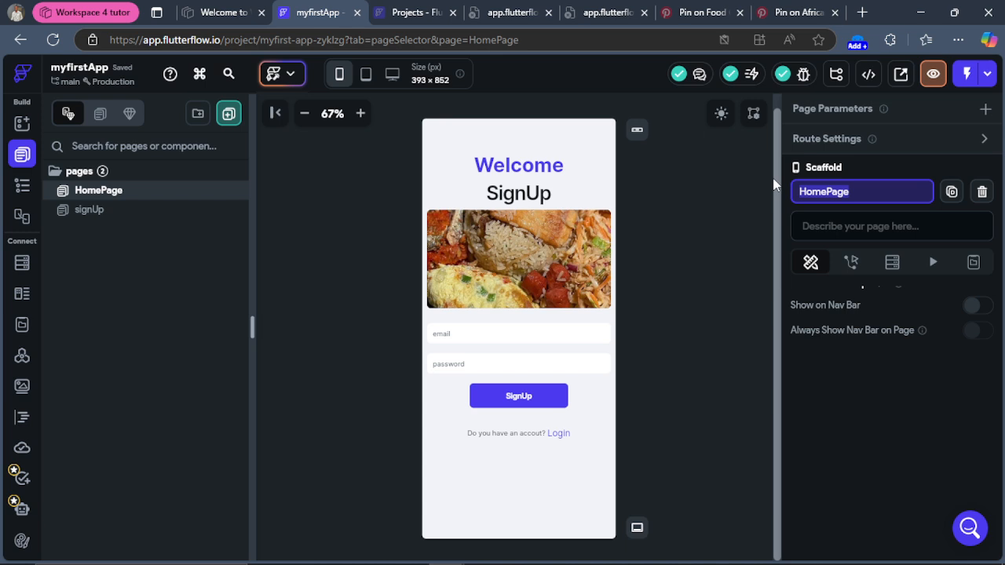
text(Si)
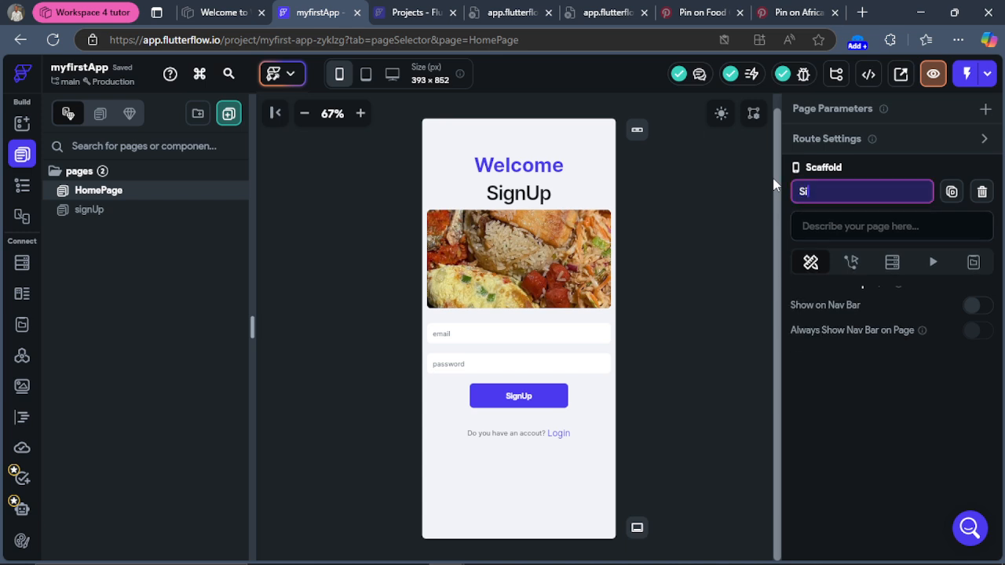
text(gnup)
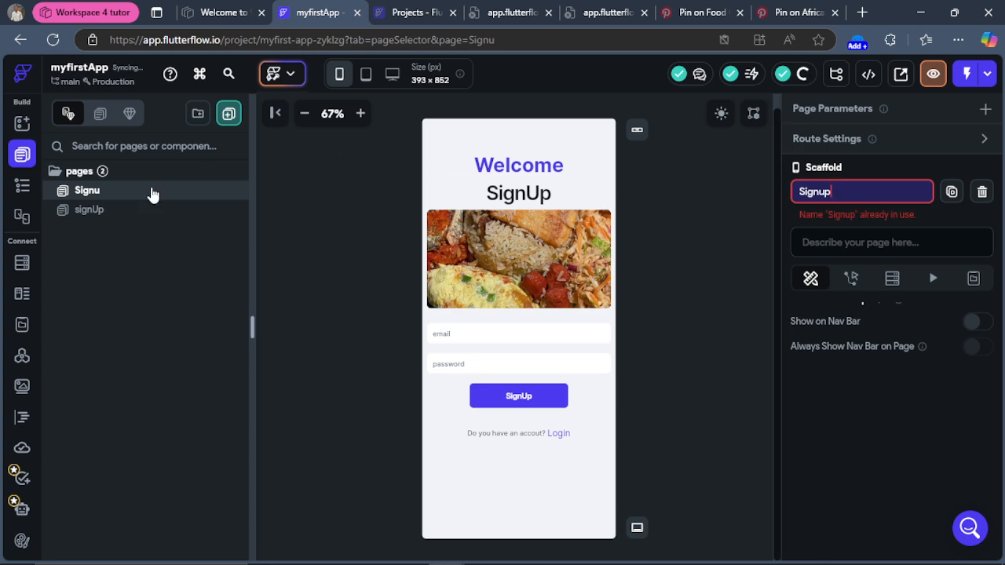
Step: Rename the blank signUp page as Home
click(112, 213)
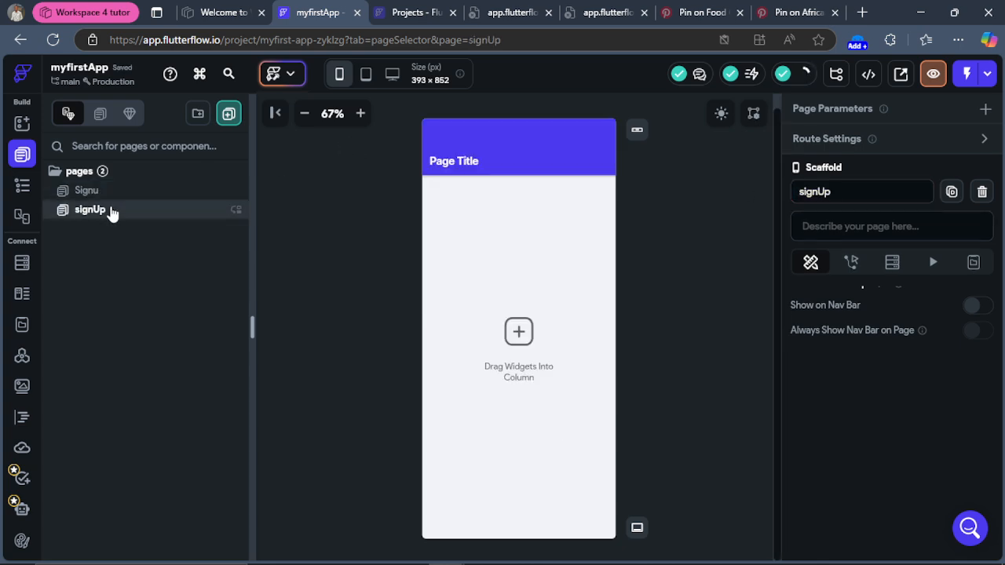
drag(845, 191, 784, 201)
text(Home)
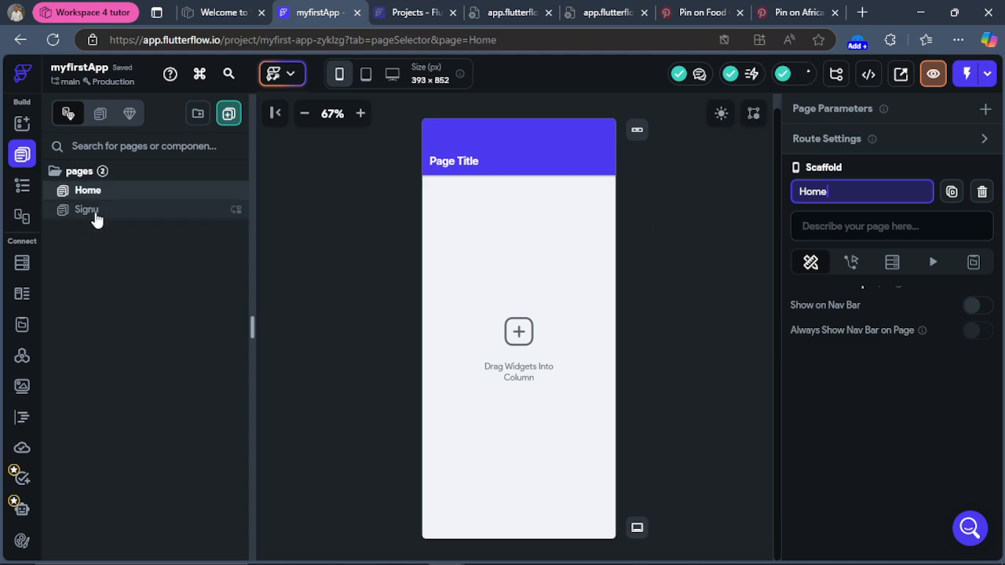
Step: Wrap the AppBar's Page Title text on the Home page in a Column
click(529, 158)
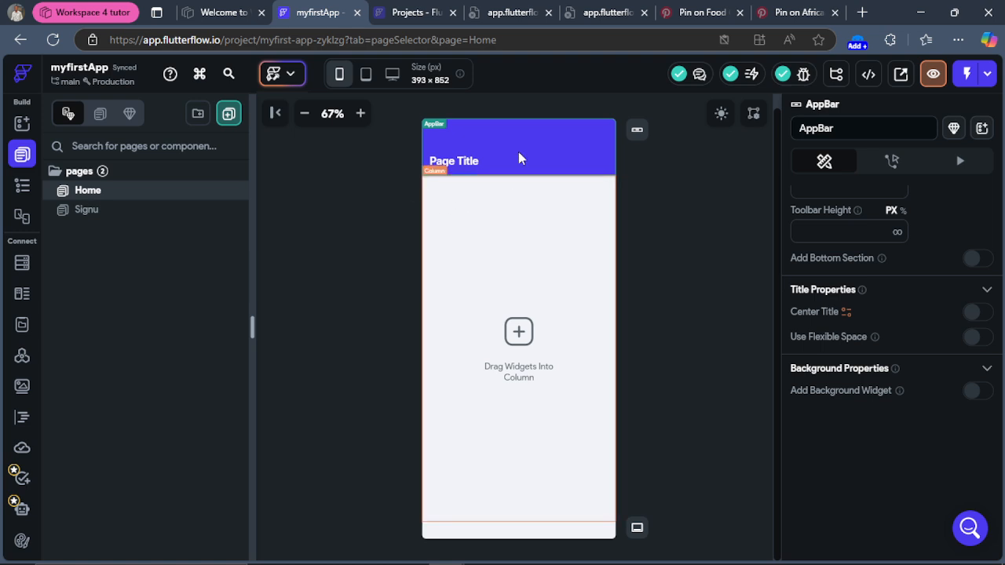
click(28, 181)
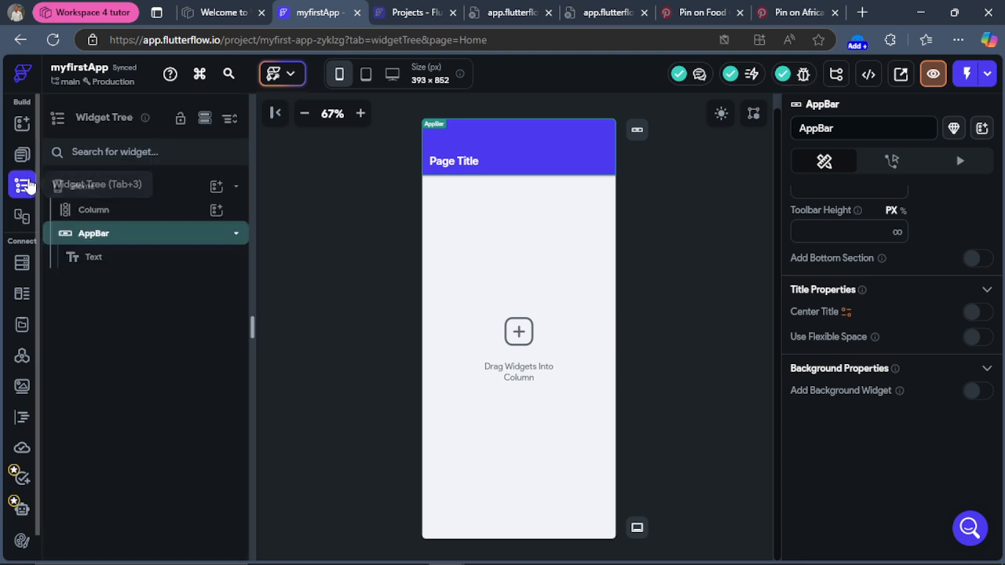
click(94, 258)
right_click(106, 266)
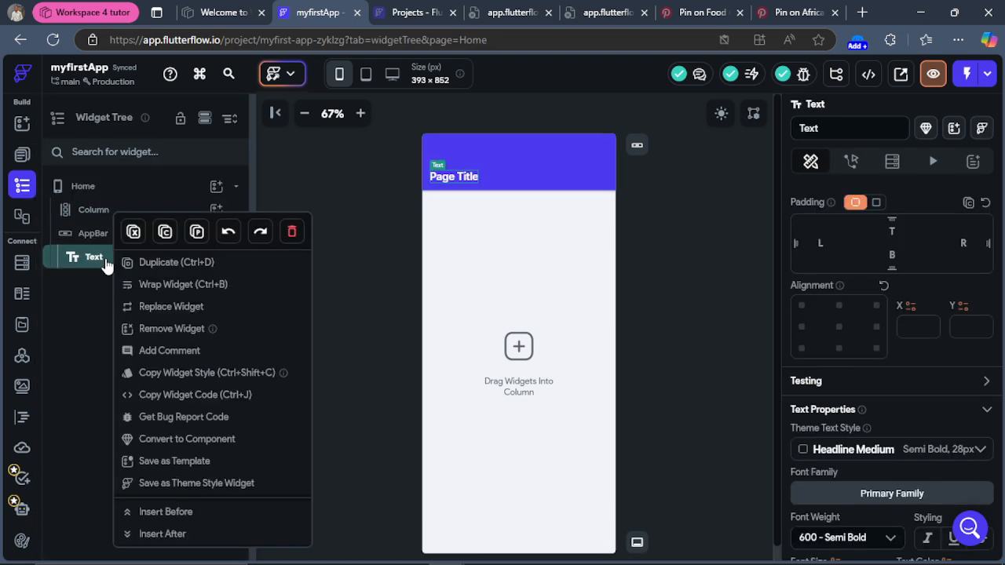
click(168, 284)
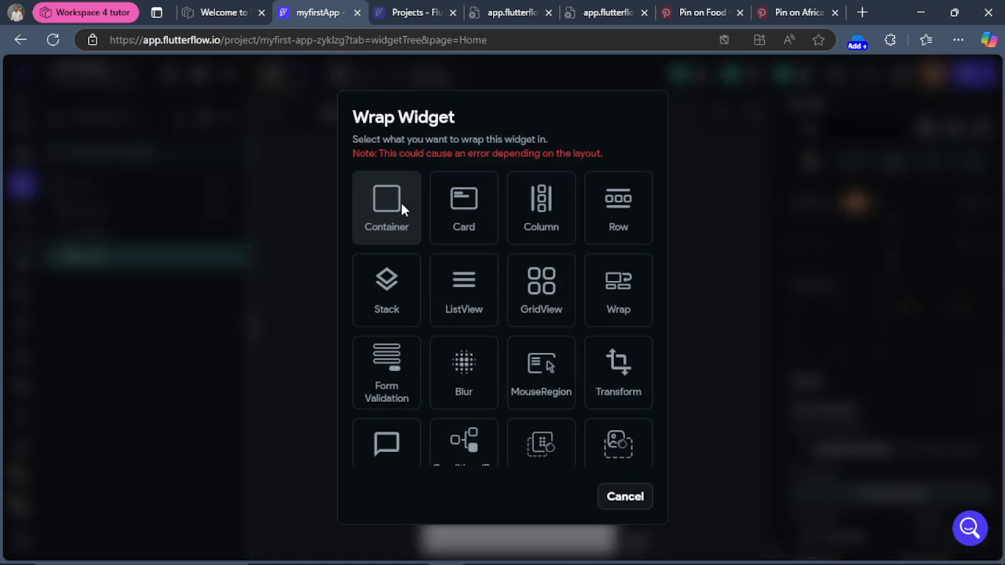
click(555, 207)
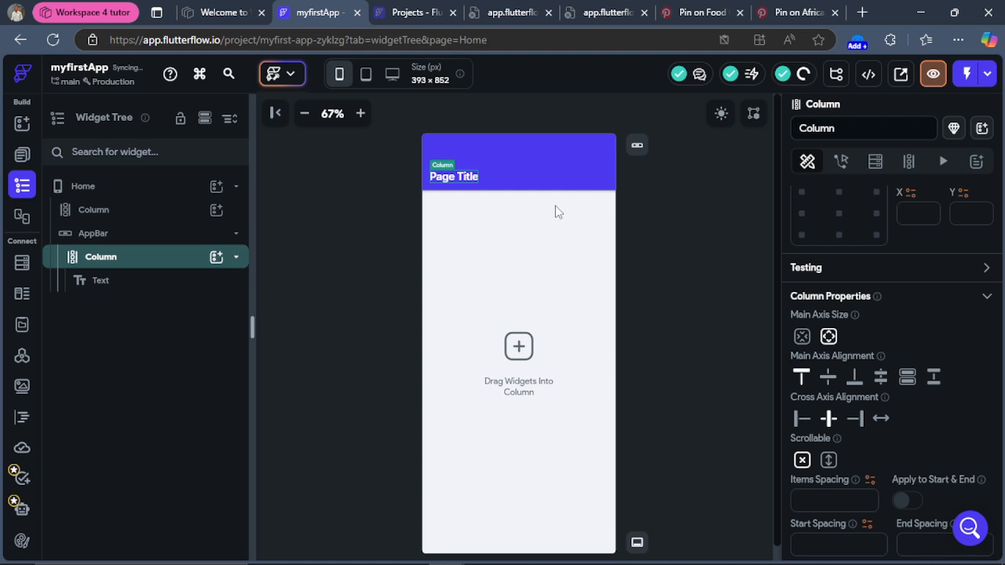
Step: Wrap the Page Title text inside the AppBar's Column in a Row, and select that Row
click(128, 282)
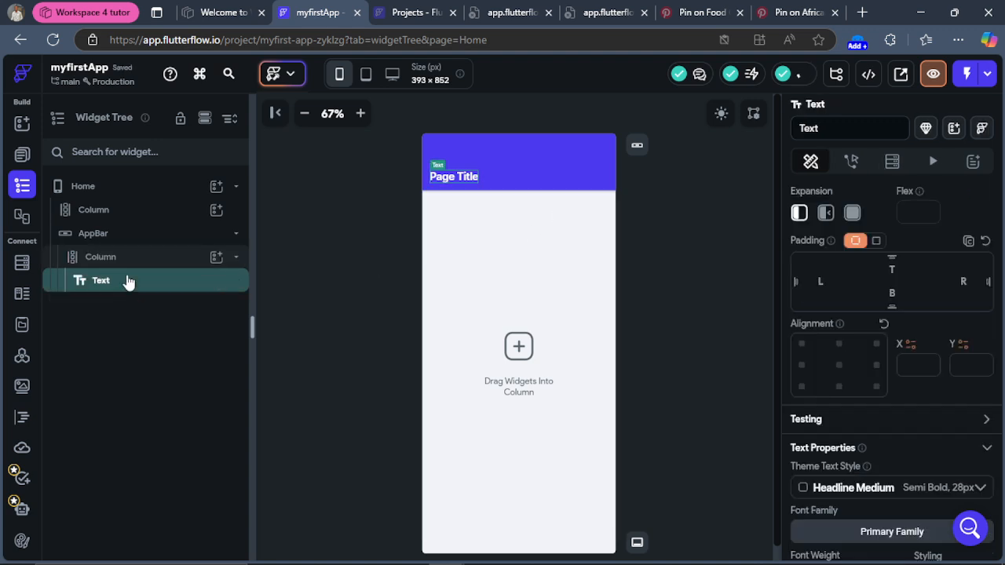
right_click(127, 282)
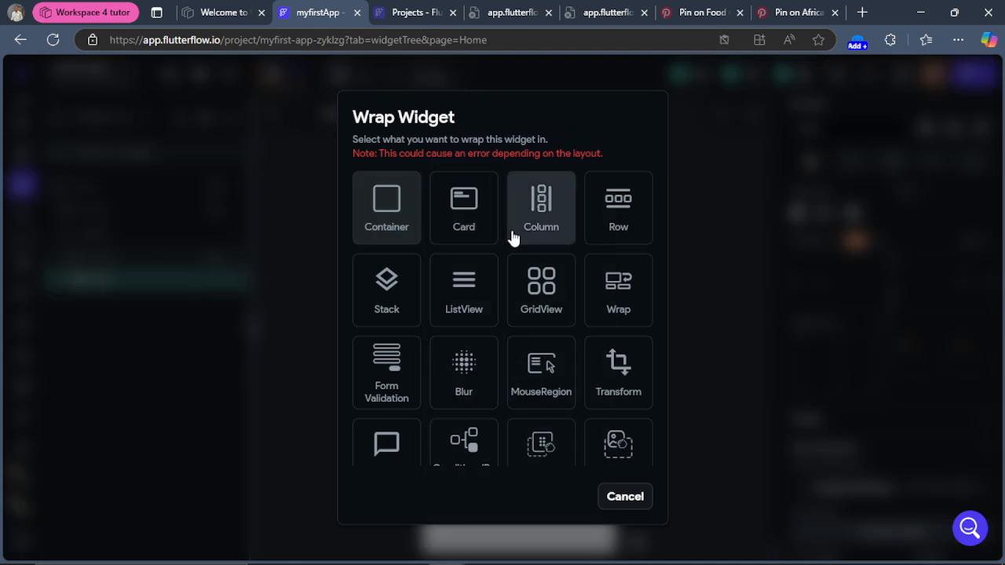
click(620, 223)
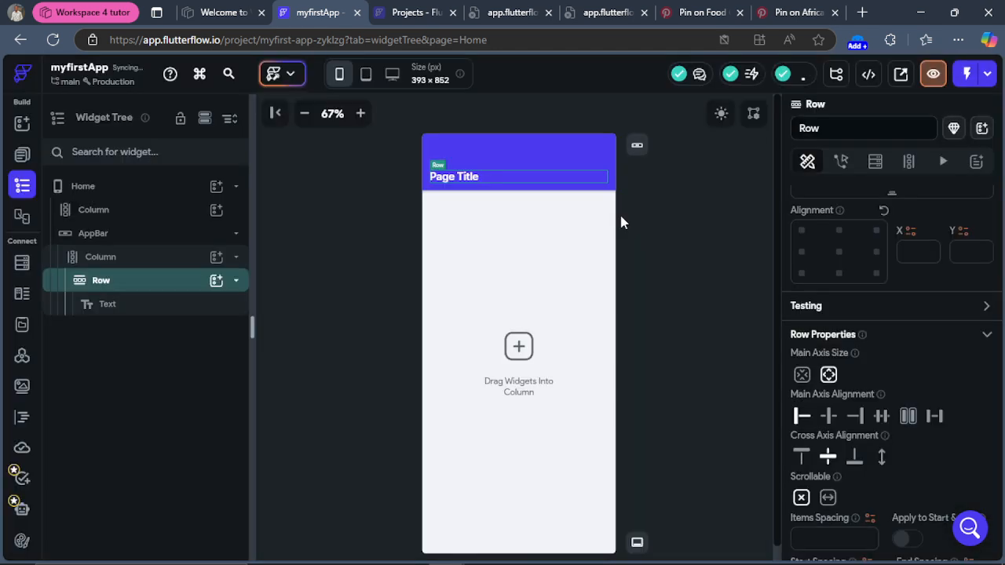
click(116, 259)
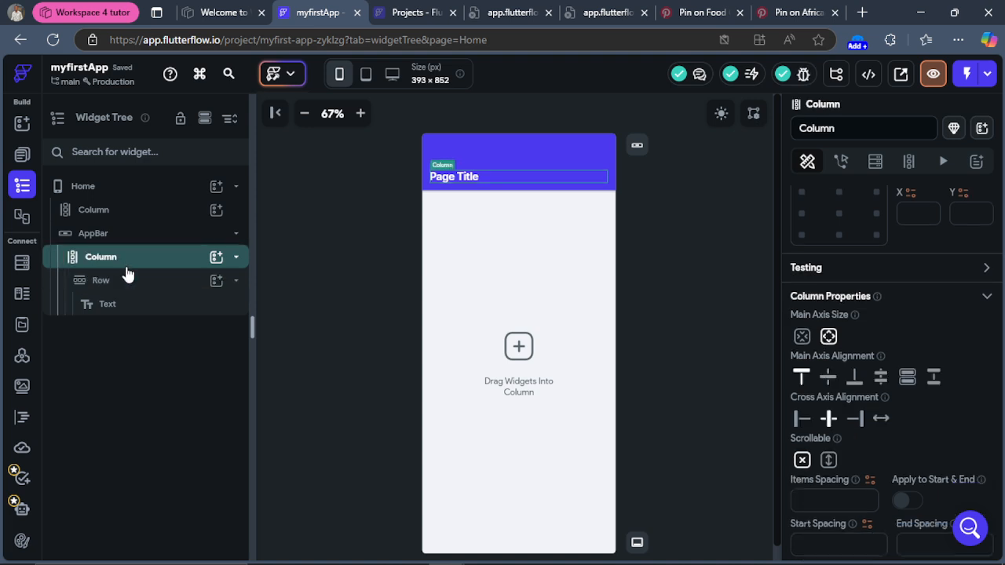
click(121, 289)
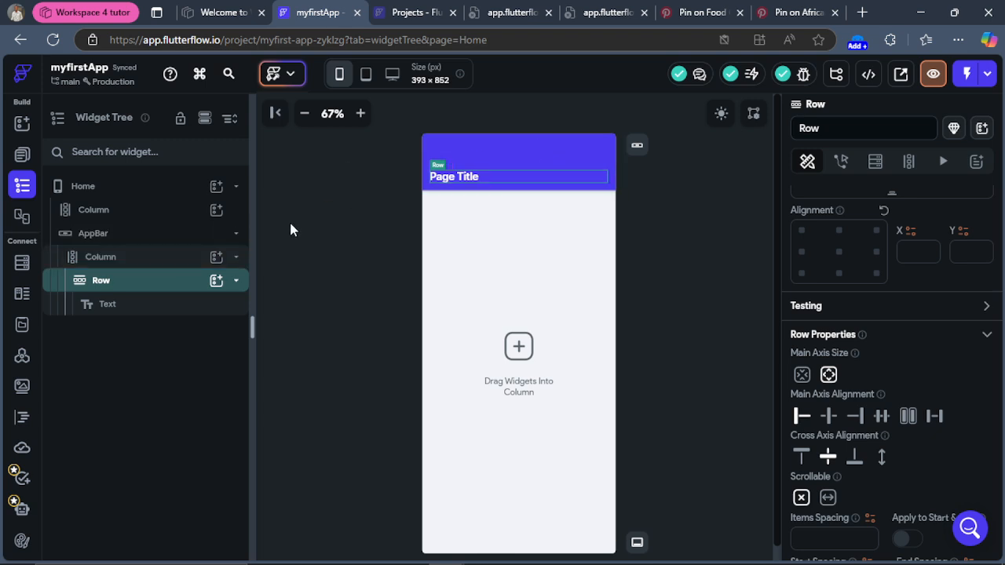
Step: Insert a new Row inside the existing Row of the AppBar's Column
click(236, 281)
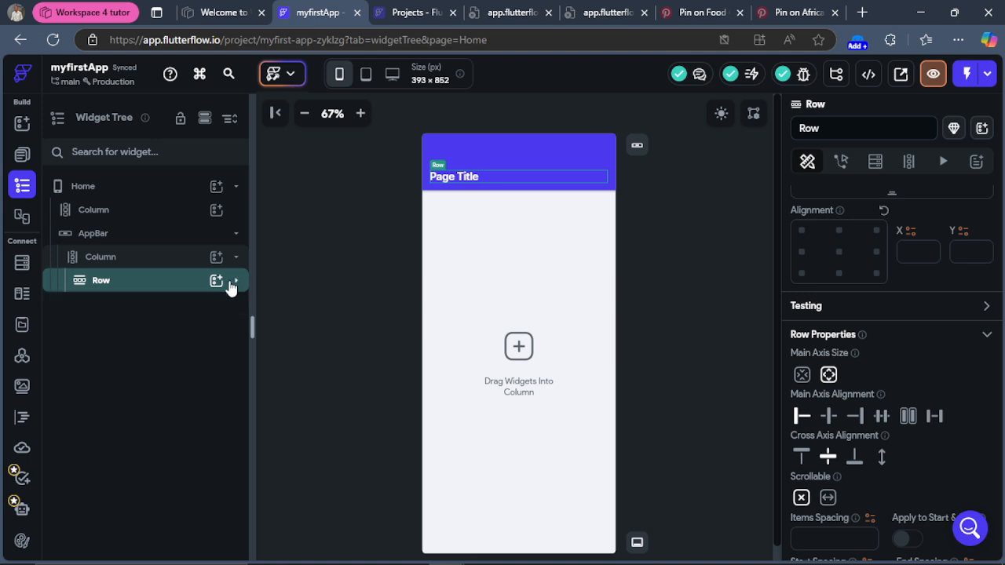
right_click(184, 284)
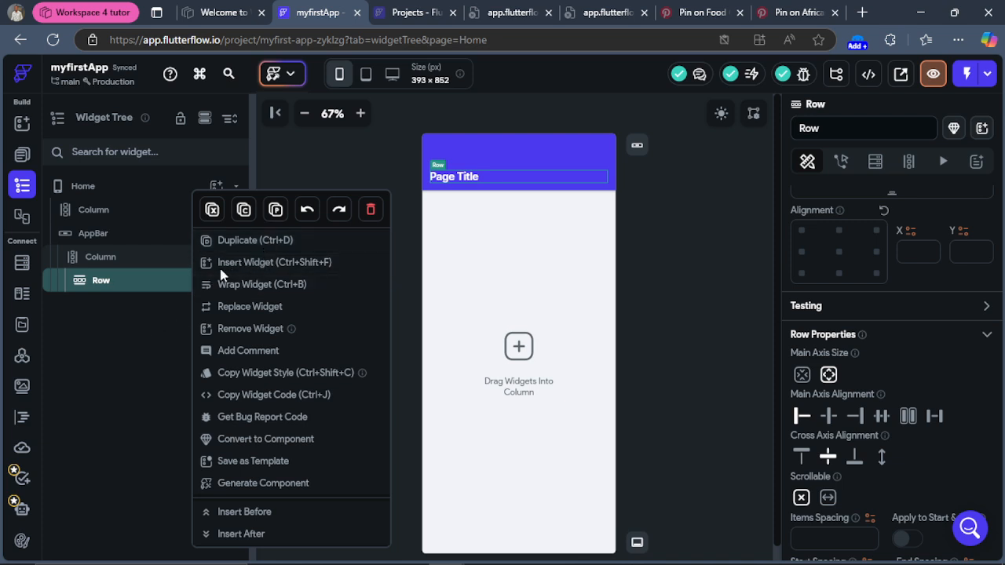
click(137, 323)
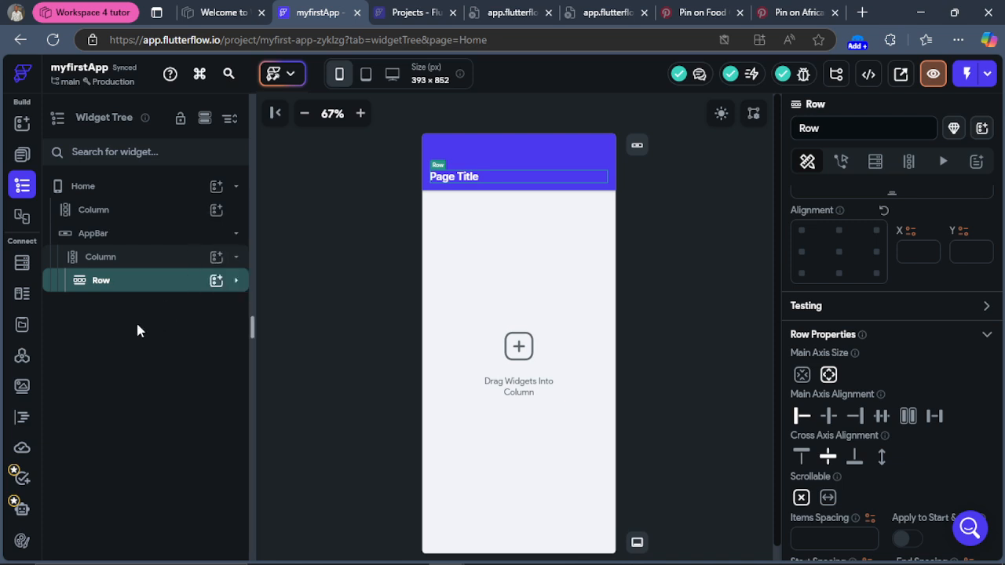
click(217, 281)
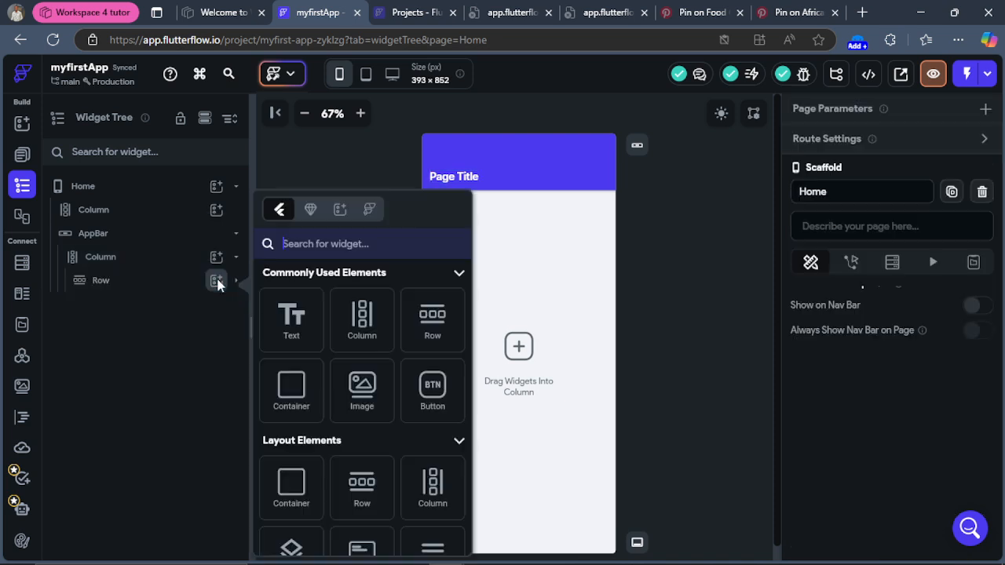
click(446, 329)
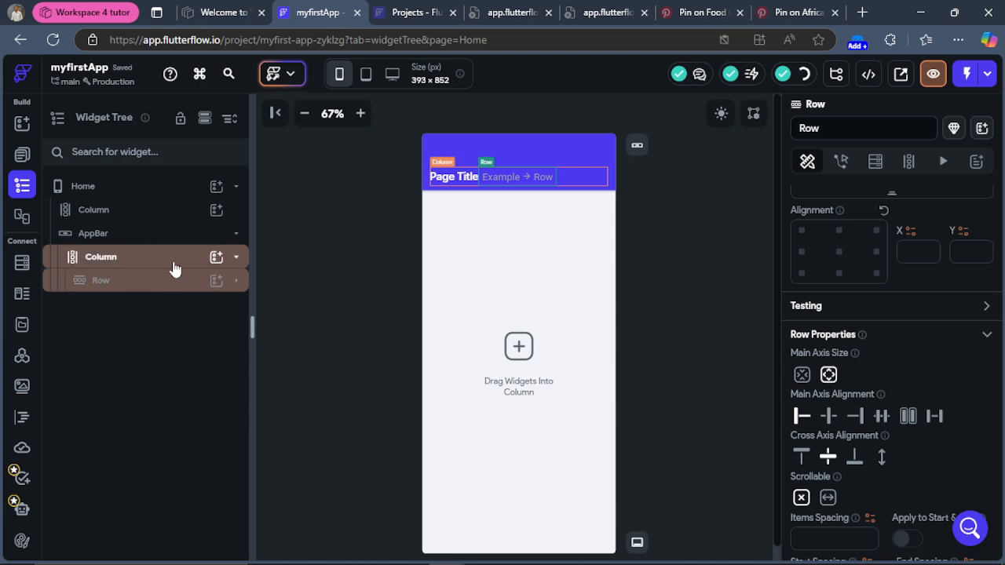
Step: Move the new empty Row directly into the AppBar's Column, placed below the Row that holds the Page Title text
click(239, 283)
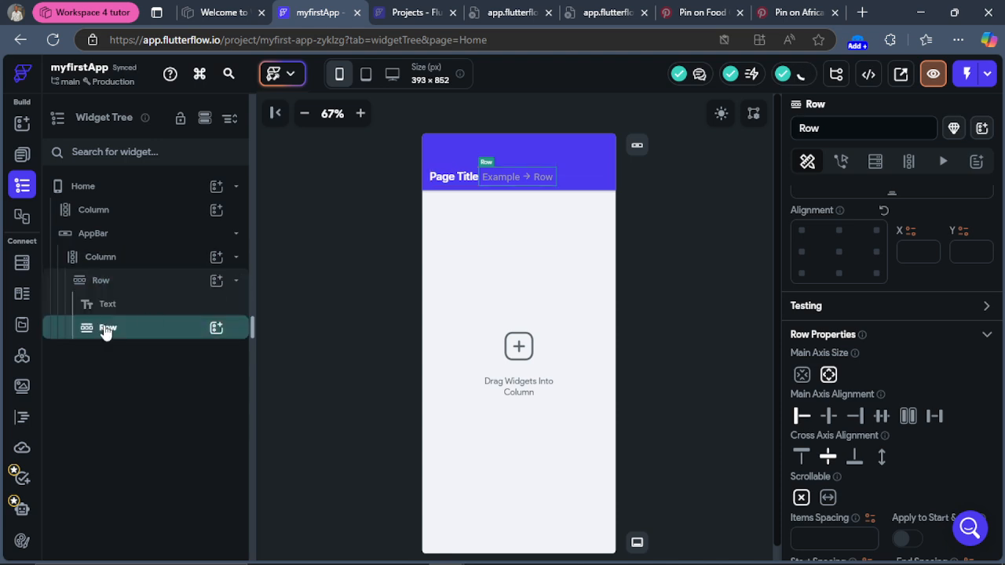
drag(106, 331, 128, 264)
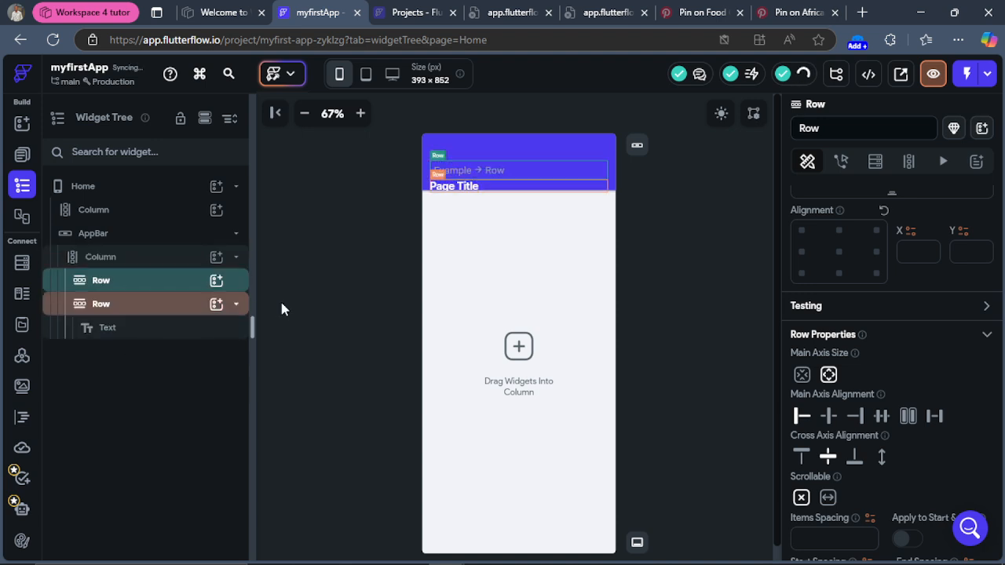
click(177, 310)
drag(177, 311, 179, 271)
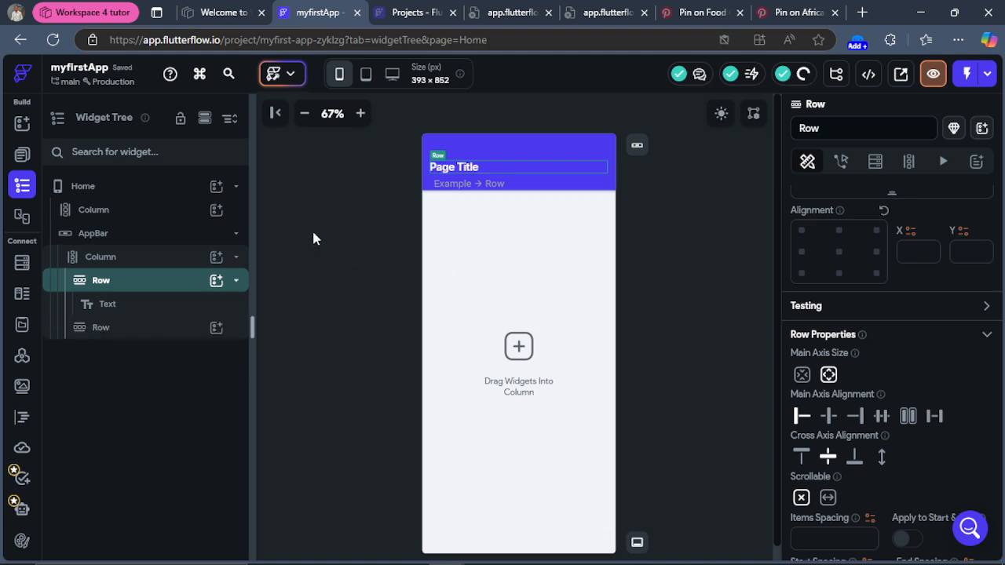
Step: Set the AppBar's height to 100 px
click(613, 162)
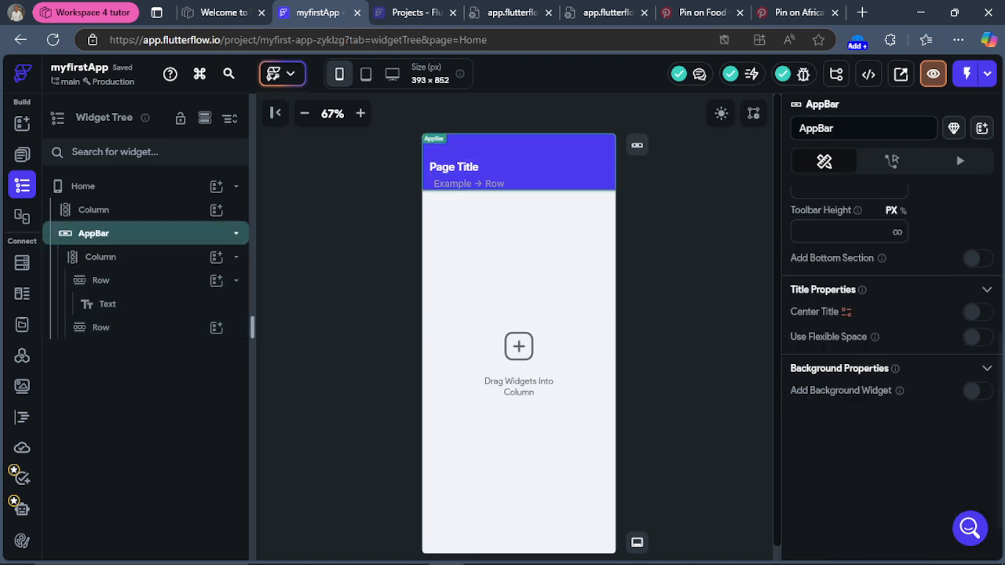
scroll(1001, 451, up, 1)
scroll(1001, 452, up, 5)
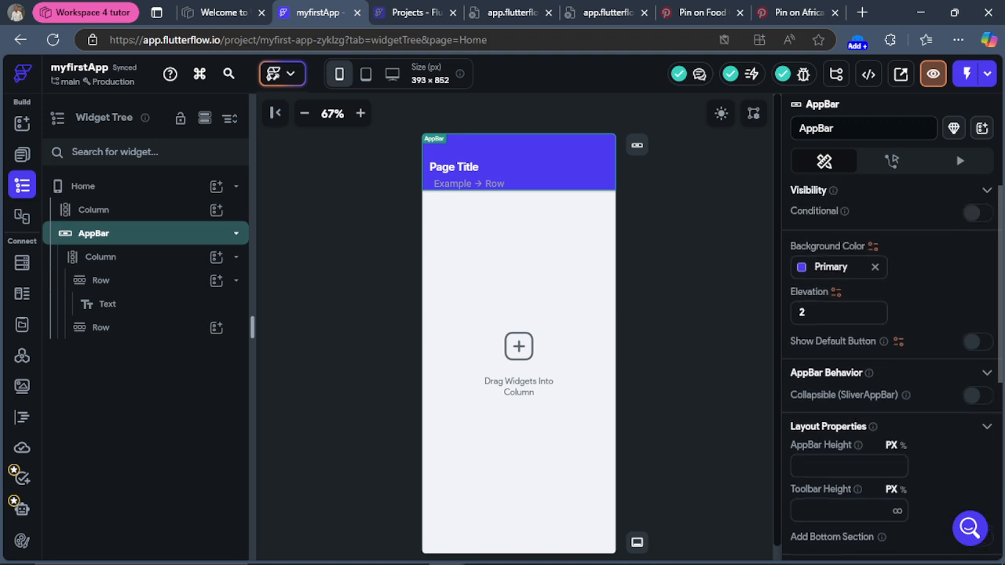
scroll(1004, 375, down, 3)
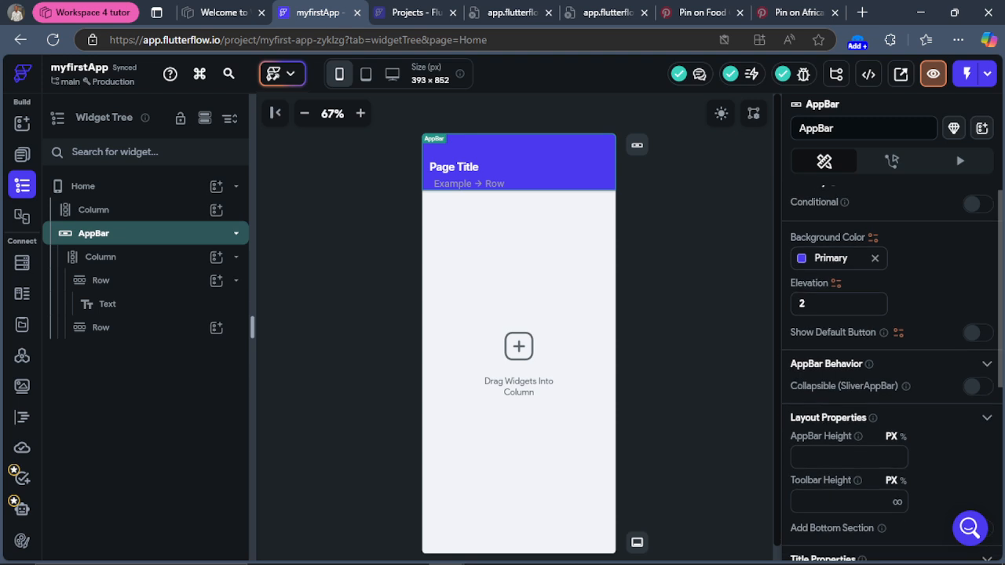
drag(1003, 375, 1003, 385)
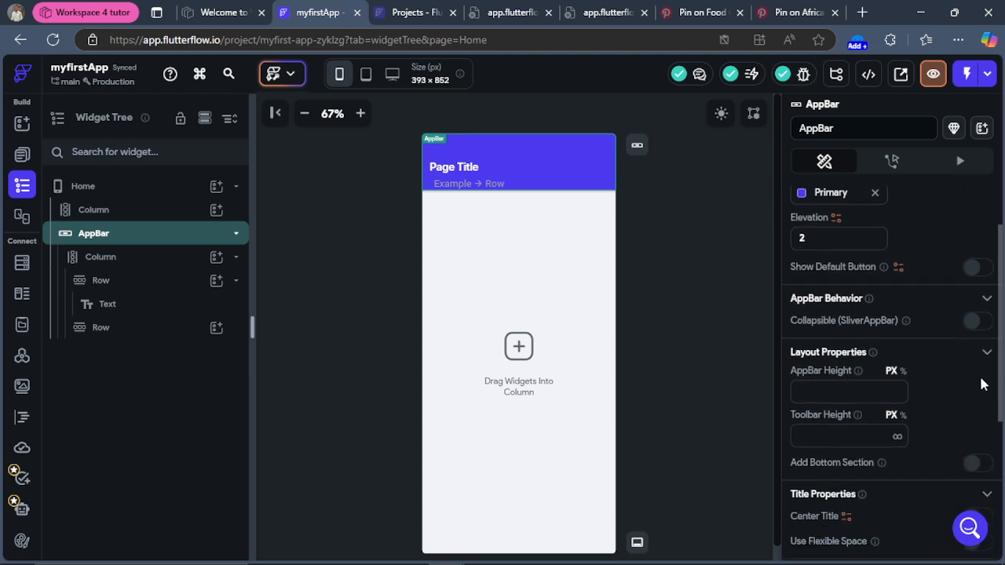
click(809, 393)
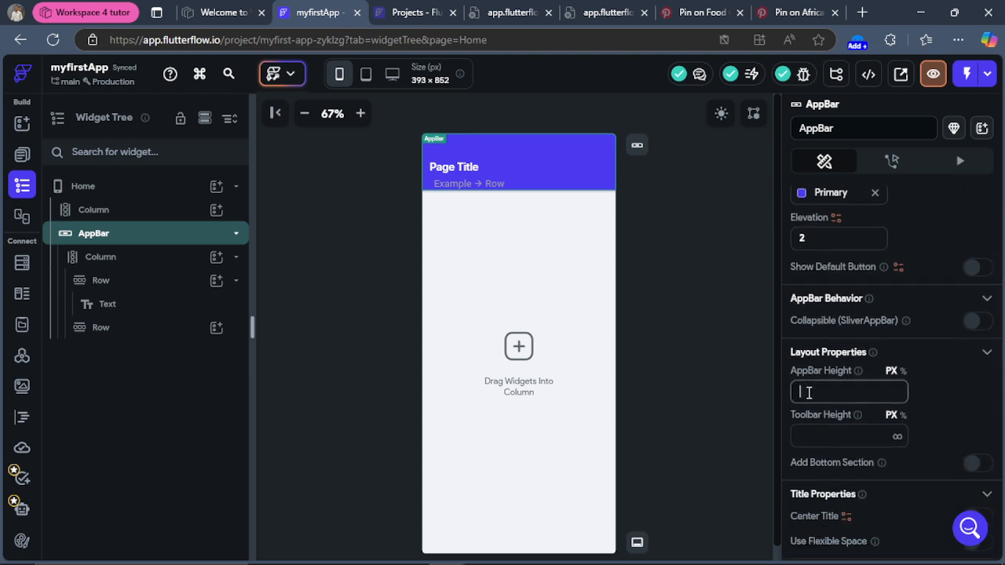
text(150)
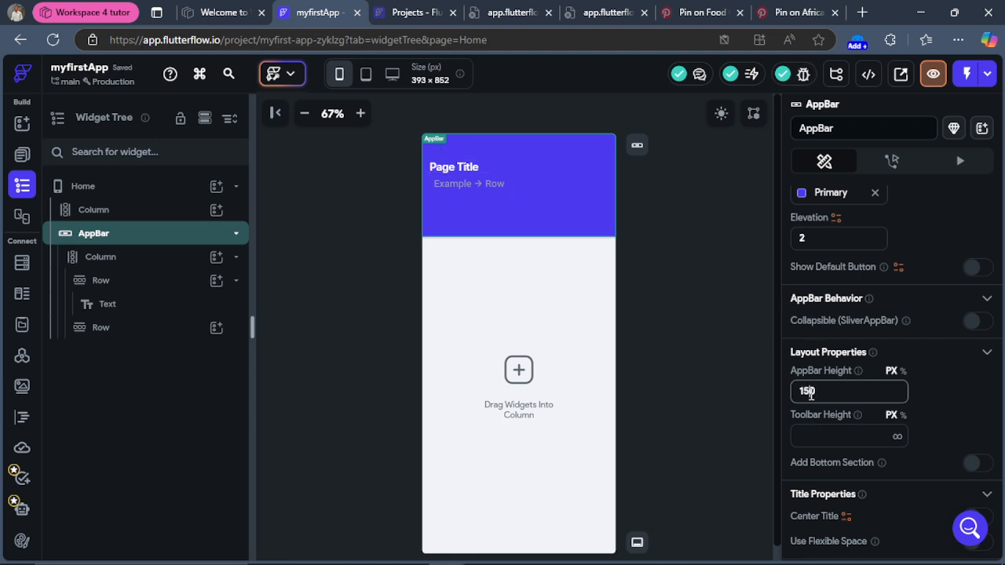
key(BackSpace)
text(0)
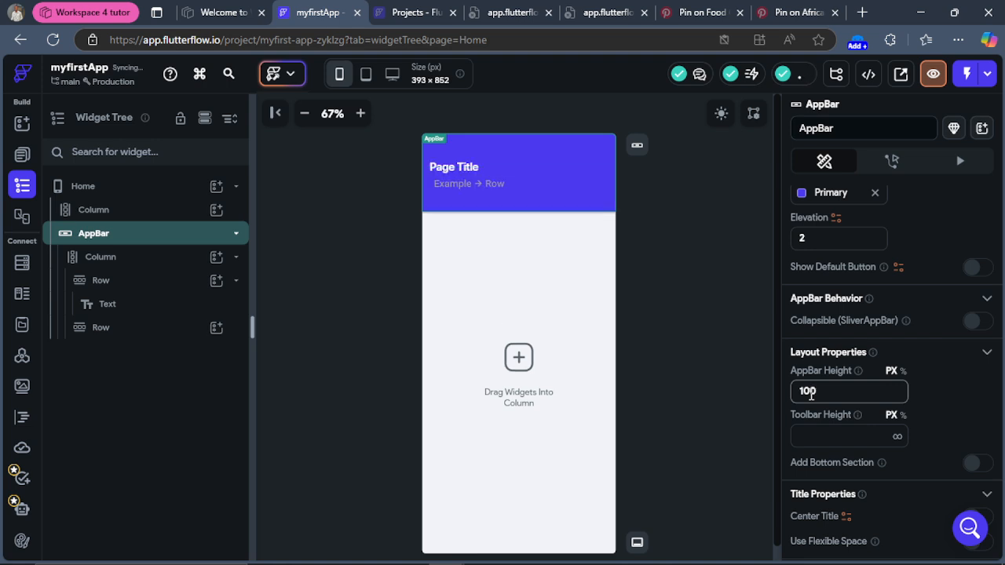
Step: Try a toolbar height of 100 px for the AppBar and clear the value again
click(816, 434)
text(10)
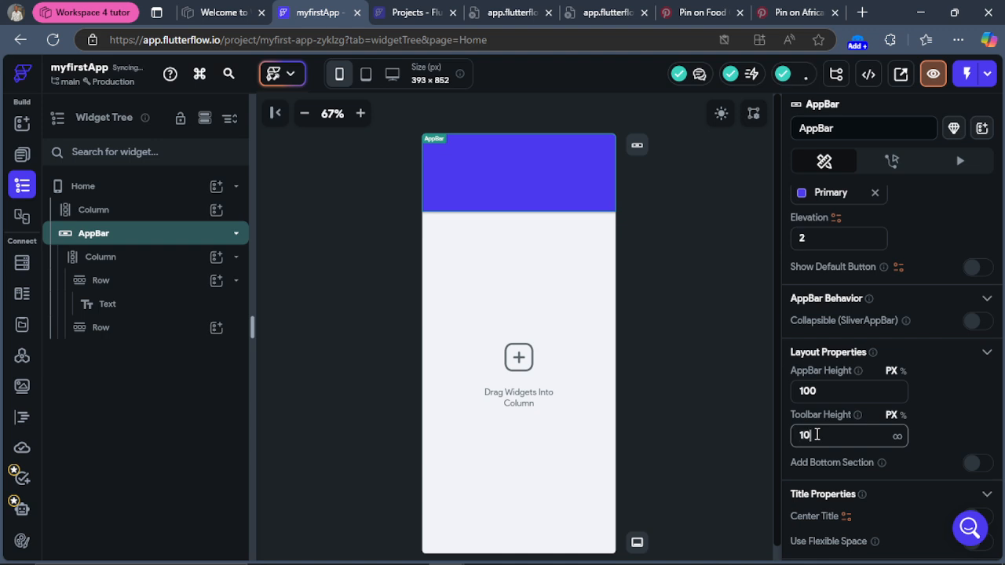
text(0)
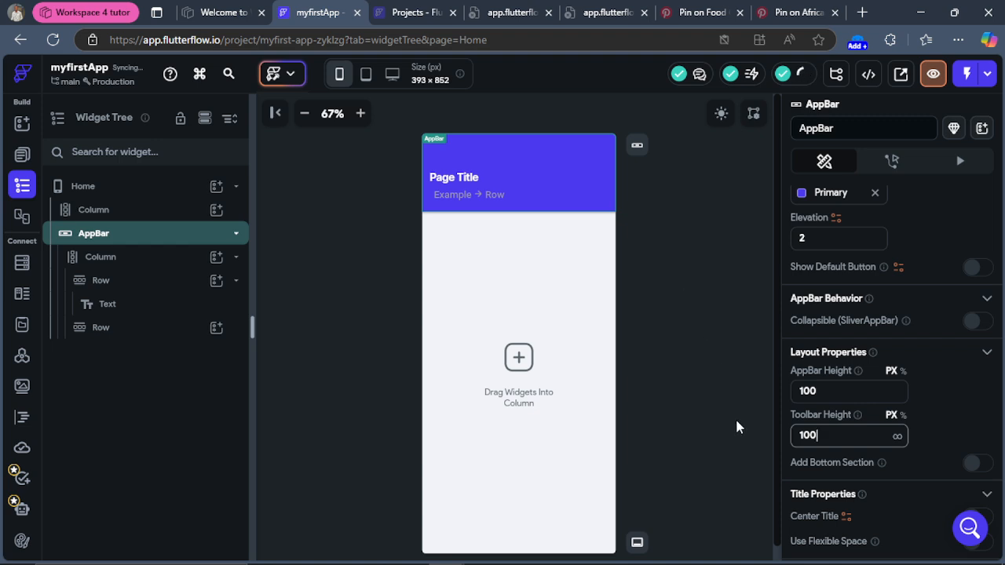
key(BackSpace)
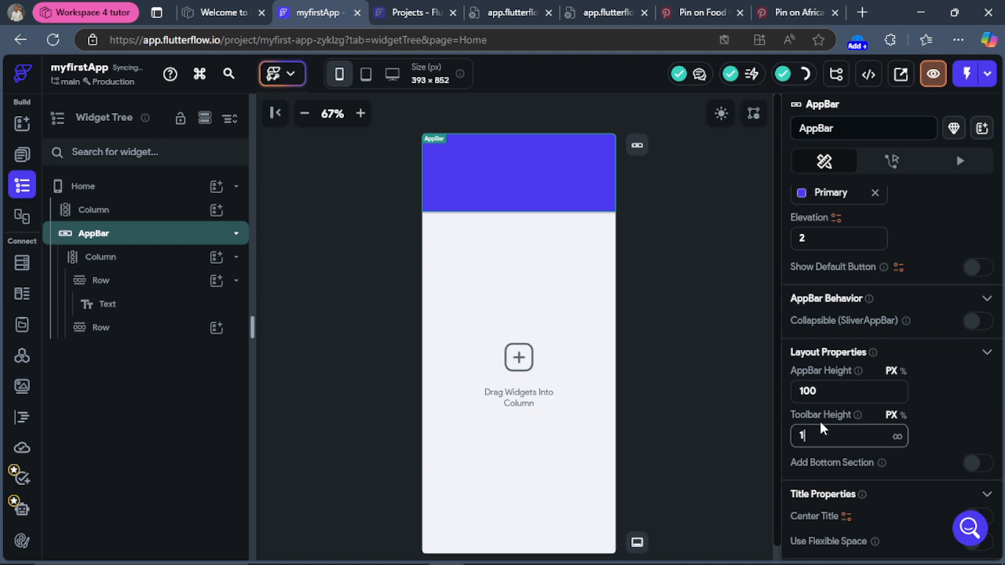
key(BackSpace)
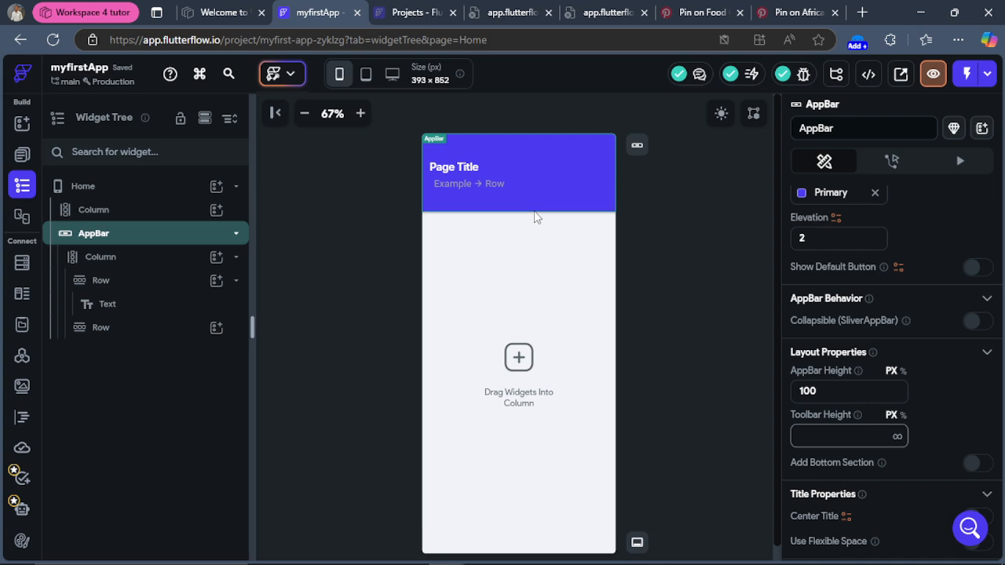
Step: Replace the AppBar's Page Title text with movieGist
click(474, 168)
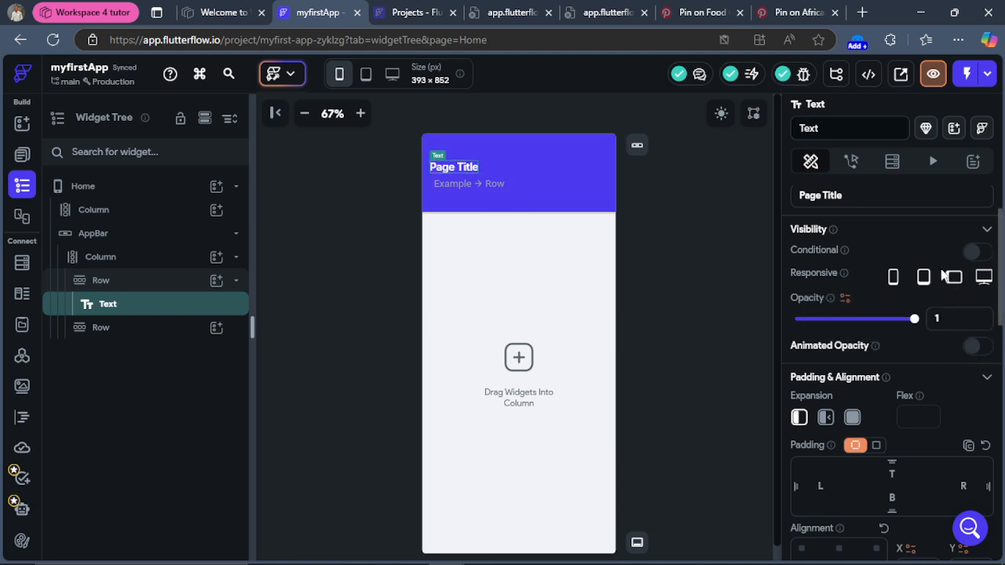
drag(1001, 304, 1000, 245)
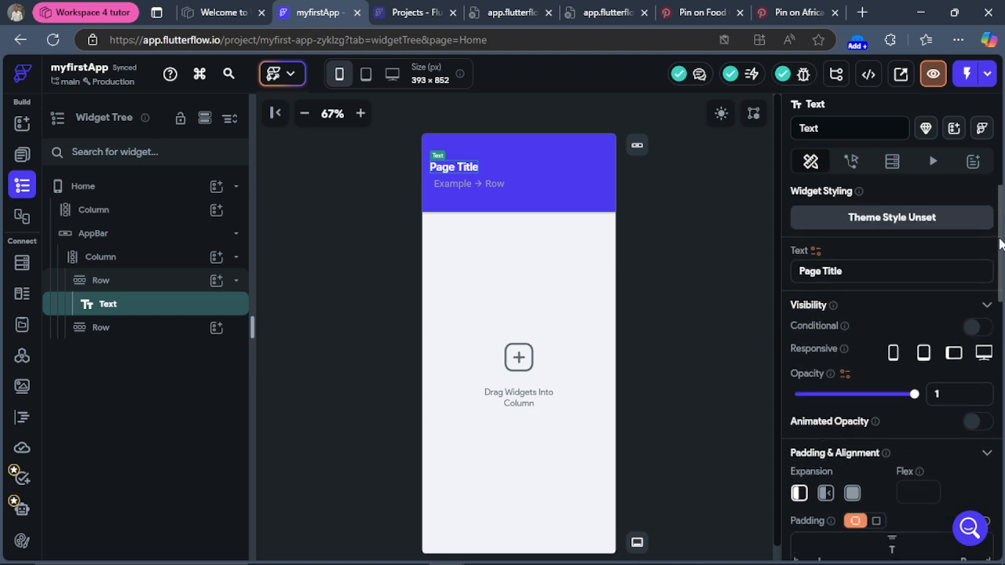
drag(853, 268, 759, 276)
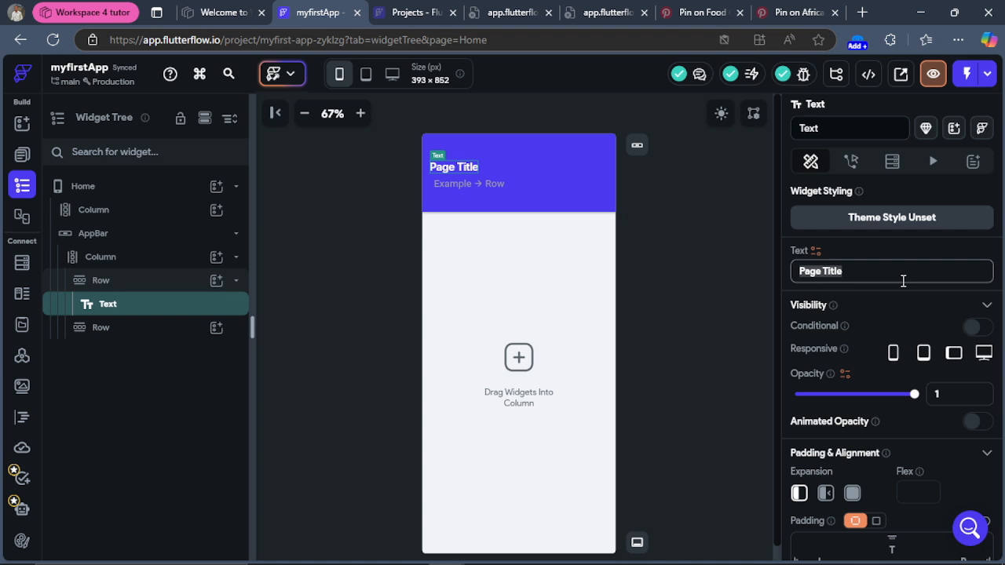
text(mov)
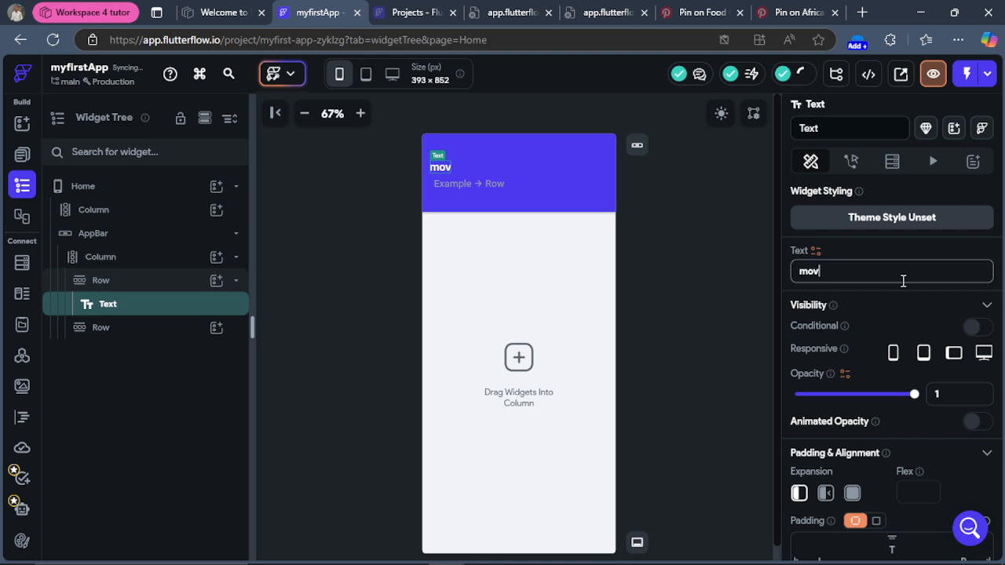
text(ieGid)
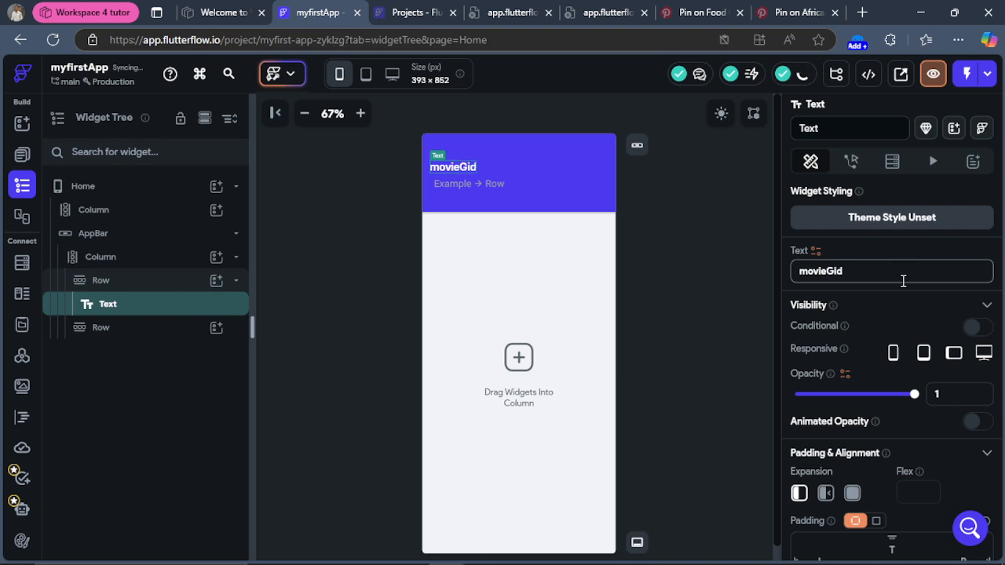
key(BackSpace)
text(st)
click(481, 182)
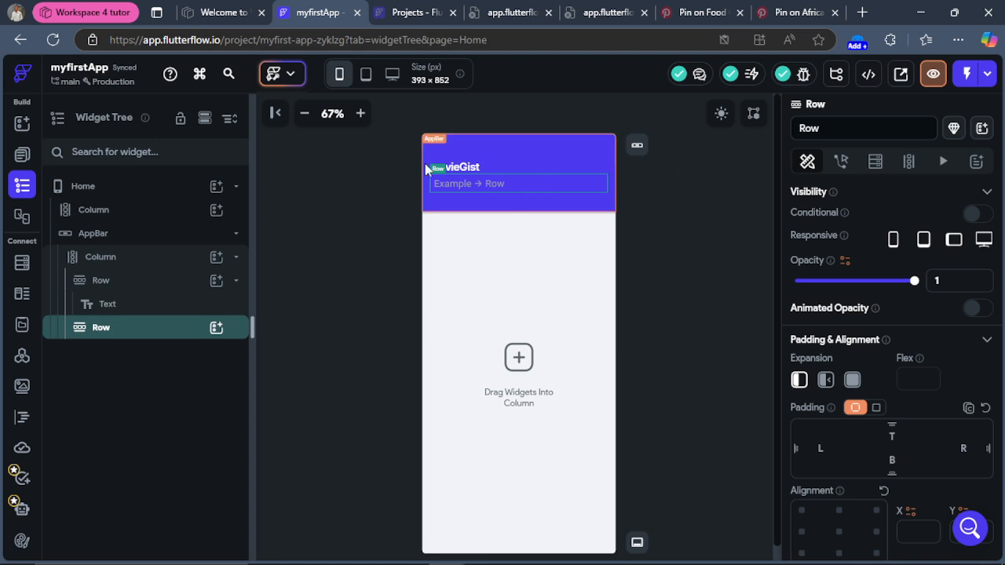
Step: Capitalize the first letter of the AppBar title so that it reads MovieGist
click(459, 165)
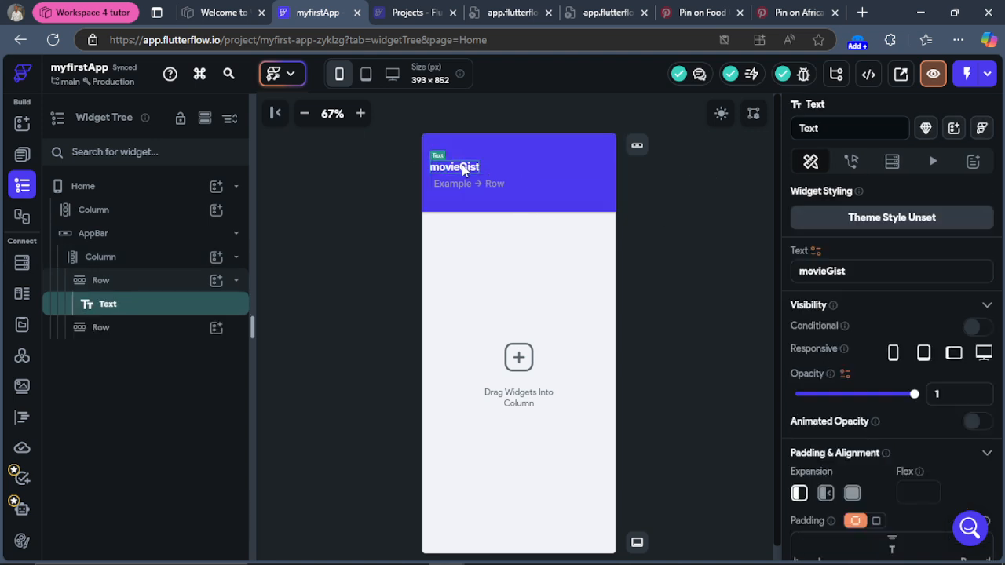
click(810, 274)
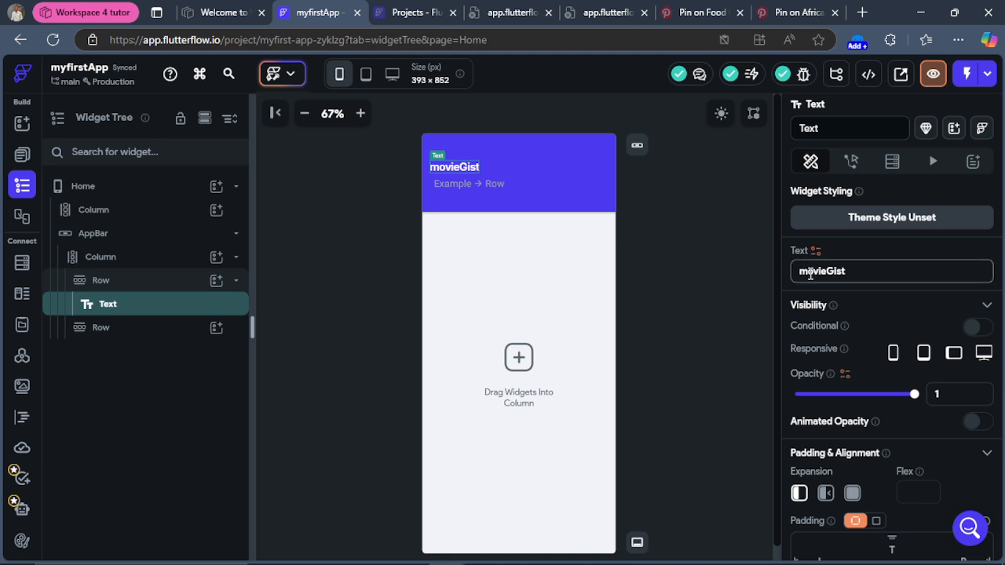
key(BackSpace)
text(M)
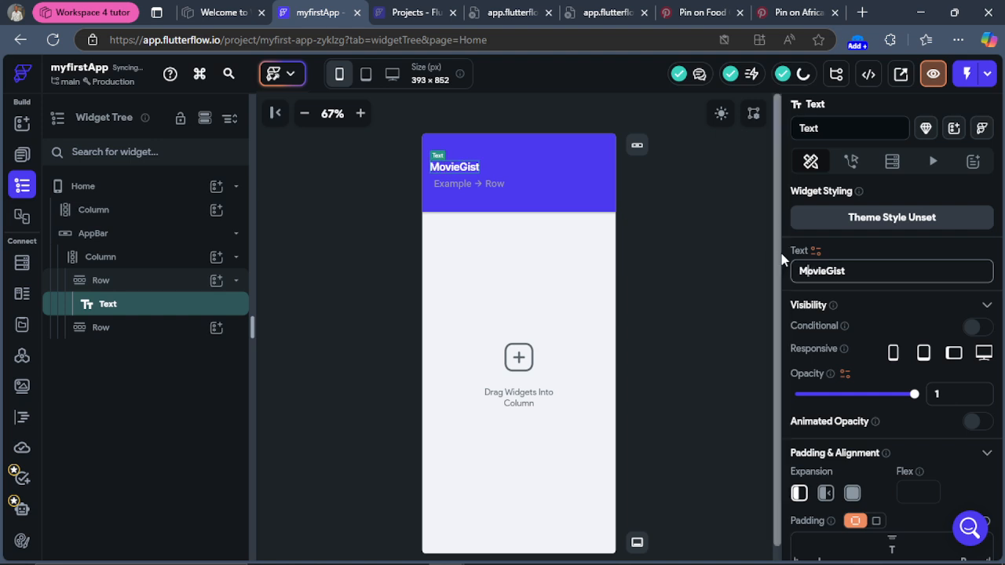
Step: Insert a Container into the empty Row below the MovieGist title, and select the Row that holds the title
click(508, 179)
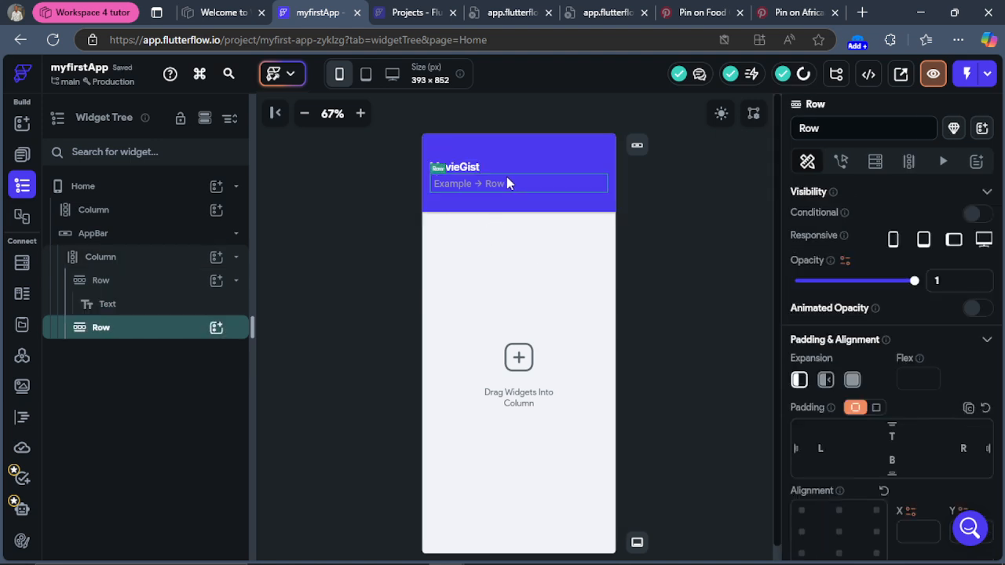
click(161, 304)
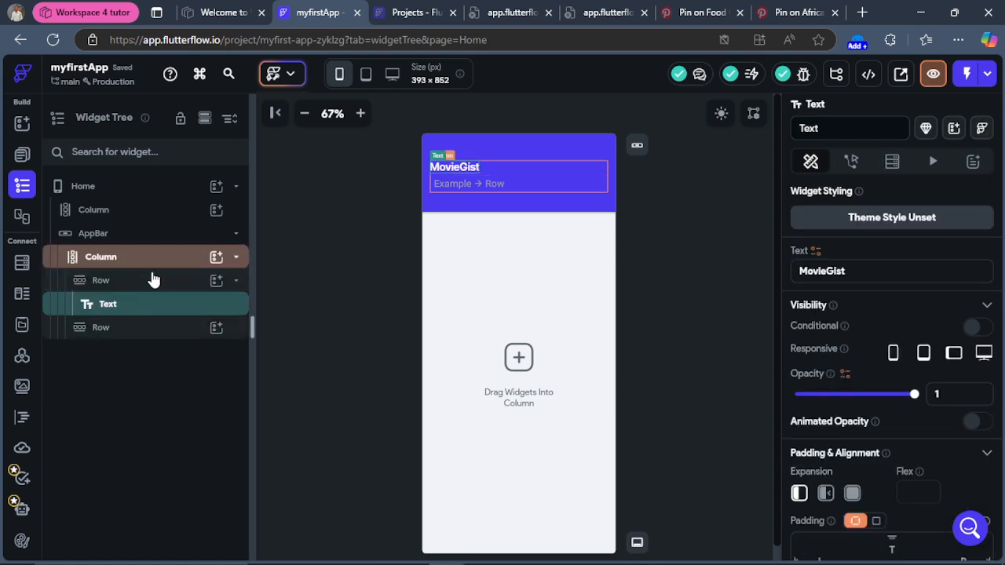
click(153, 280)
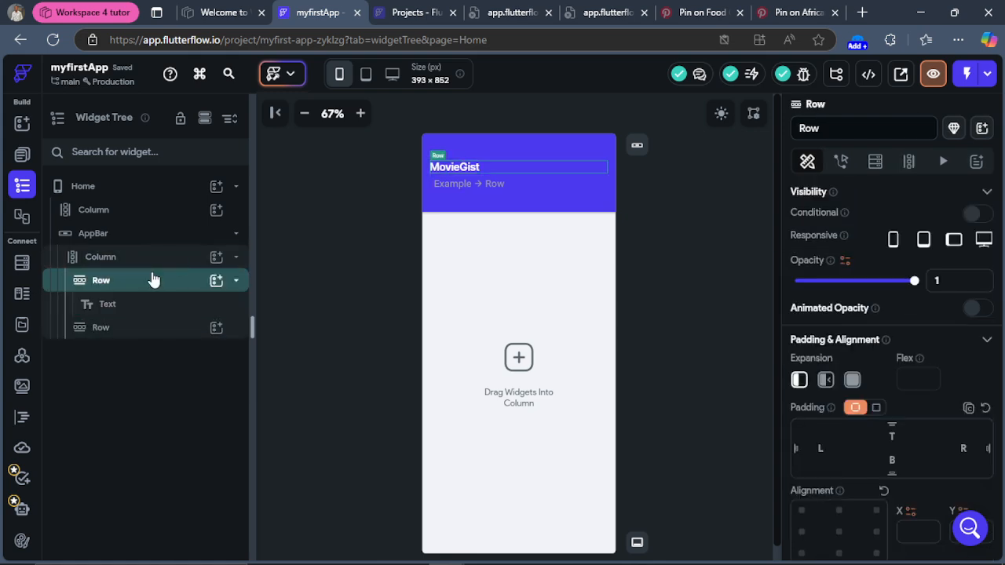
click(511, 184)
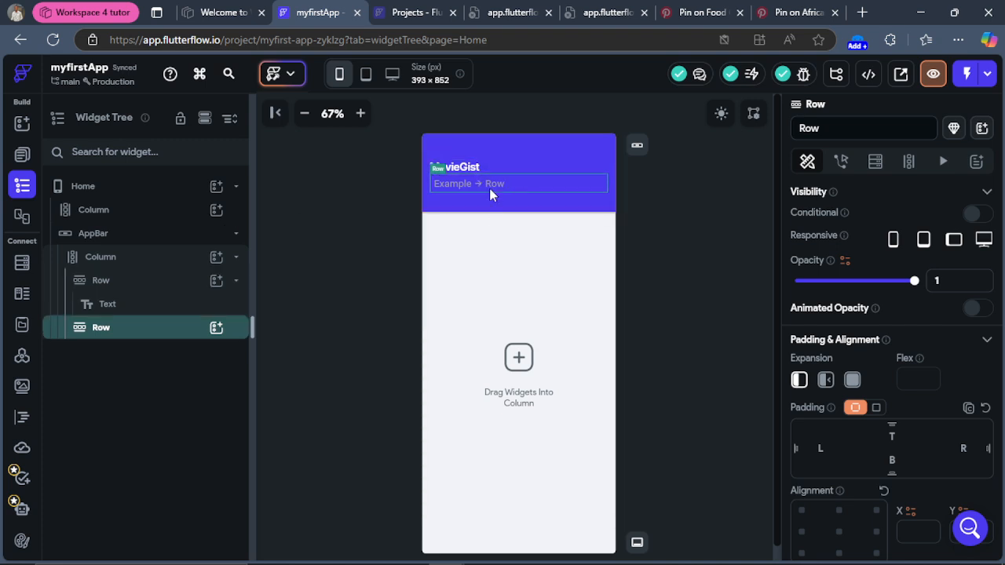
click(216, 328)
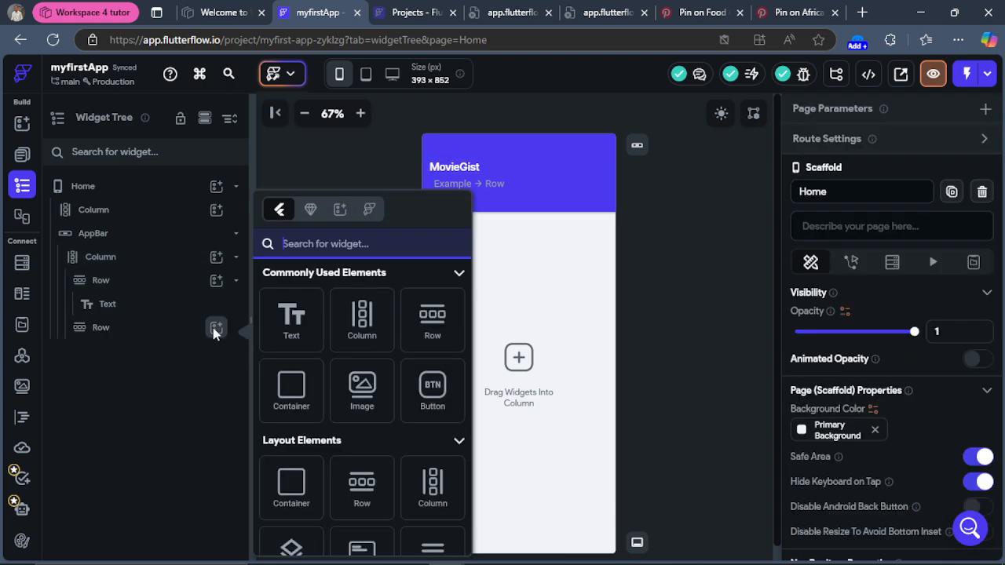
click(288, 392)
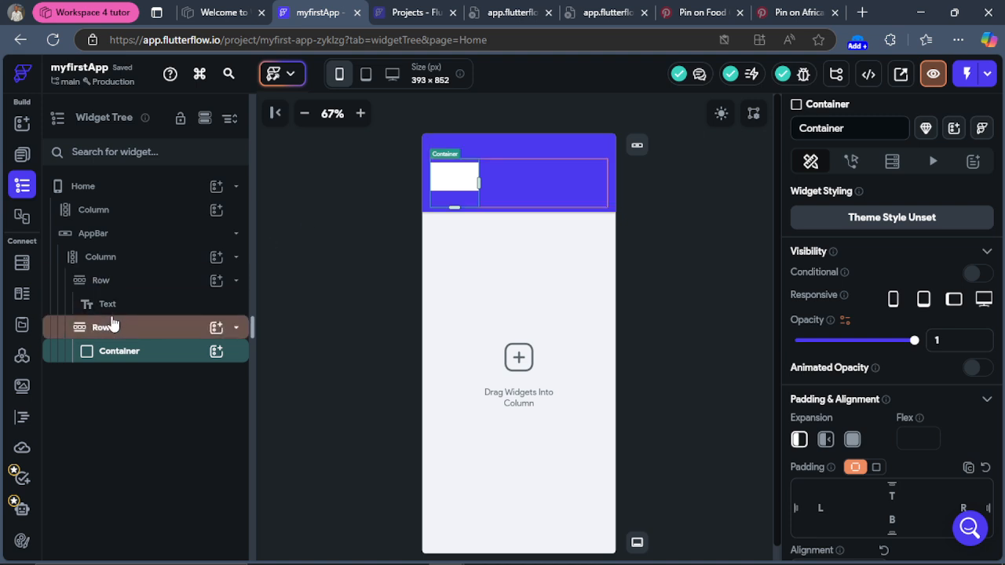
click(132, 288)
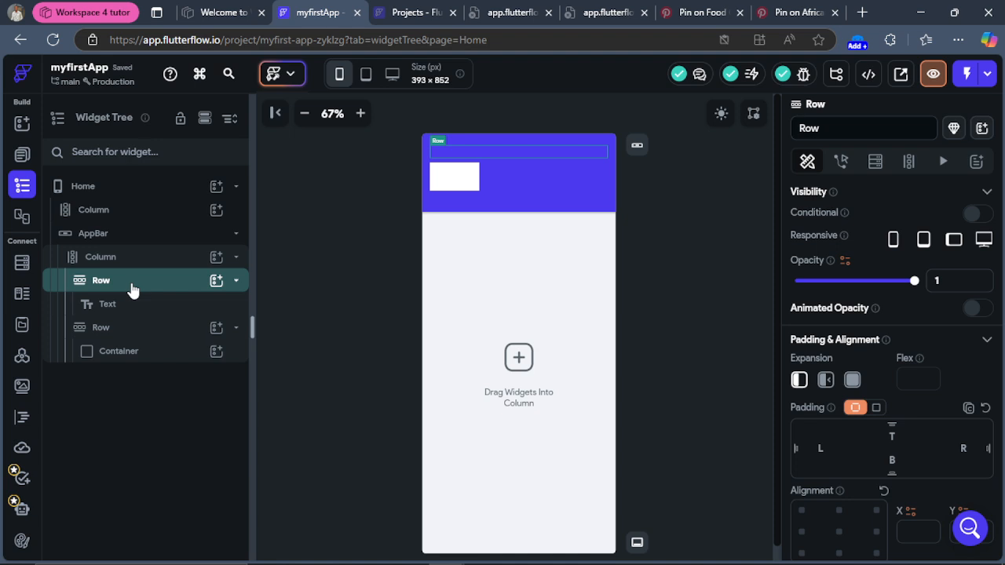
Step: Try a circular shape with a 40 px diameter for the Container below the title, and return it to a rectangular shape
click(474, 179)
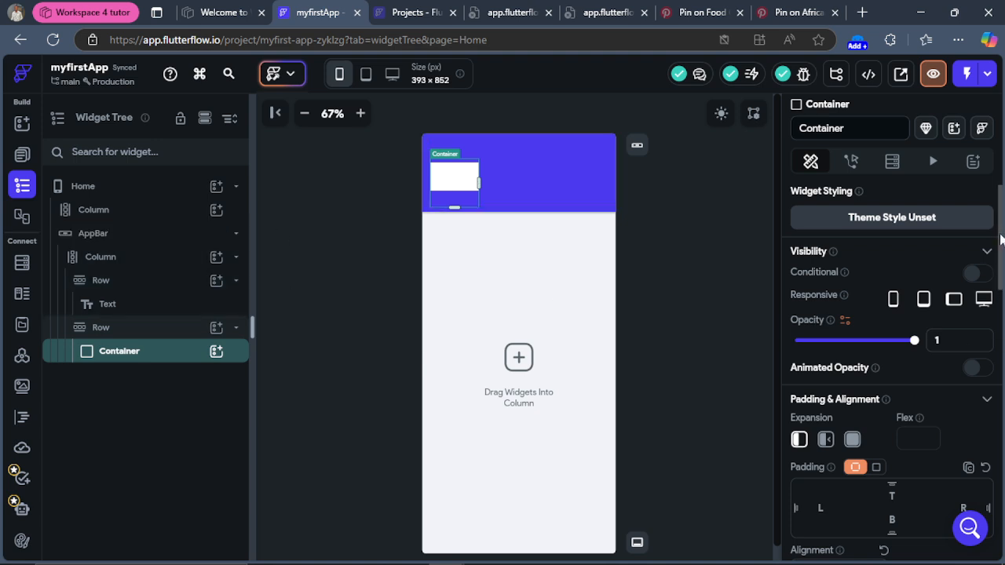
scroll(1001, 240, down, 5)
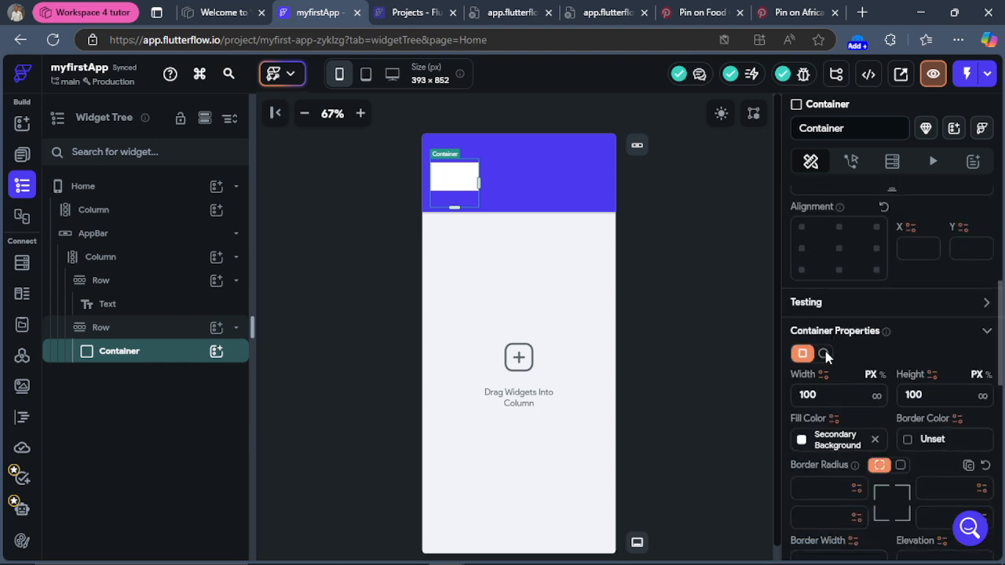
click(823, 354)
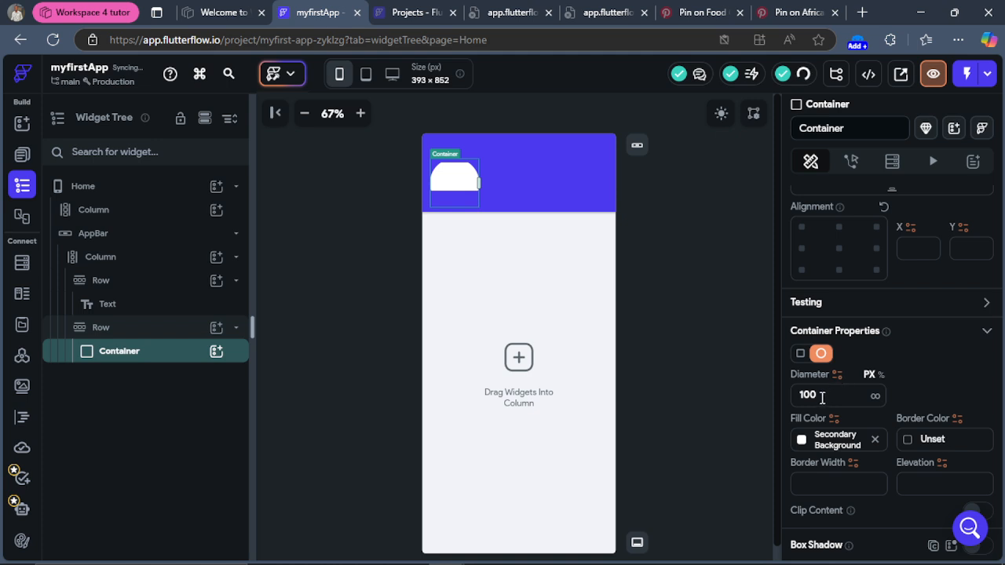
double_click(809, 397)
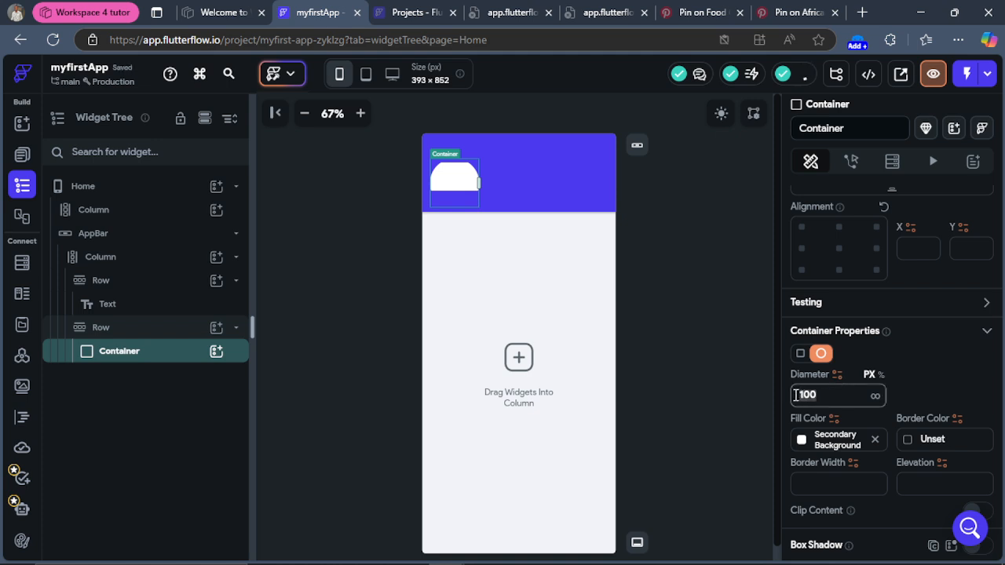
text(40)
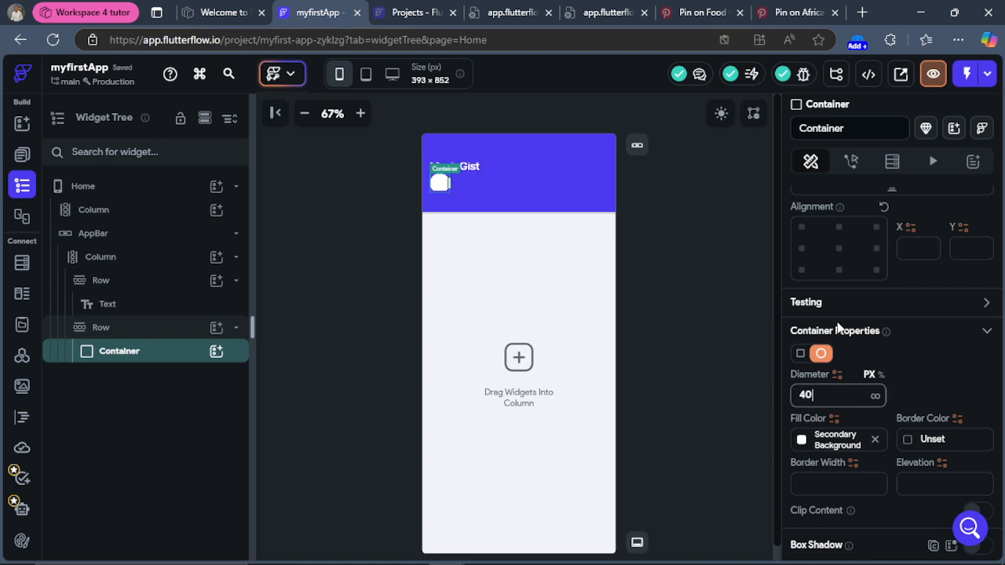
click(800, 355)
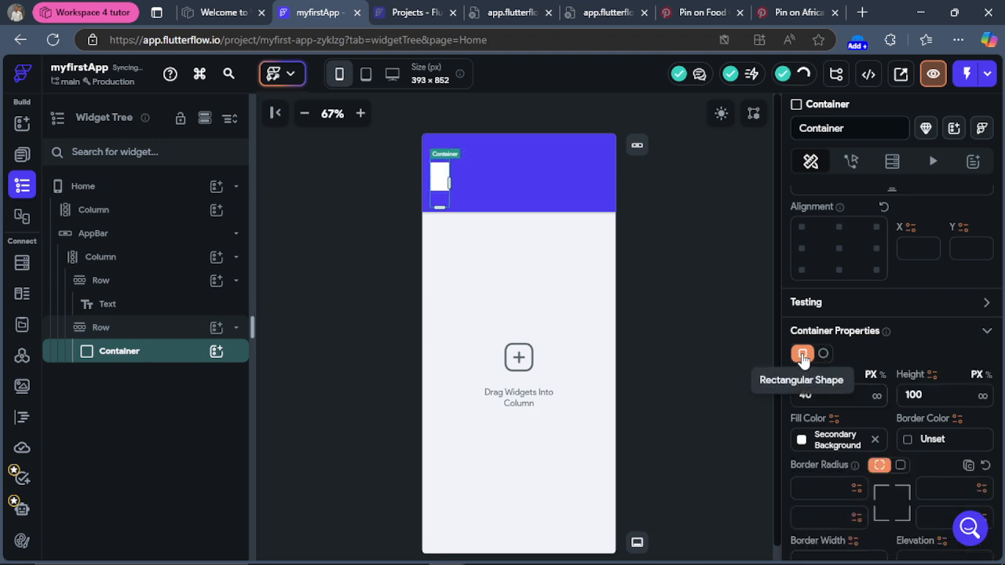
Step: Set the height of the Container below the MovieGist title to 40 px
click(910, 396)
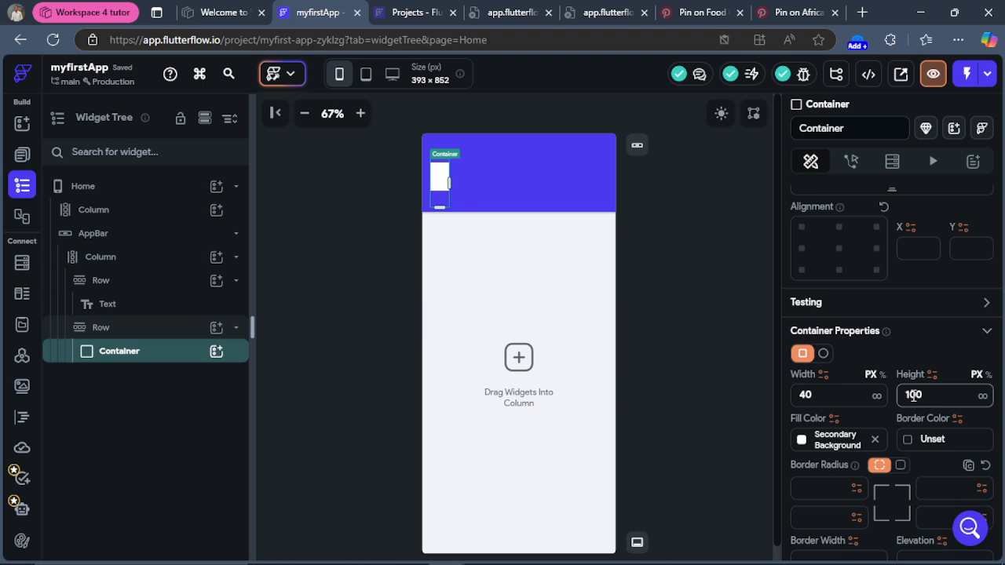
key(BackSpace)
key(BackSpace)
key(BackSpace)
text(20)
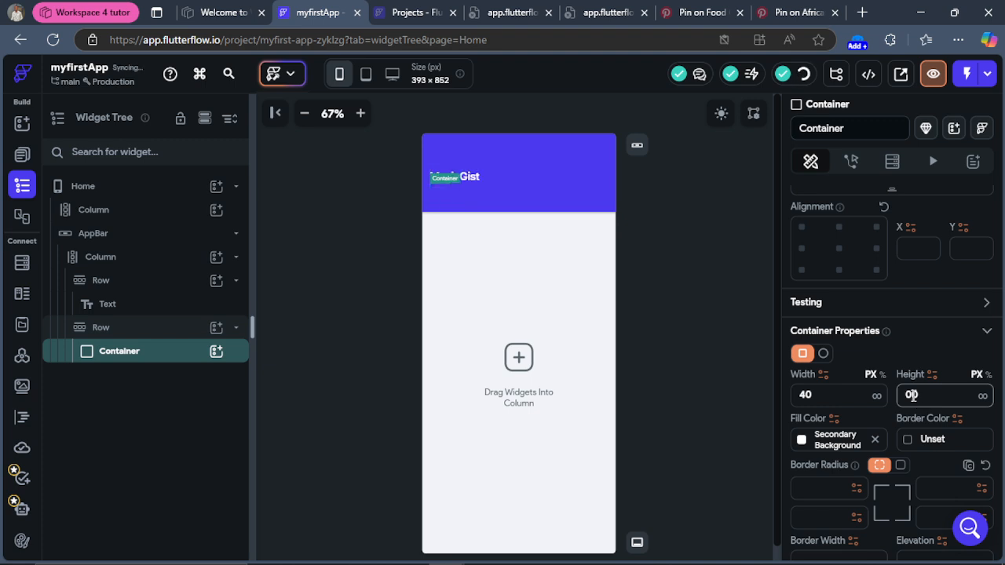
text(4)
Step: Try a width of 1000 px for the Container and reduce it to 100 px
click(806, 394)
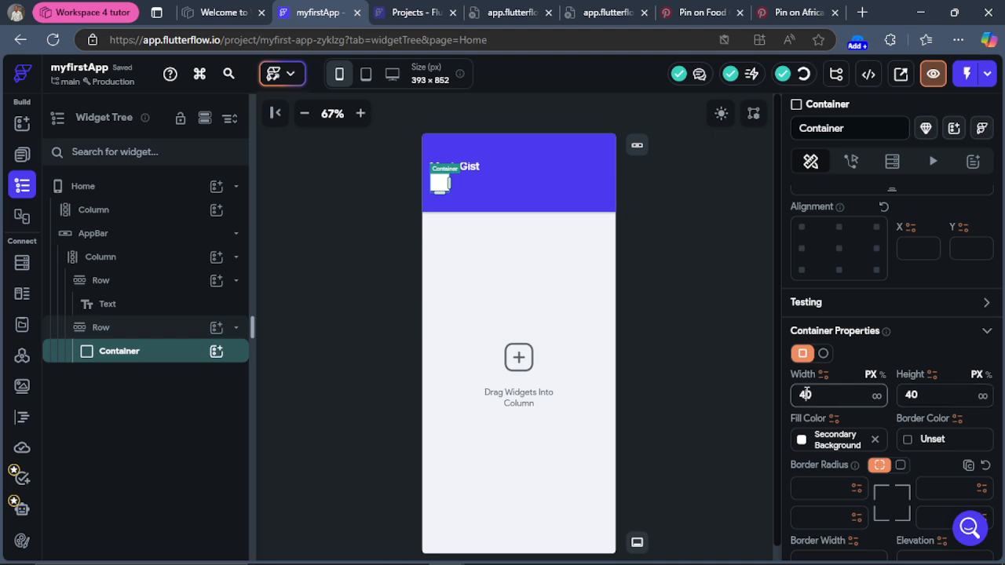
key(BackSpace)
text(1000)
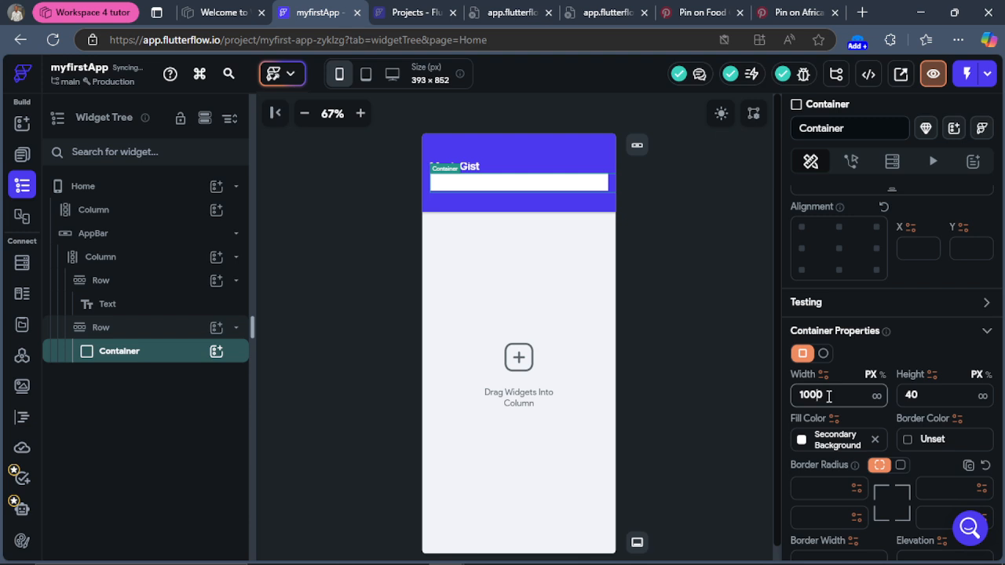
key(BackSpace)
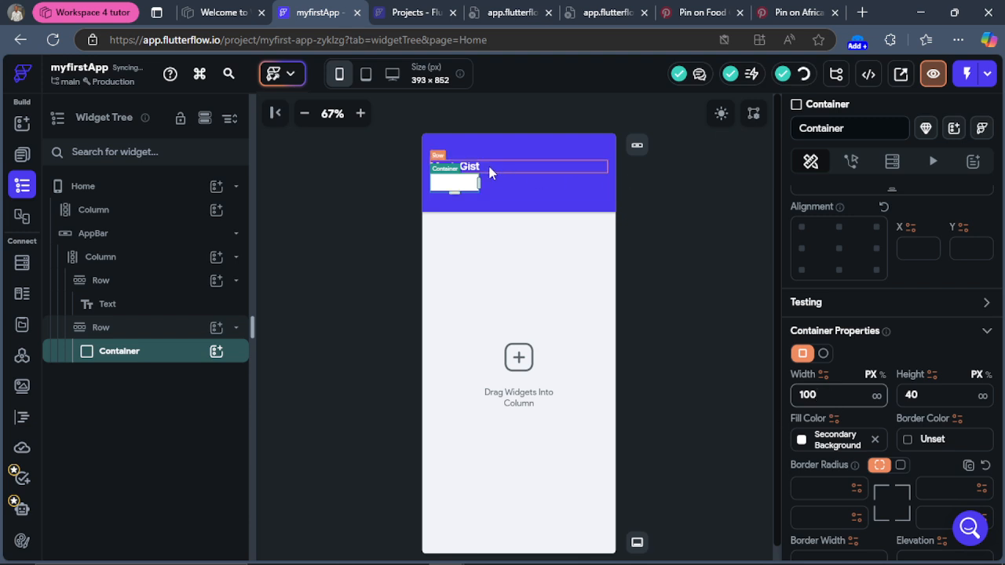
Step: Give the Row that holds the MovieGist title a bottom padding of 10
click(521, 167)
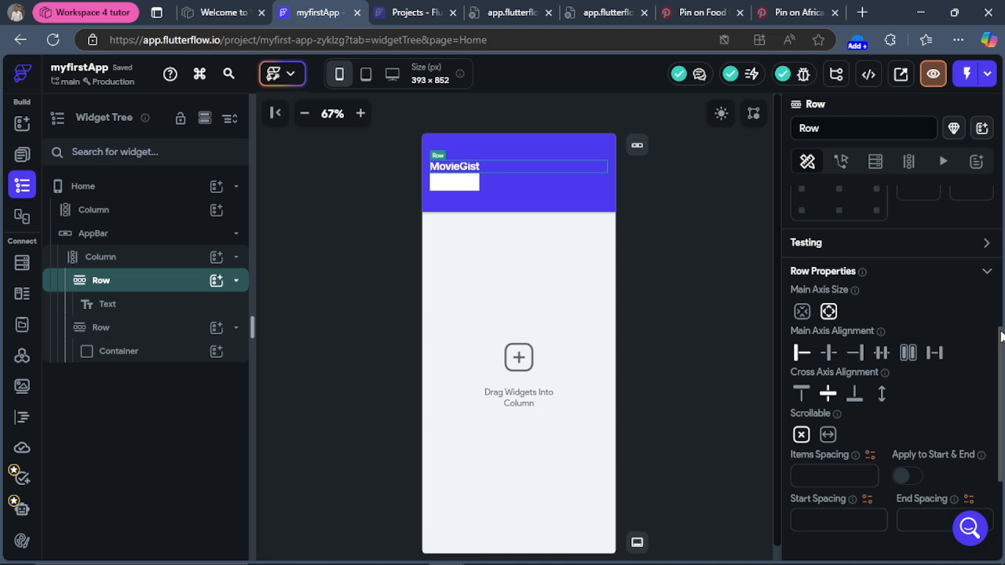
scroll(997, 340, up, 2)
scroll(913, 337, up, 2)
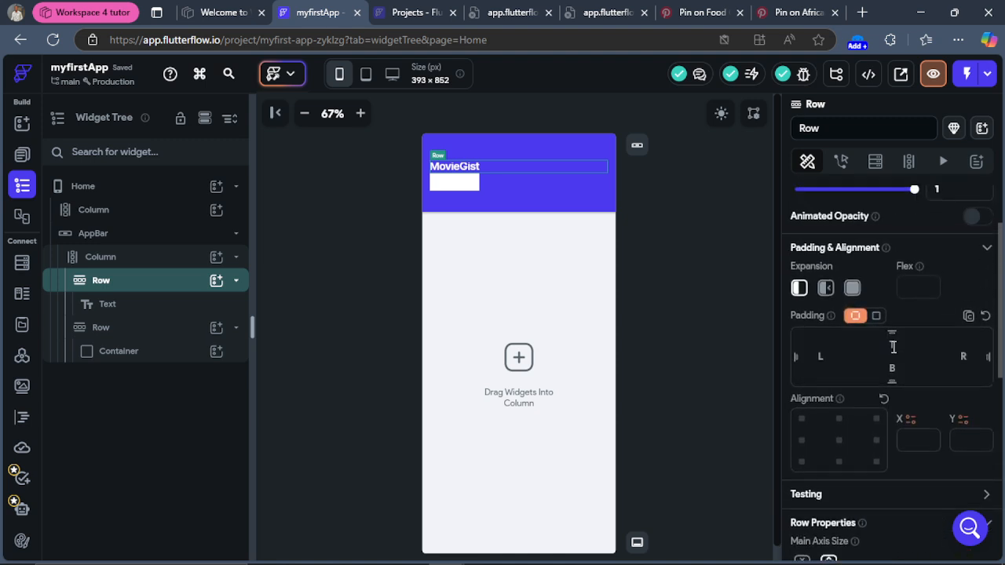
click(891, 368)
text(10)
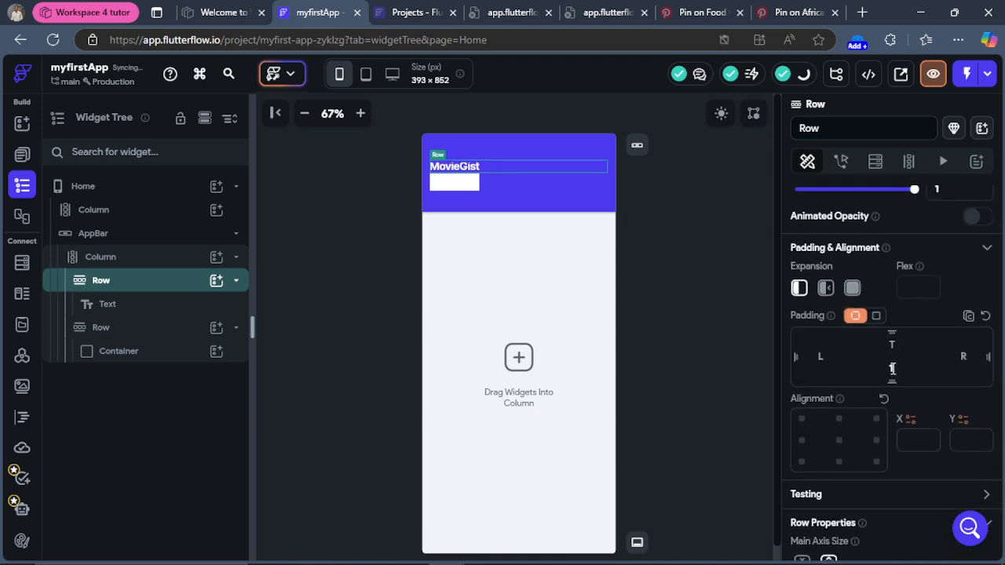
Step: Try centered main axis alignment on the Row that holds the Container, and set it back to start alignment
click(475, 183)
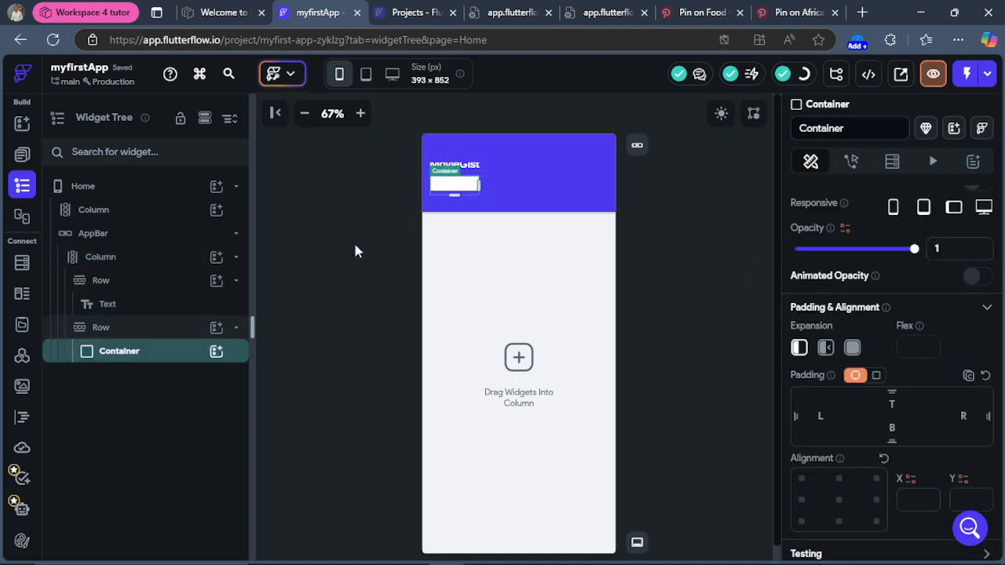
click(141, 337)
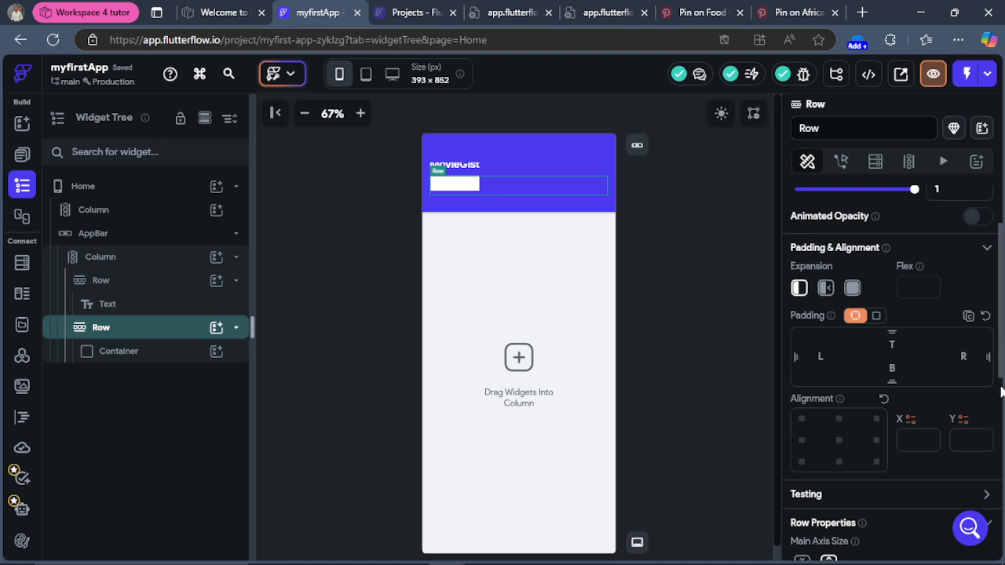
scroll(1001, 373, down, 3)
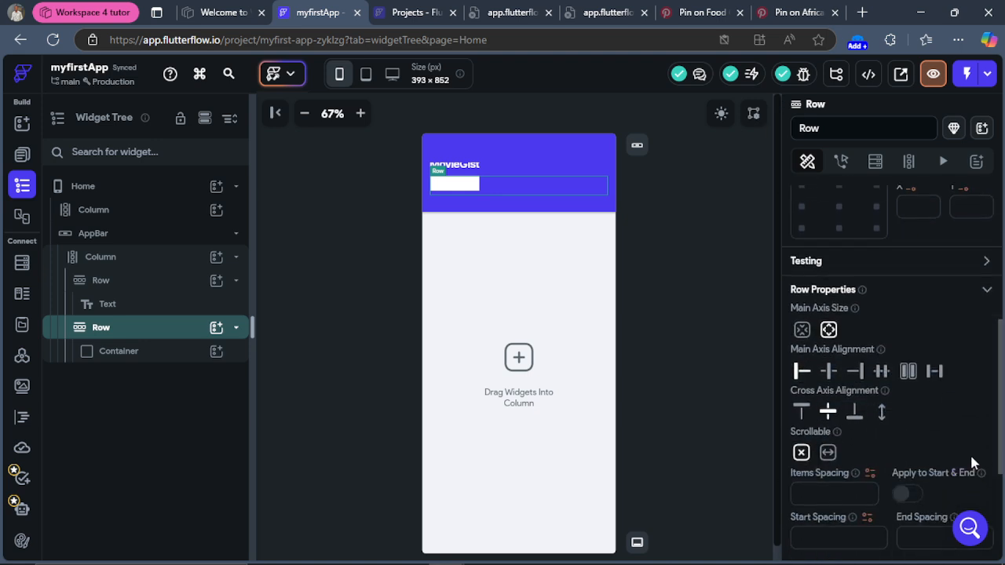
click(830, 371)
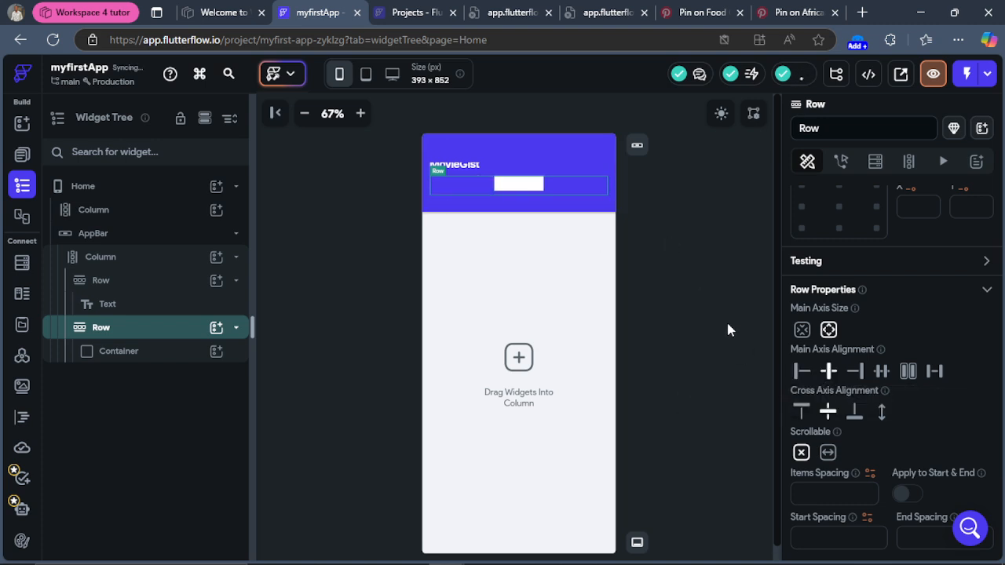
click(801, 371)
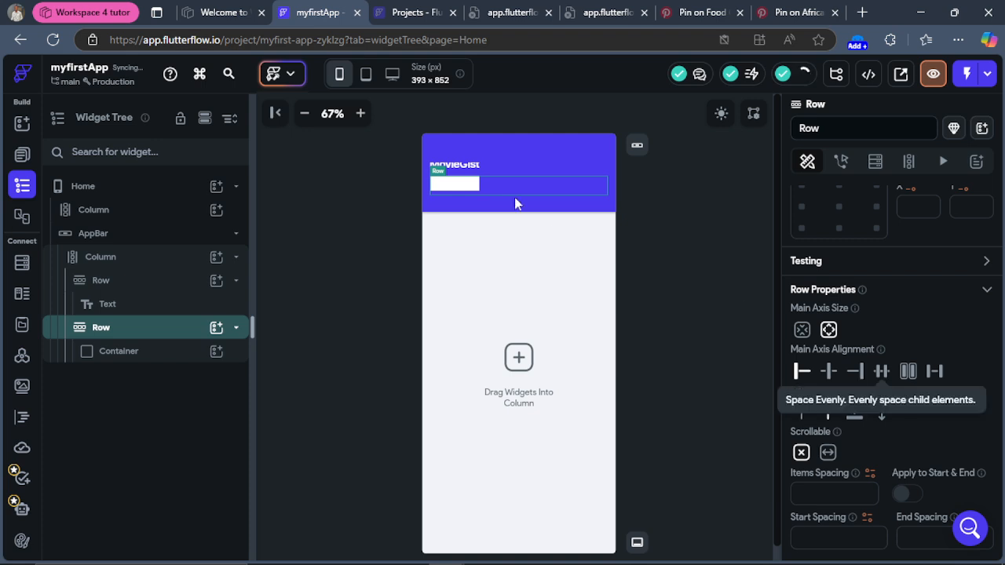
Step: Try an infinite width for the Container in the second AppBar Row
click(467, 189)
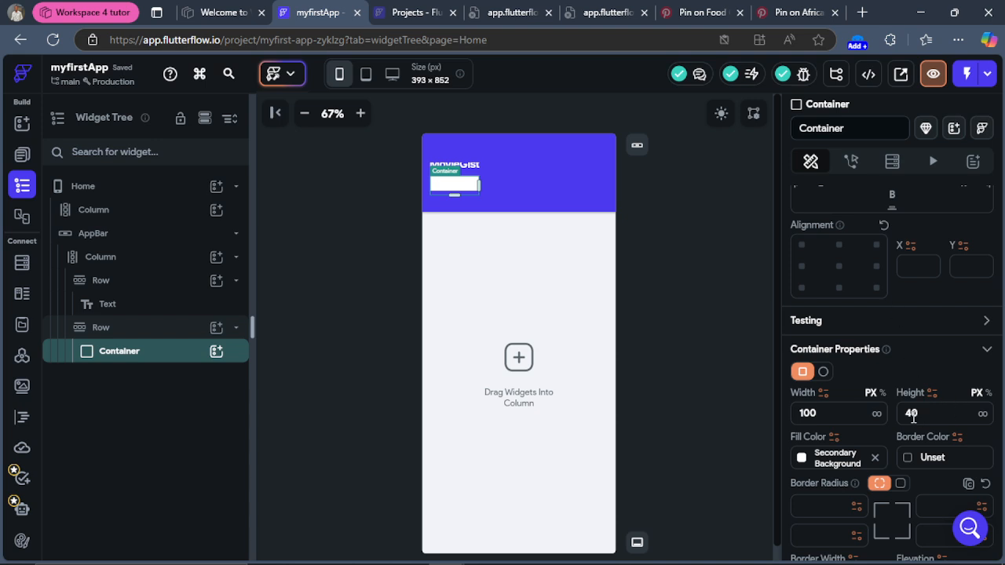
click(876, 416)
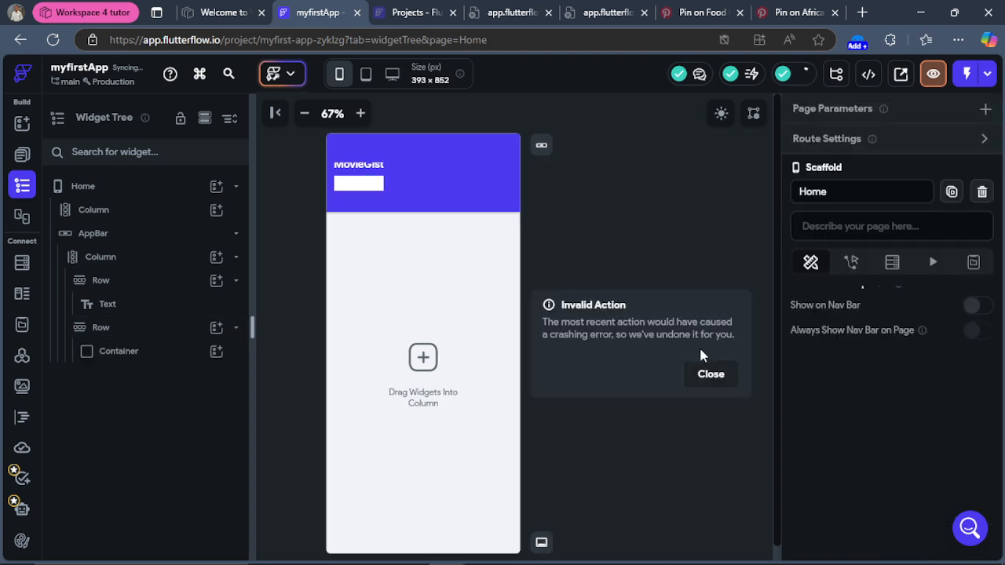
click(711, 373)
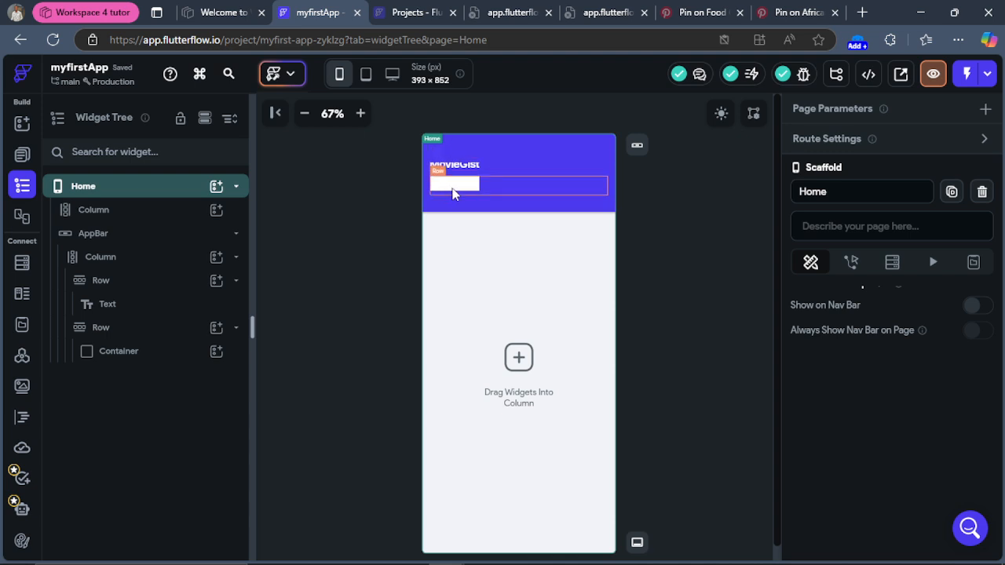
Step: Switch the Container's width unit to percent and set the width to 100%
click(453, 193)
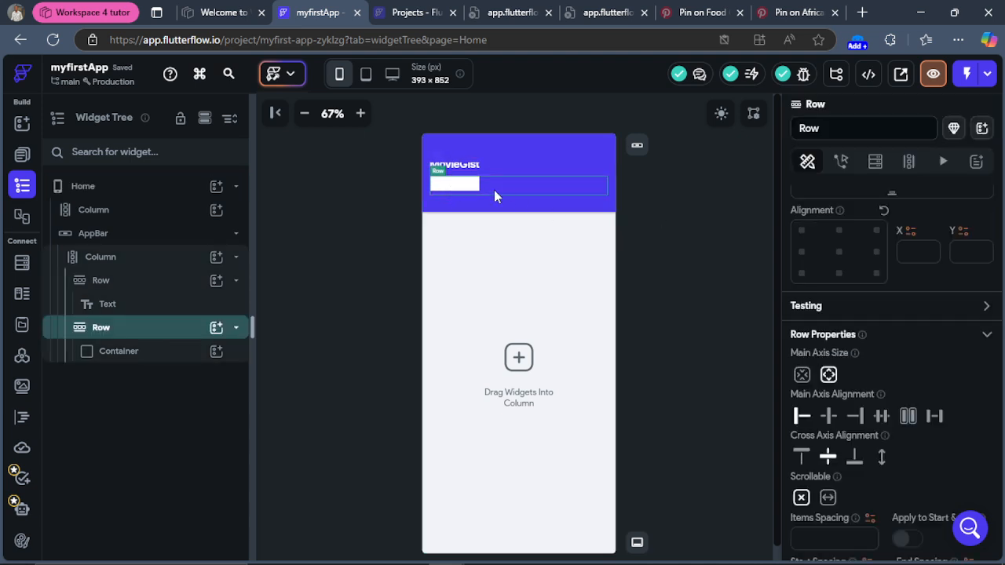
click(471, 187)
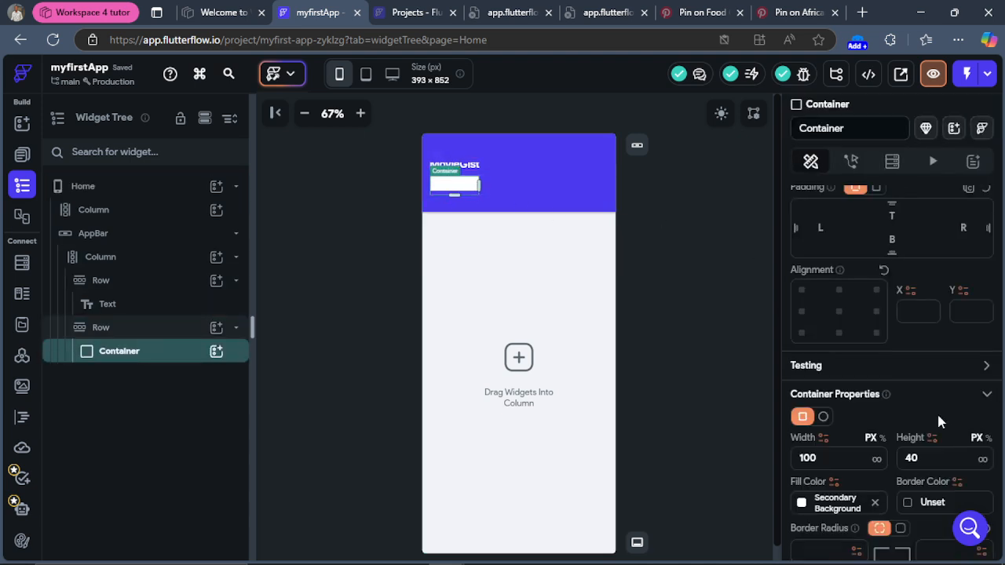
click(882, 437)
click(827, 461)
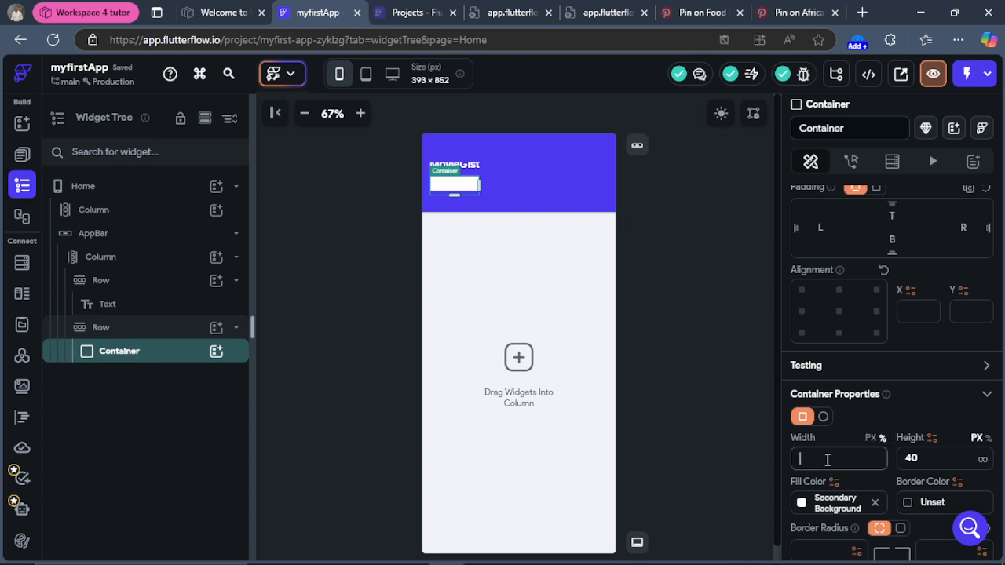
text(100)
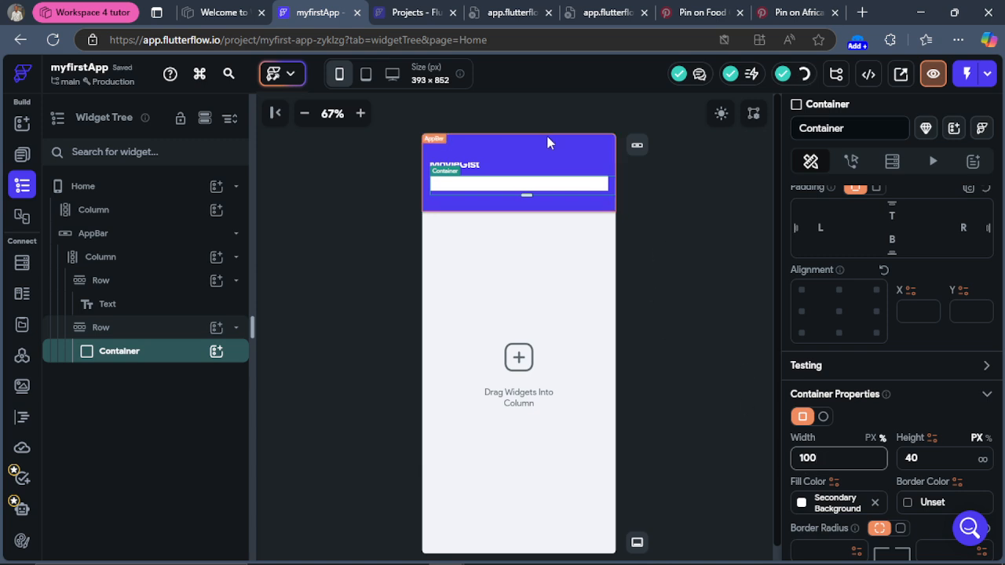
Step: Try a Column as the child of the Container and undo the insertion
click(215, 353)
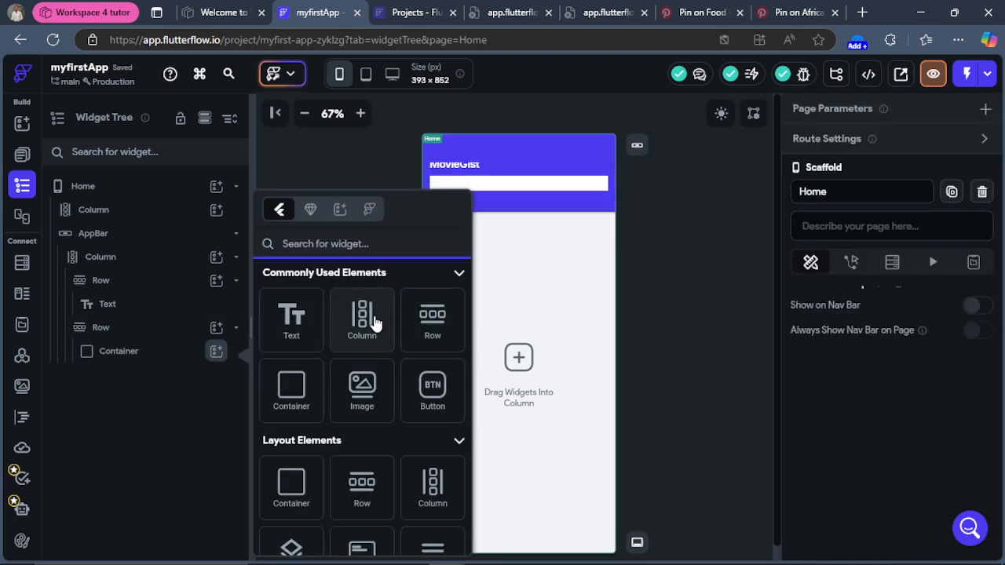
click(374, 322)
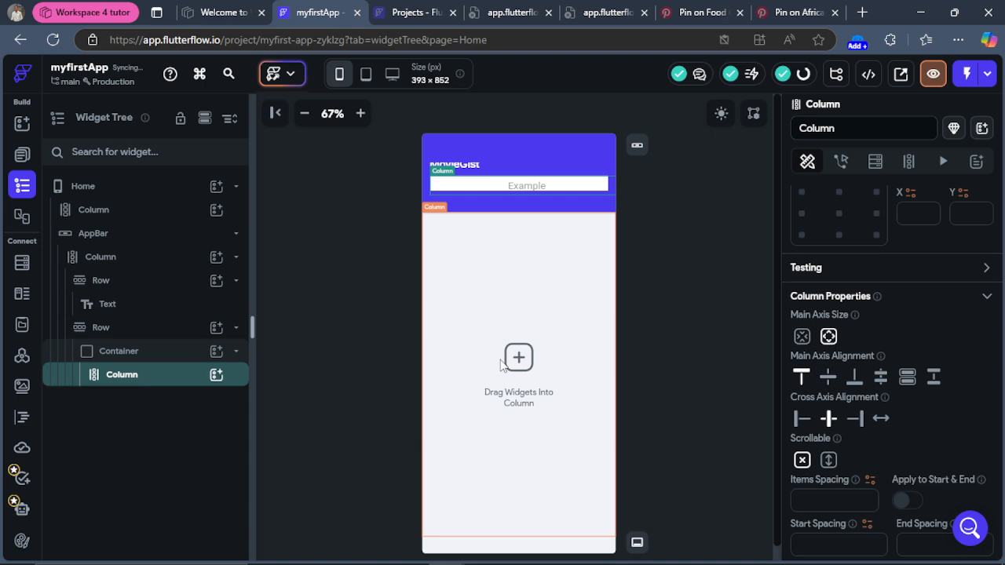
click(373, 361)
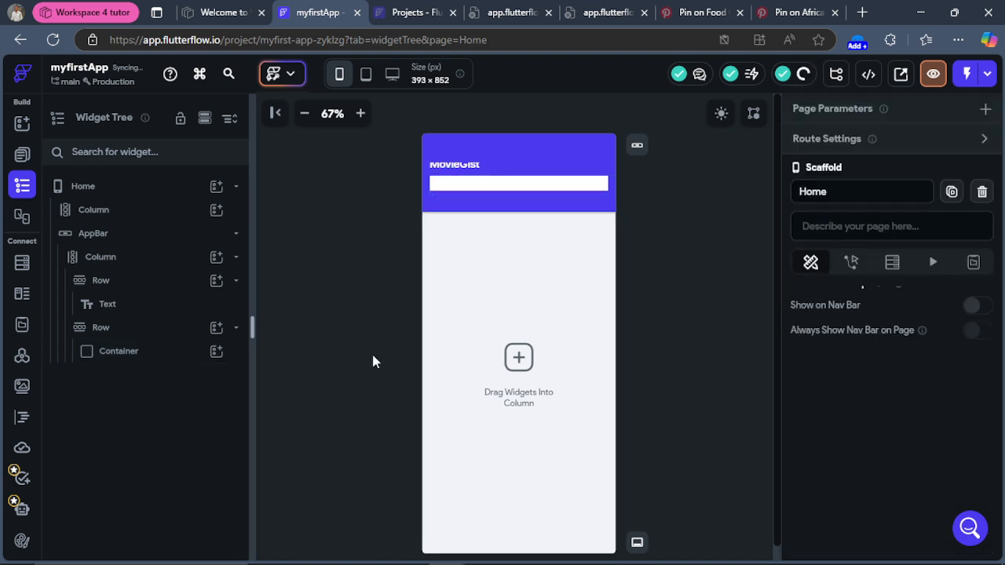
Step: Insert a Row inside the Container and add a Text widget to that new Row
click(216, 351)
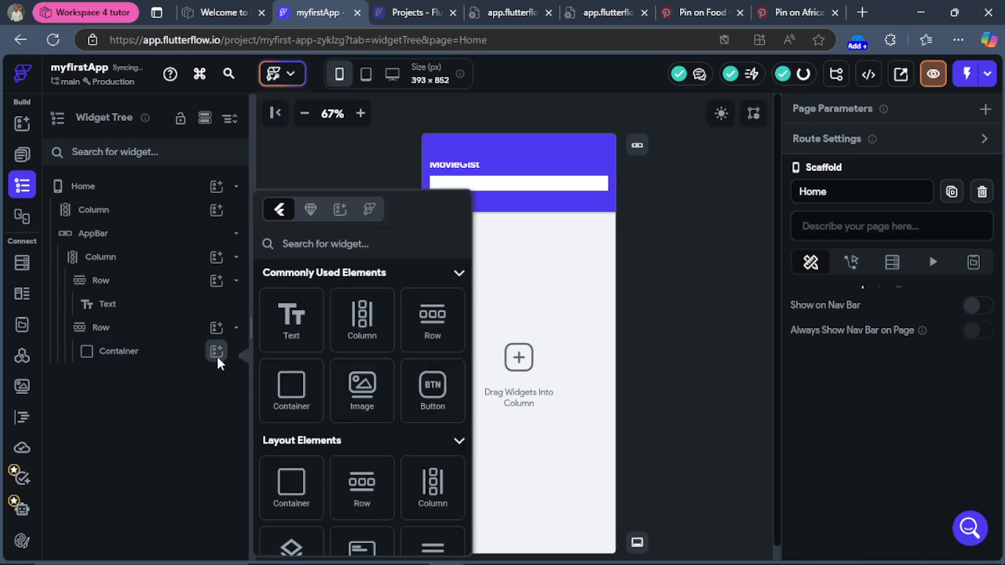
click(437, 328)
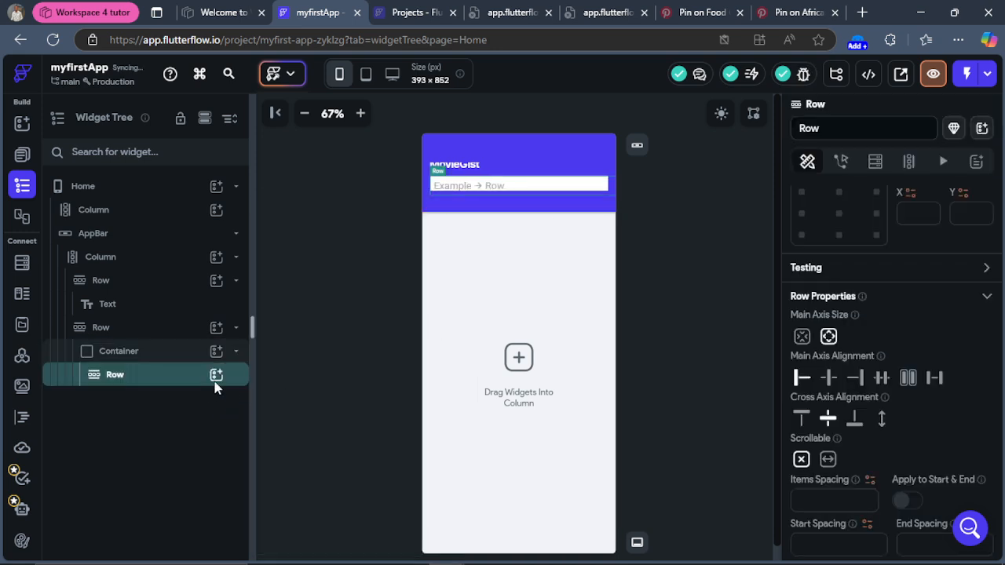
click(216, 377)
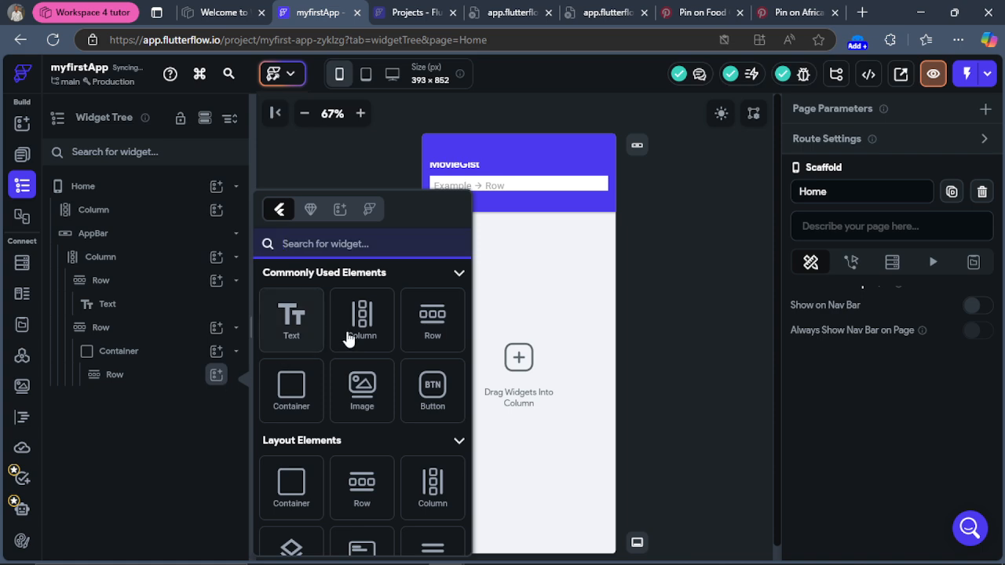
click(289, 322)
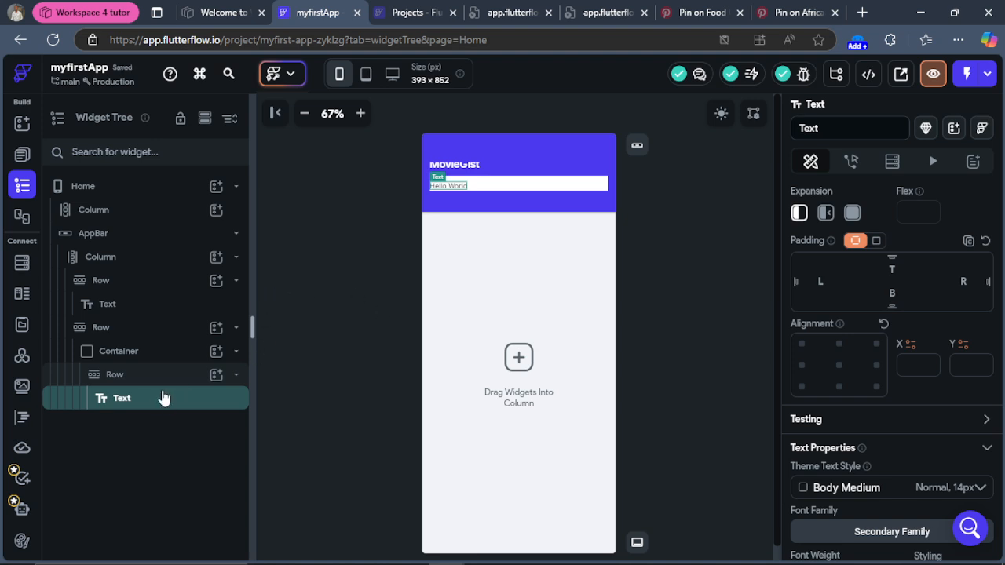
Step: Apply a uniform border radius of 20 to all corners of the Container in the second AppBar Row
click(161, 351)
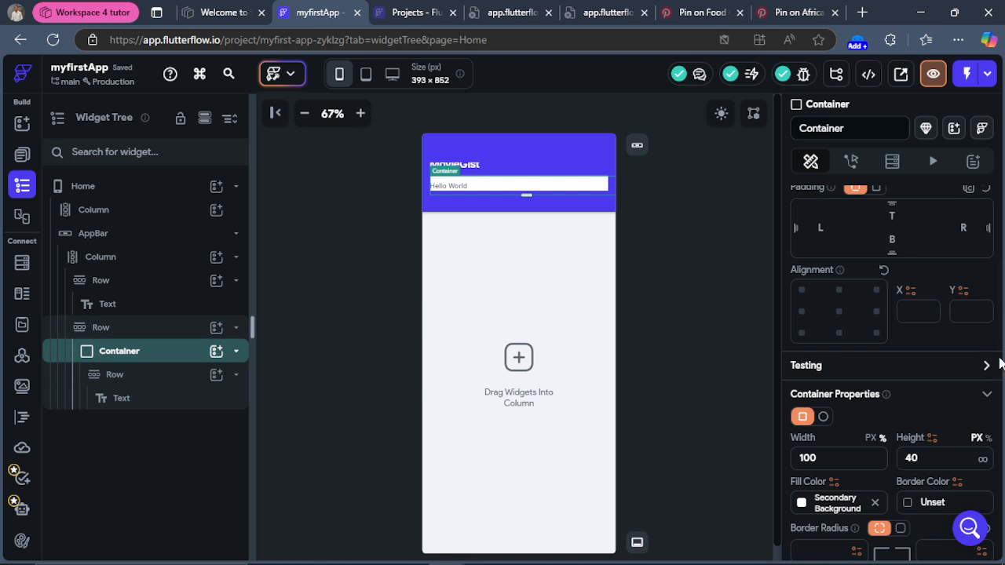
drag(1002, 362, 1002, 386)
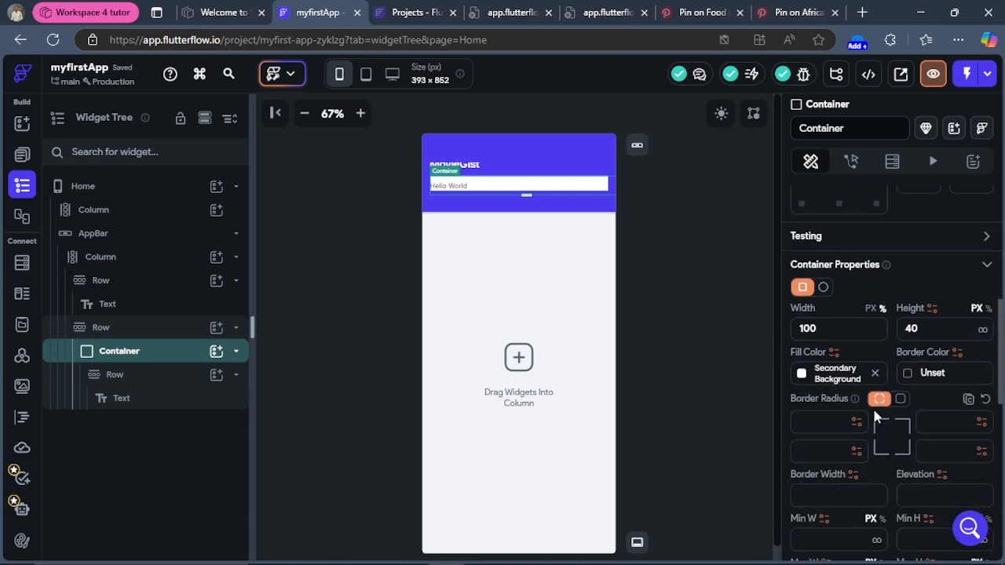
click(900, 399)
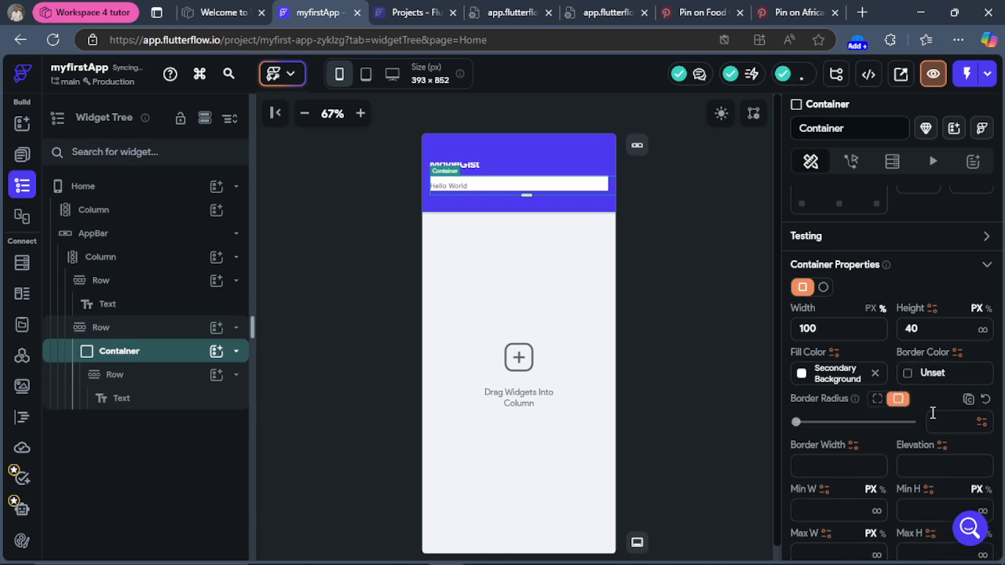
click(939, 425)
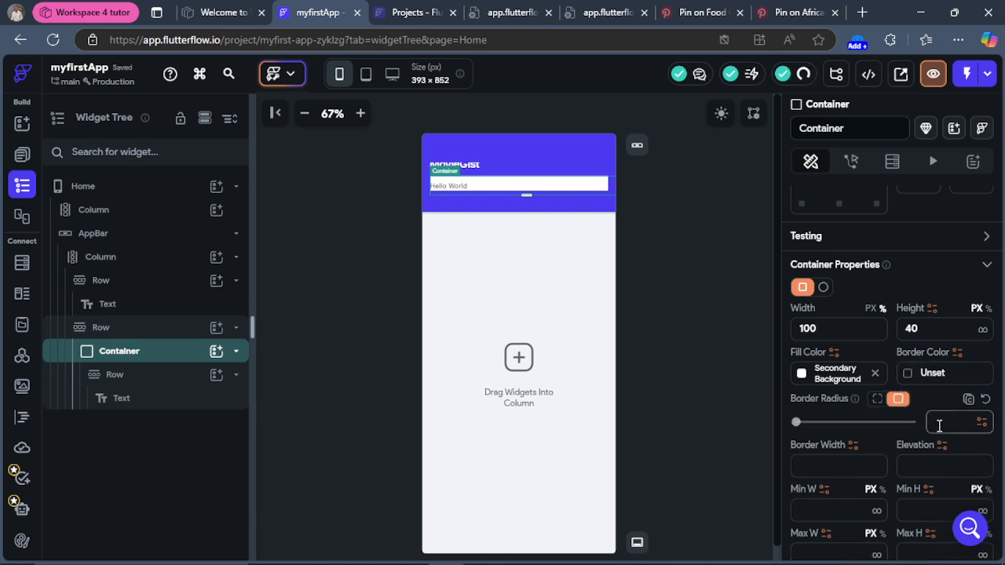
text(20)
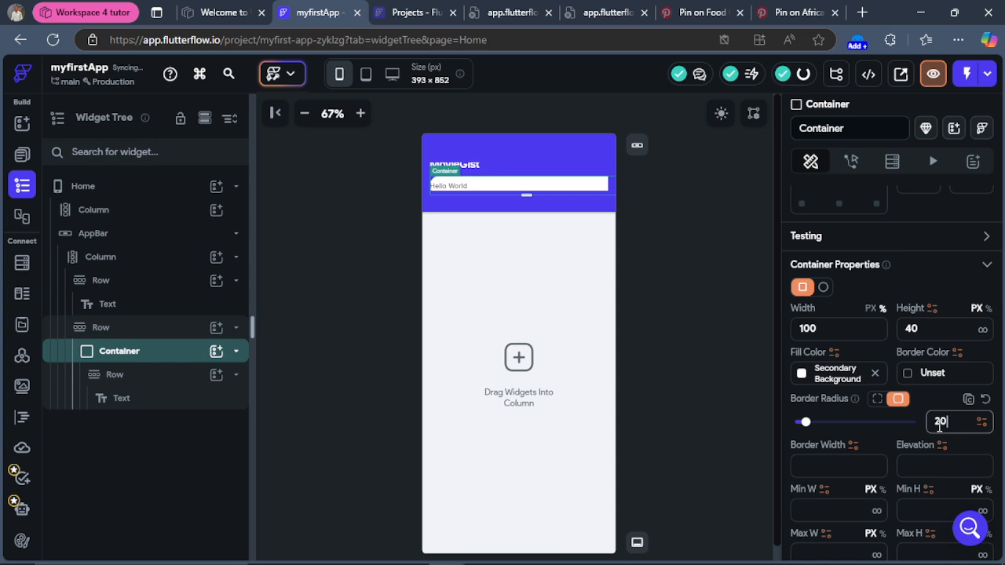
text(0)
key(BackSpace)
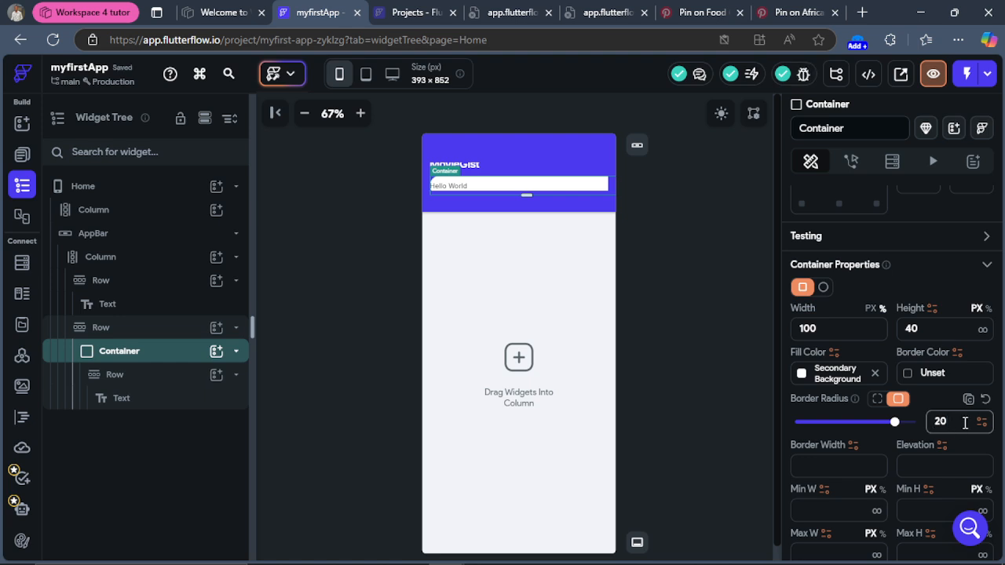
Step: Duplicate the Container, including its inner Row and Text, within the second AppBar Row
right_click(154, 348)
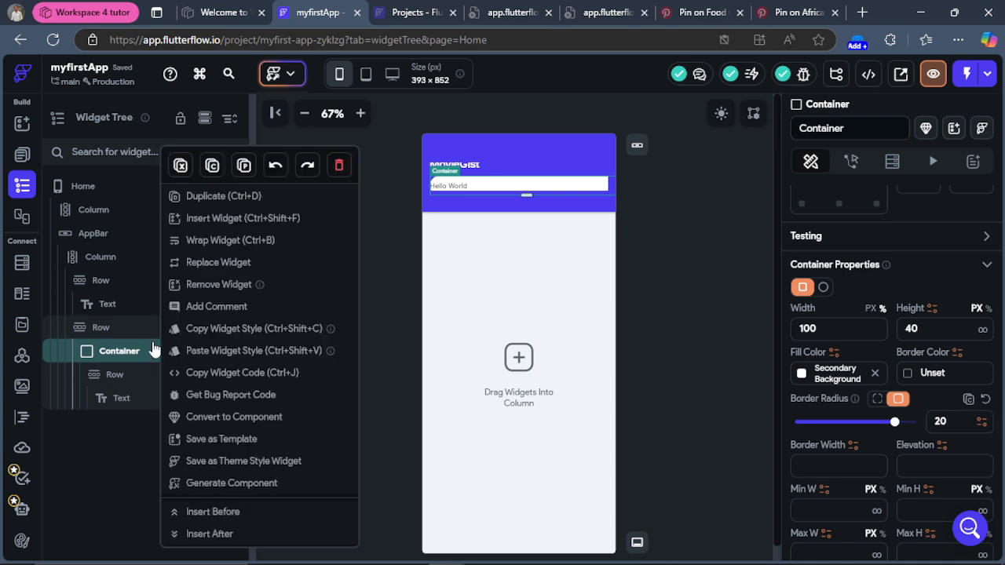
click(232, 206)
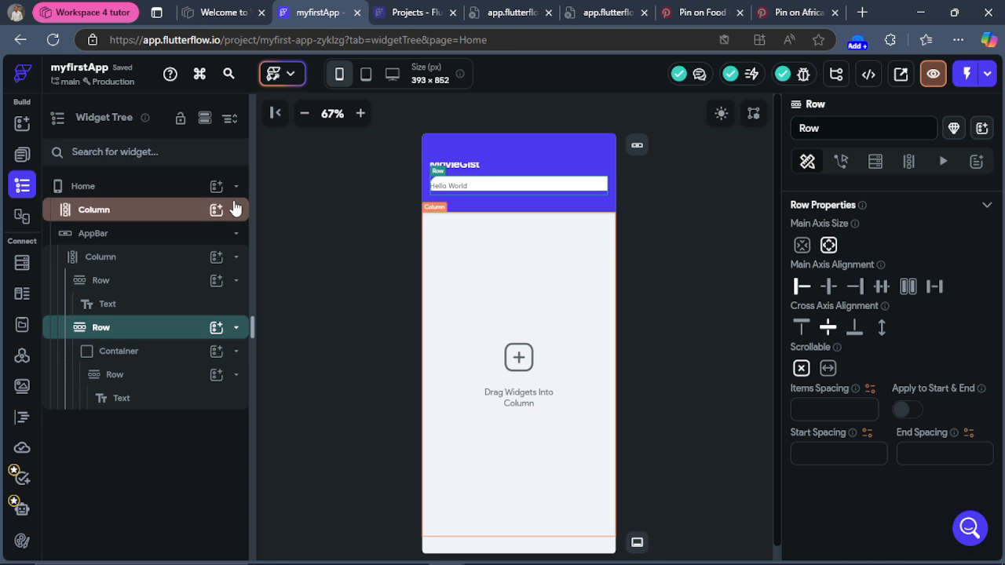
key(ctrl+v)
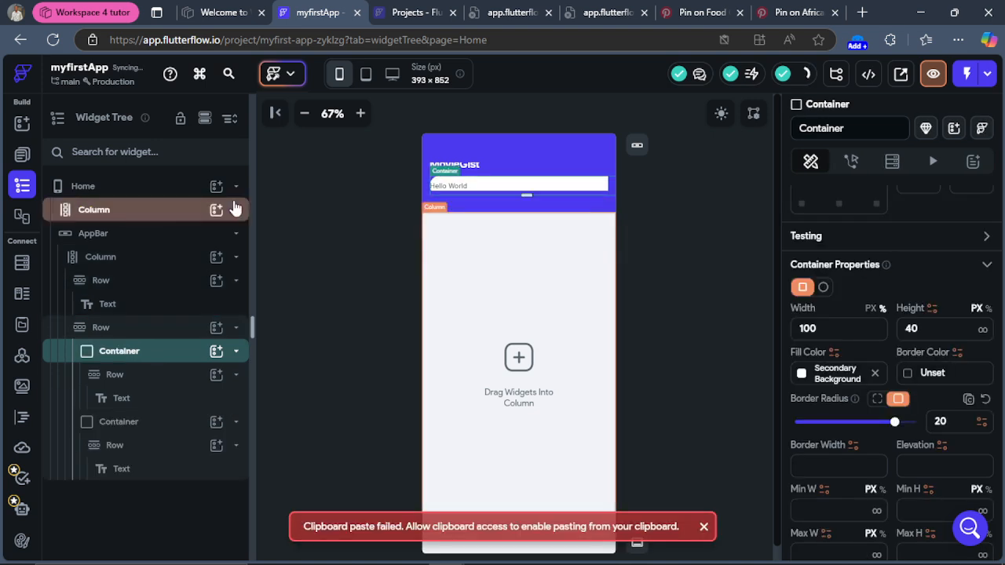
click(137, 428)
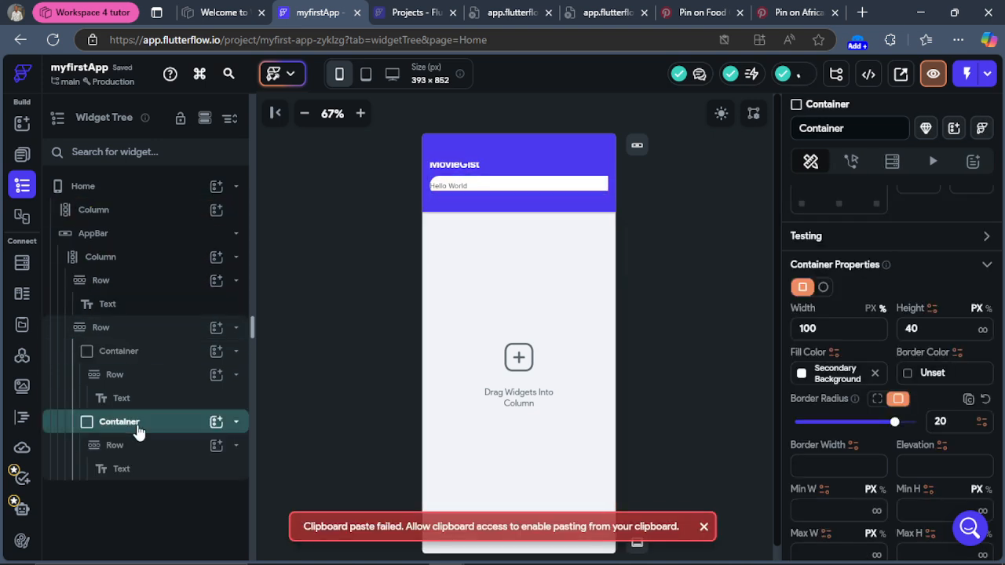
Step: Switch the first Container's width unit to pixels and set its width to 50 px
click(120, 350)
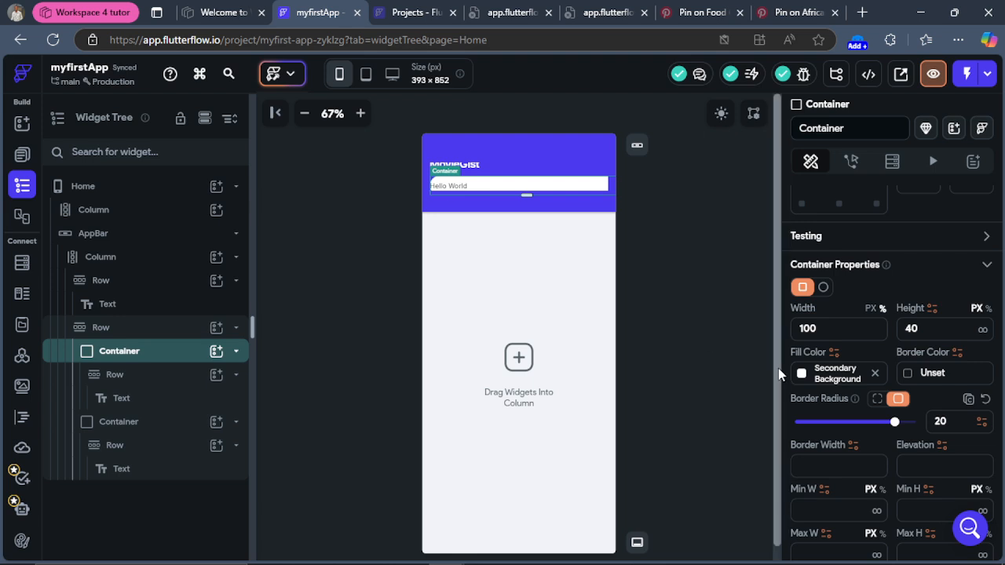
click(871, 309)
click(809, 330)
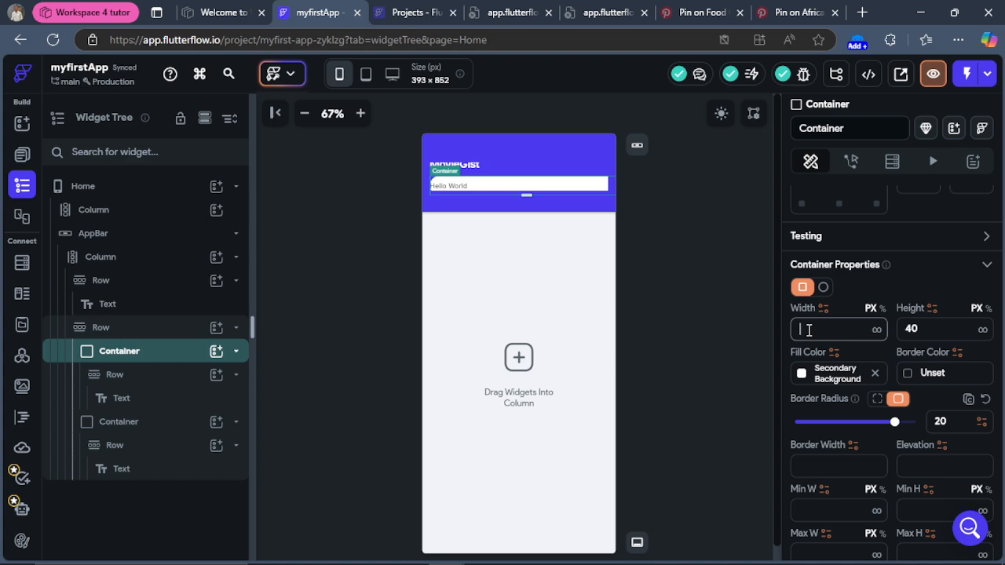
text(500)
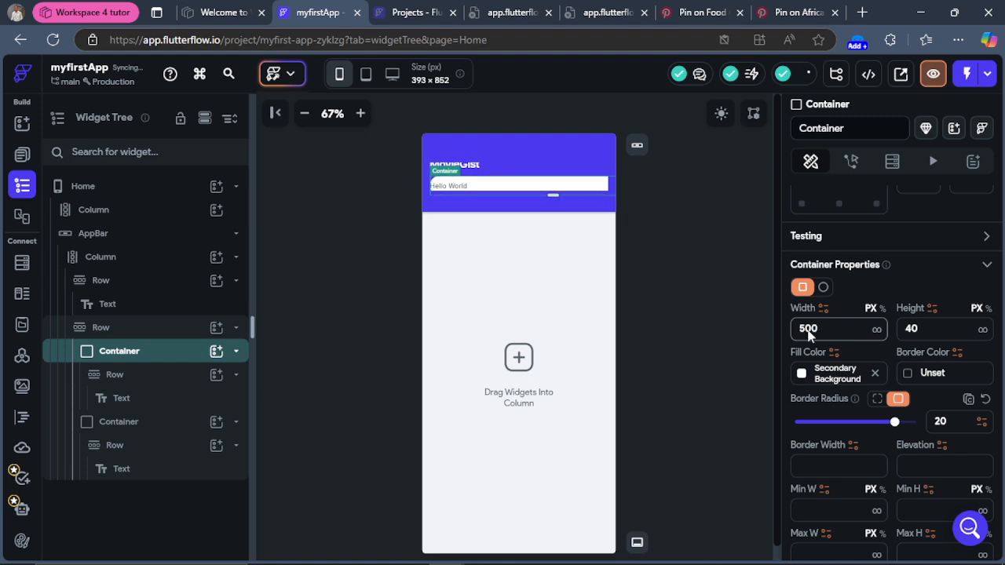
key(BackSpace)
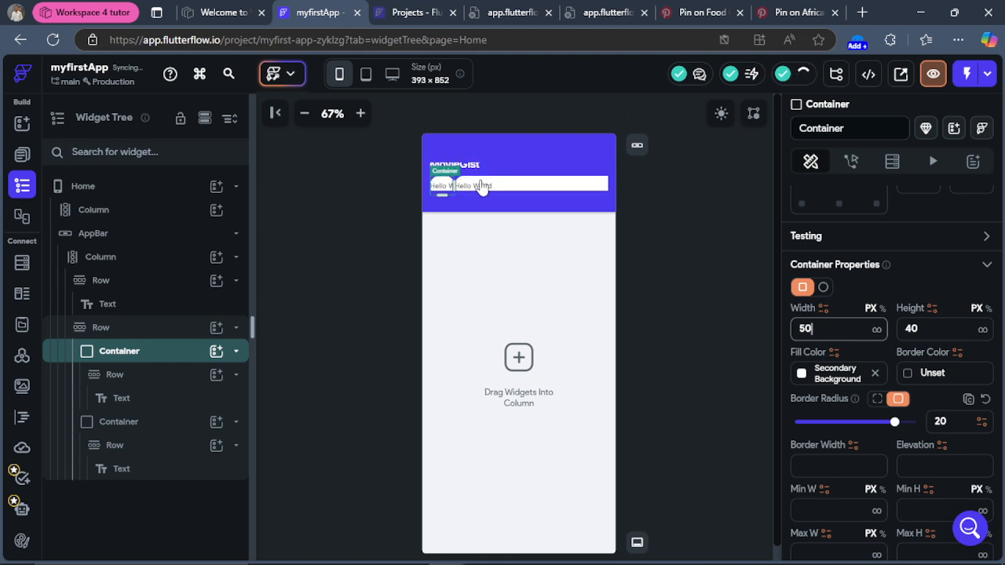
Step: Delete the duplicated second Container from the second AppBar Row
click(105, 424)
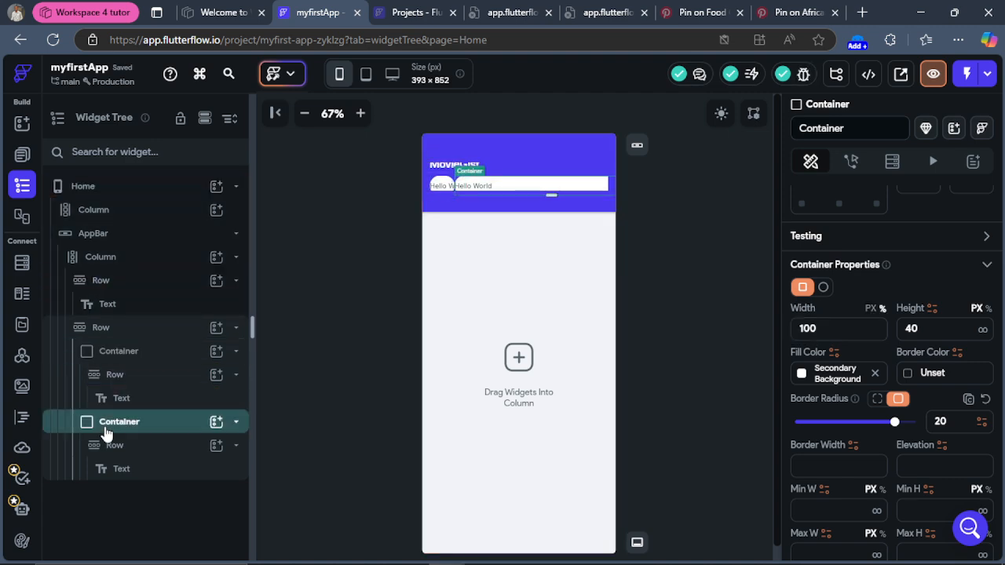
key(Delete)
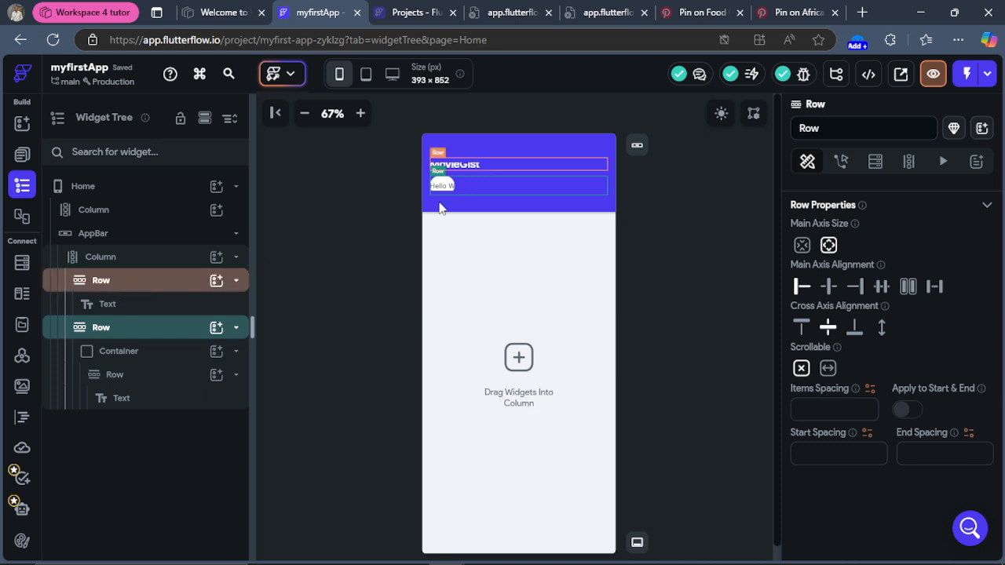
Step: Set the AppBar's toolbar height to 100 px
click(611, 188)
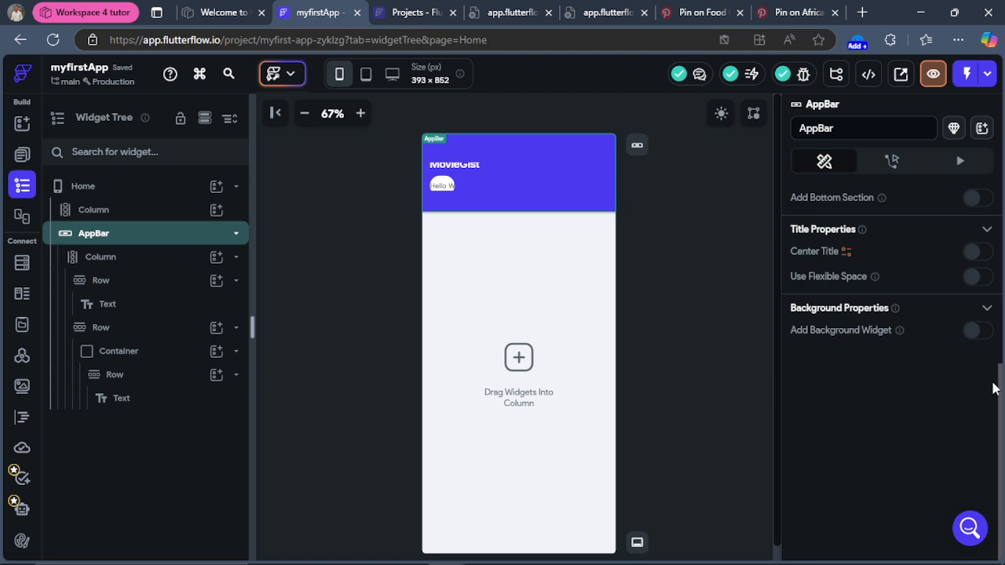
scroll(999, 390, up, 4)
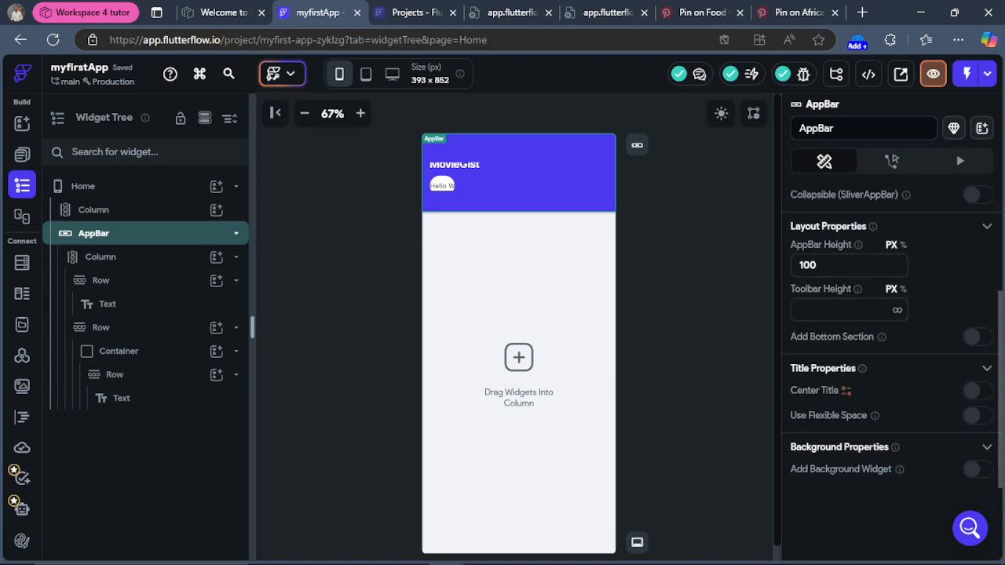
scroll(893, 372, up, 2)
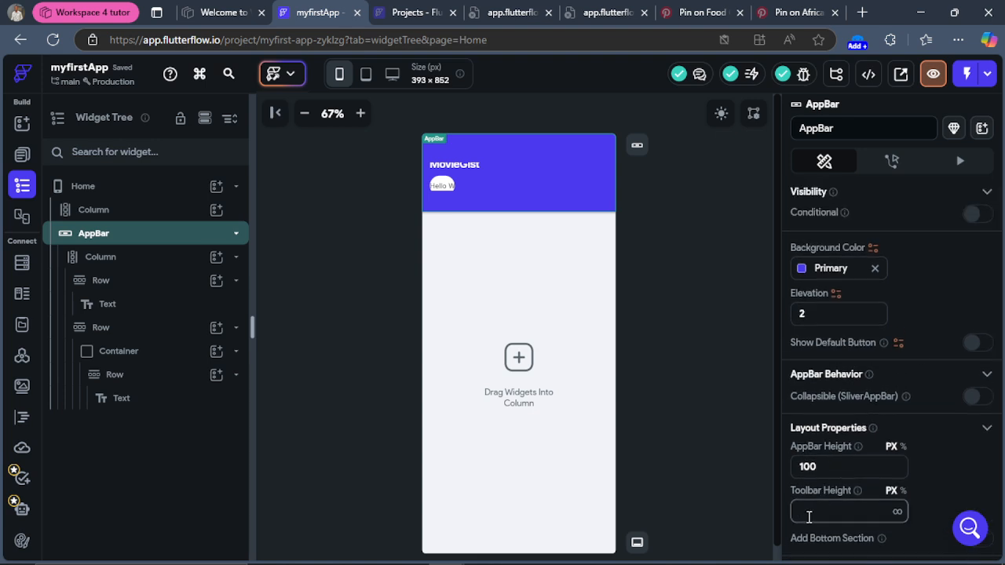
text(100)
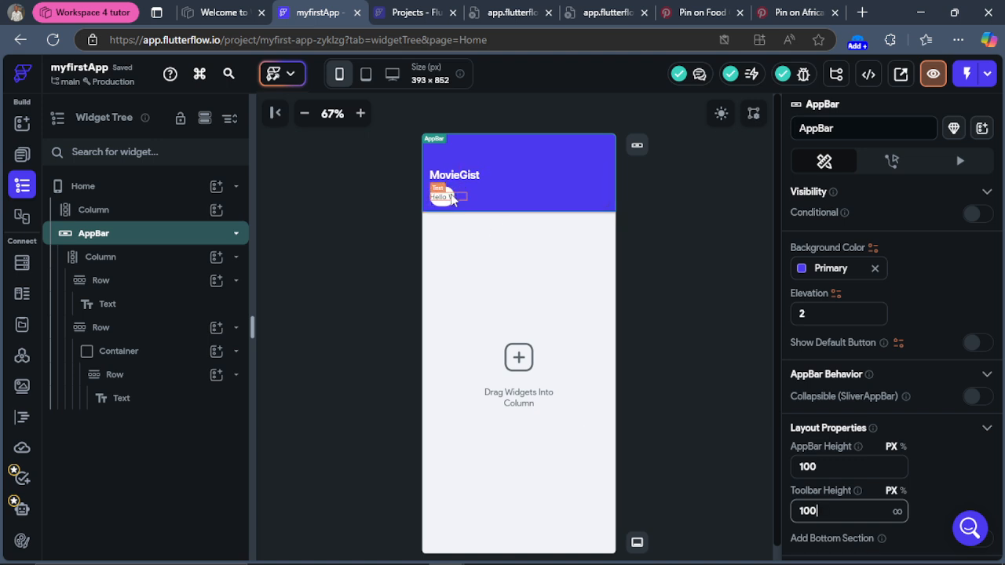
Step: Set the Container's border color to the Alternate theme color and remove its fill color
click(360, 114)
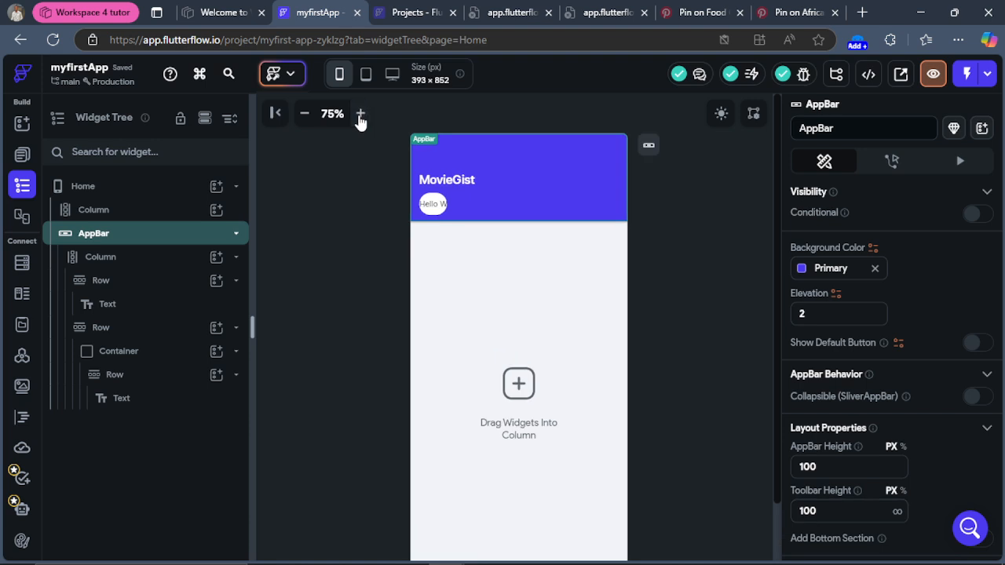
click(361, 114)
click(360, 114)
click(360, 114)
click(361, 114)
click(360, 114)
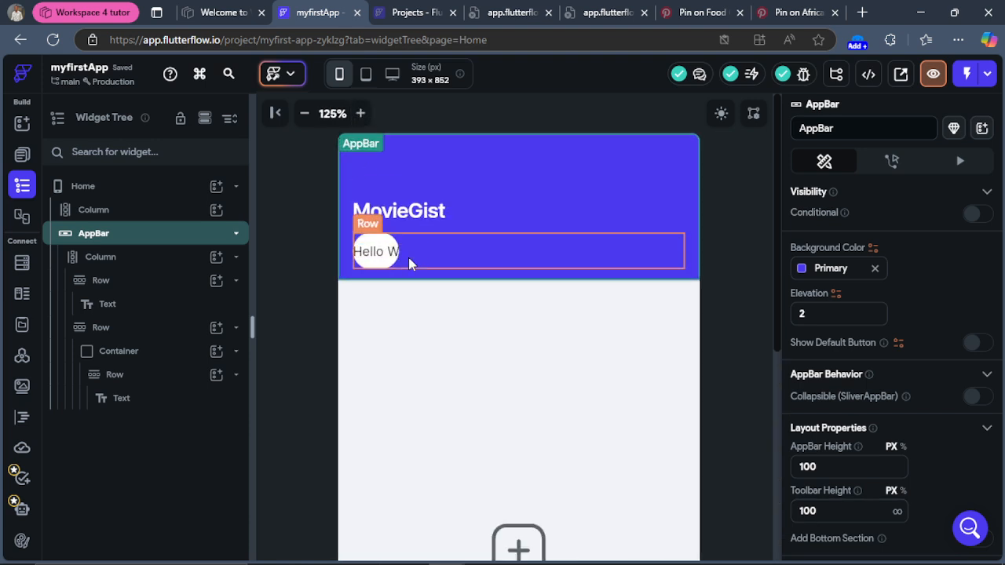
click(141, 355)
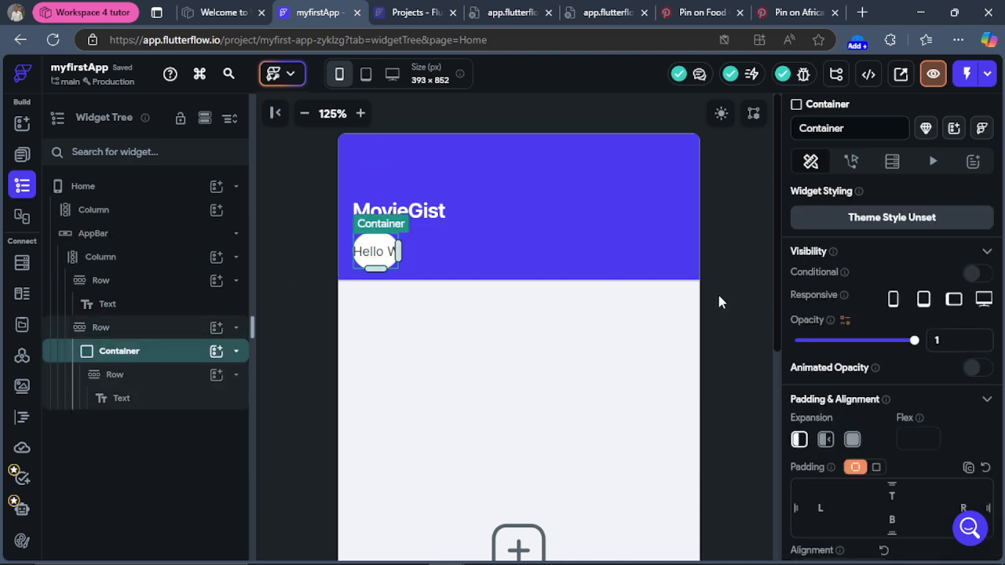
drag(1000, 250, 1001, 356)
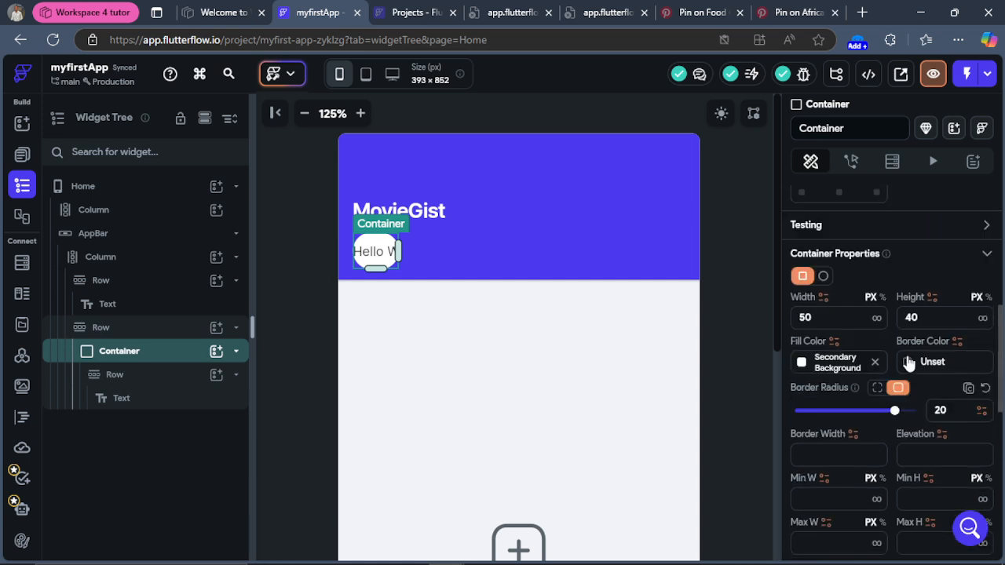
click(908, 361)
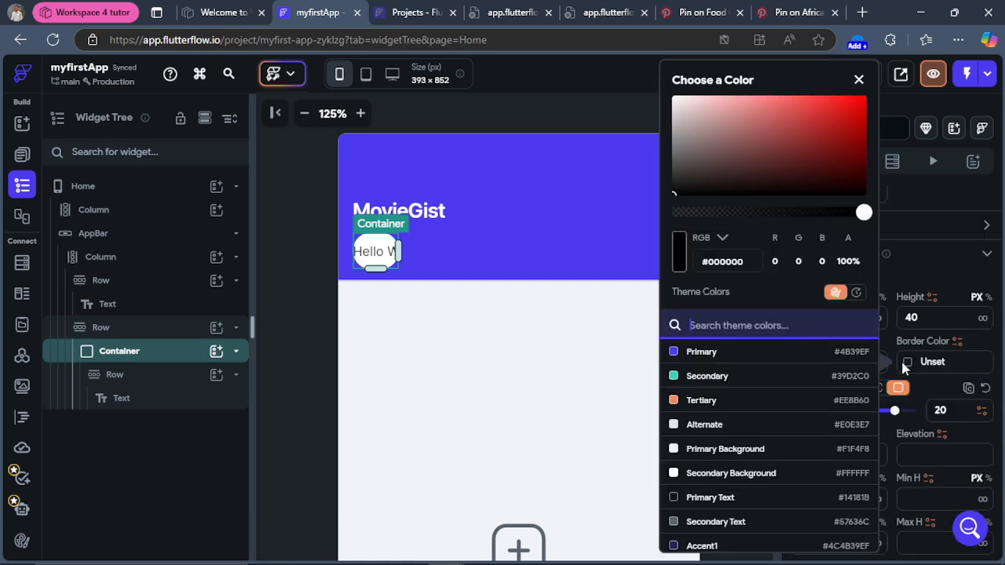
click(678, 427)
click(677, 430)
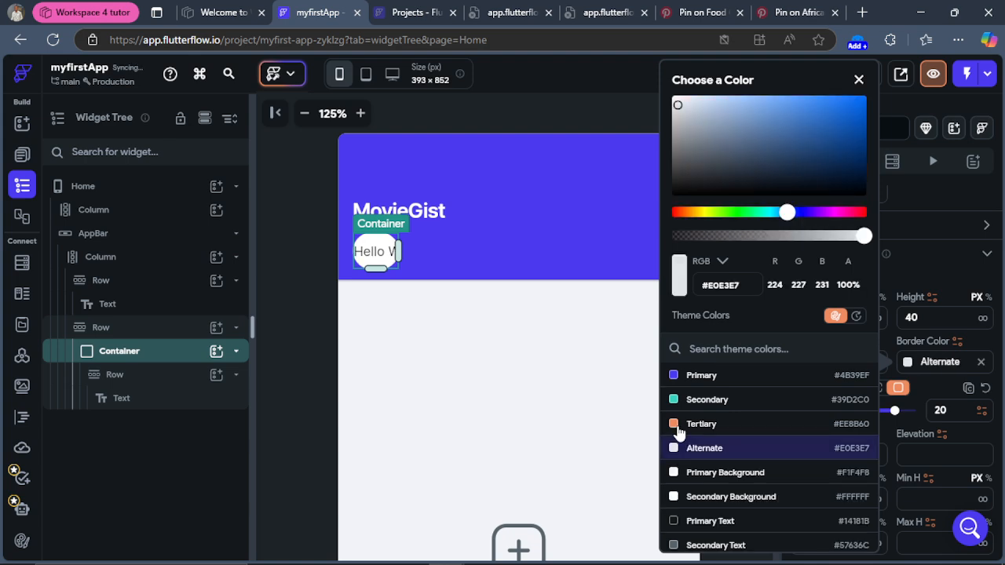
click(929, 437)
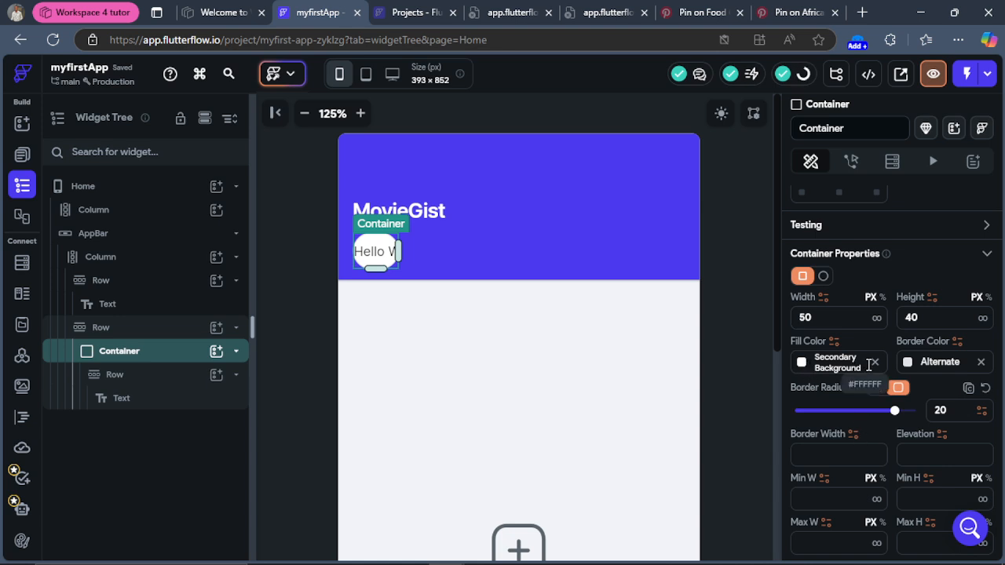
click(875, 366)
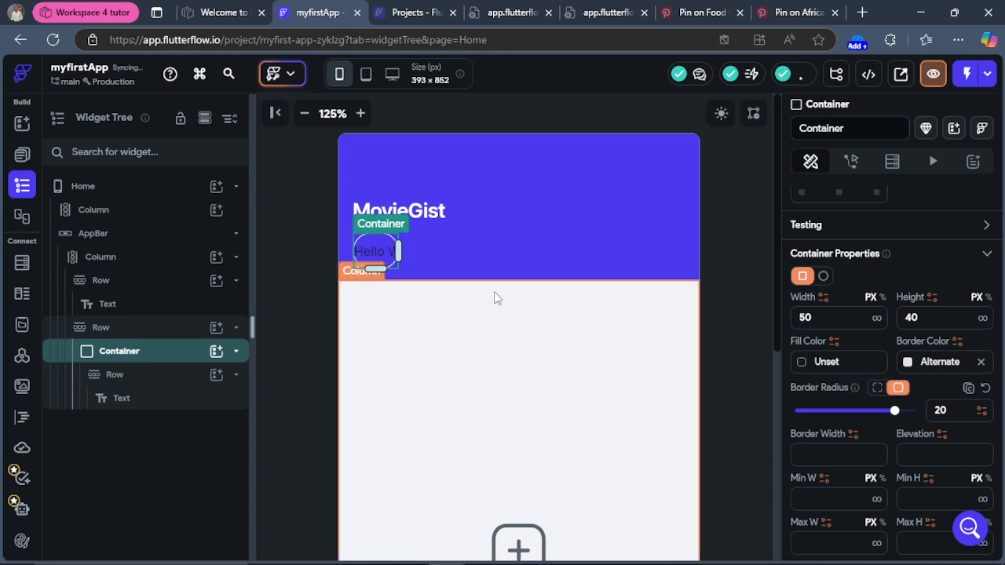
Step: Replace the text of the Text widget inside the Container with "Action"
click(381, 252)
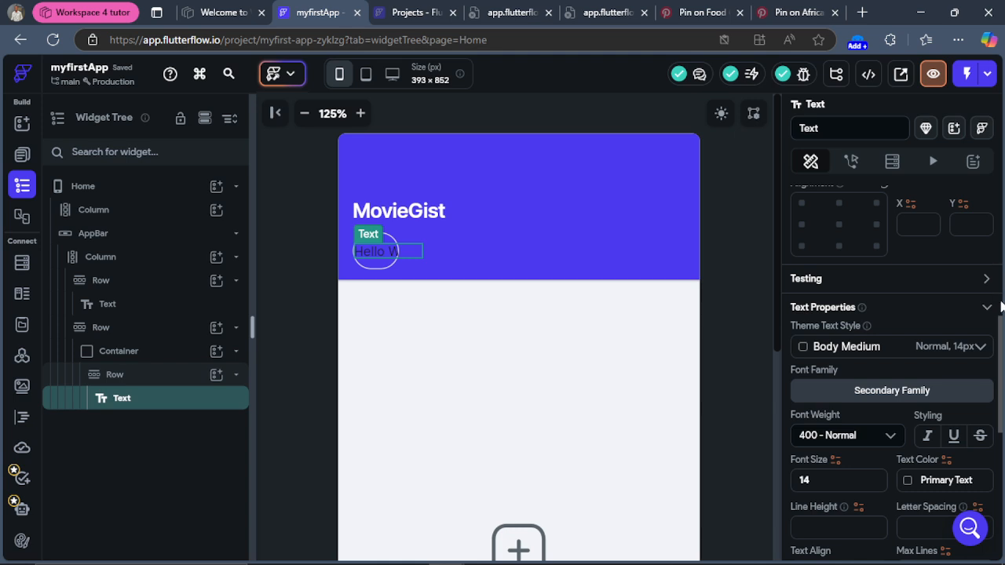
scroll(1001, 320, up, 4)
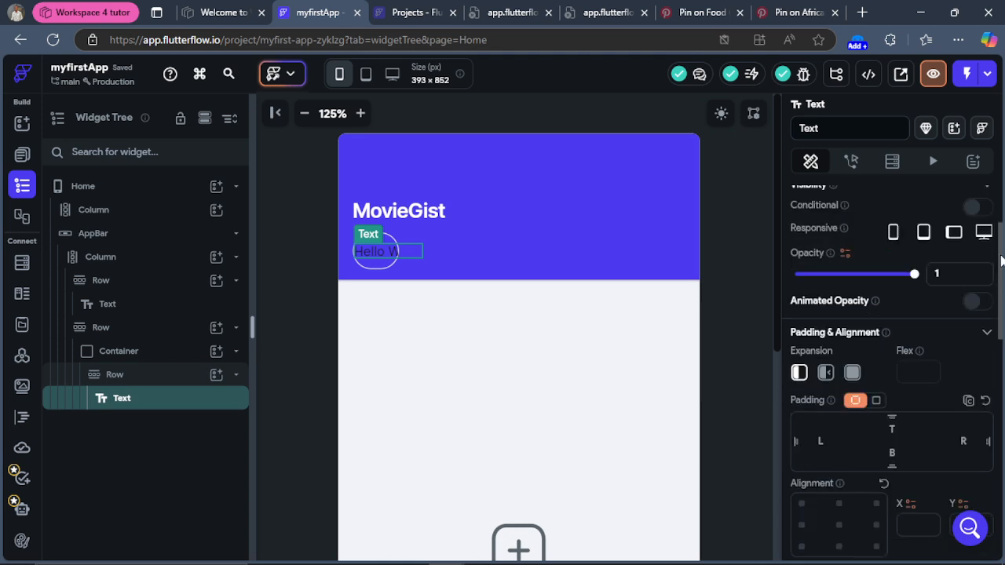
drag(1001, 260, 998, 425)
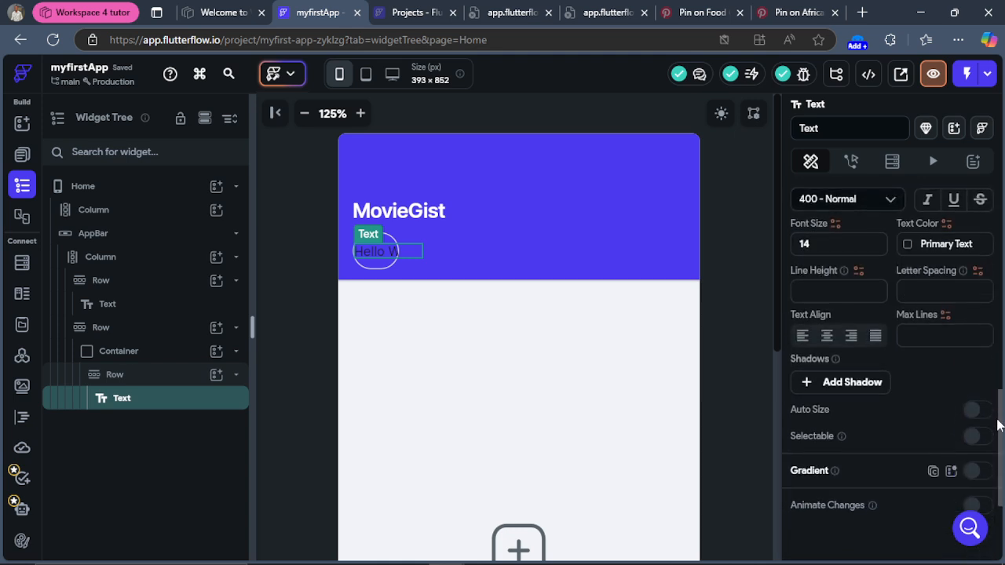
scroll(997, 425, up, 5)
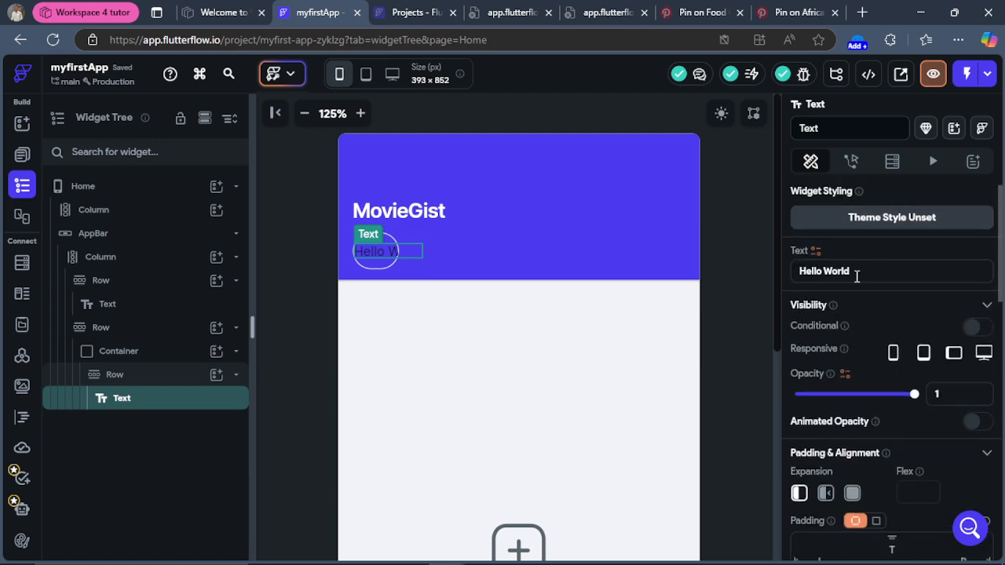
drag(854, 272, 802, 272)
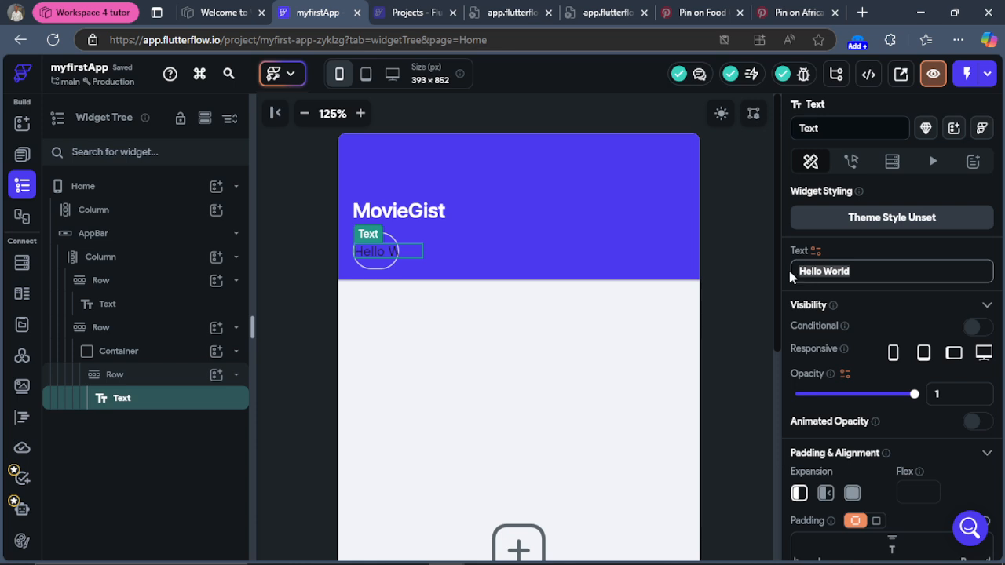
text(A)
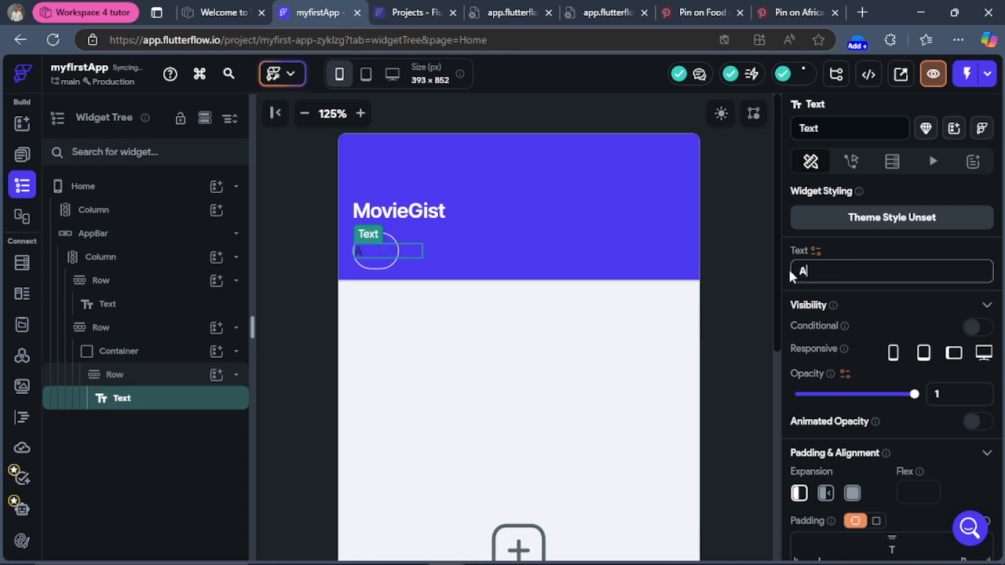
text(ction)
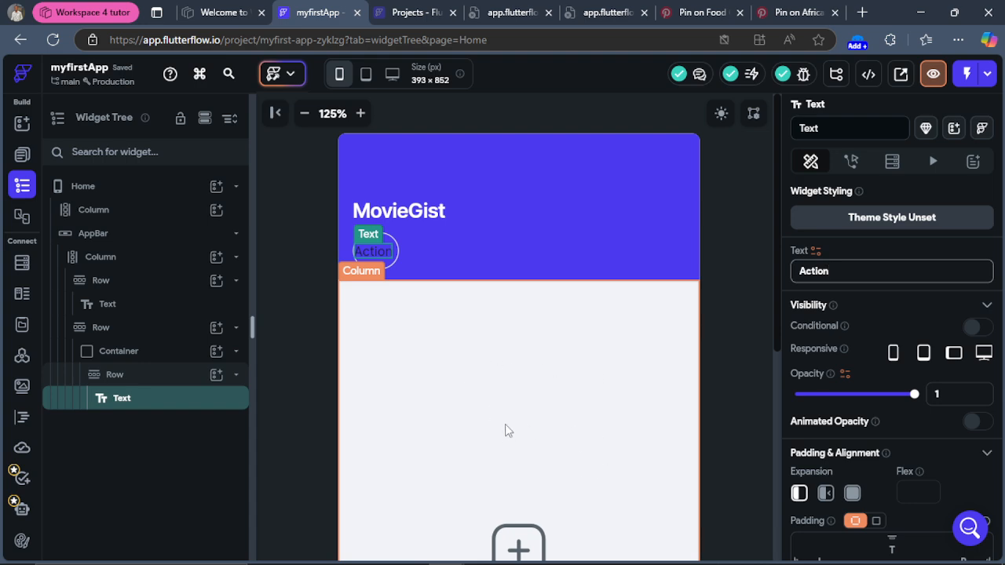
click(398, 252)
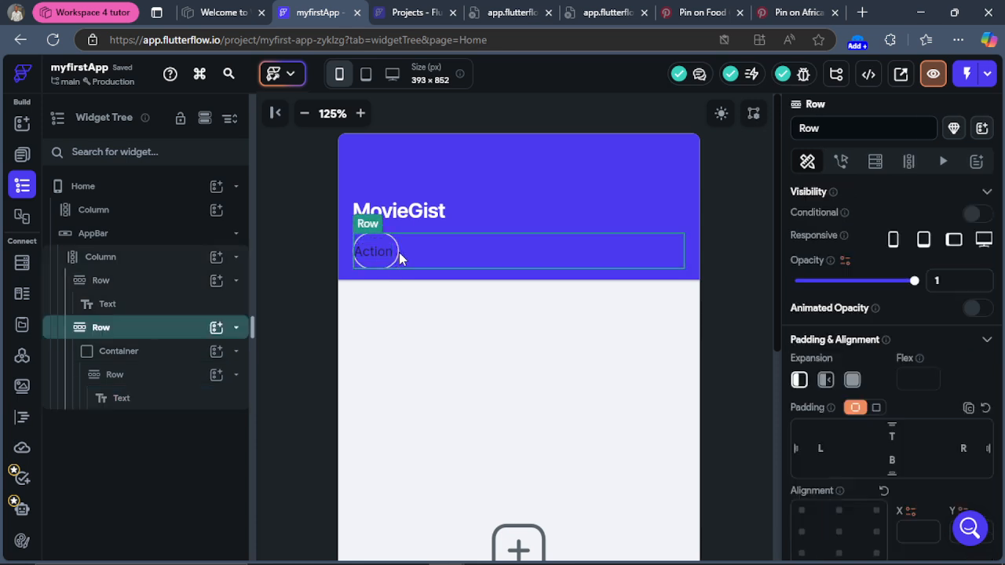
click(396, 255)
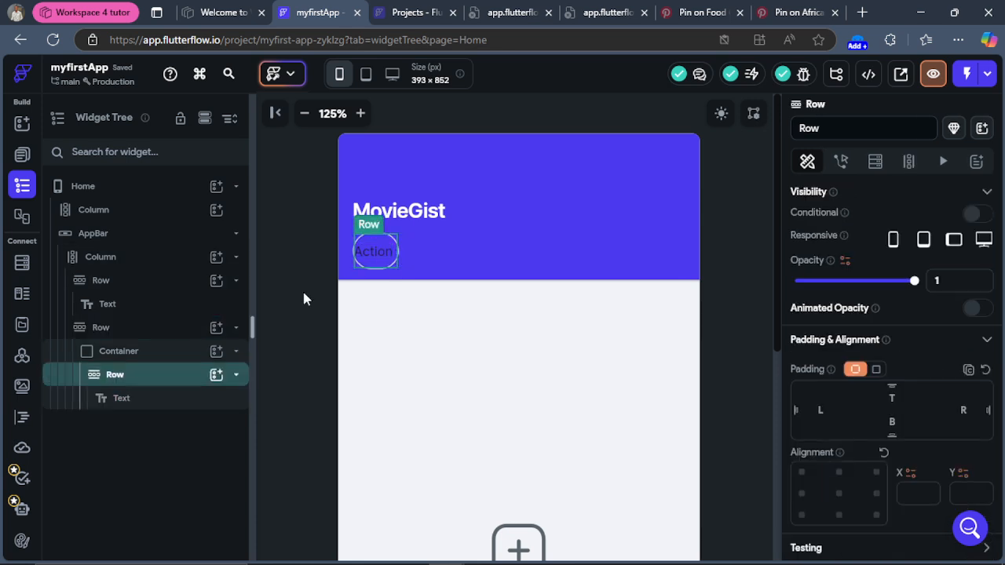
click(146, 352)
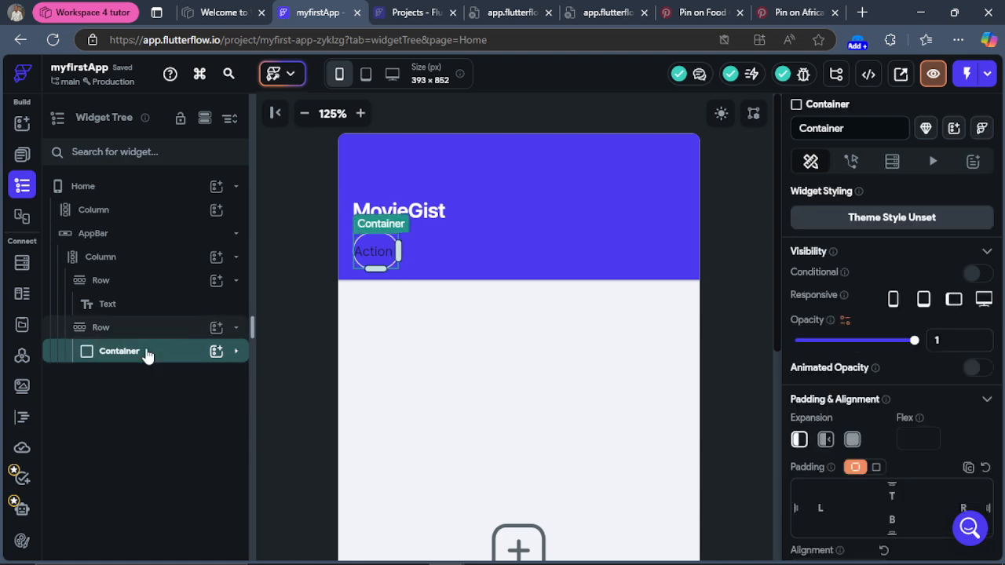
click(146, 353)
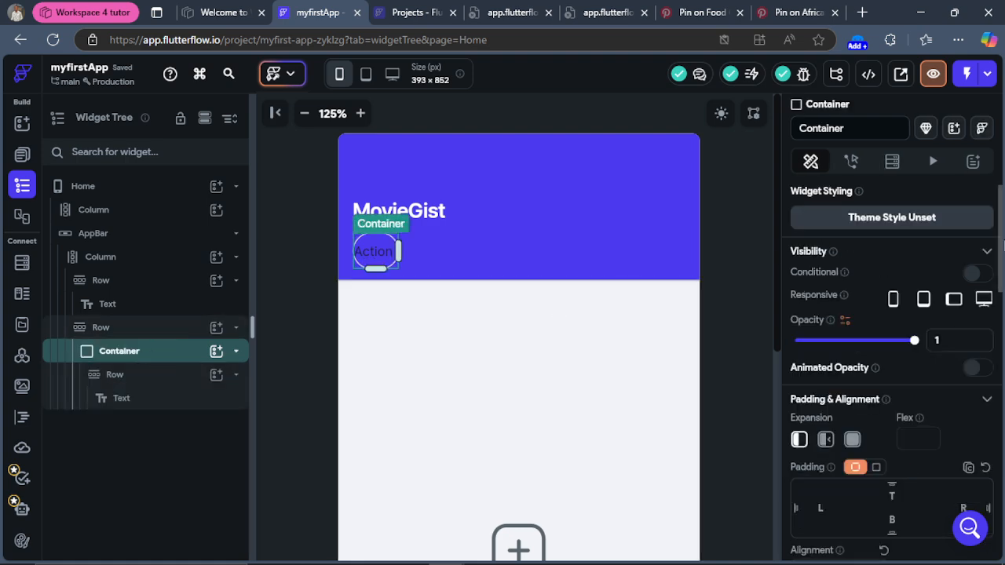
scroll(1001, 246, down, 6)
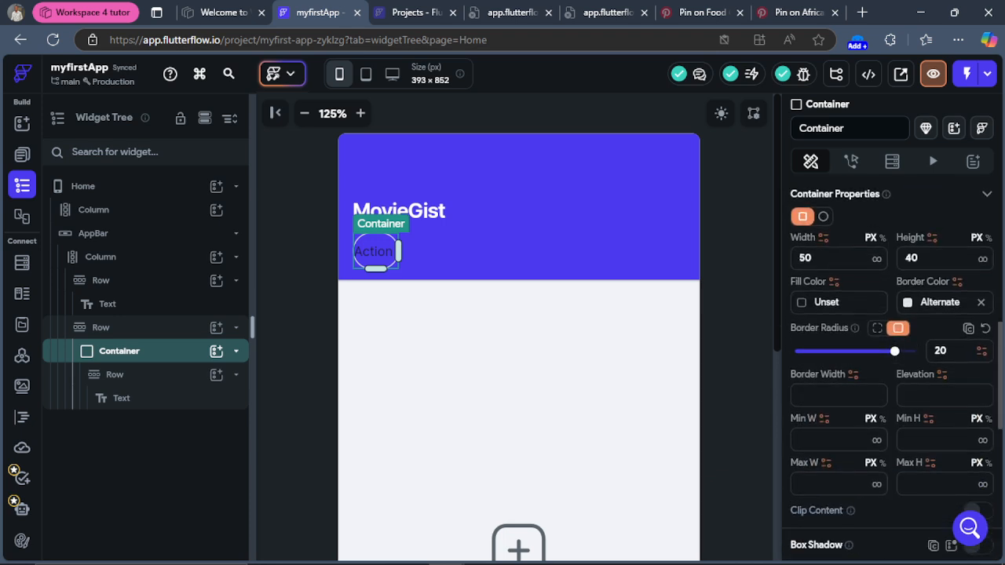
Step: Give the Row inside the Container a uniform padding of 5
click(142, 383)
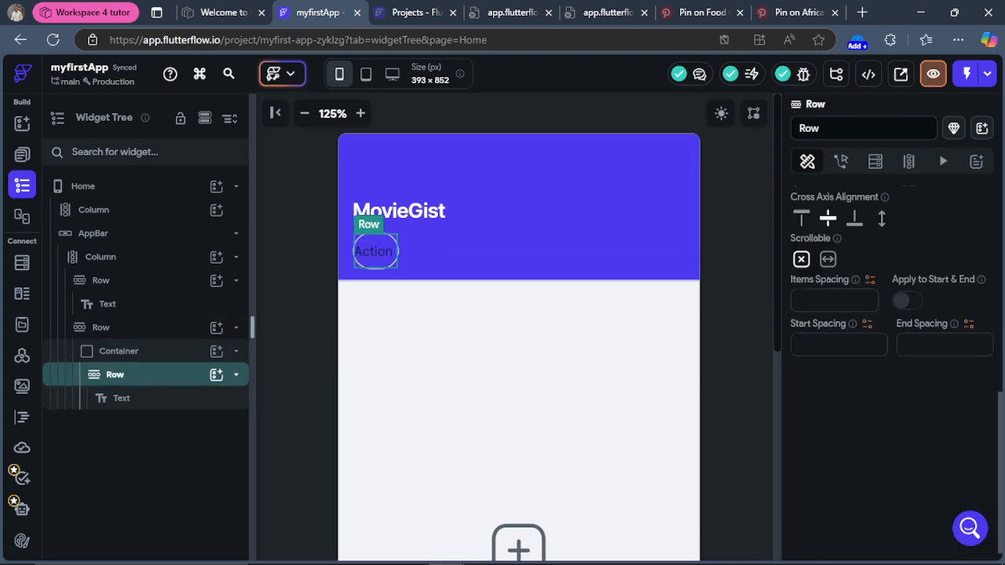
drag(1001, 406, 1002, 204)
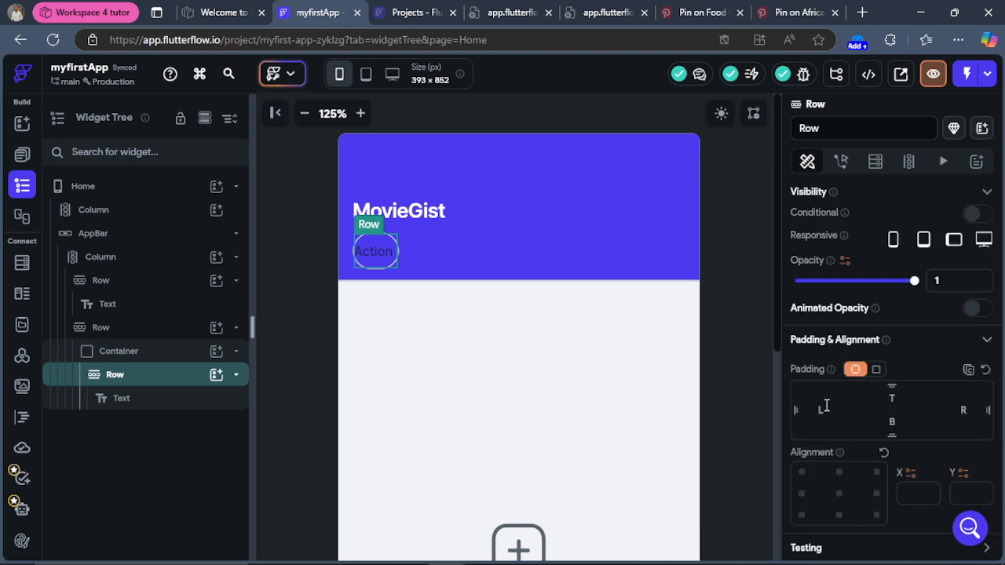
click(876, 369)
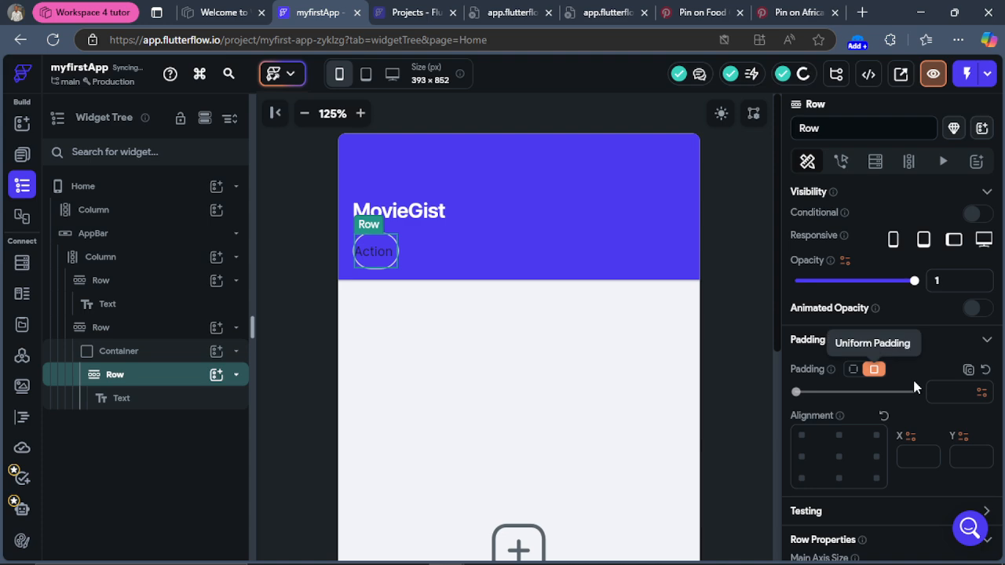
click(949, 396)
text(10)
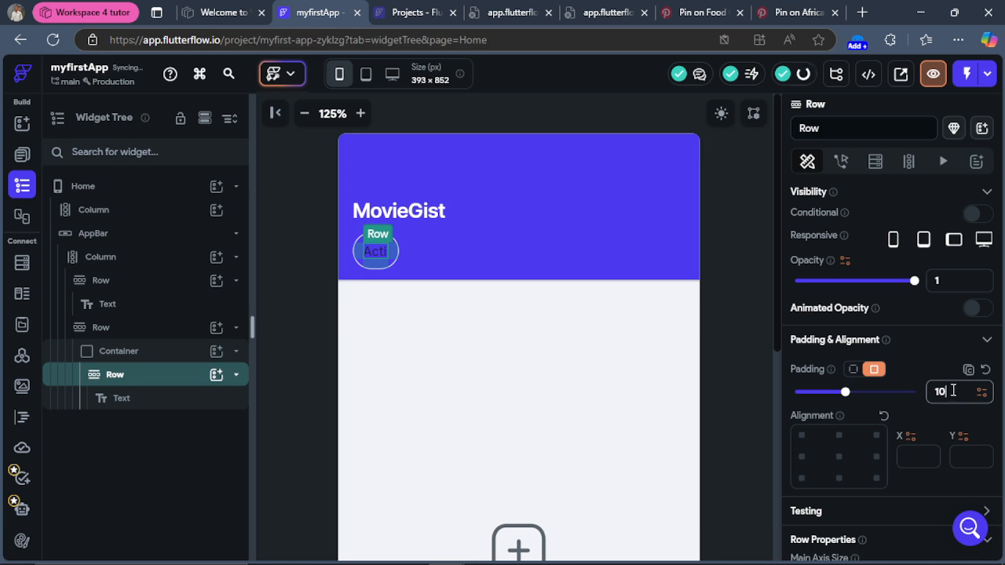
key(BackSpace)
key(BackSpace)
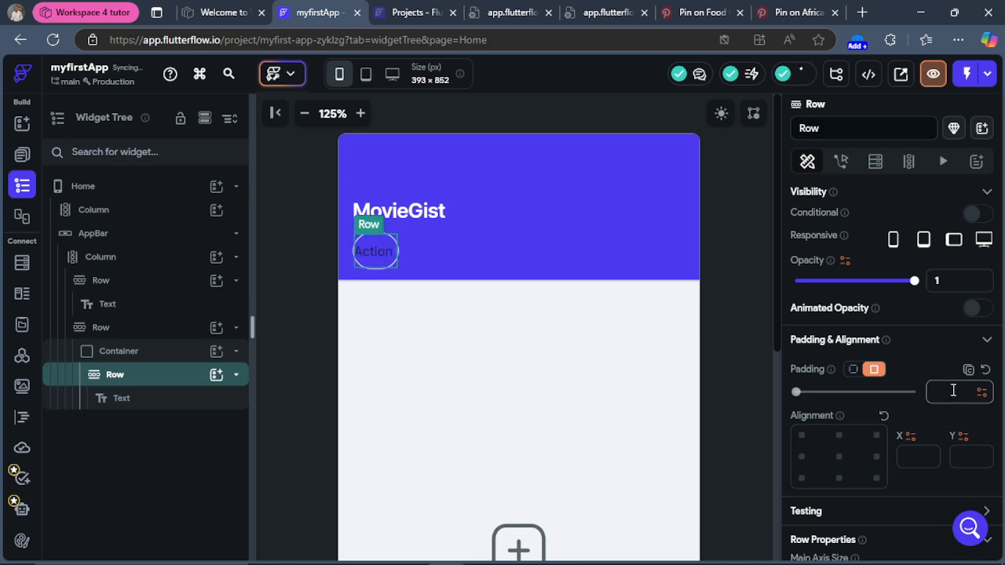
text(8)
key(BackSpace)
text(5)
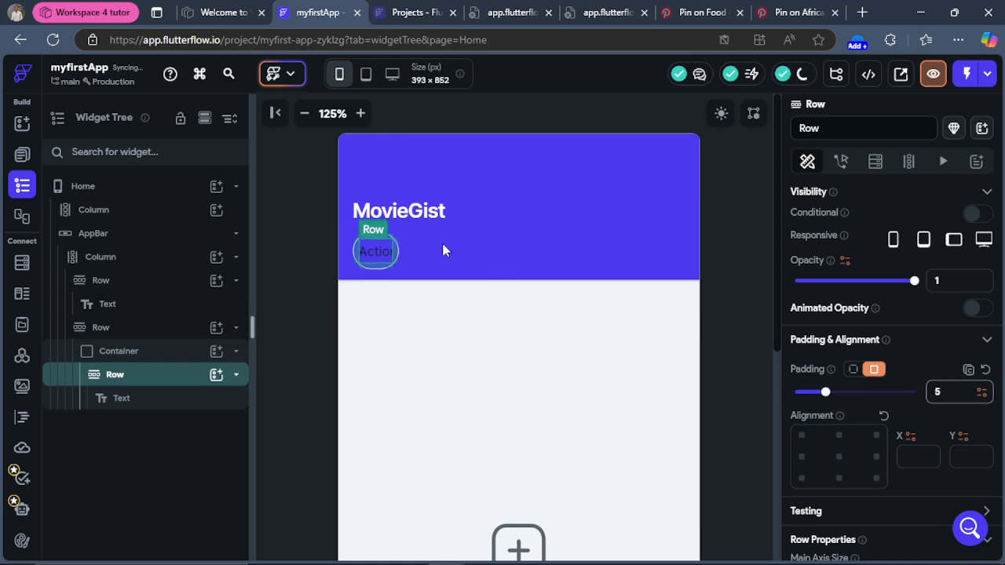
Step: Try to set the width of the Container around the Action text to infinity
click(396, 250)
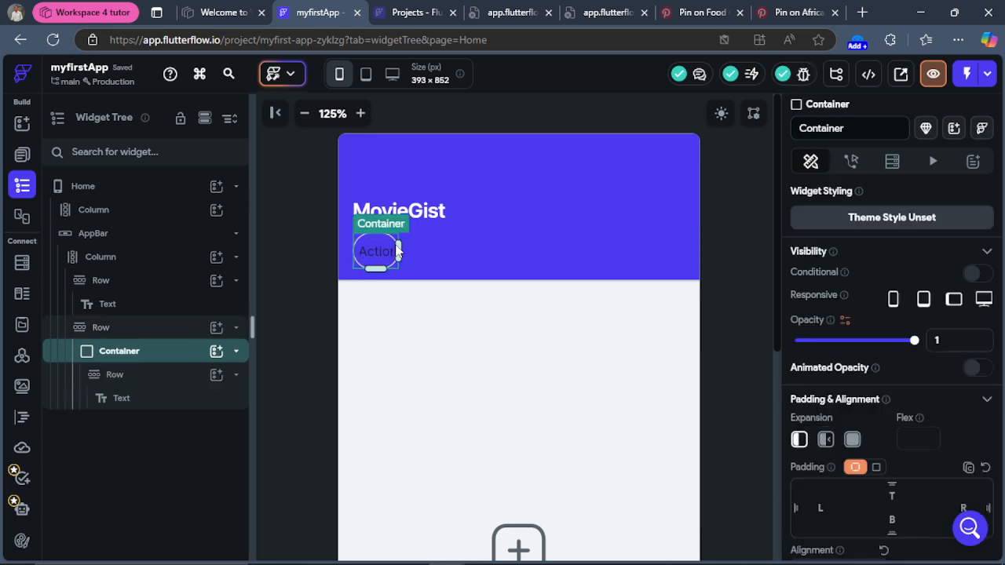
scroll(1001, 196, down, 5)
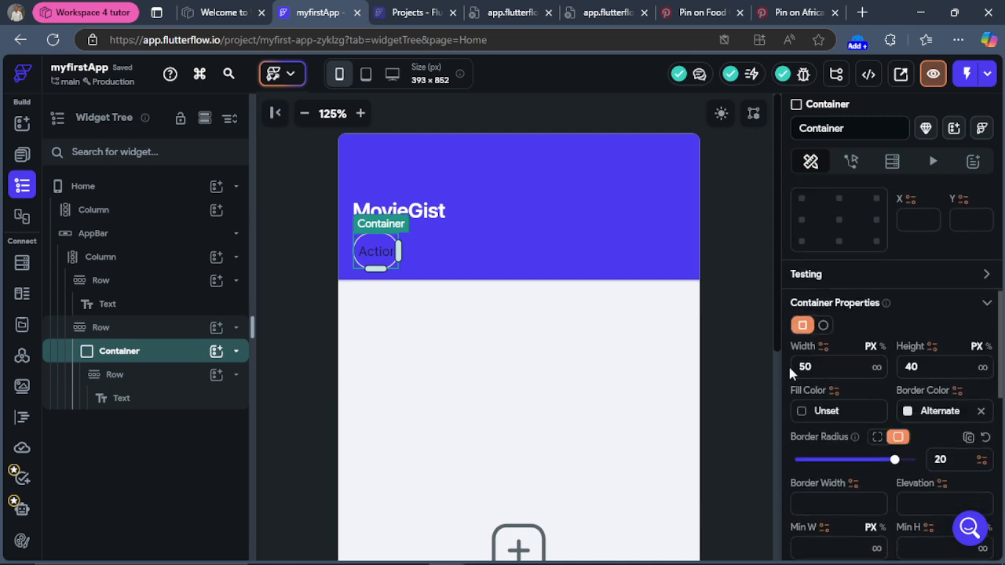
click(805, 368)
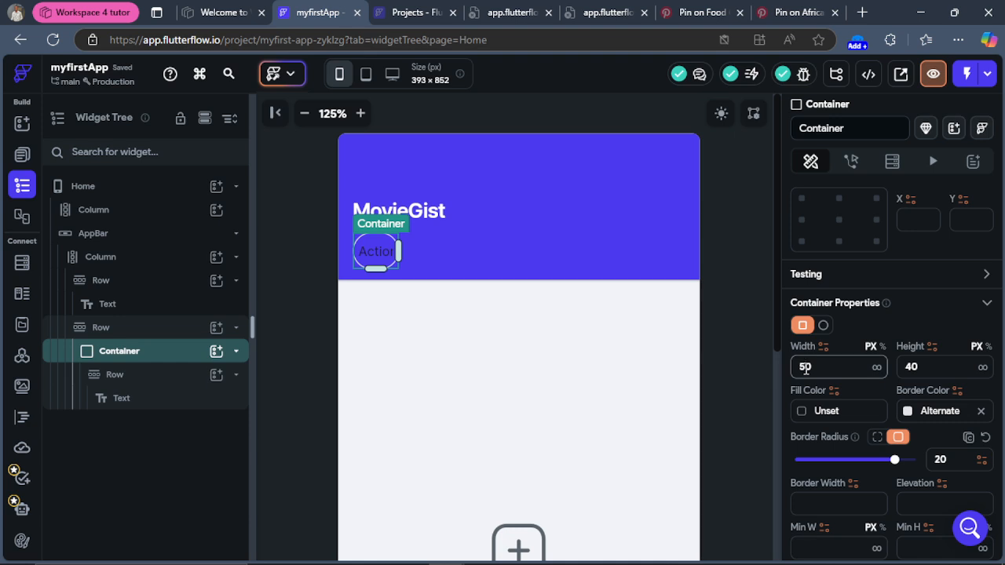
key(BackSpace)
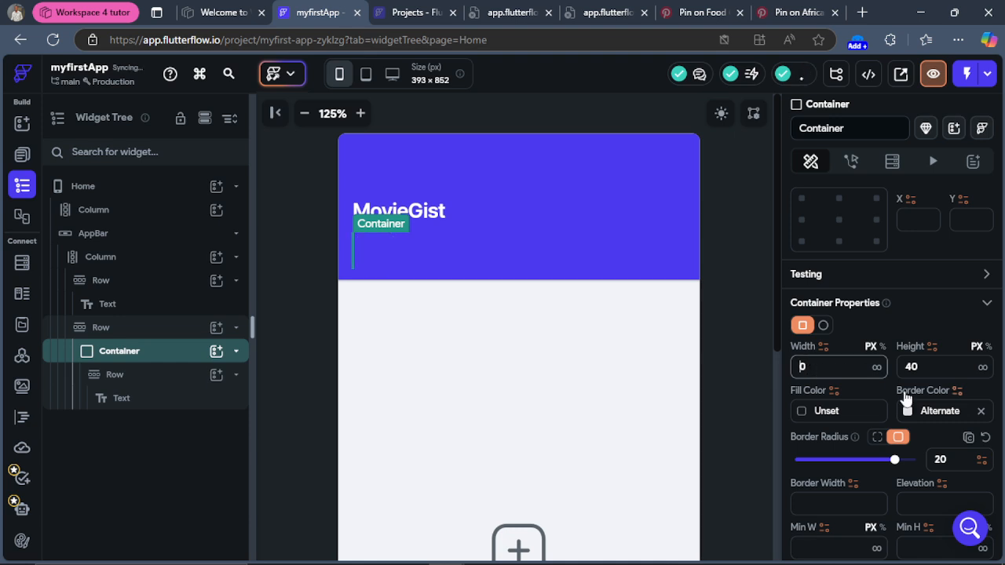
click(877, 367)
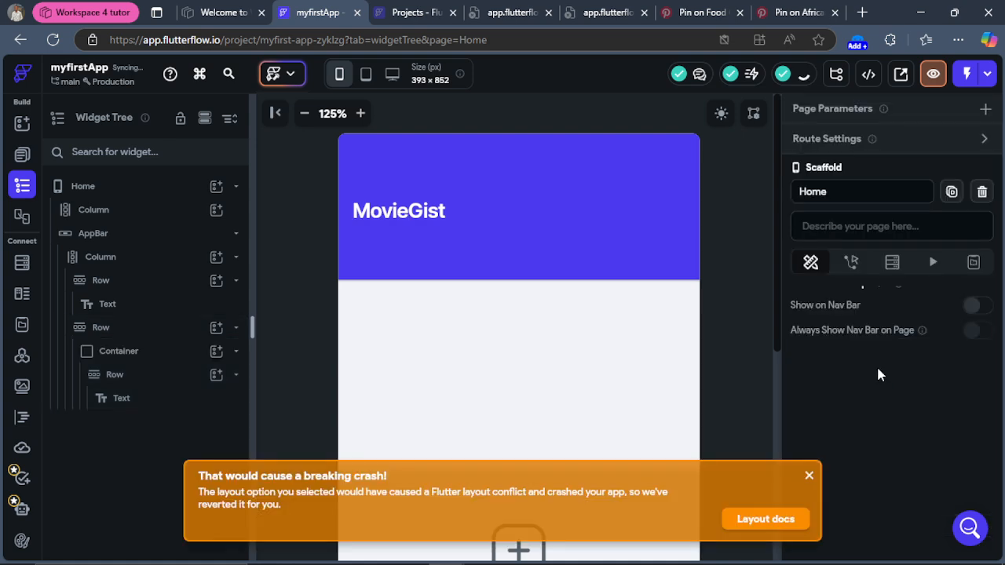
click(809, 476)
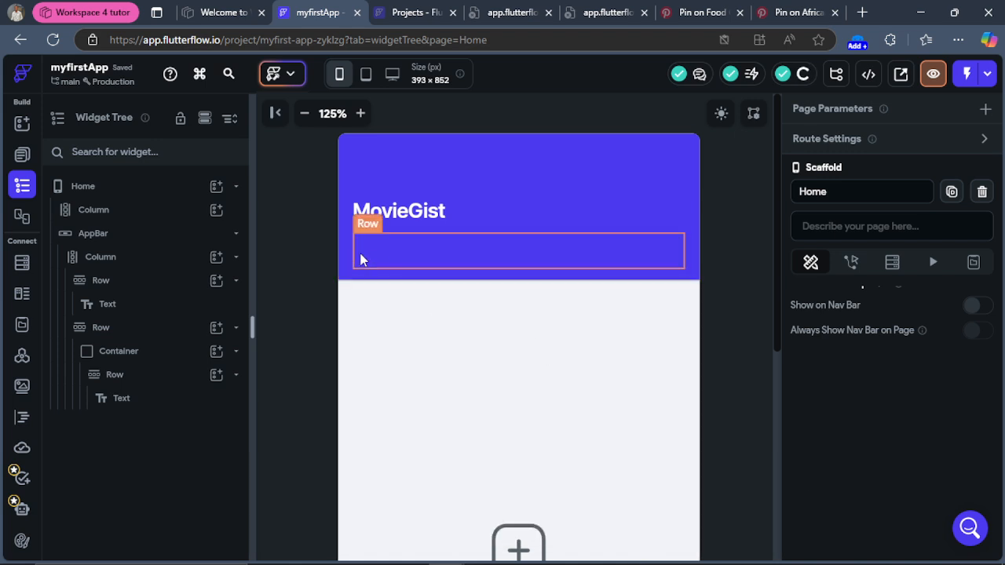
Step: Set the width of the Container in the second AppBar Row to 60 px
click(118, 353)
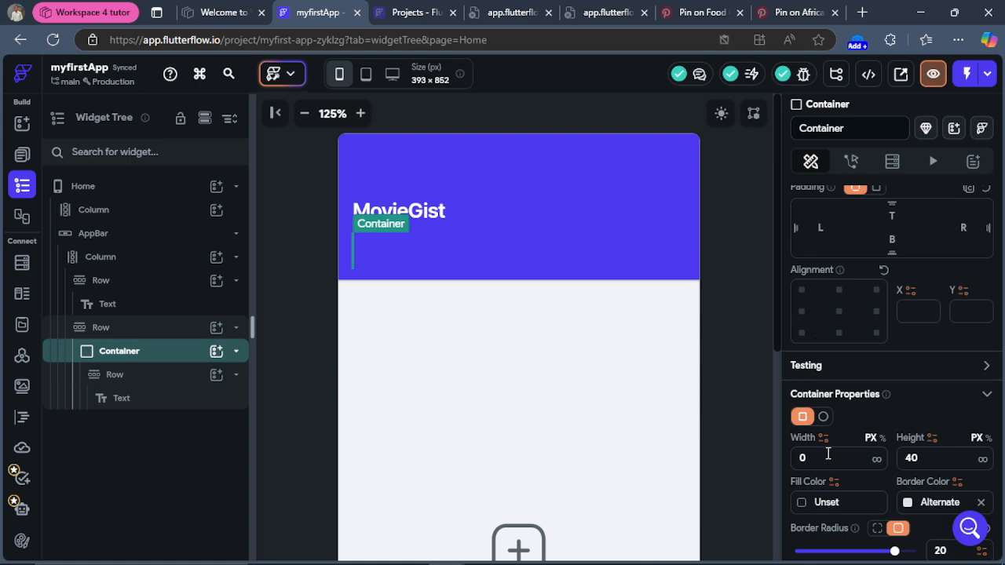
click(802, 460)
text(100)
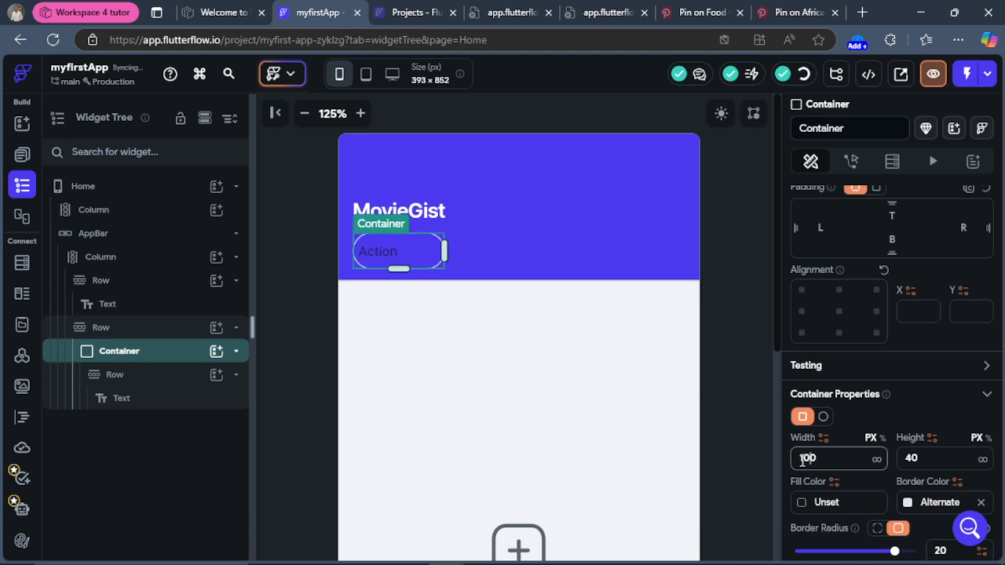
key(BackSpace)
key(BackSpace)
key(BackSpace)
text(60)
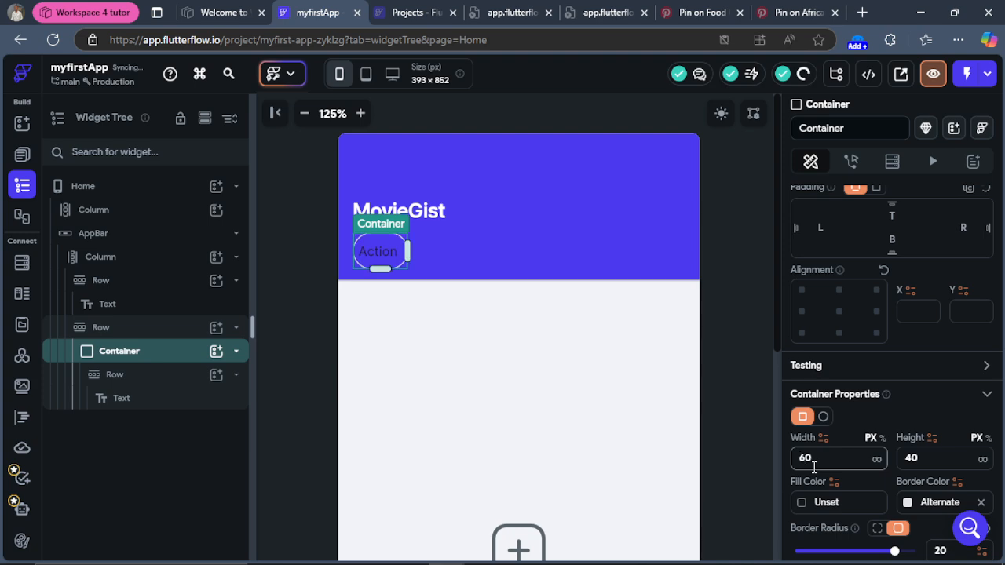
Step: Set the font weight of the Action text to 600 - Semi Bold
click(390, 255)
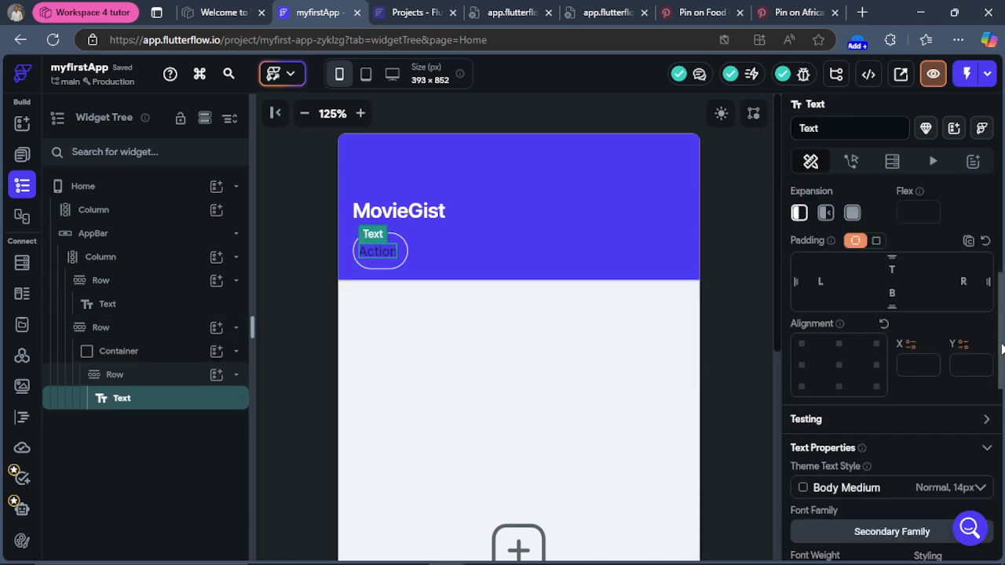
scroll(1001, 348, down, 4)
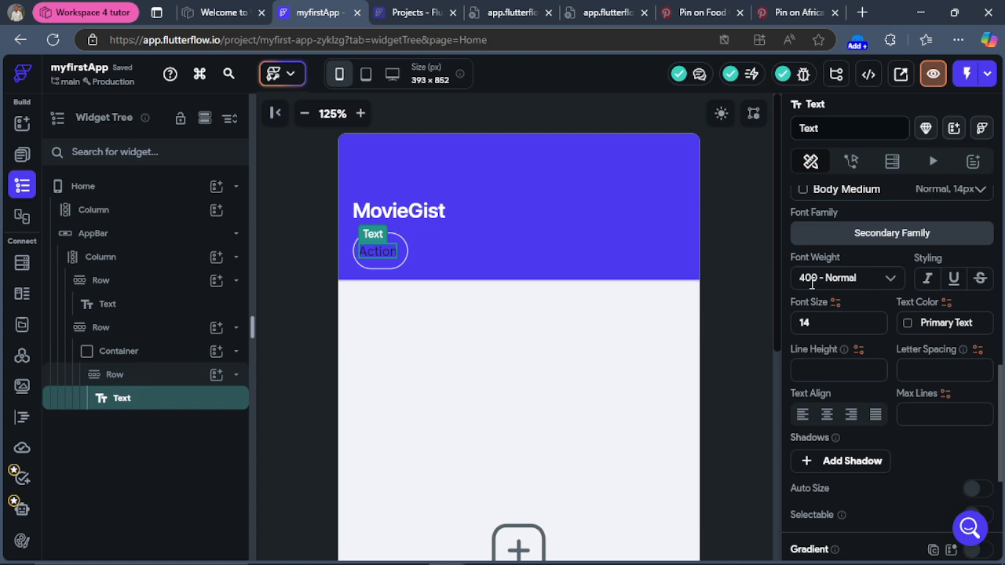
click(811, 281)
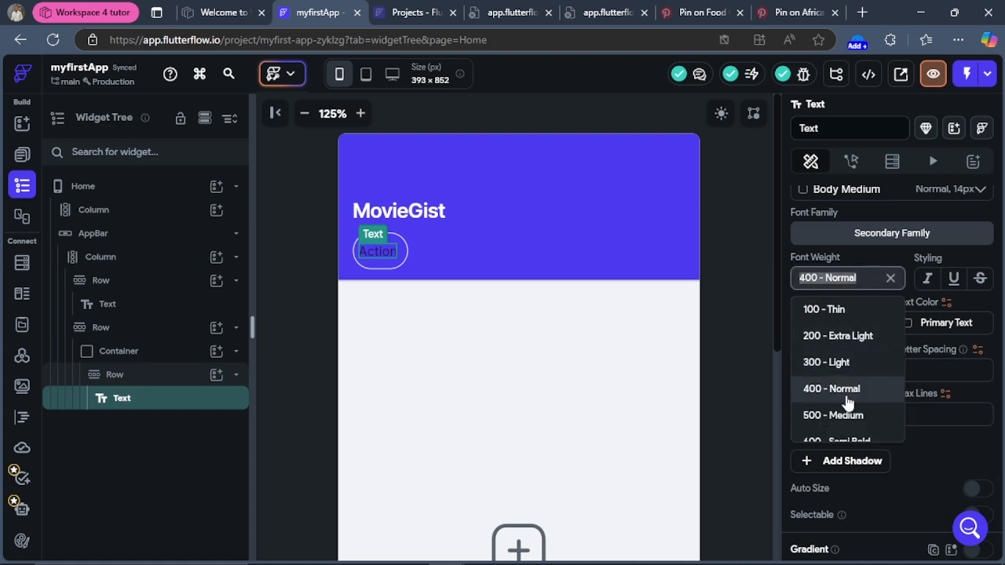
click(850, 441)
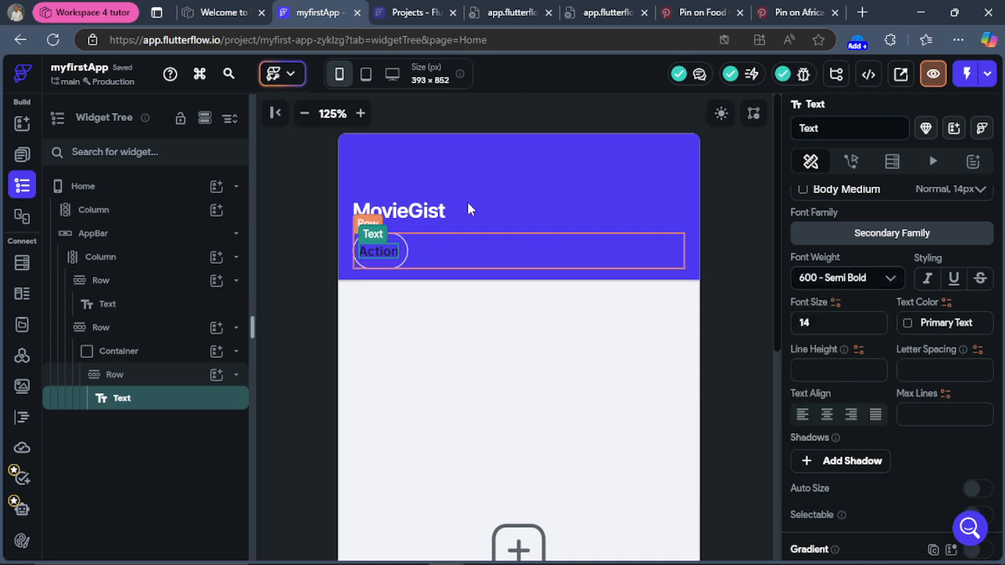
Step: Change the AppBar's background color to black (#000000)
click(99, 353)
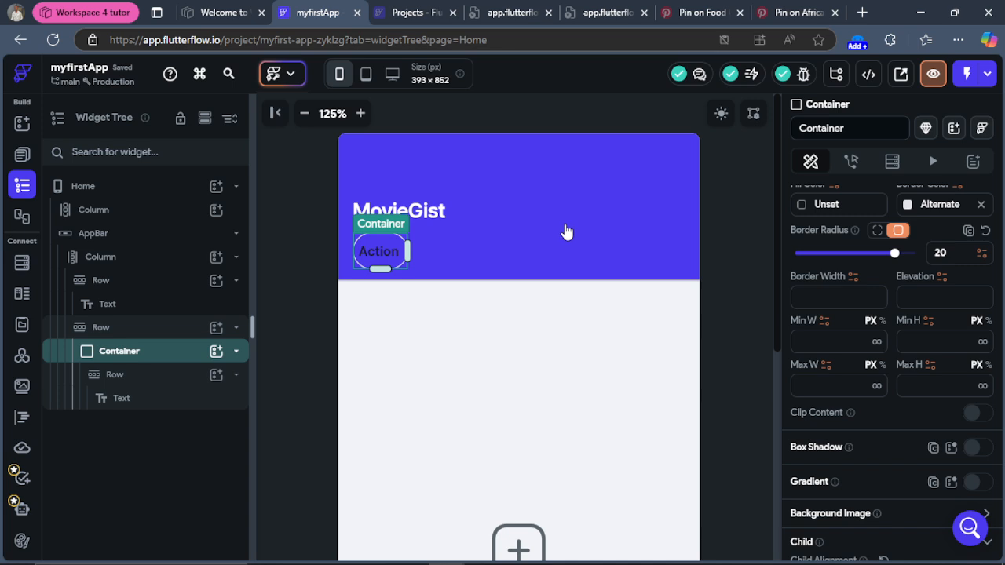
click(680, 201)
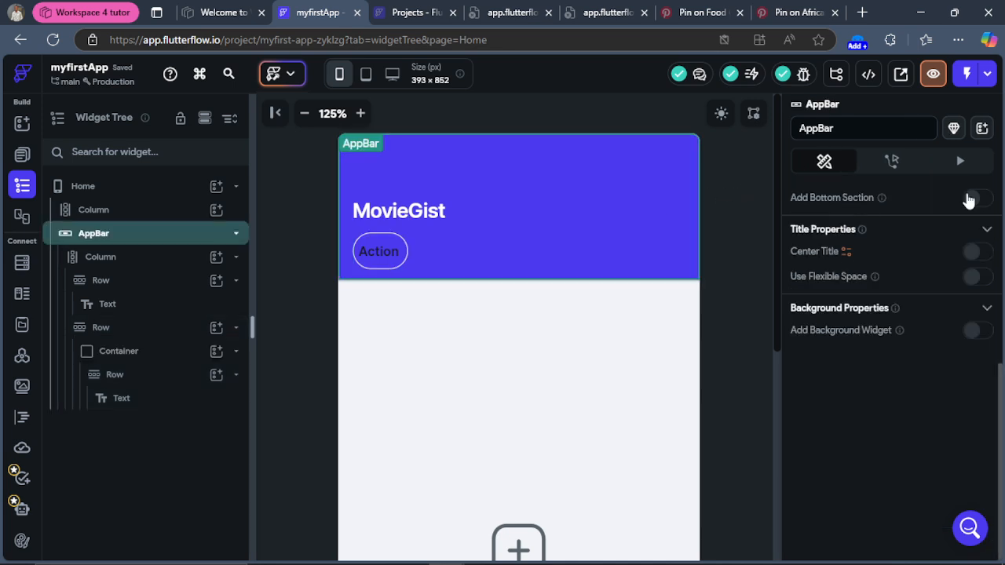
drag(1001, 380, 991, 231)
click(800, 214)
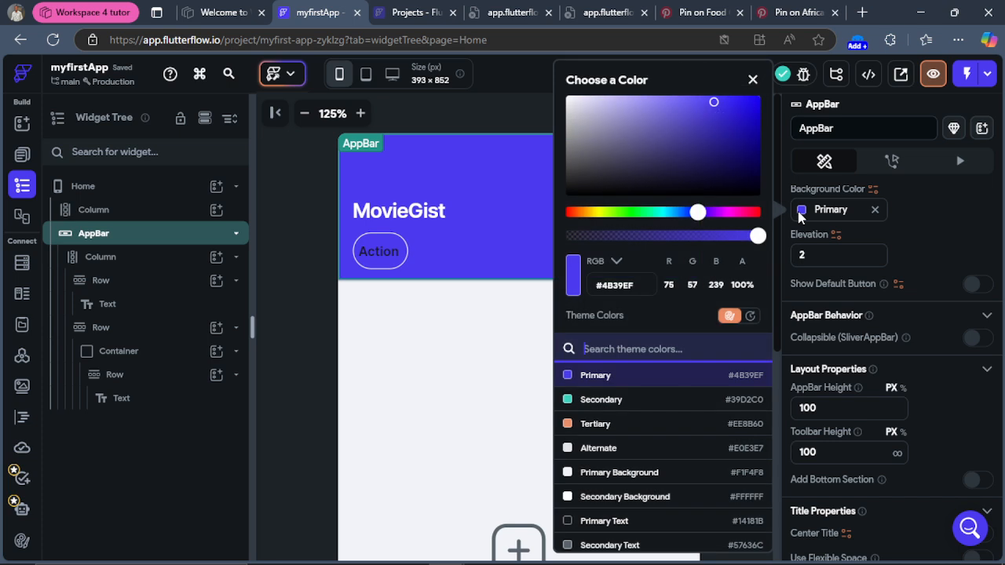
drag(566, 196, 563, 214)
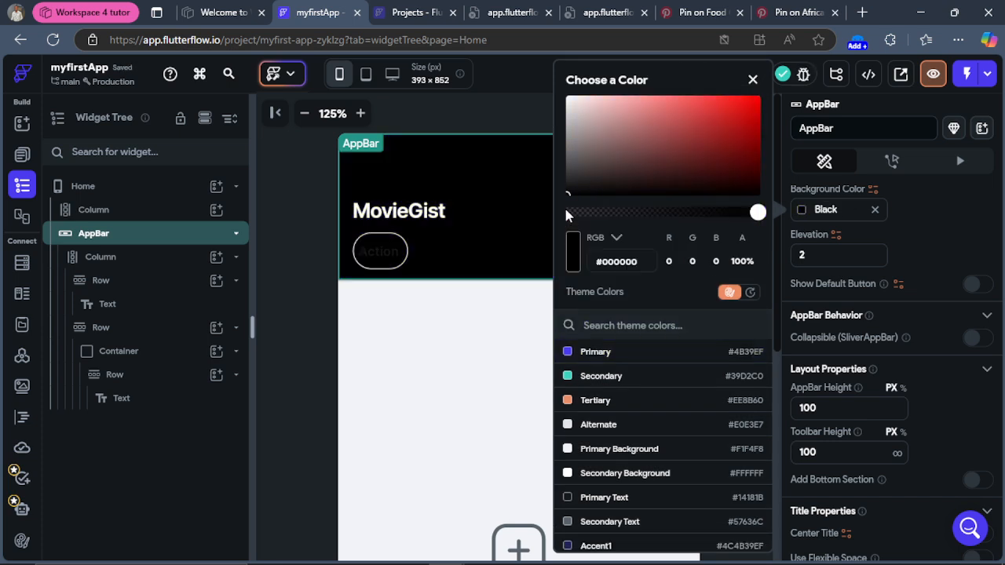
click(419, 305)
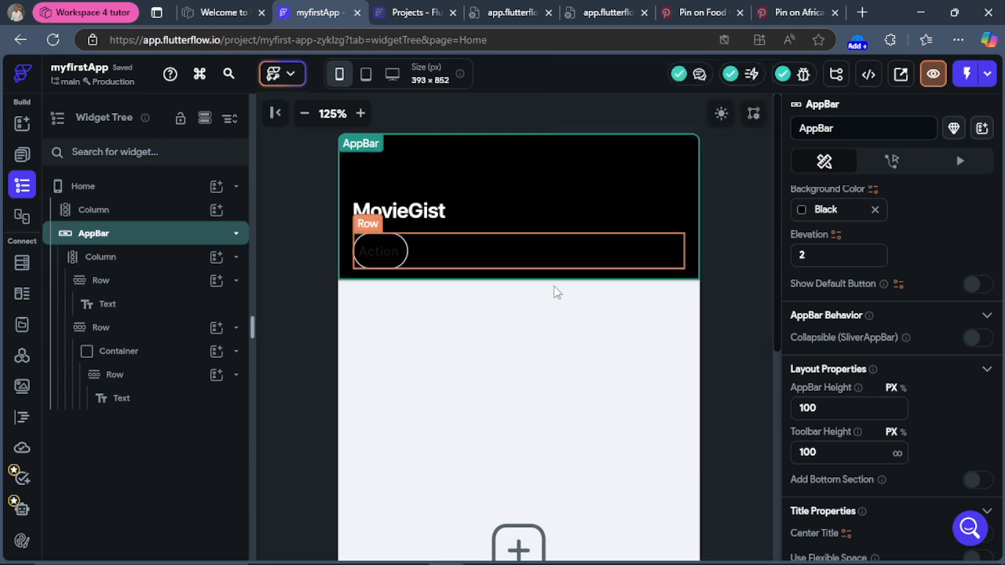
Step: Change the text color of the Action text to white (#FFFFFF)
click(385, 258)
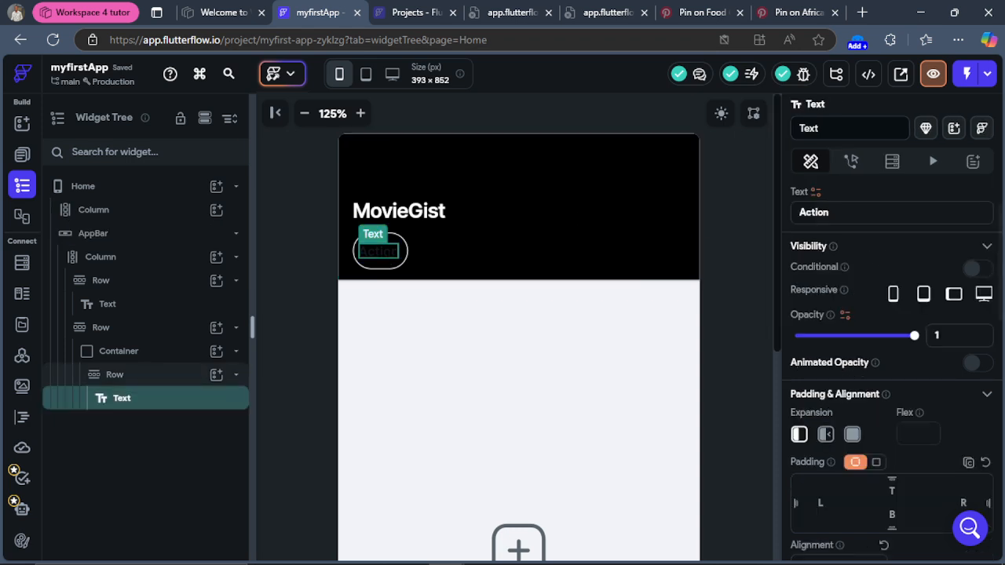
scroll(1000, 228, down, 6)
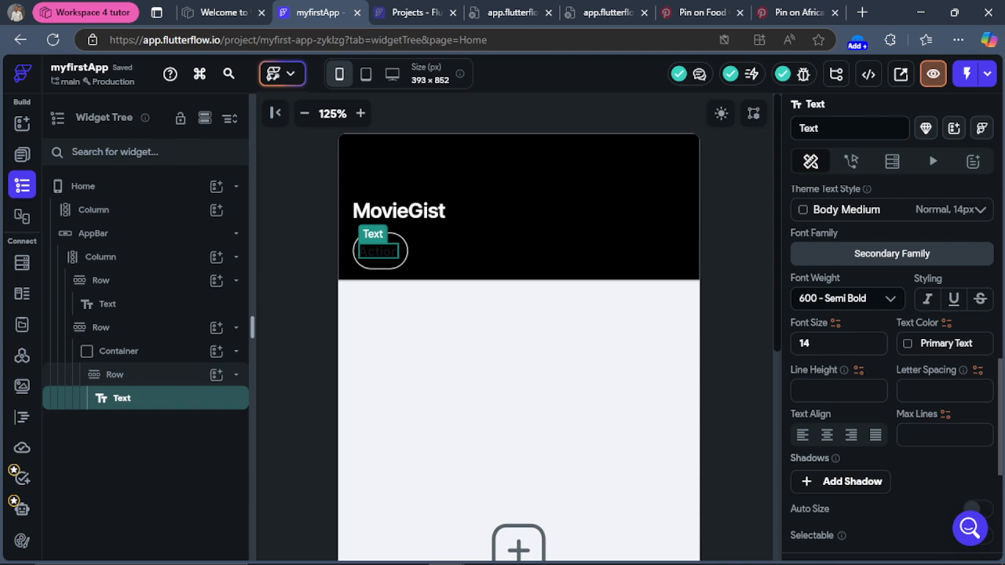
click(903, 343)
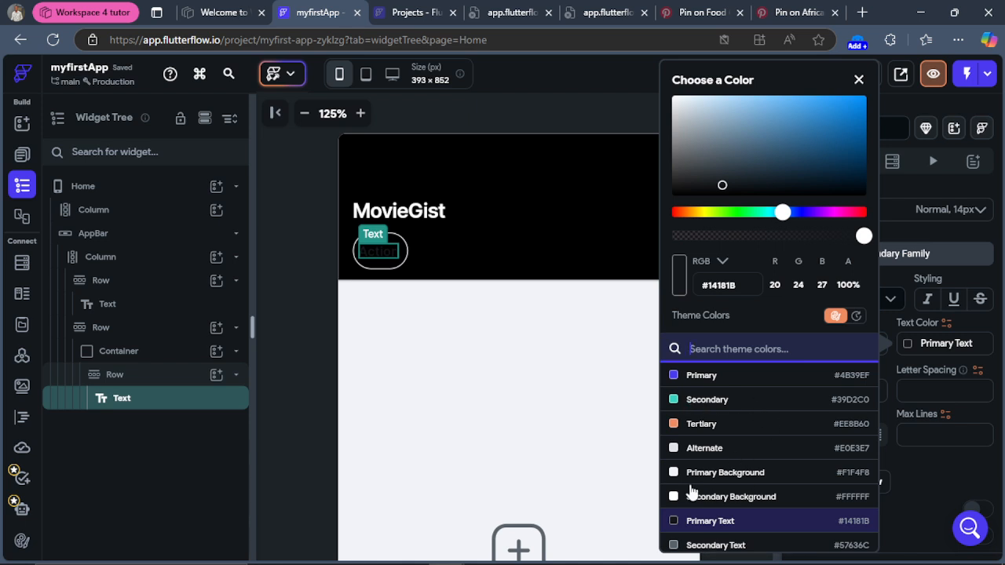
click(705, 348)
drag(711, 141, 663, 93)
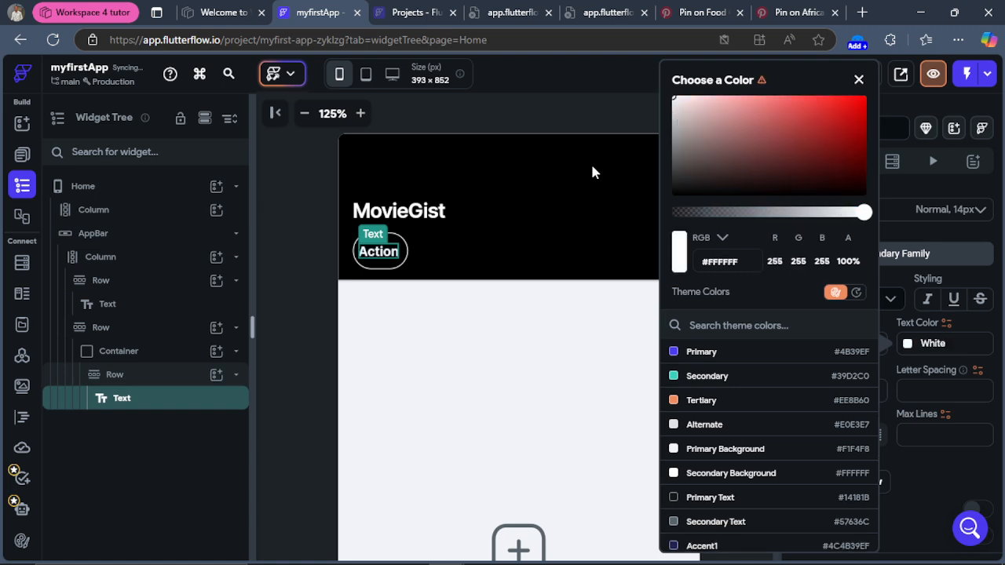
click(459, 250)
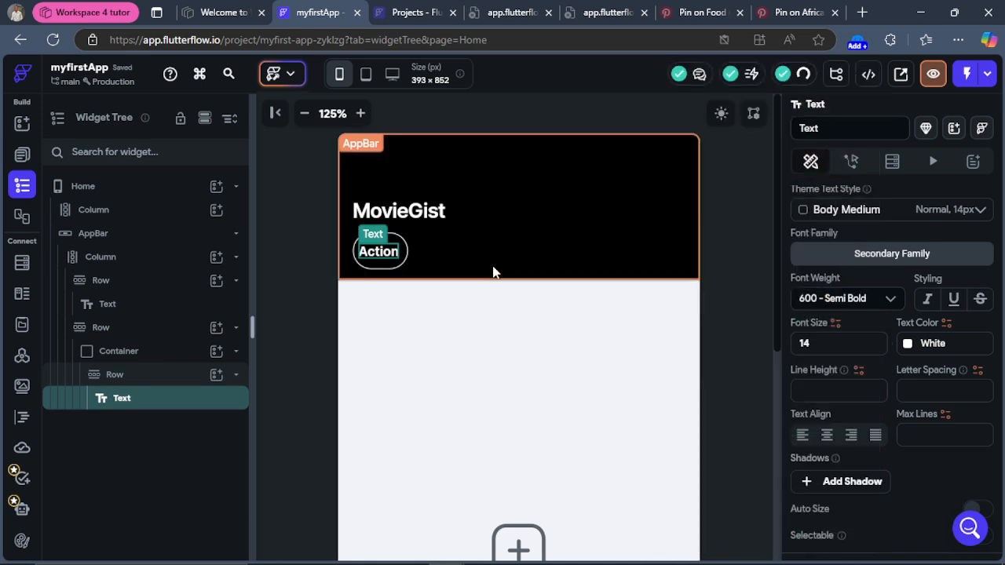
click(493, 267)
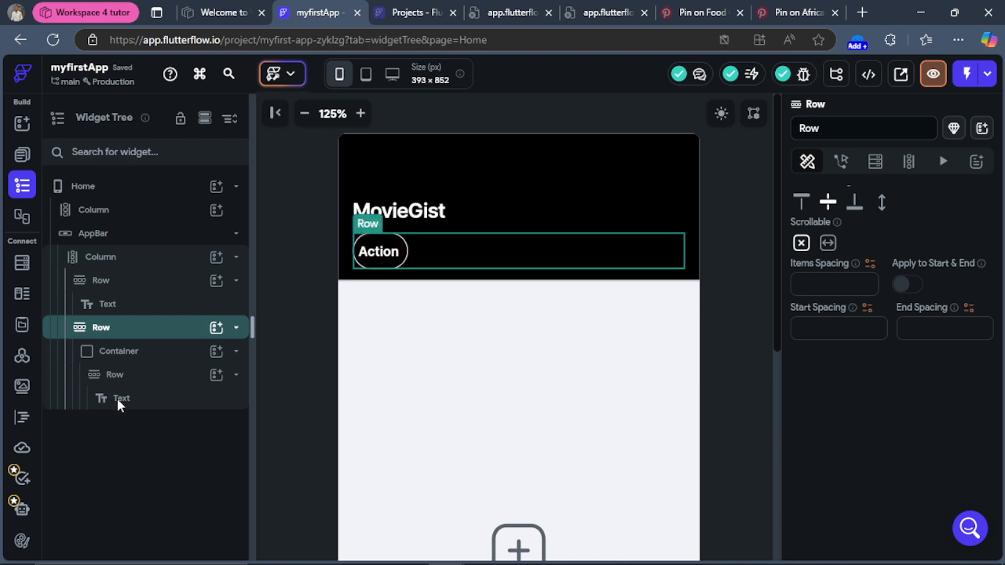
click(197, 360)
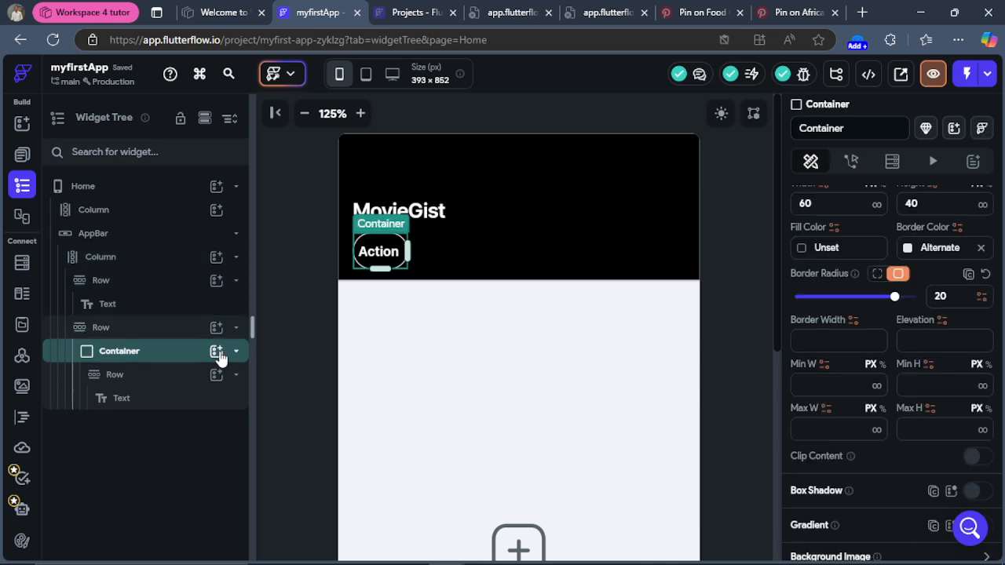
click(236, 353)
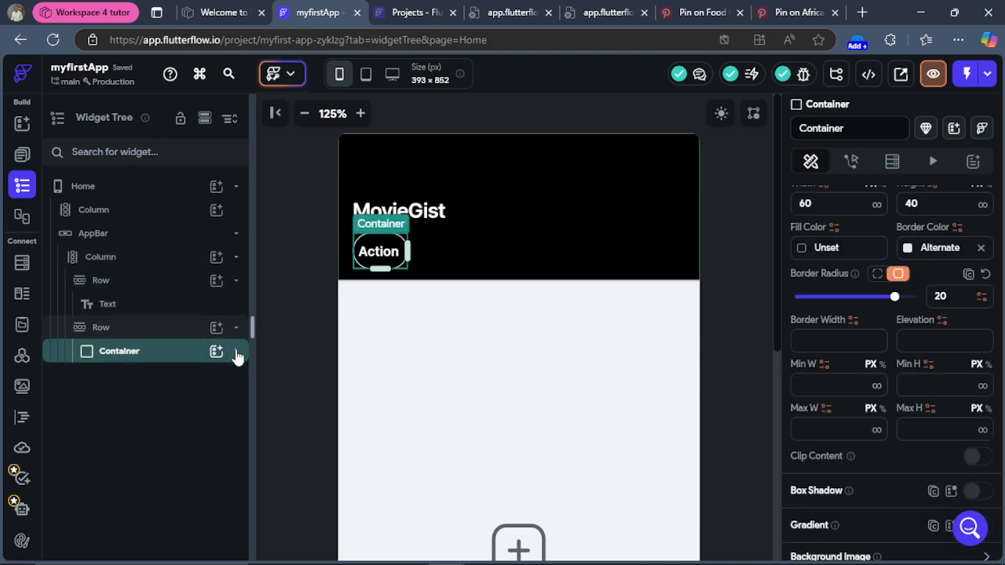
right_click(181, 355)
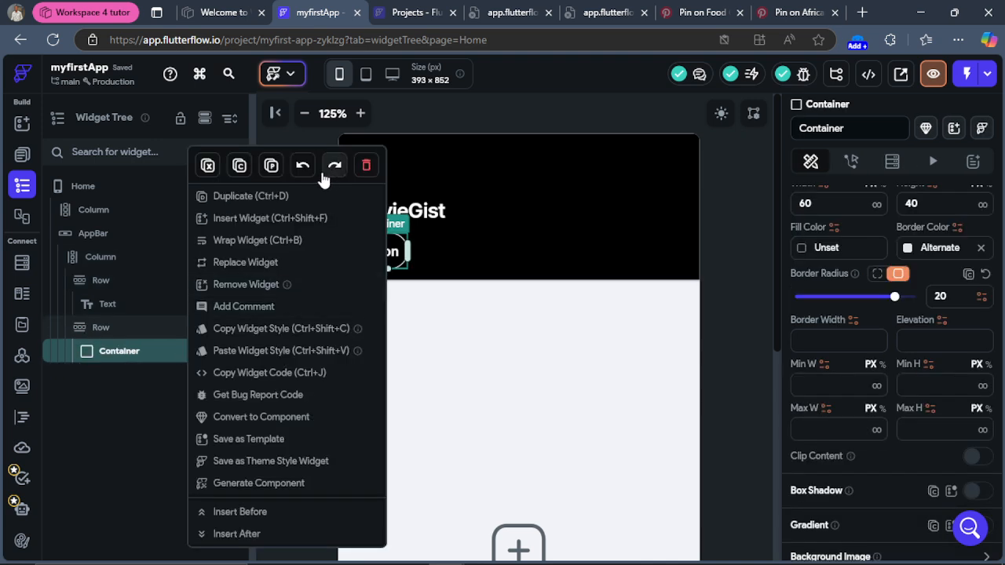
click(282, 204)
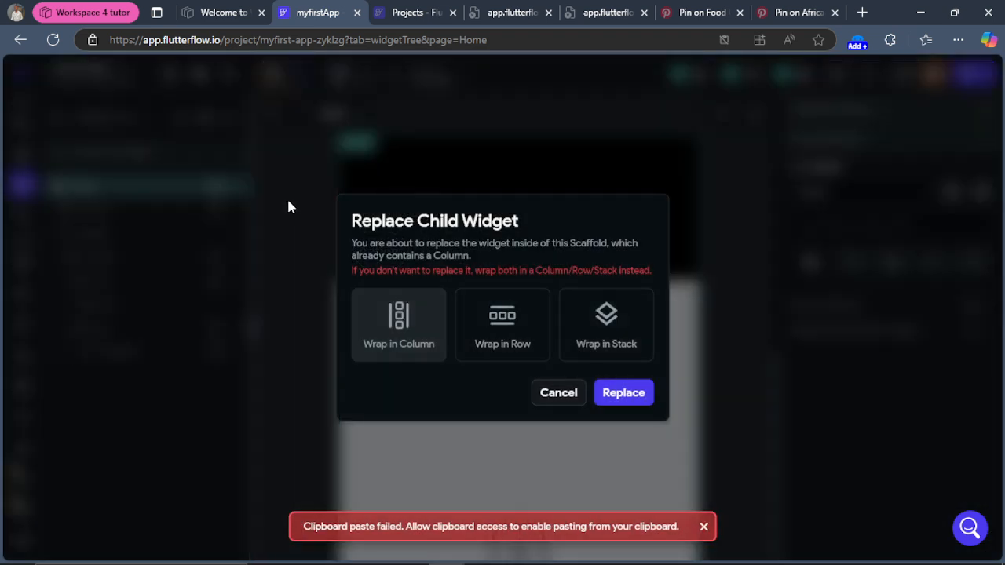
click(559, 398)
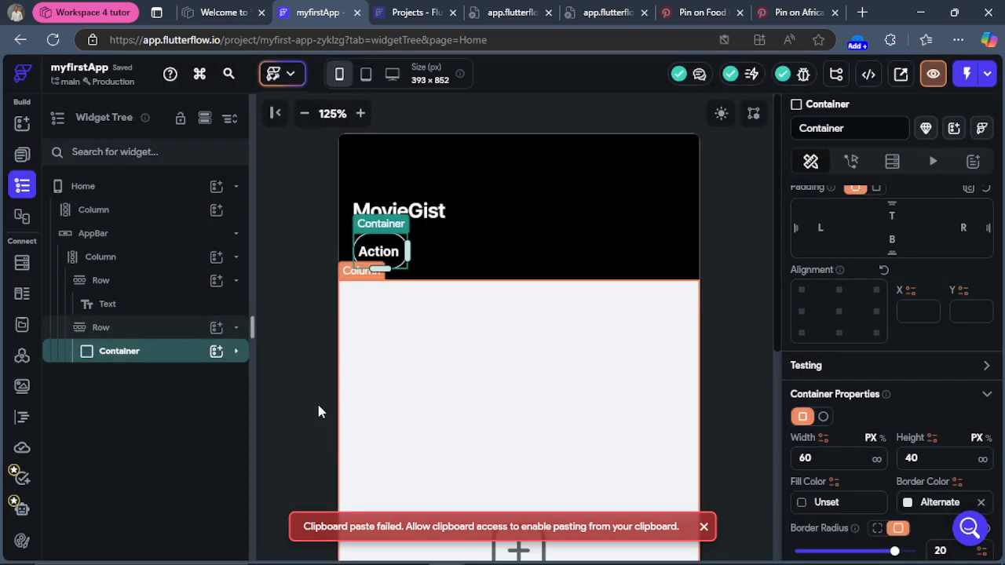
Step: Duplicate the Action Container within the second AppBar Row and set the copy's left padding to 10
right_click(152, 361)
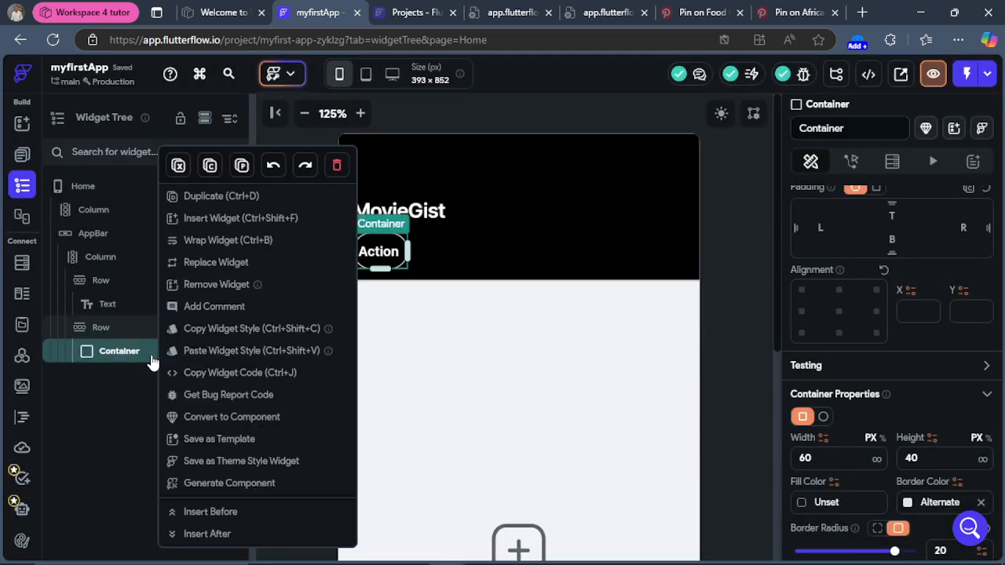
click(210, 197)
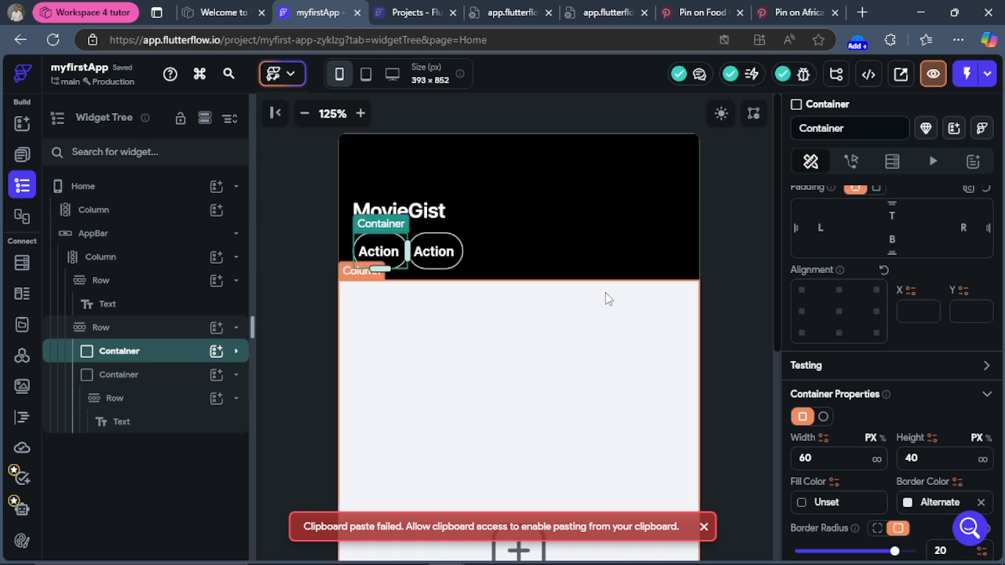
click(461, 248)
click(876, 290)
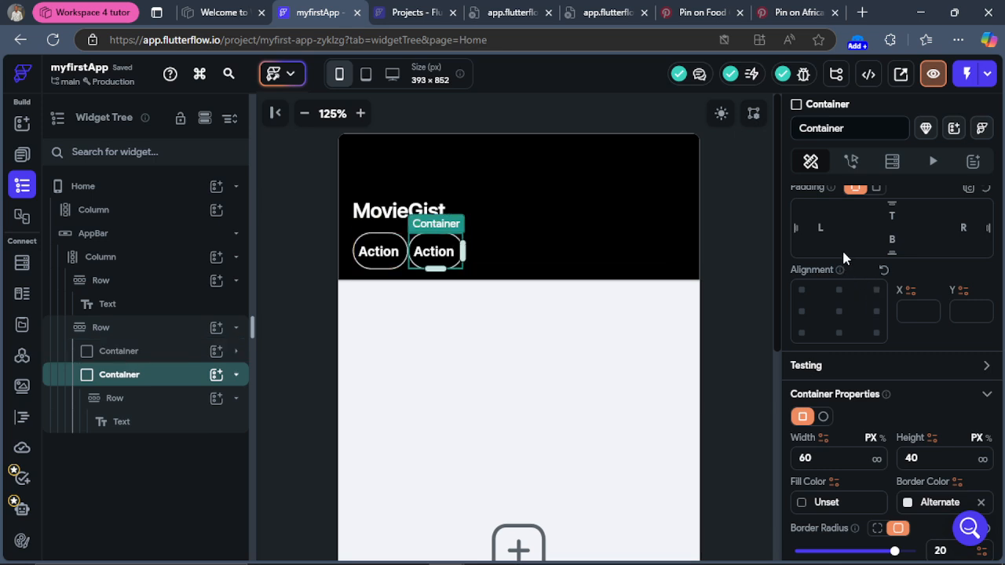
click(822, 228)
text(10)
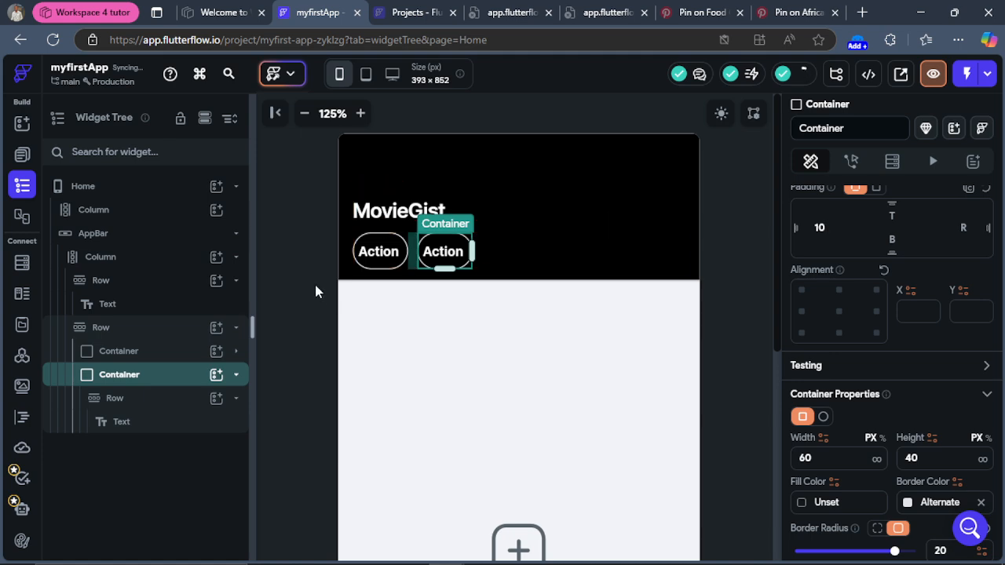
Step: Change the text in the second genre Container to Love
click(460, 262)
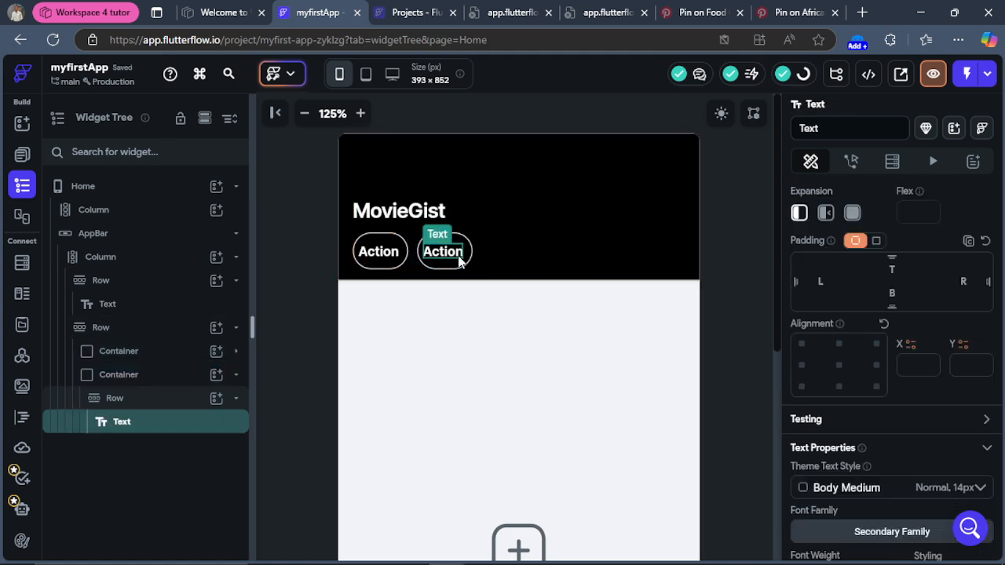
drag(1000, 353, 999, 257)
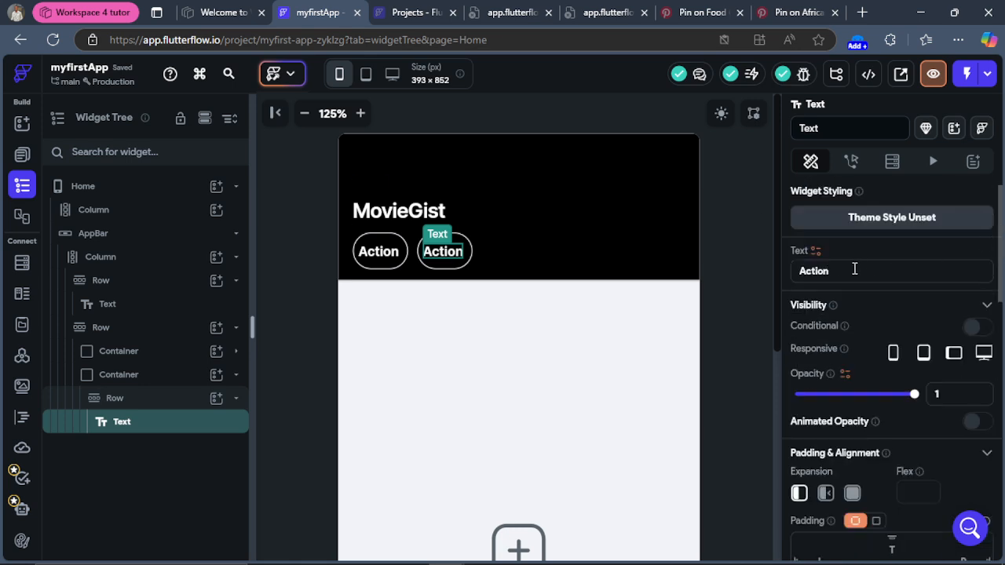
double_click(829, 271)
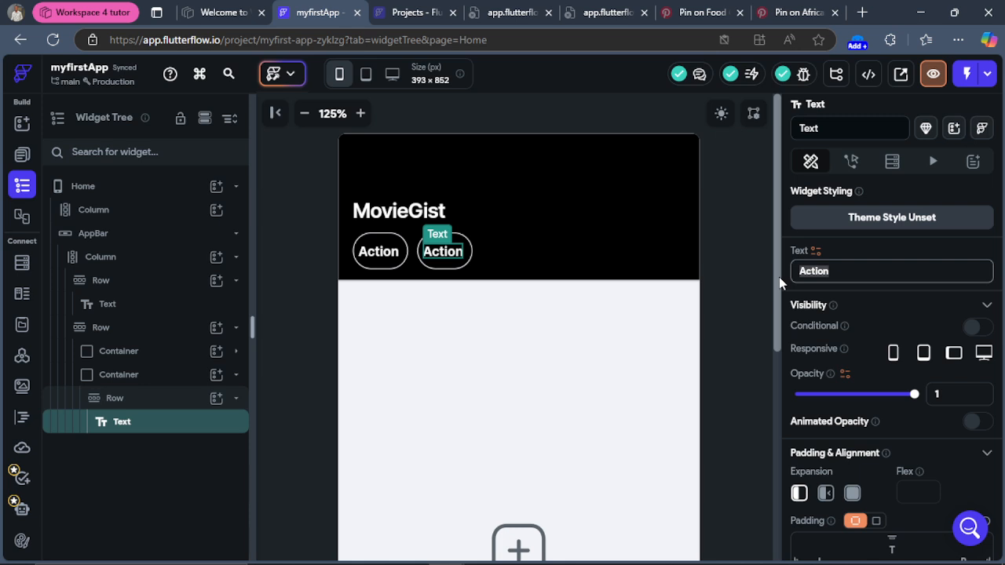
text(Lovey)
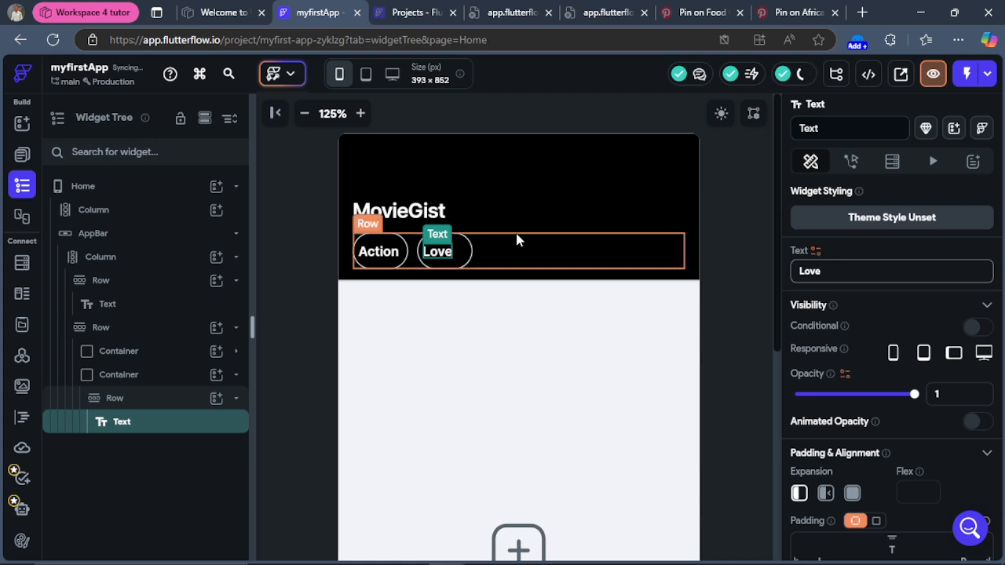
Step: Set the main axis alignment to Center for the Rows inside the Love and Action Containers
click(116, 398)
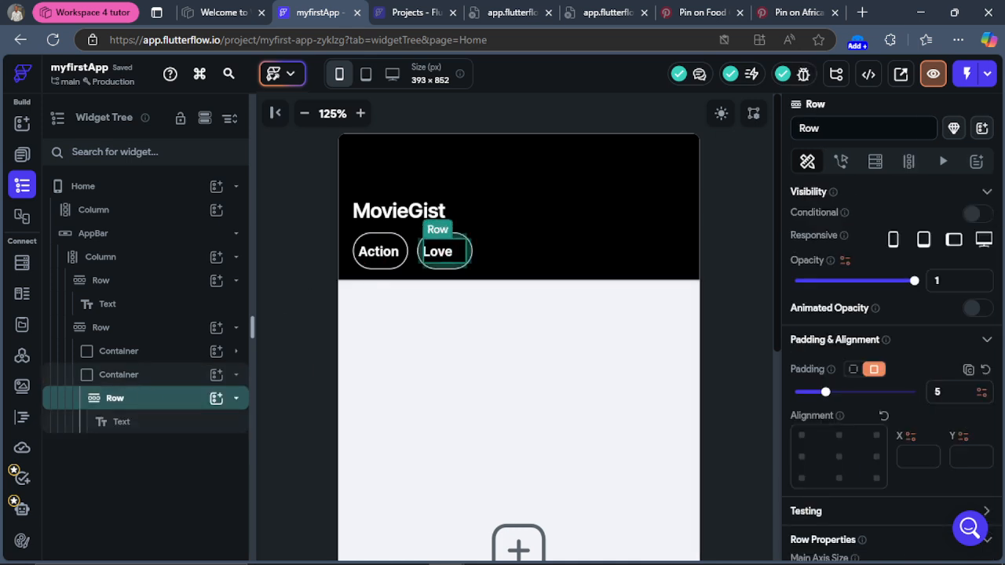
scroll(969, 425, down, 5)
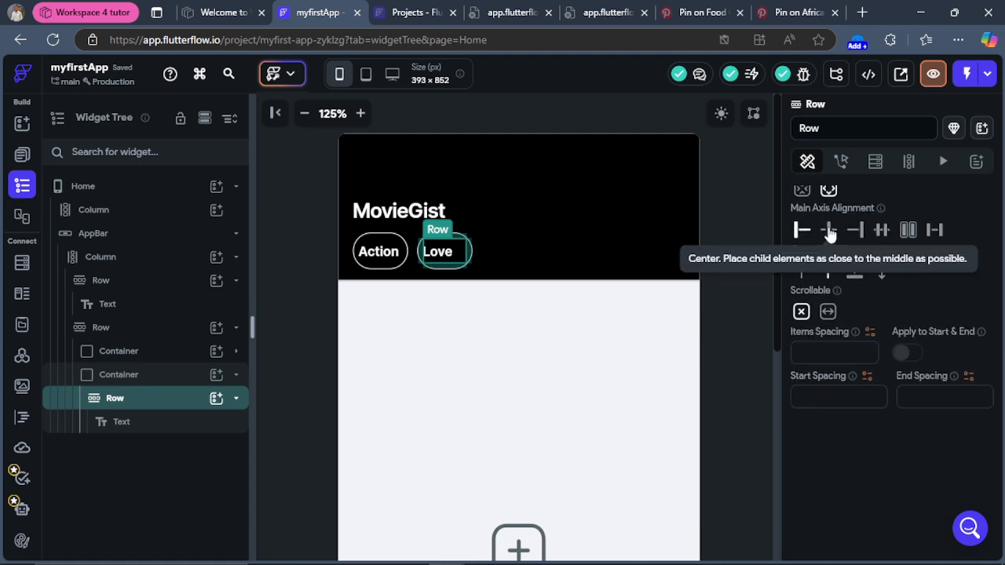
click(828, 230)
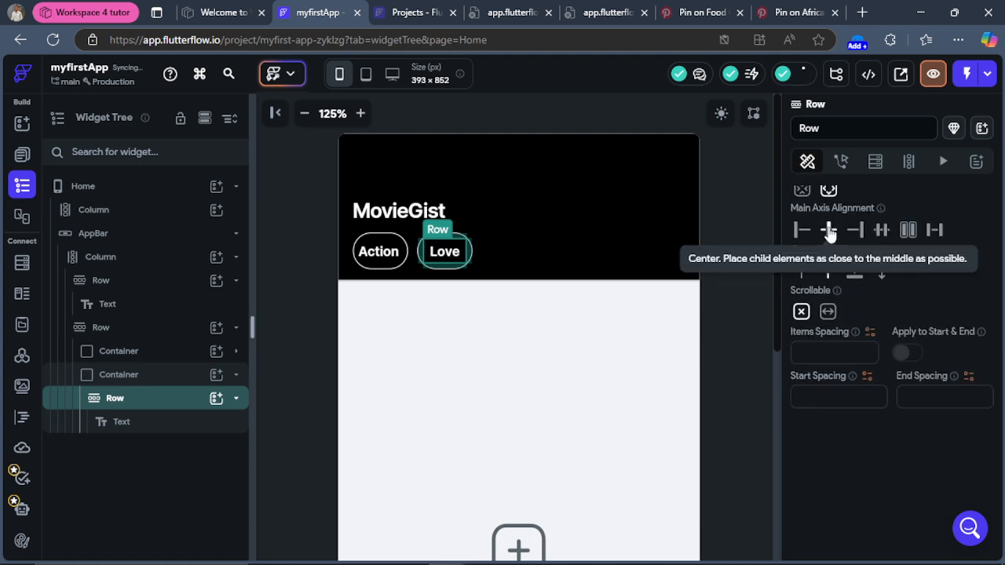
click(402, 255)
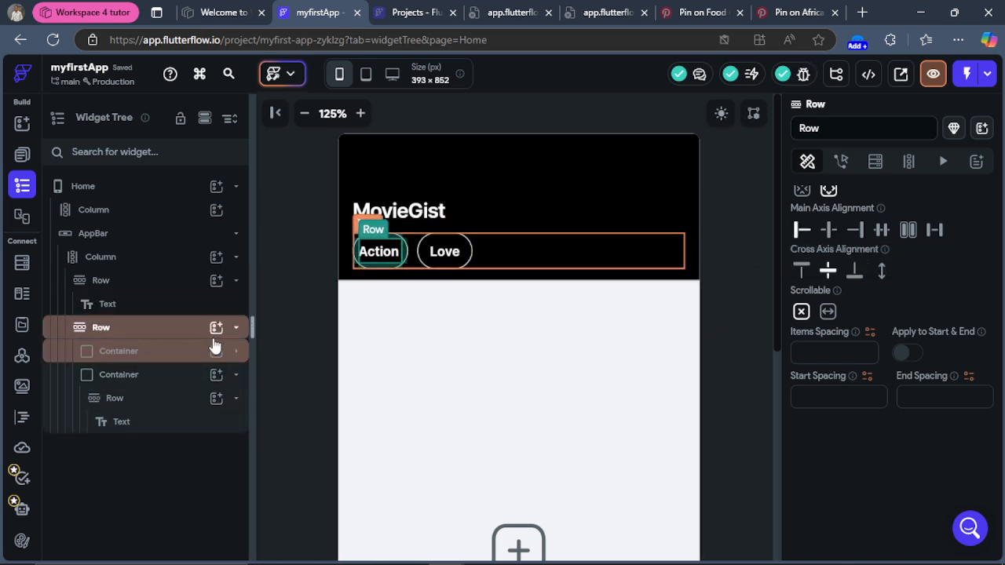
click(830, 232)
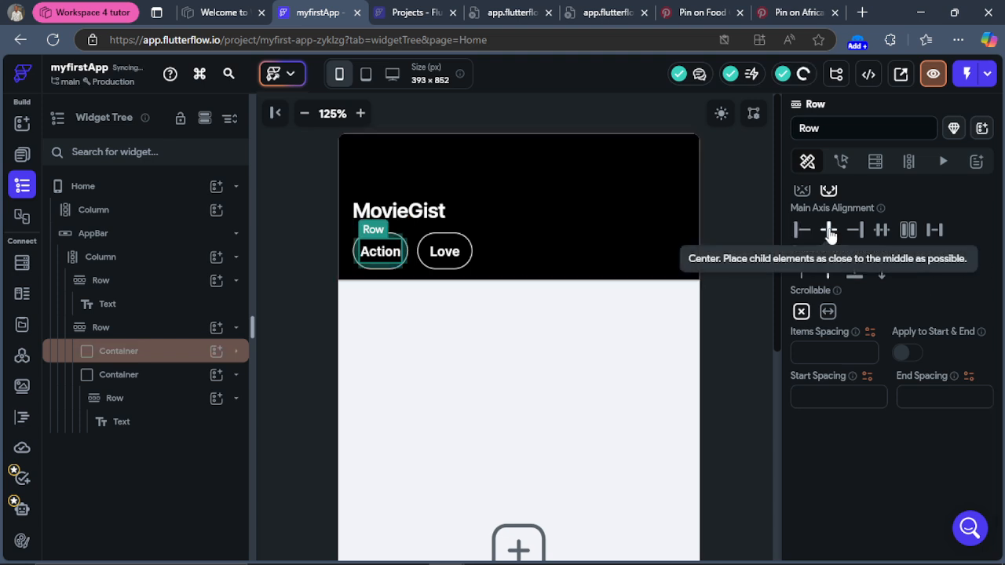
Step: Paste a copy of the Love Container into the genre row and change the copy's text to Sci-Fi
click(471, 255)
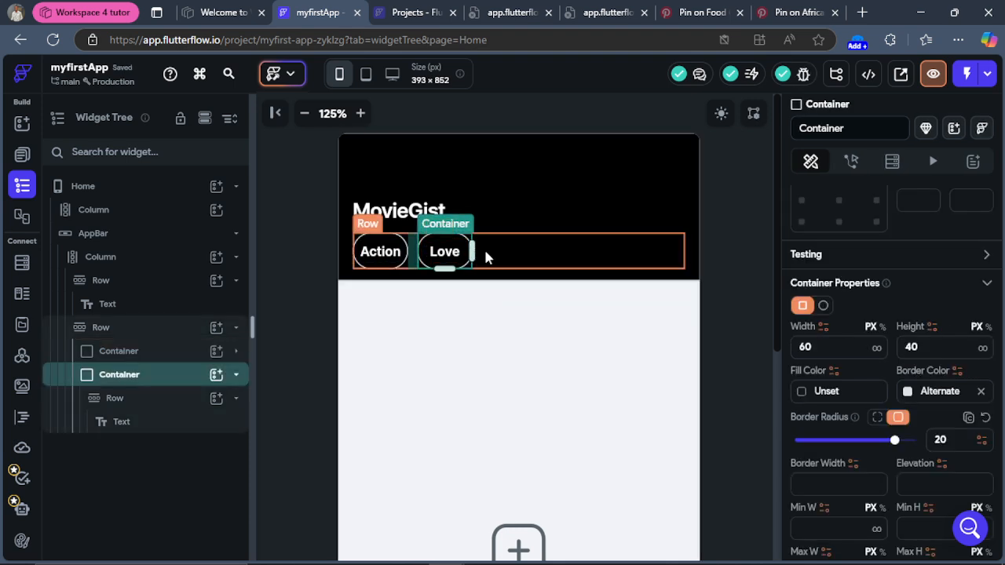
key(ctrl+v)
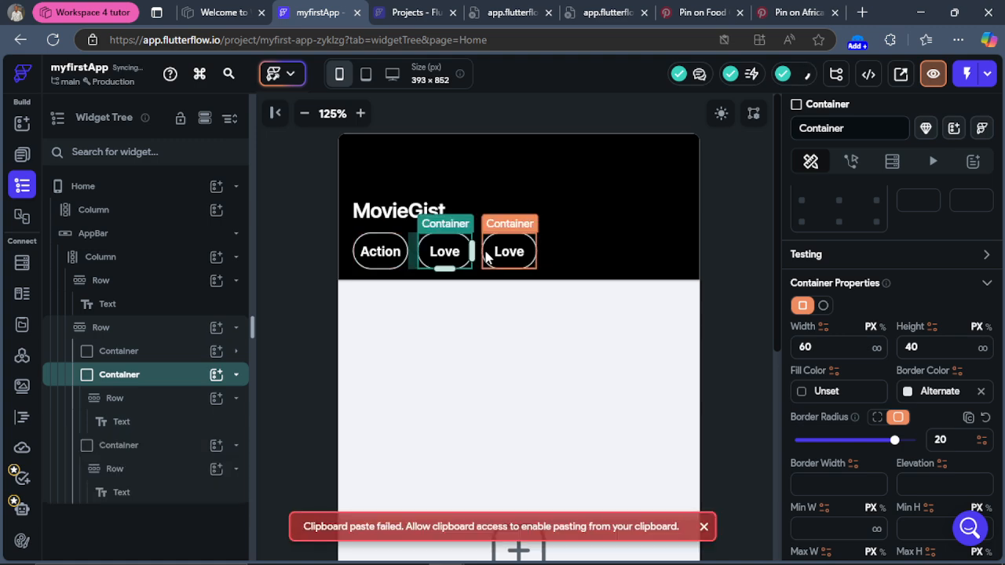
click(504, 259)
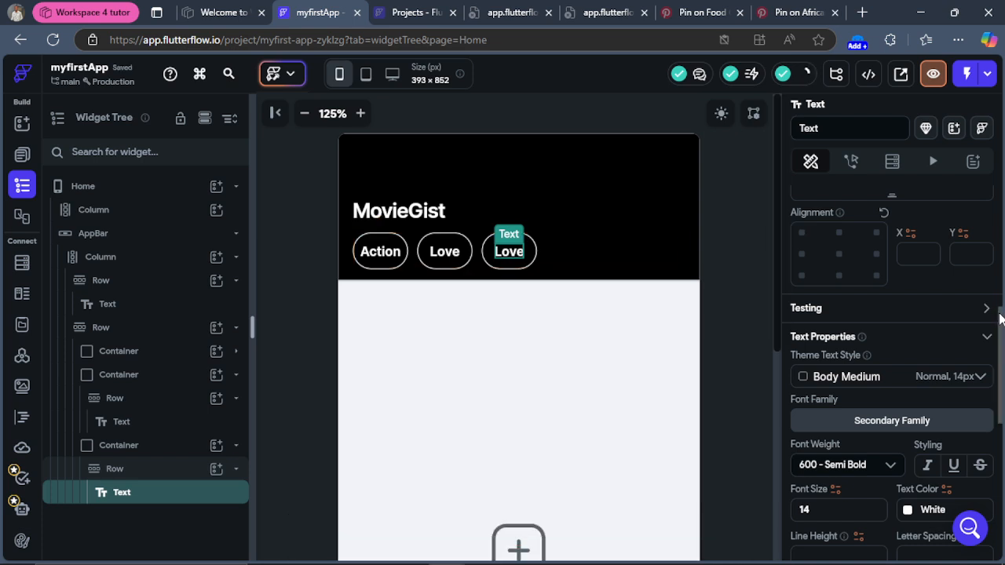
drag(997, 316, 999, 189)
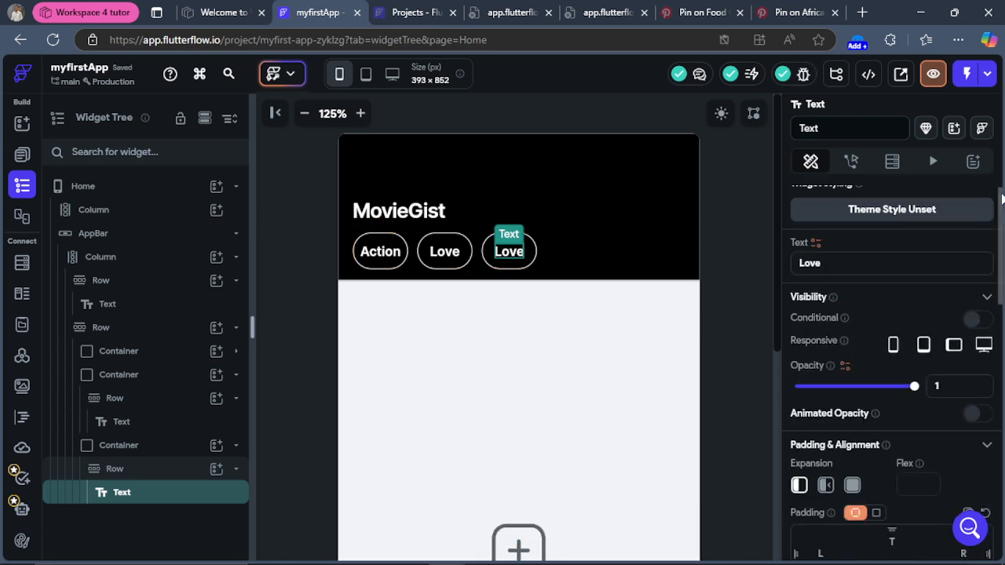
click(797, 268)
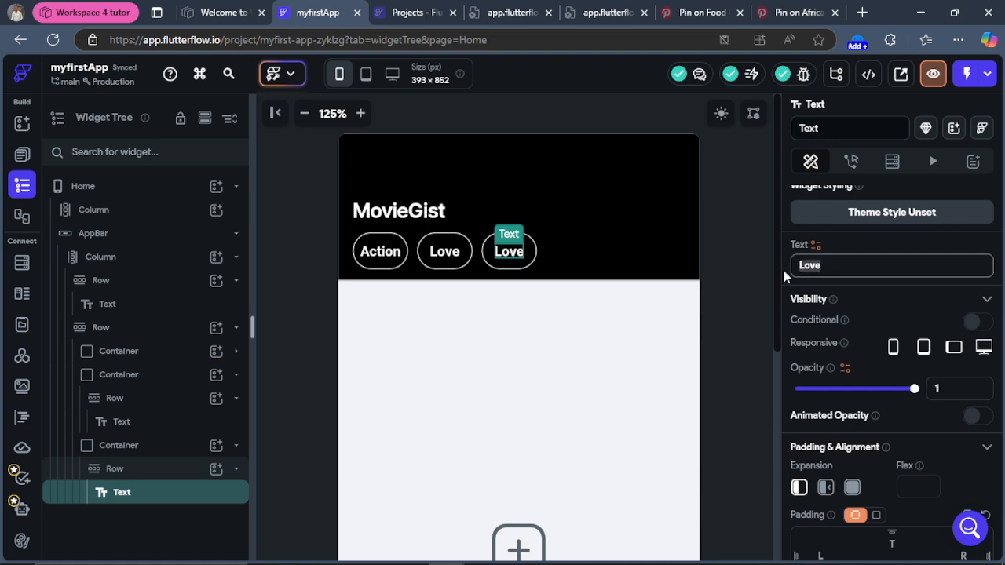
text(S)
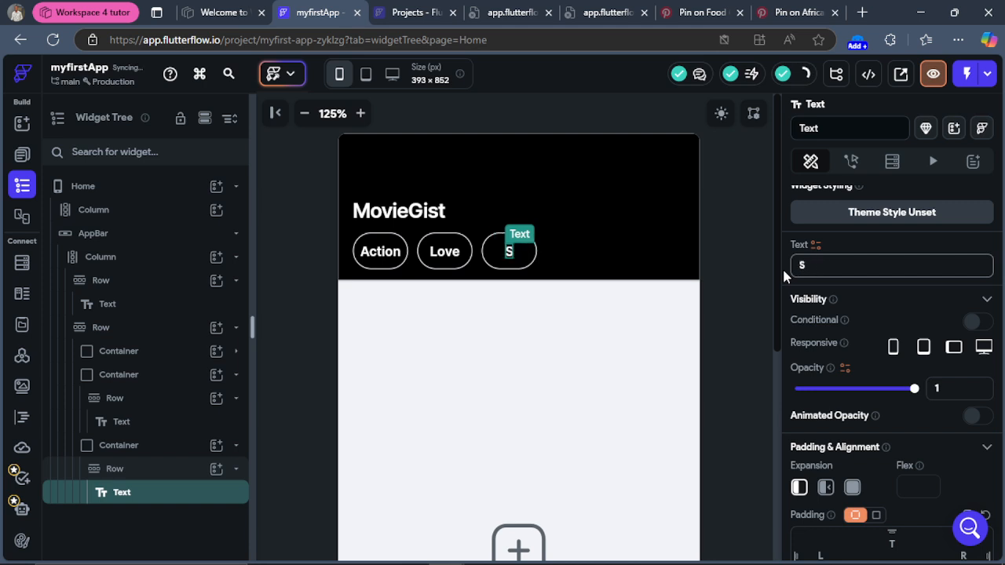
text(ci)
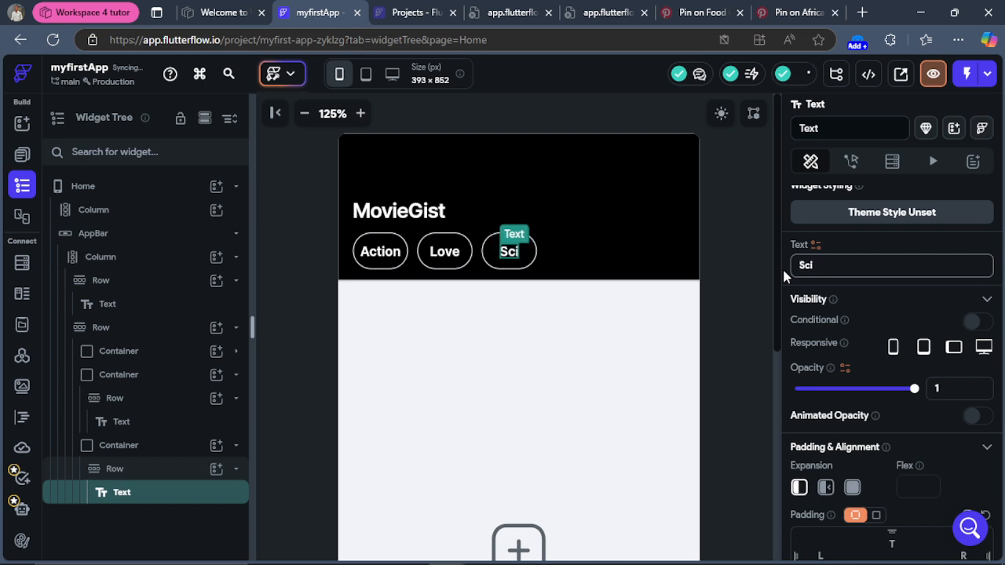
text(-fi)
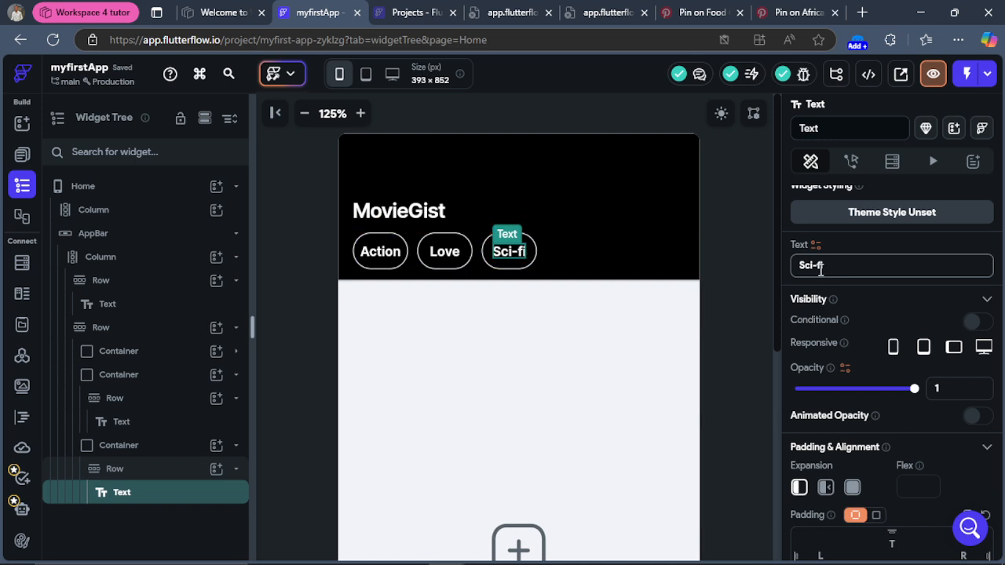
click(821, 267)
key(BackSpace)
text(F)
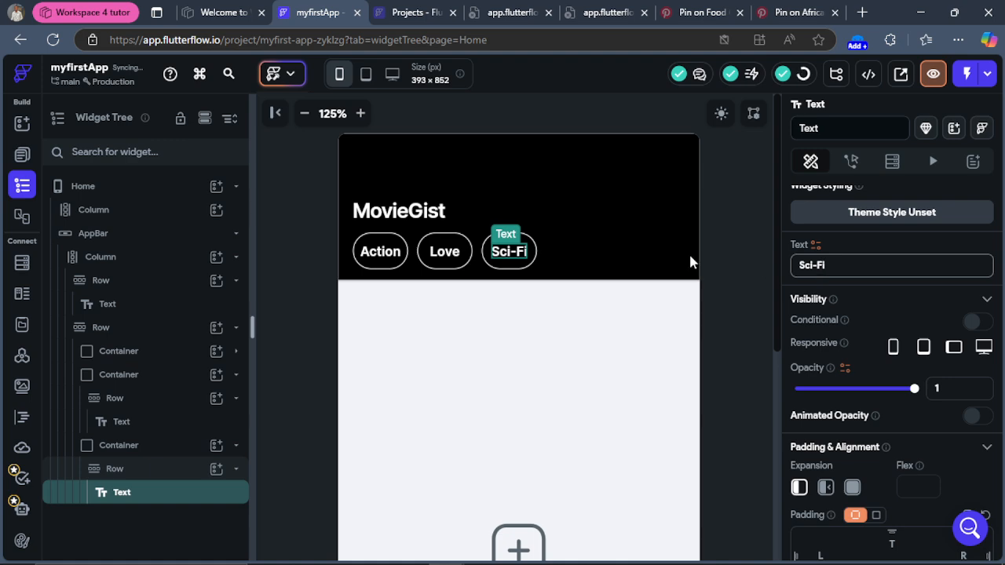
Step: Paste a copy of the Sci-Fi Container into the genre row and change the third Container's text to Nigeria
click(535, 258)
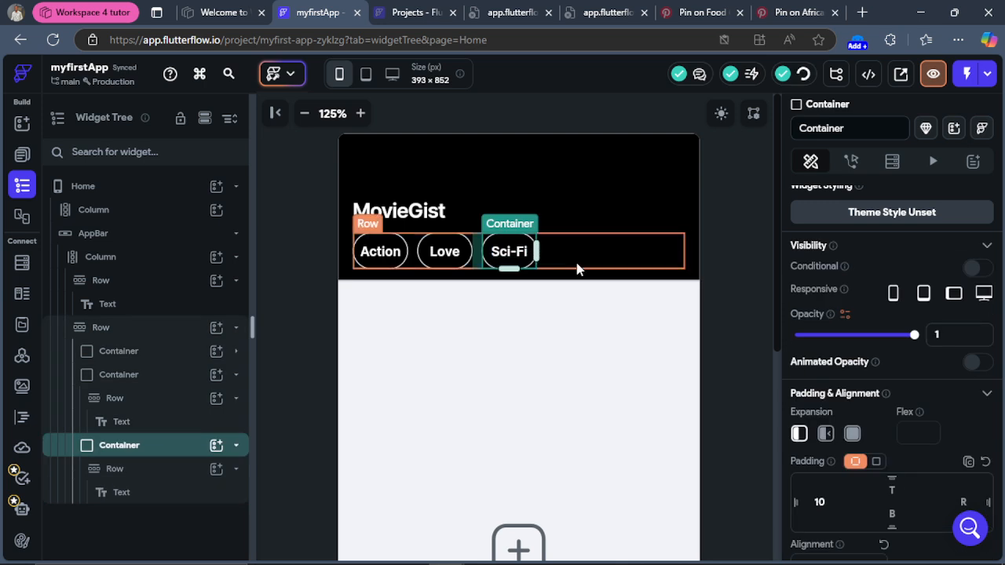
key(ctrl+v)
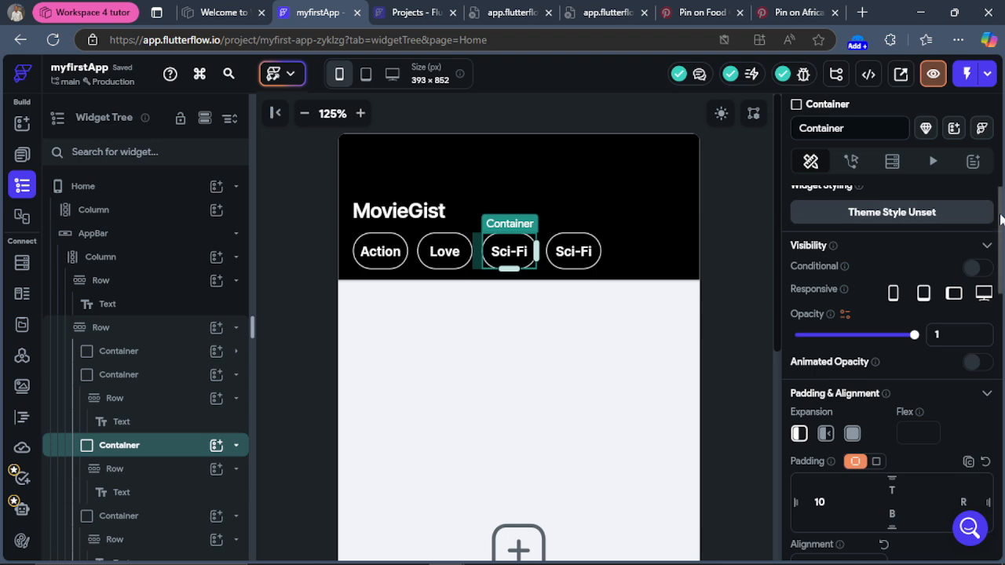
drag(1001, 241, 1000, 415)
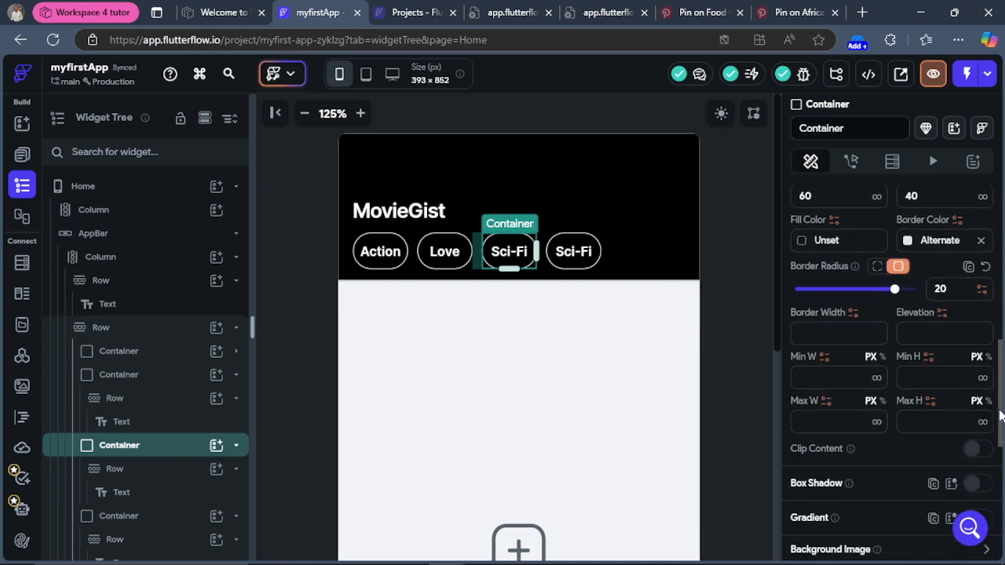
click(508, 252)
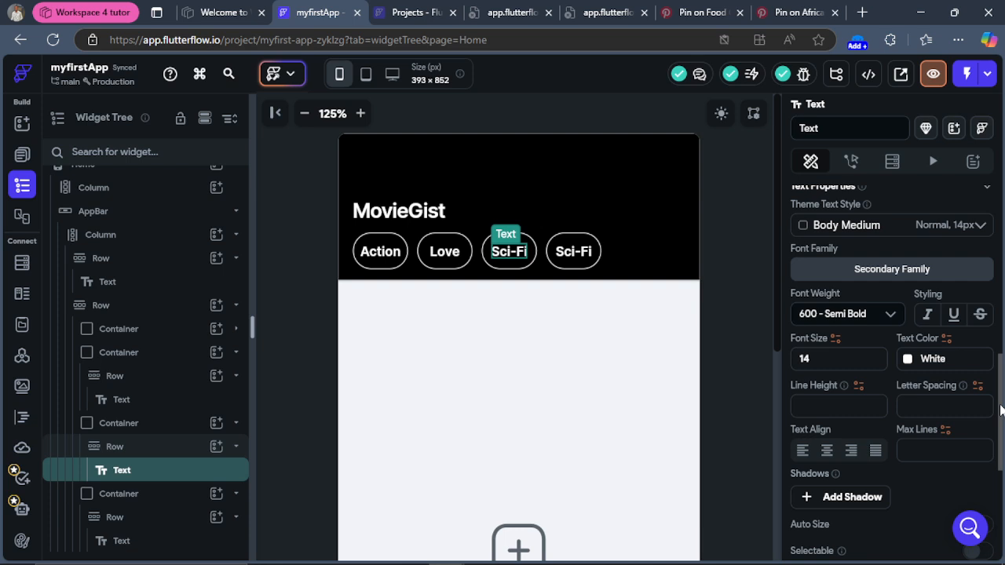
drag(1001, 403, 1003, 235)
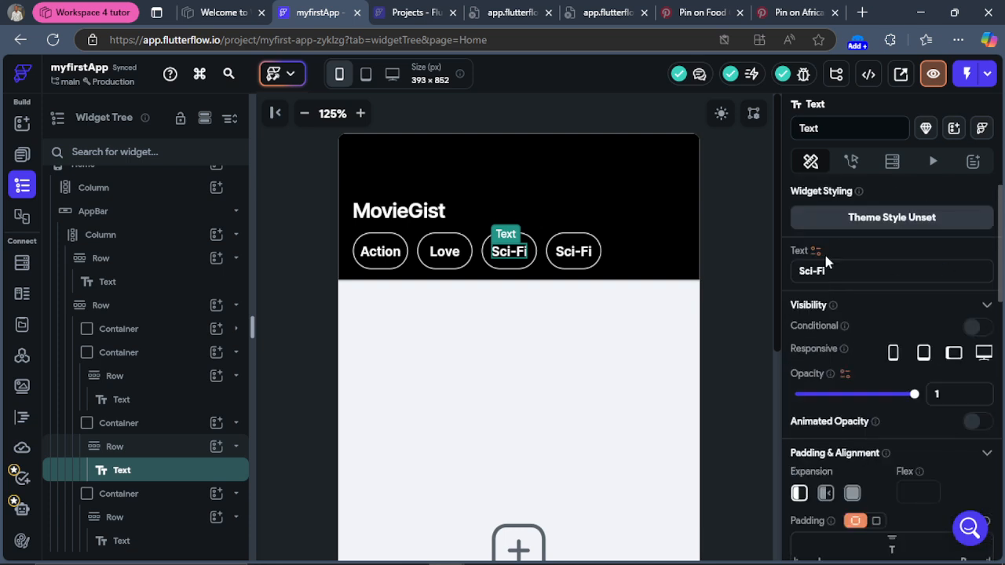
click(809, 271)
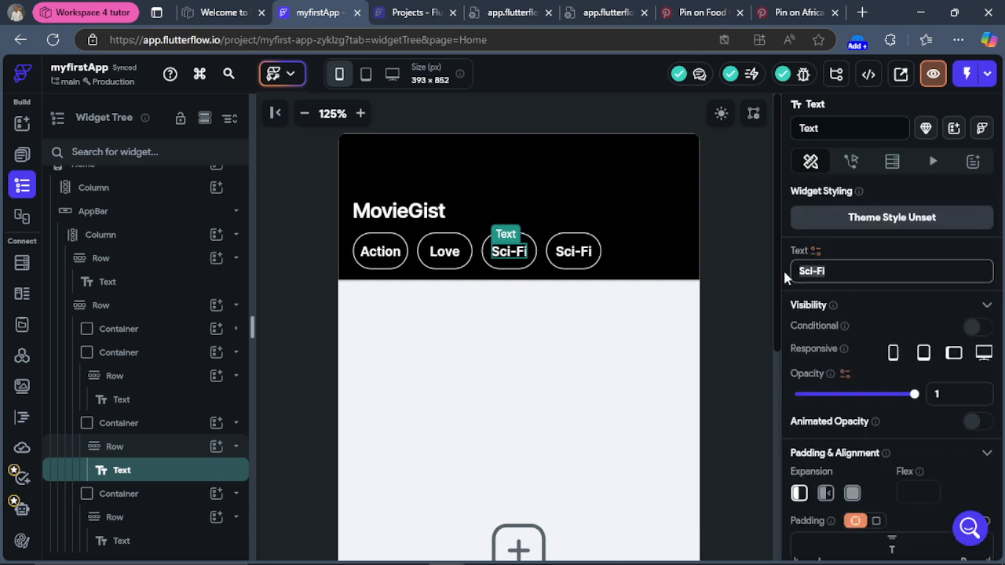
key(ctrl+a)
text(Nig)
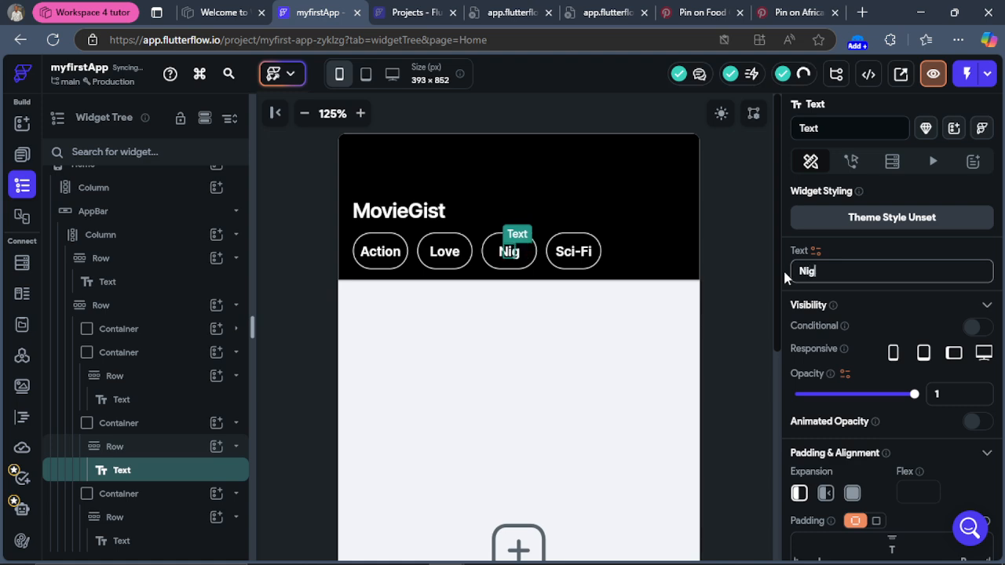
text(eria)
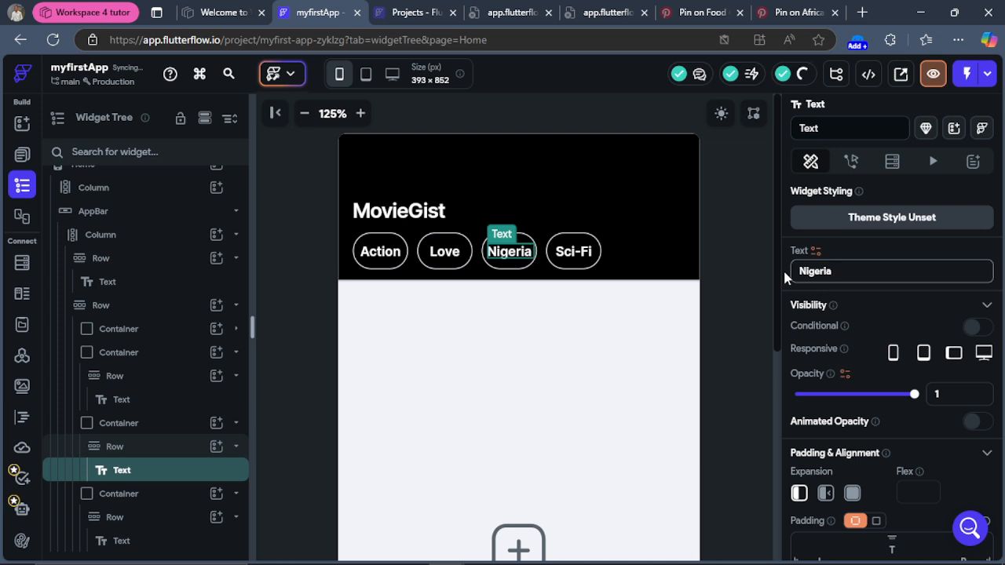
Step: Change the third genre text to Nigeria Movies and set its Container's width to 110 px
text( Movie)
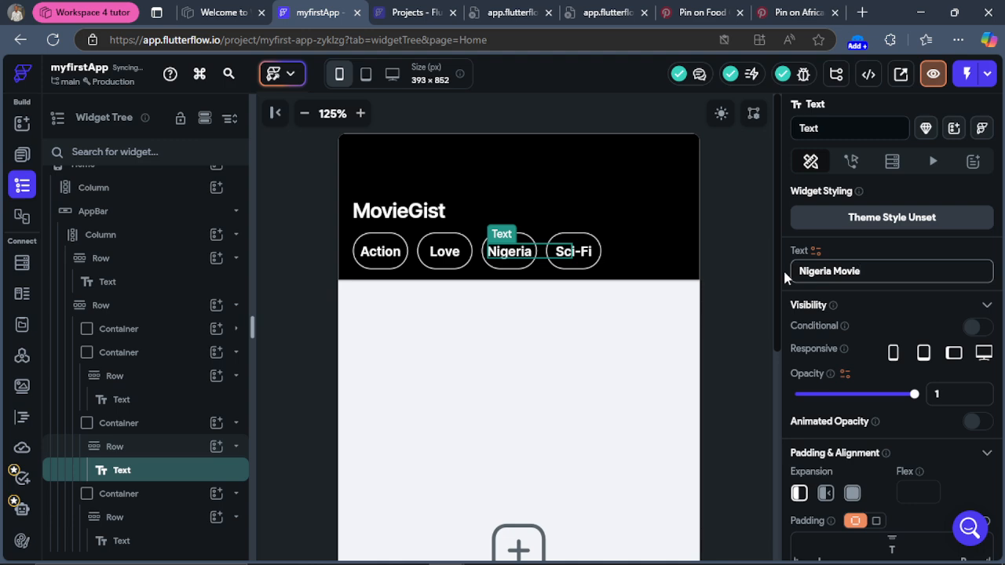
text(s)
click(533, 260)
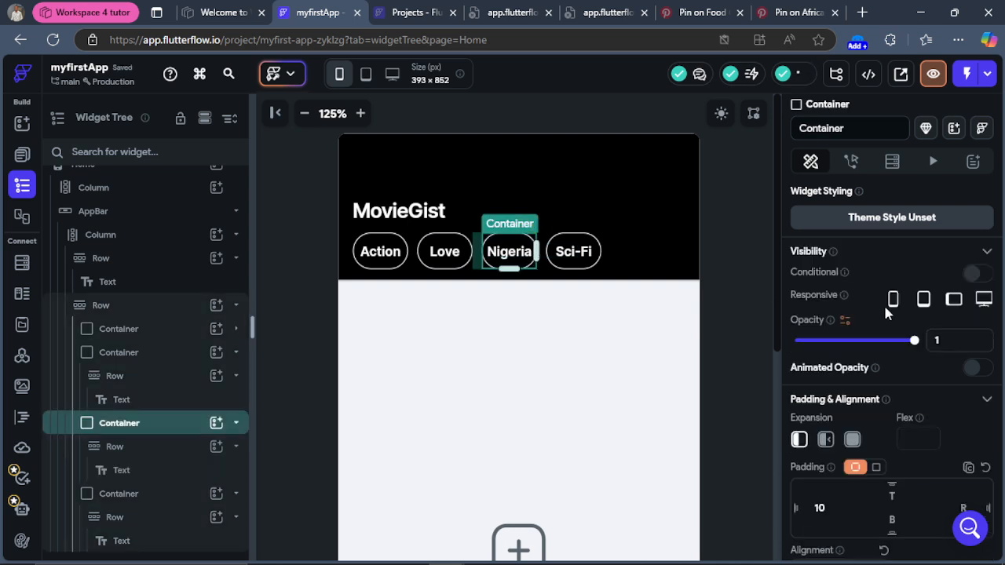
drag(1000, 287, 1000, 418)
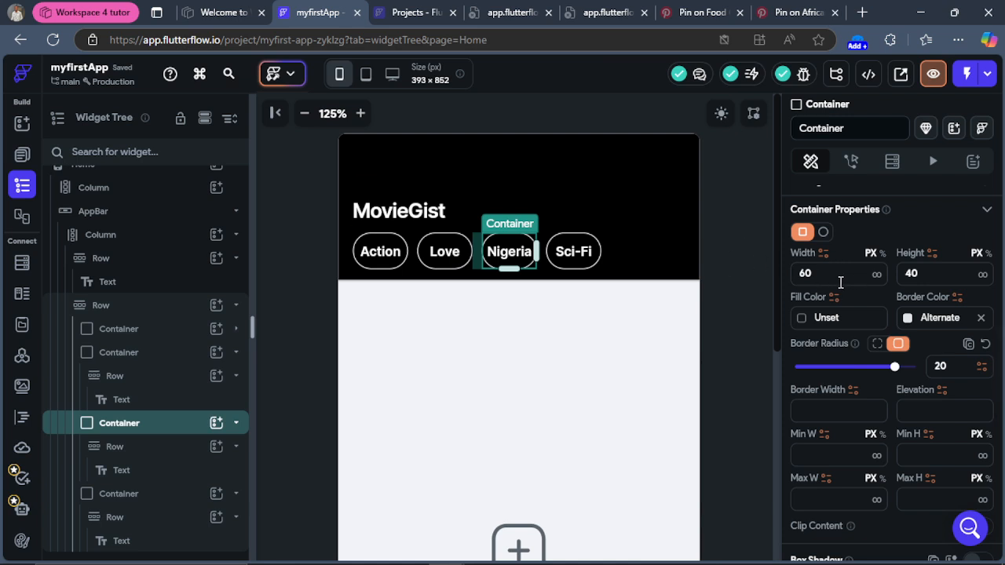
click(806, 274)
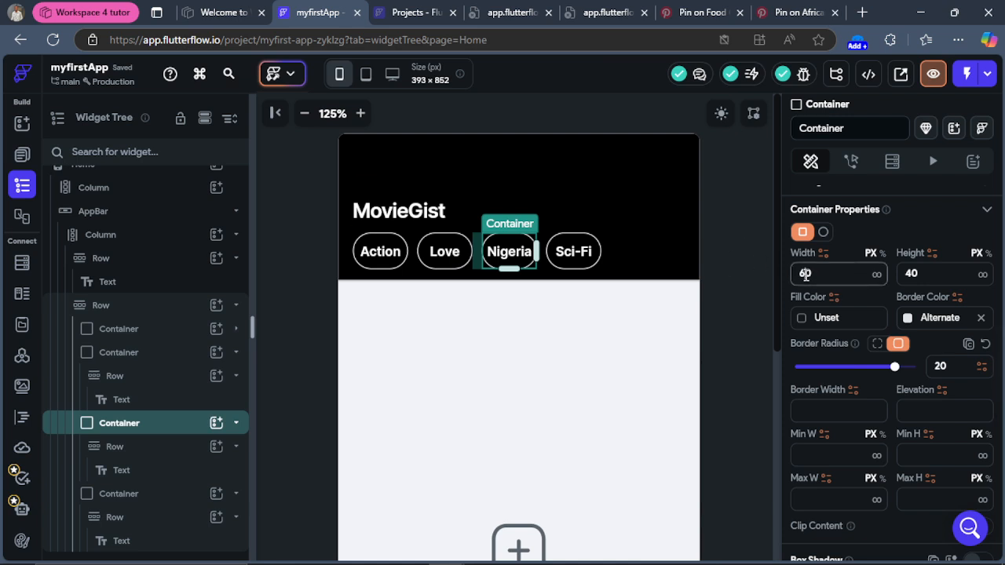
key(BackSpace)
key(BackSpace)
text(100)
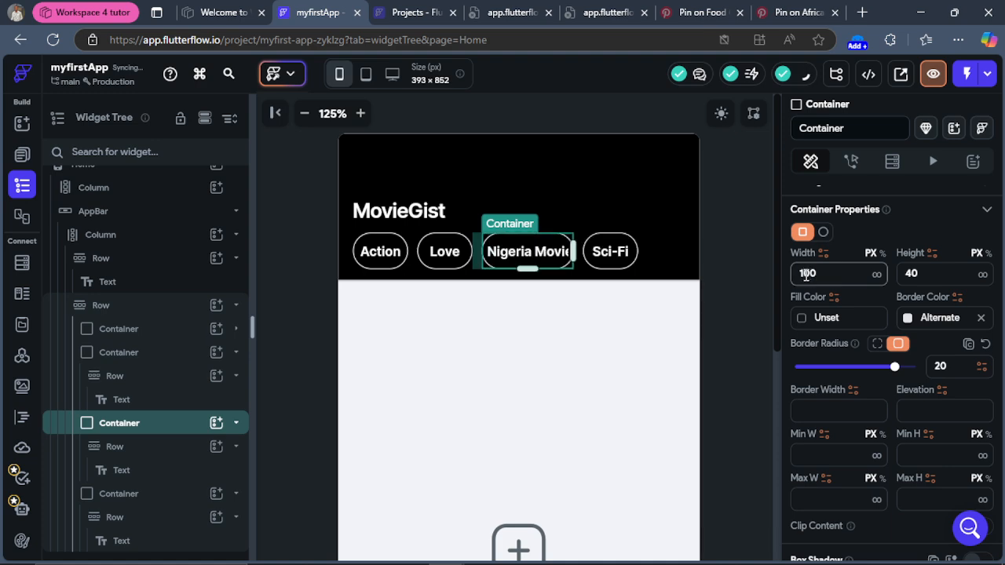
key(BackSpace)
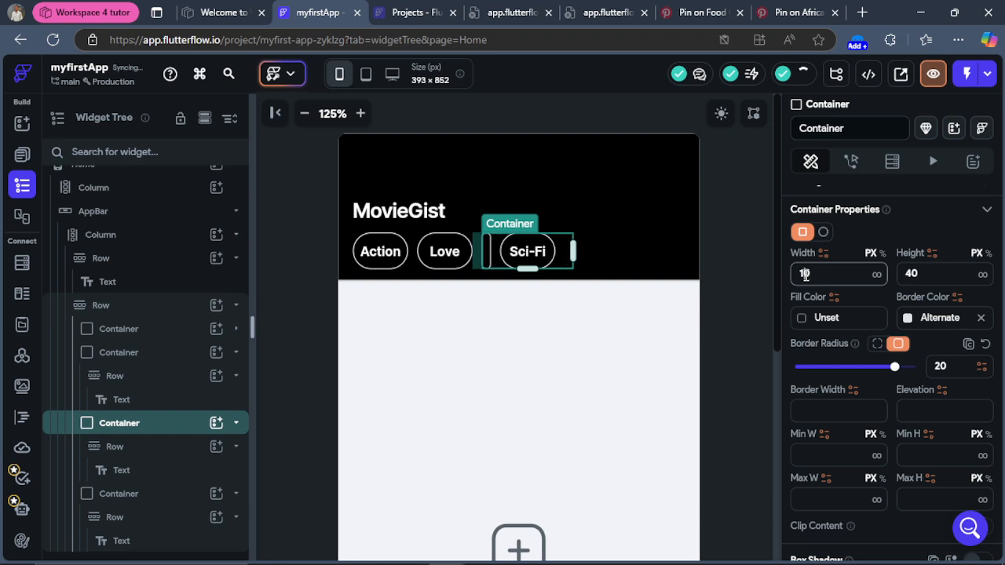
text(1)
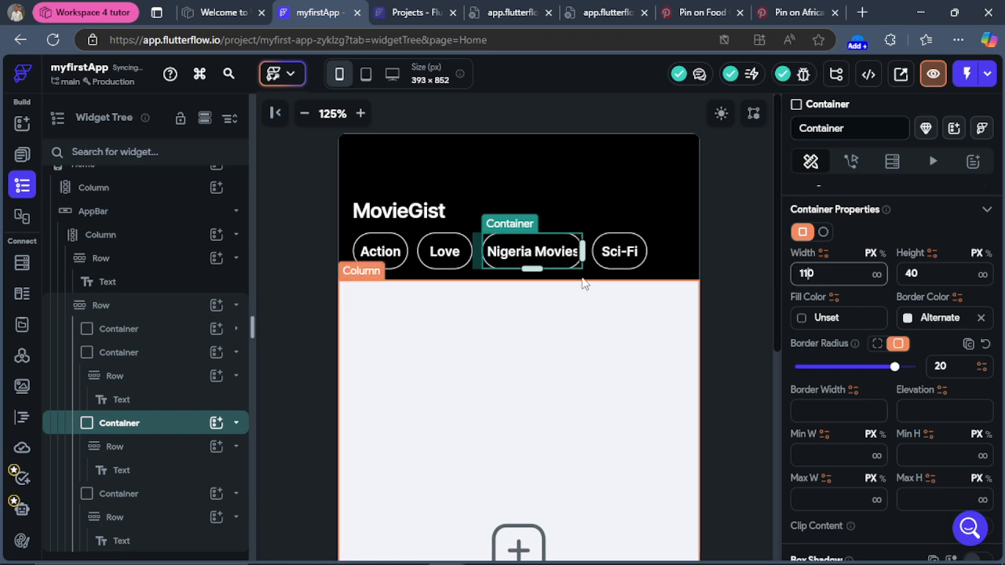
Step: Set the font size of the Nigeria Movies text to 12
click(531, 249)
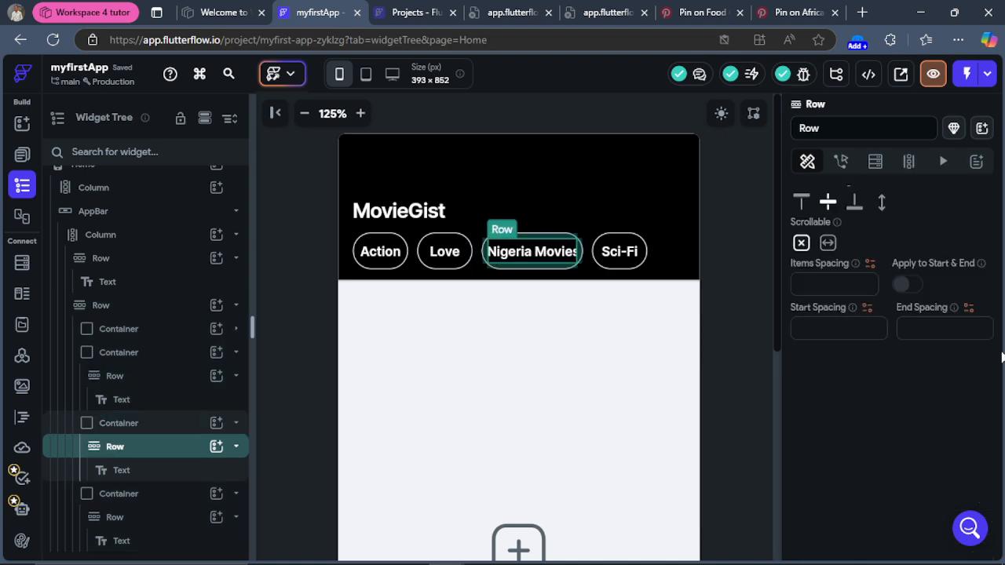
drag(1001, 403, 1001, 192)
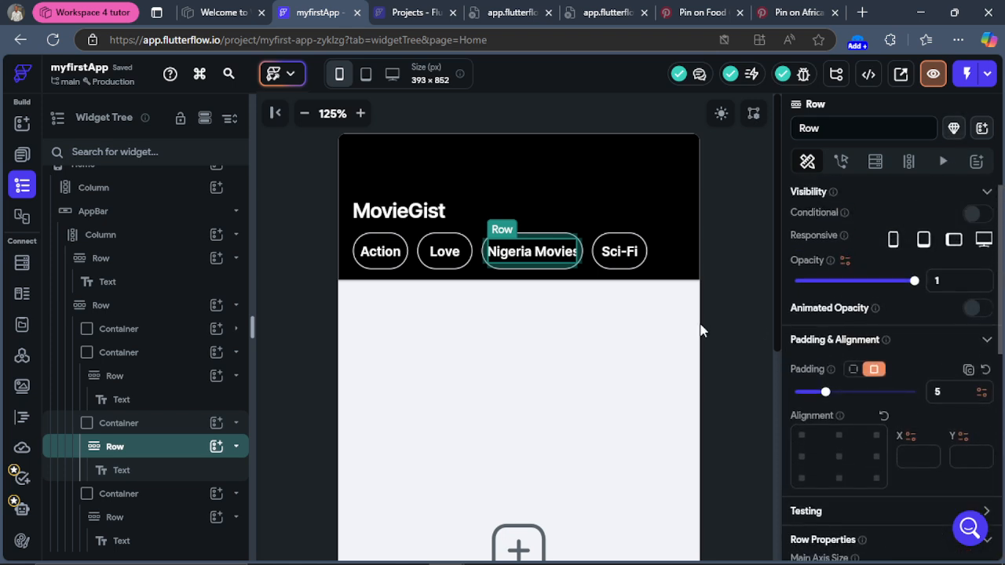
click(532, 251)
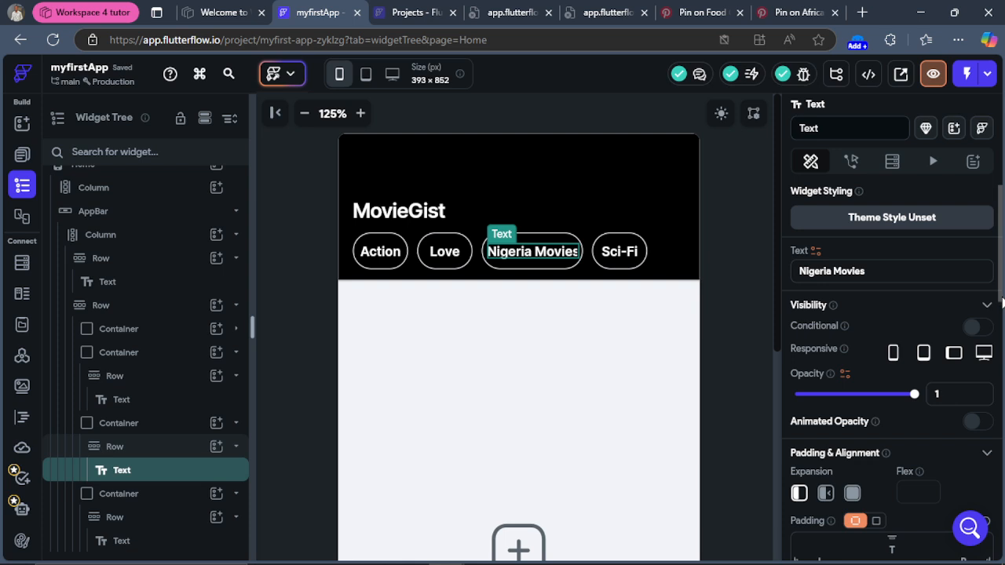
drag(1001, 303, 999, 444)
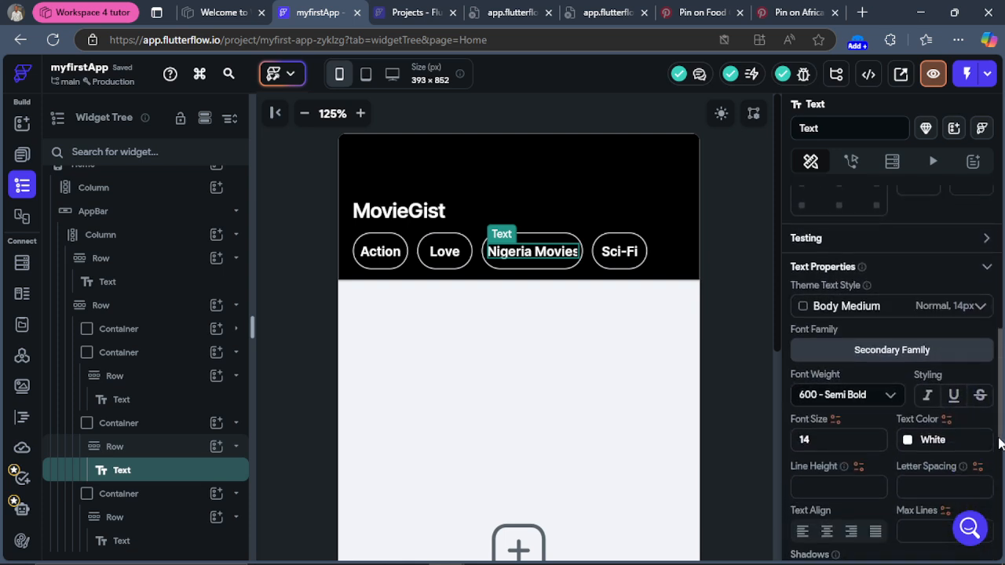
click(842, 440)
key(BackSpace)
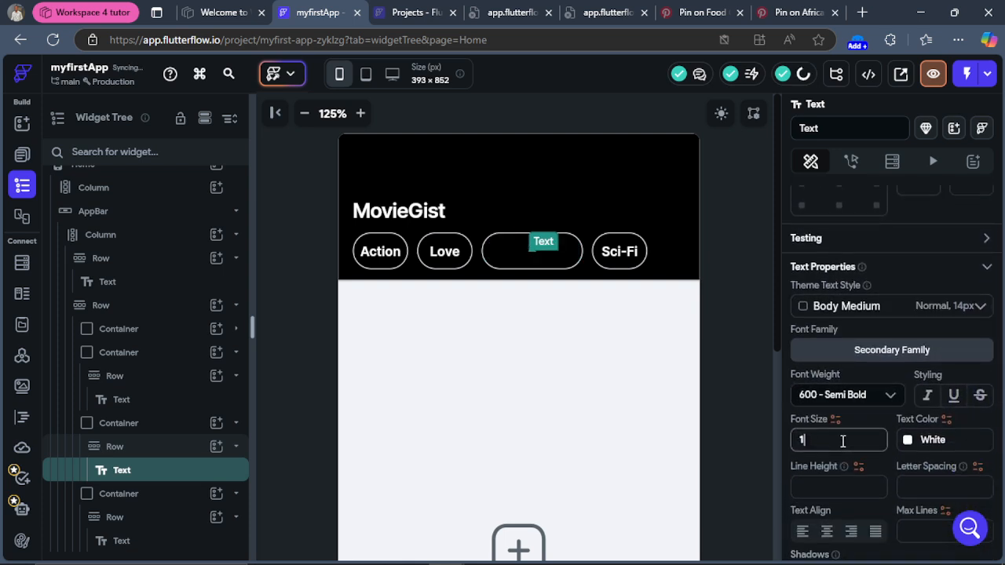
text(2)
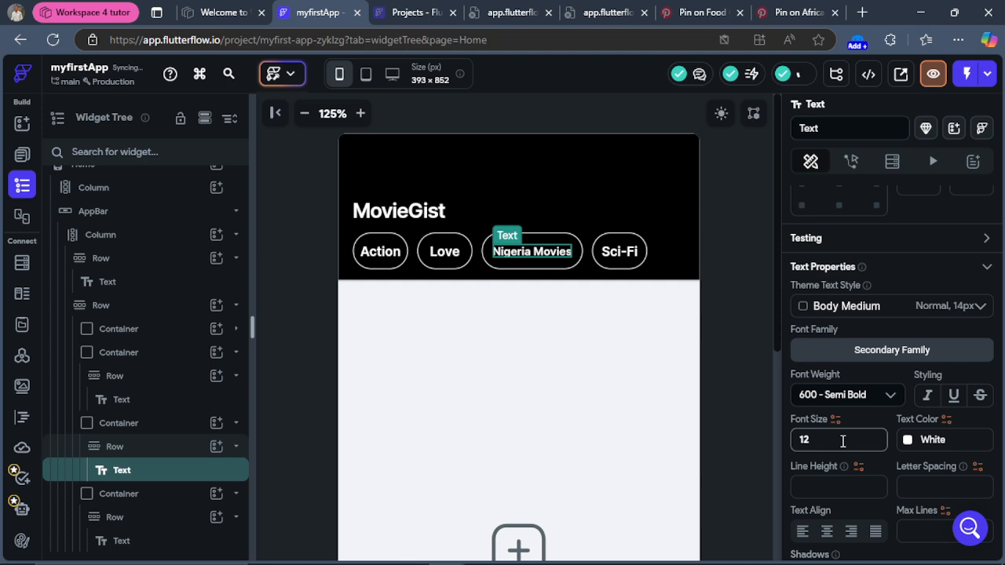
Step: Set the font size of the Love, Sci-Fi and Action texts to 12
click(444, 252)
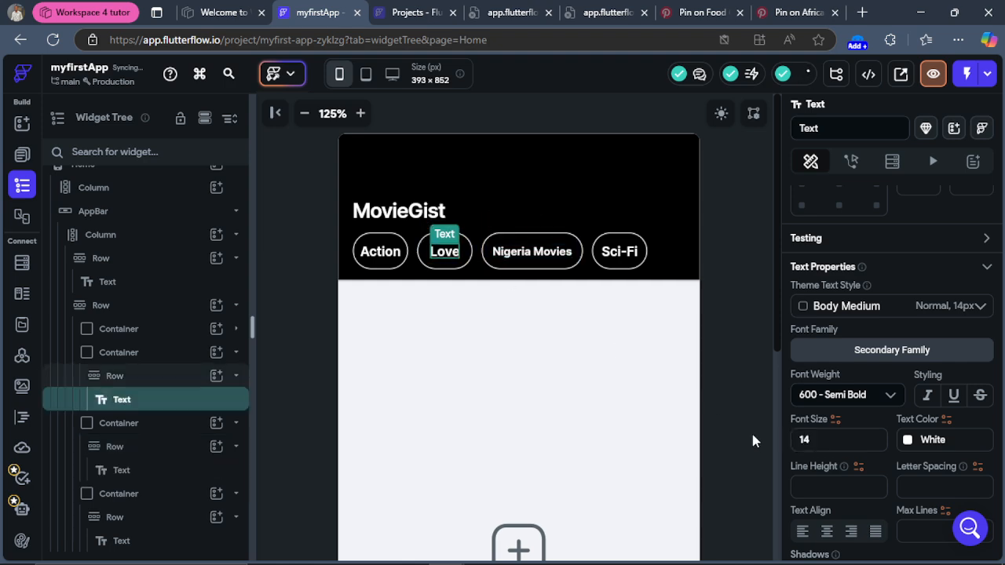
click(819, 444)
key(BackSpace)
text(2)
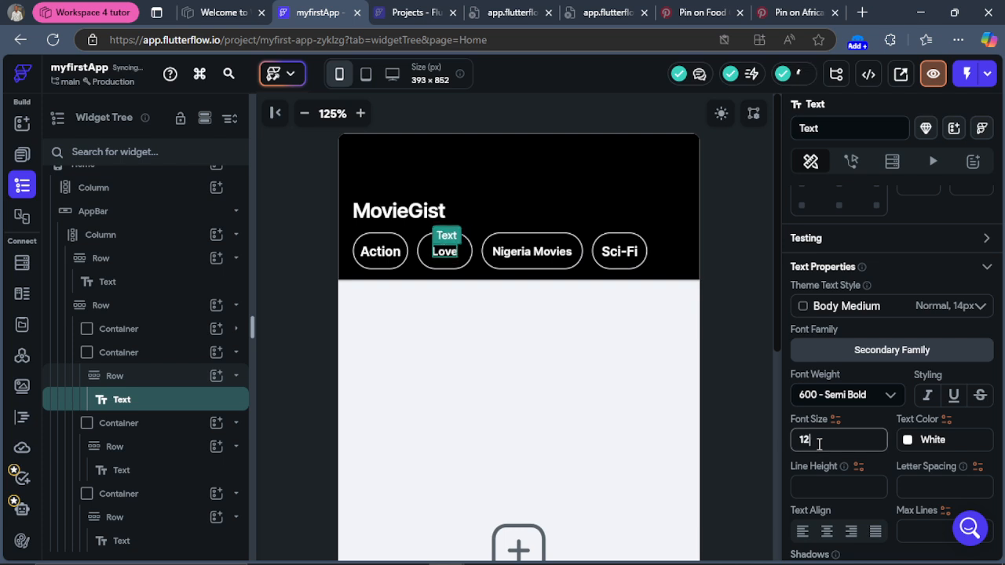
click(625, 250)
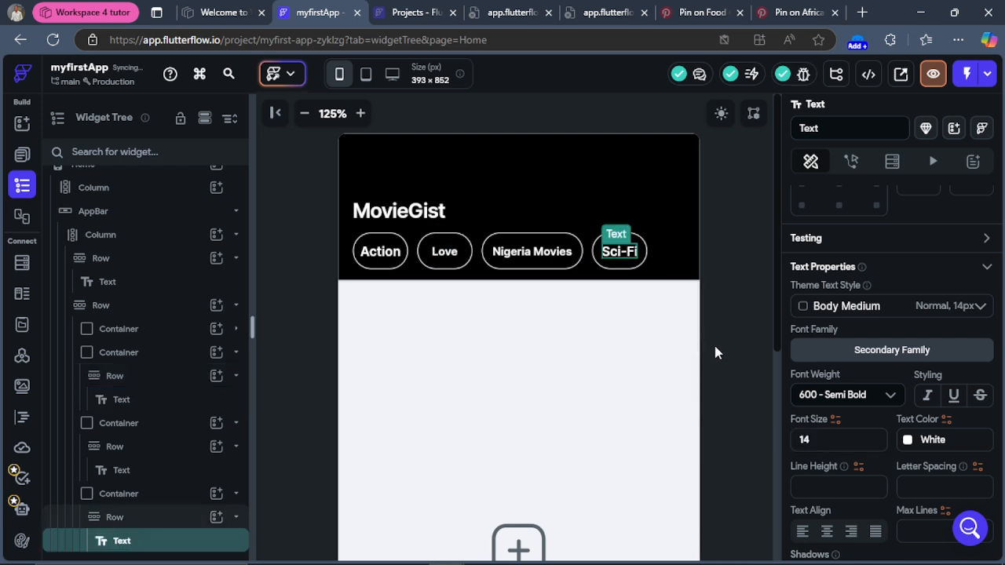
click(816, 436)
key(BackSpace)
text(2)
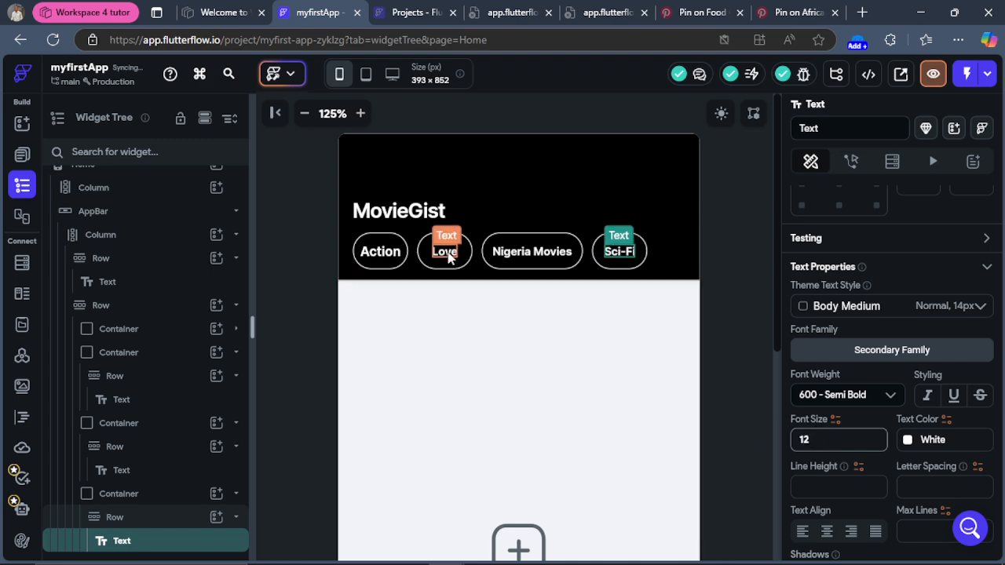
click(383, 252)
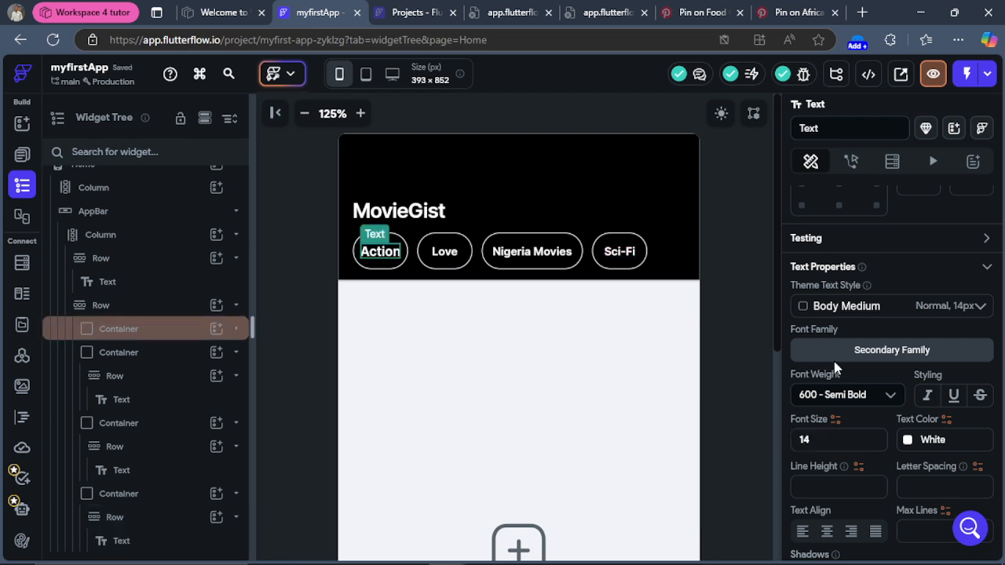
click(826, 442)
key(BackSpace)
text(2)
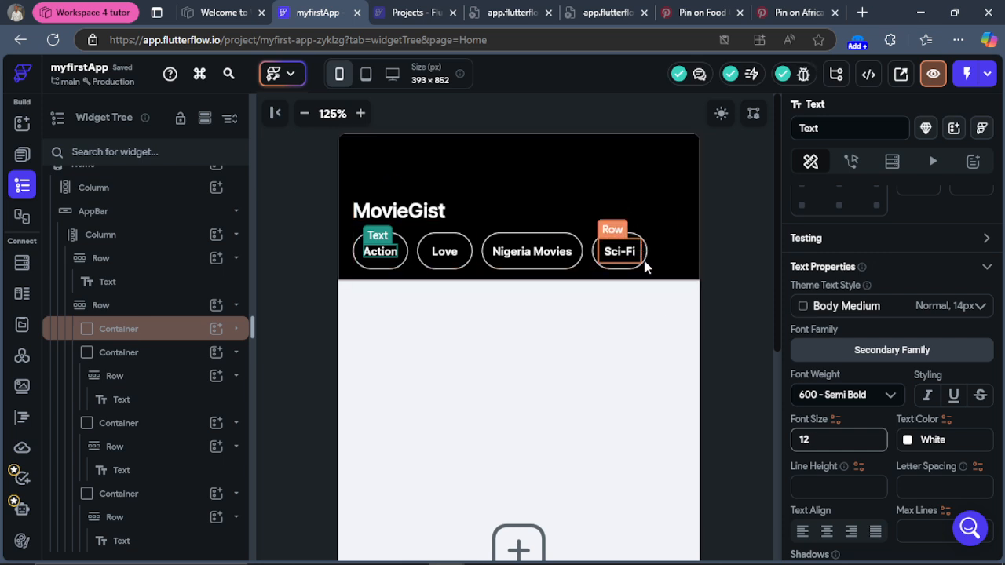
Step: Paste a copy of the Nigeria Movies Container into the genre row and change the copy's text to K-drama
click(582, 261)
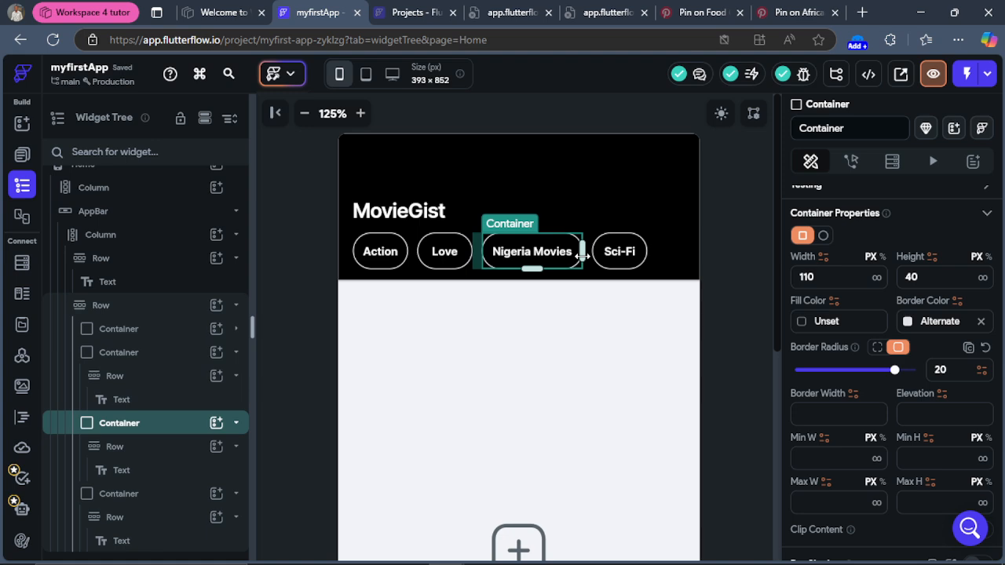
key(ctrl+v)
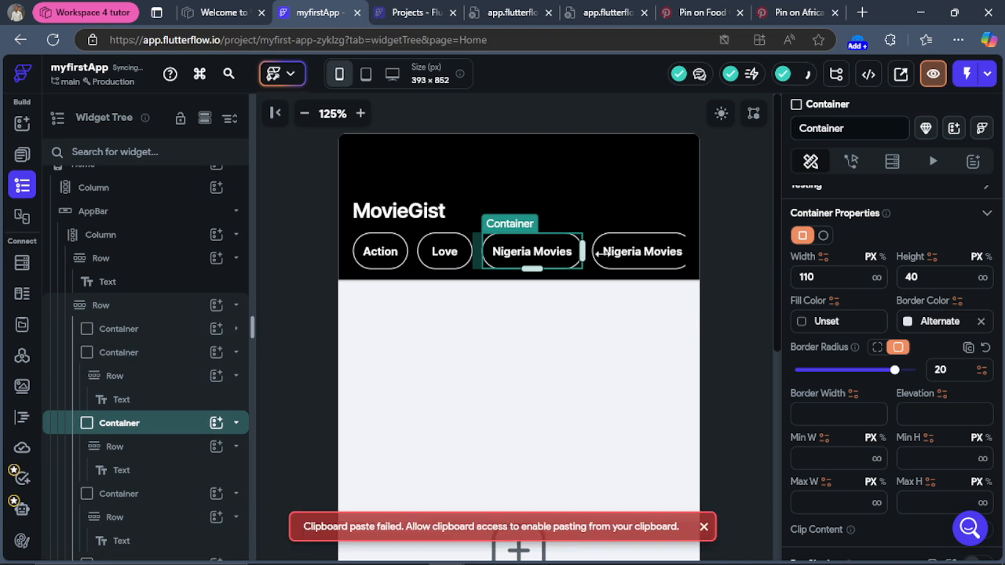
click(664, 253)
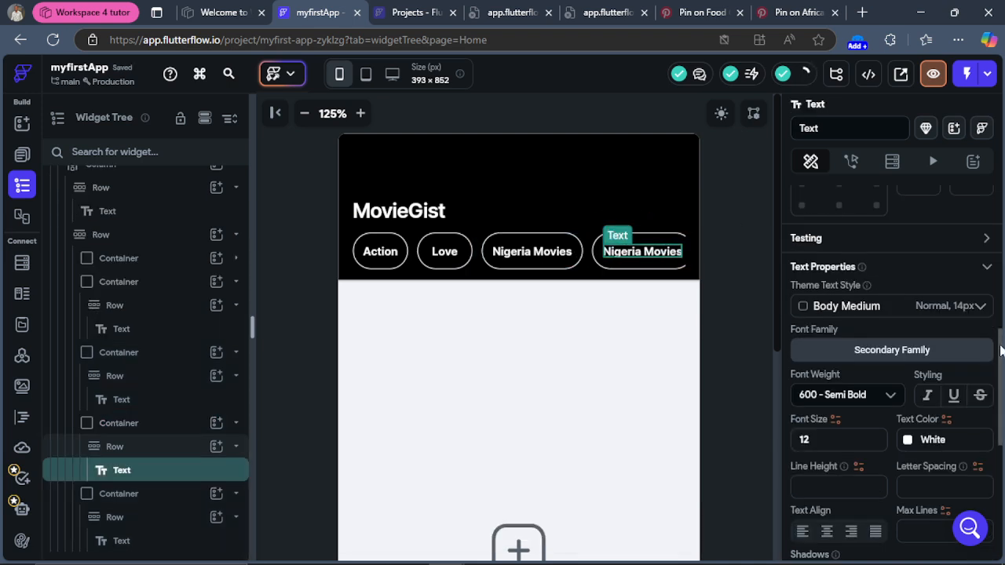
scroll(978, 322, up, 3)
scroll(891, 372, up, 3)
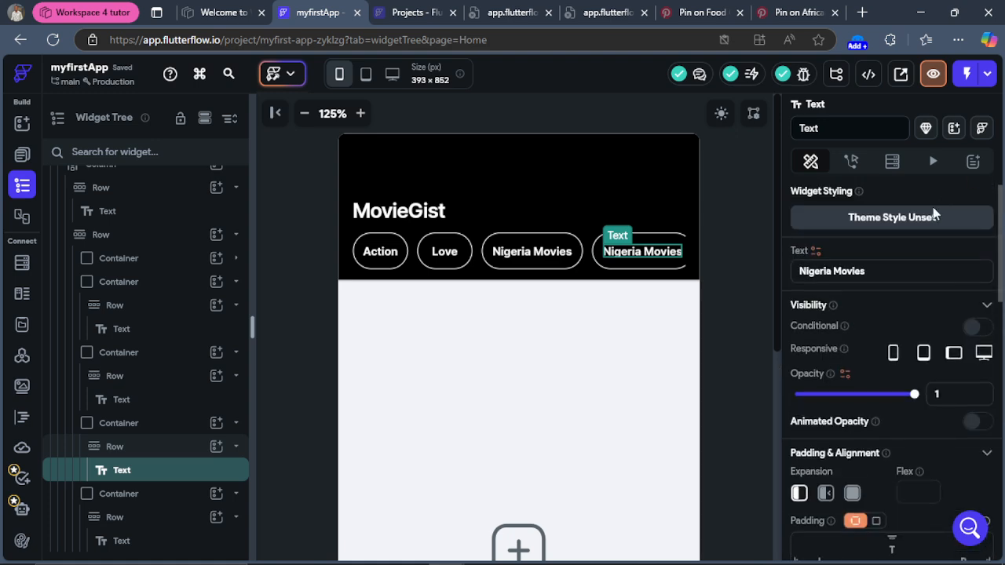
drag(891, 271, 765, 276)
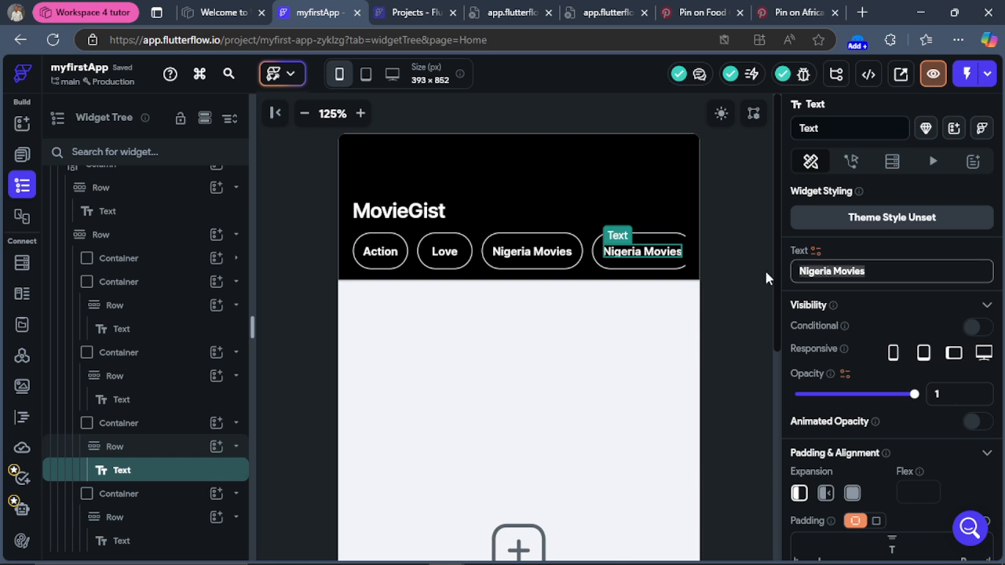
text(K-)
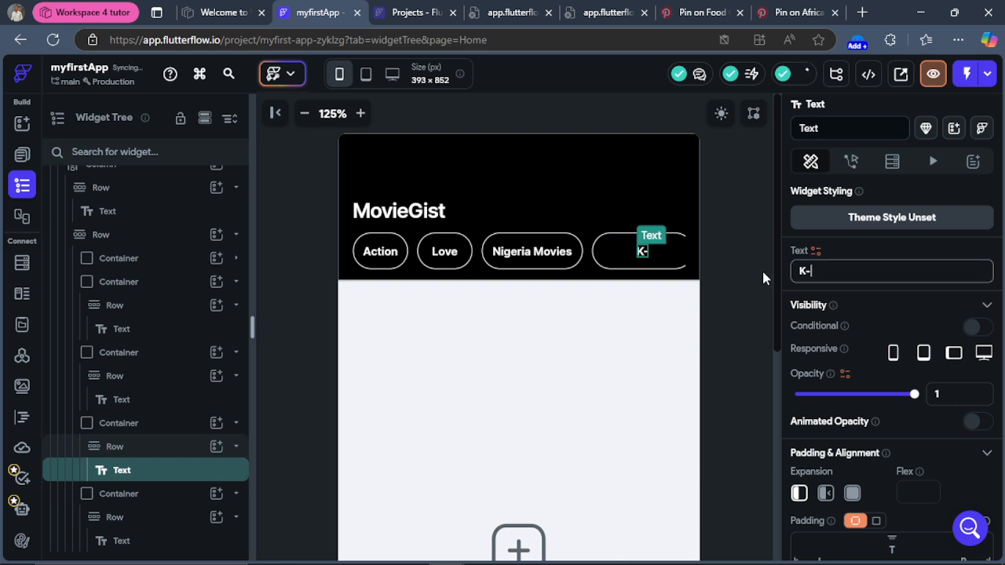
text(drama)
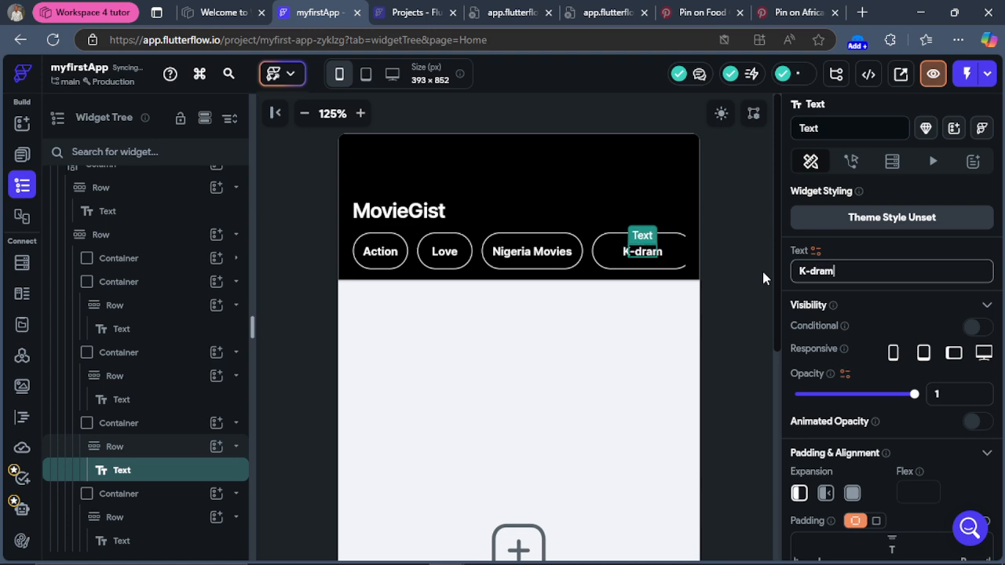
Step: Set the width of the K-drama Container to 80 px
click(637, 271)
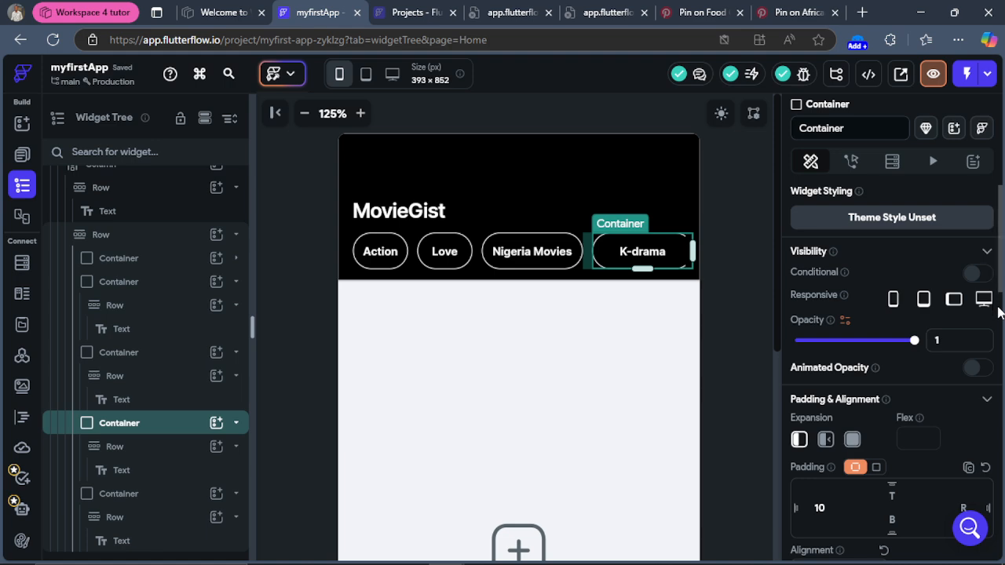
scroll(1001, 287, down, 5)
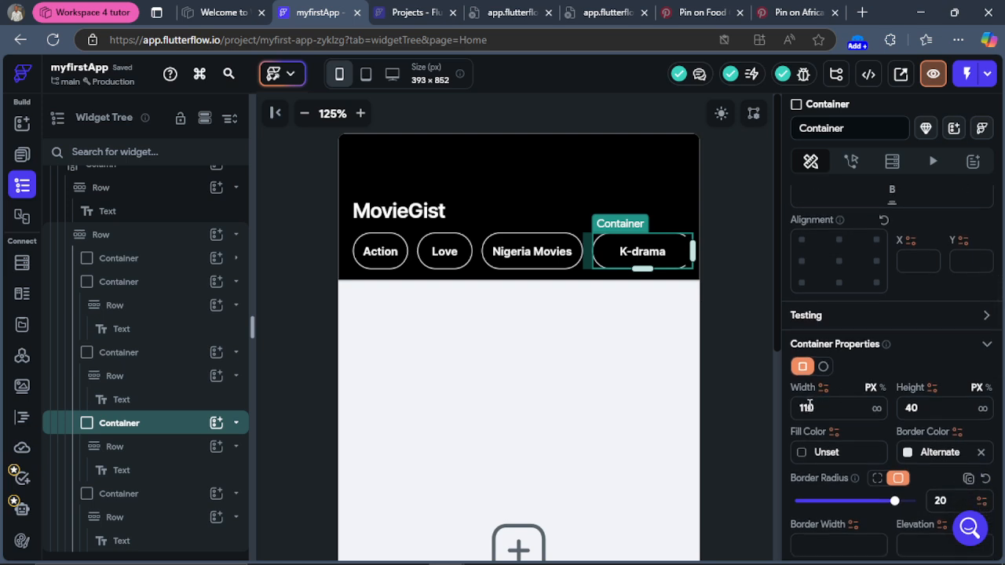
click(809, 406)
key(BackSpace)
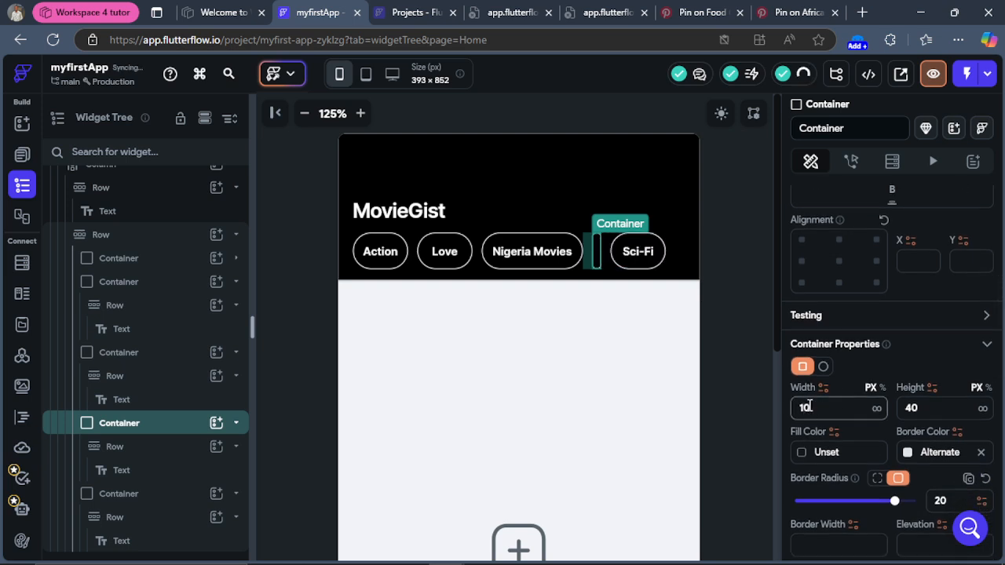
text(0)
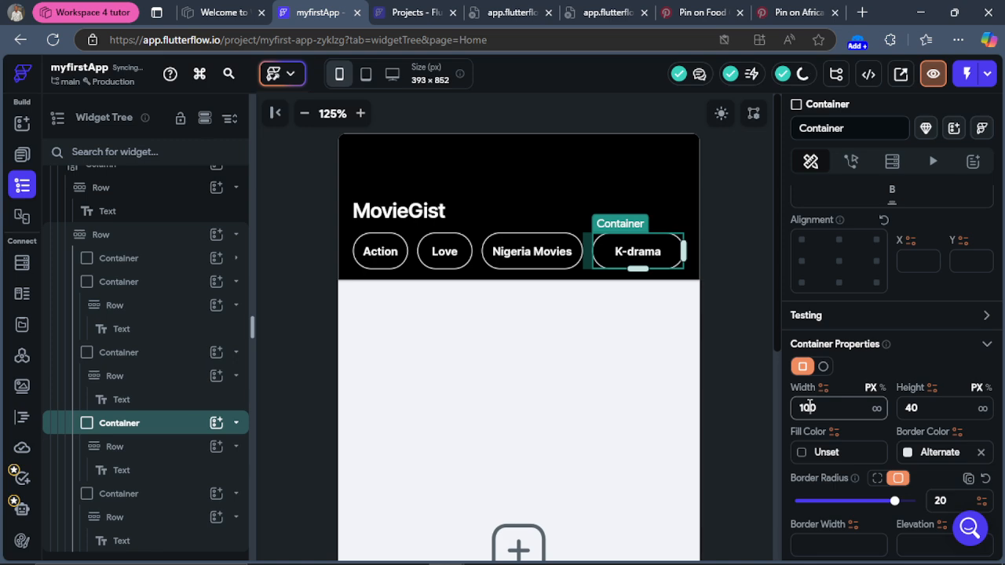
key(BackSpace)
key(BackSpace)
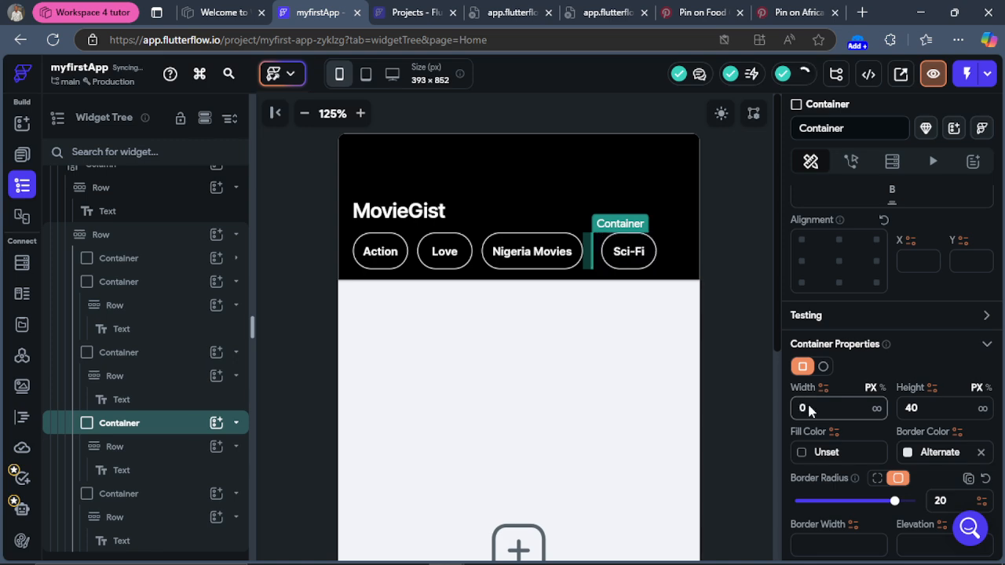
text(9)
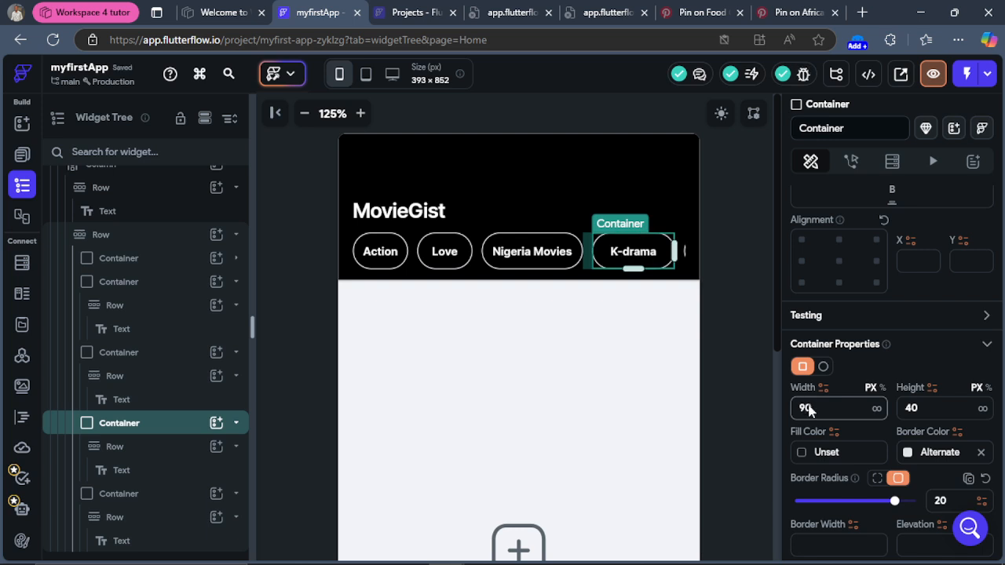
key(BackSpace)
text(8)
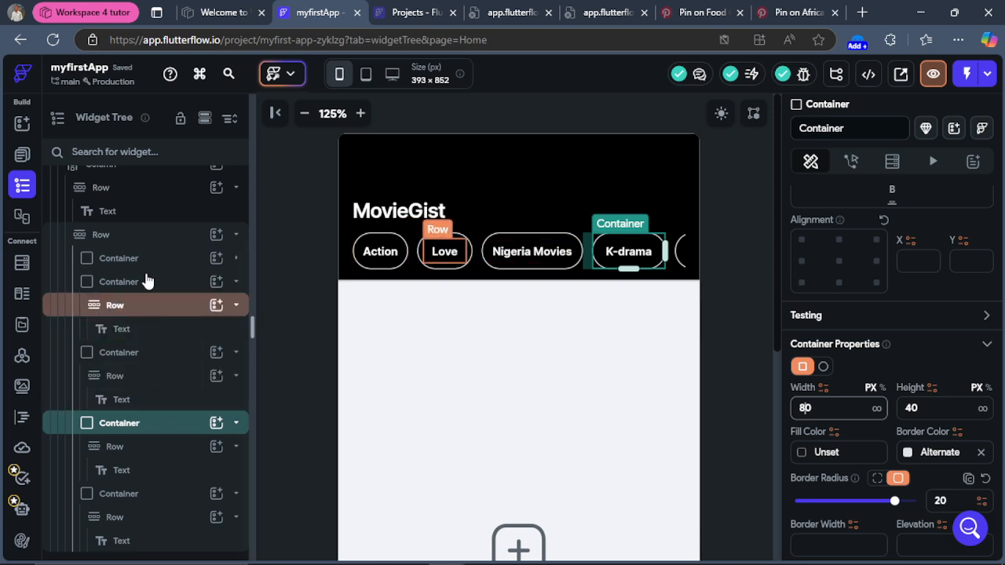
Step: Allow scrolling on the Row that holds the genre Containers in the app bar
click(151, 234)
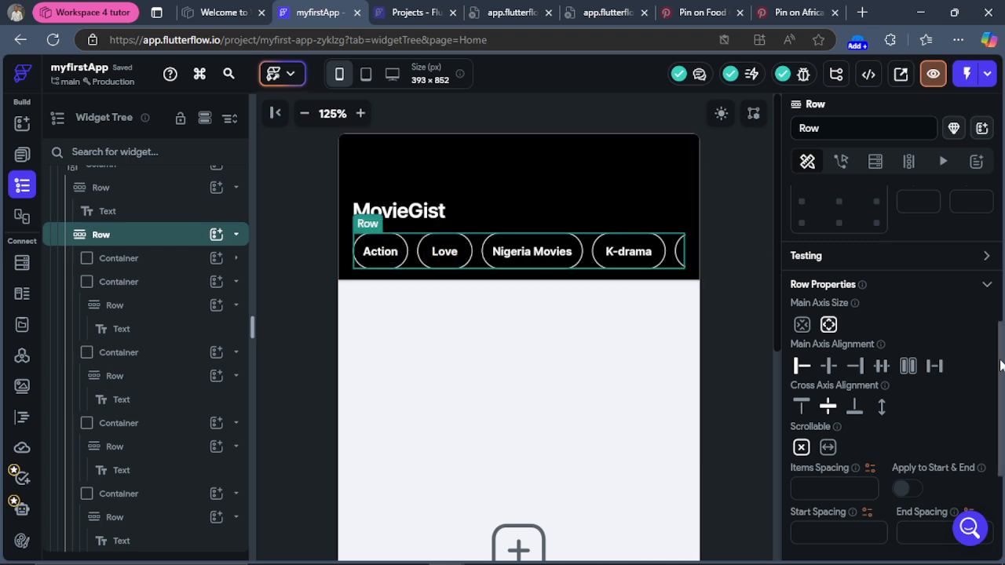
drag(1000, 365, 998, 461)
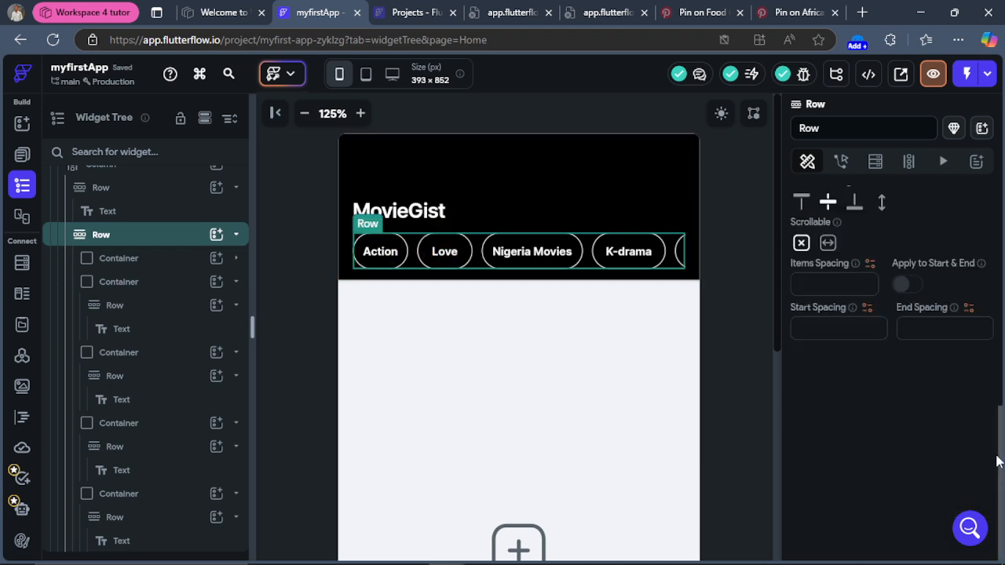
click(828, 244)
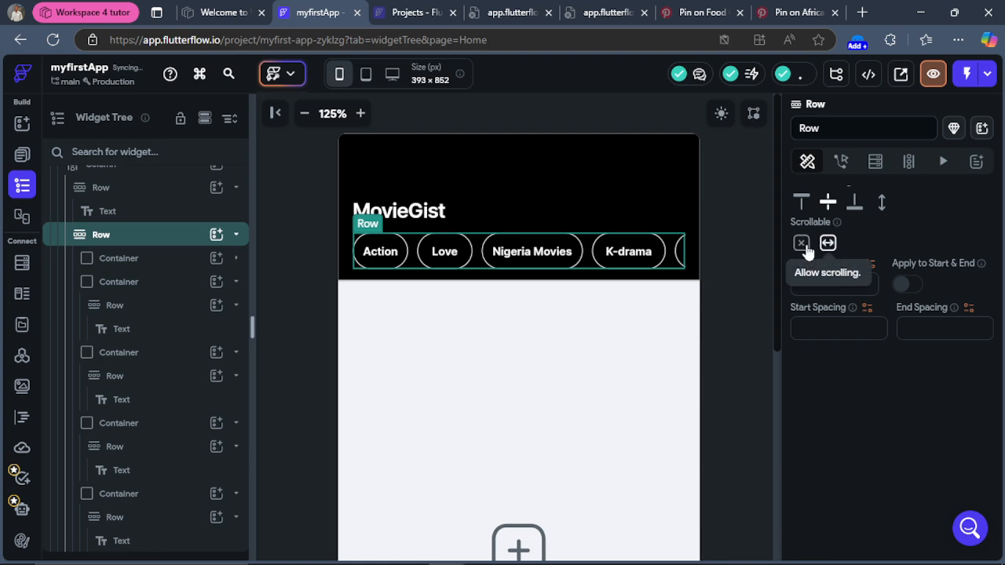
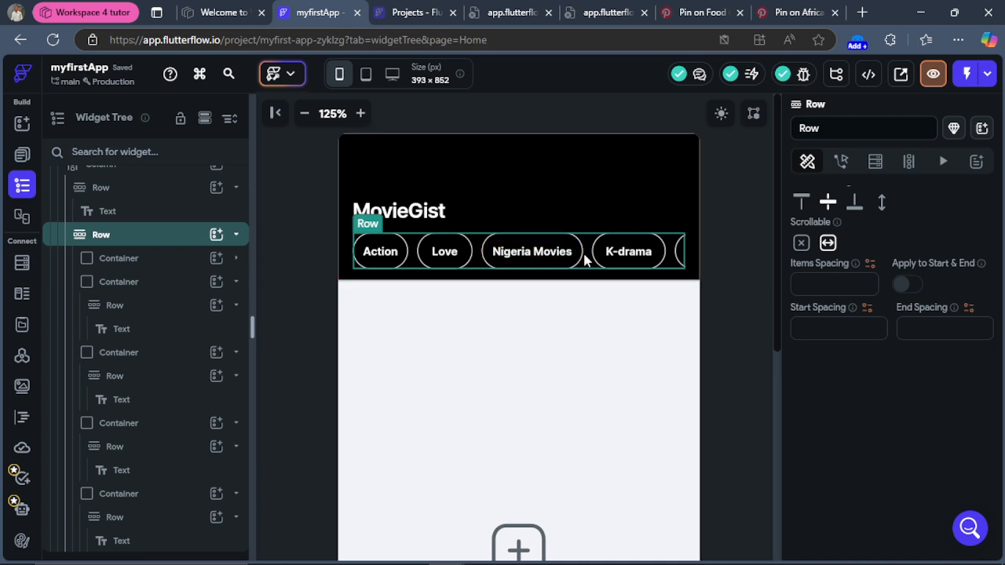
drag(541, 256, 597, 255)
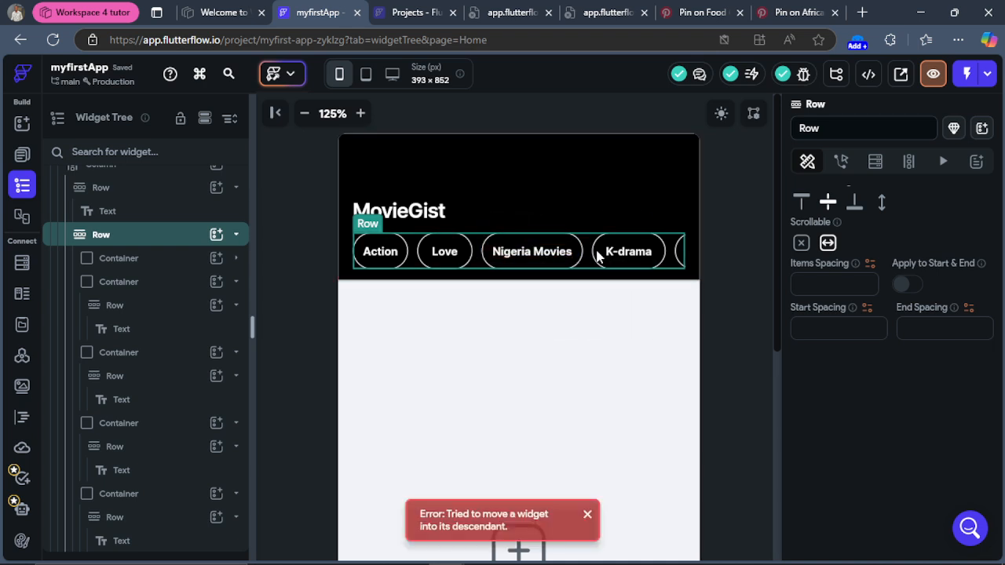
click(682, 262)
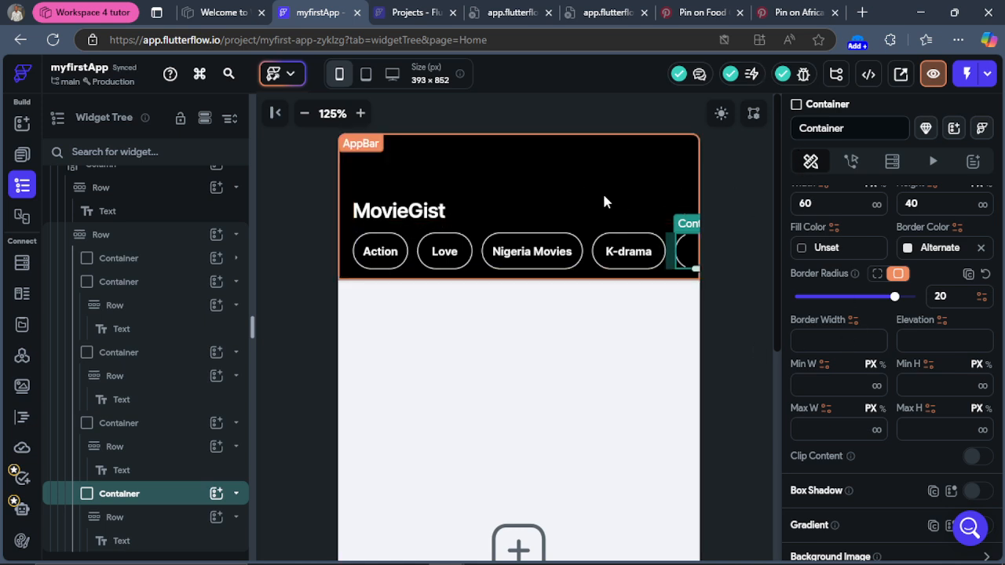
Step: Add a Container beside the MovieGist title in its Row and make it a circle with a 40 px diameter
click(537, 214)
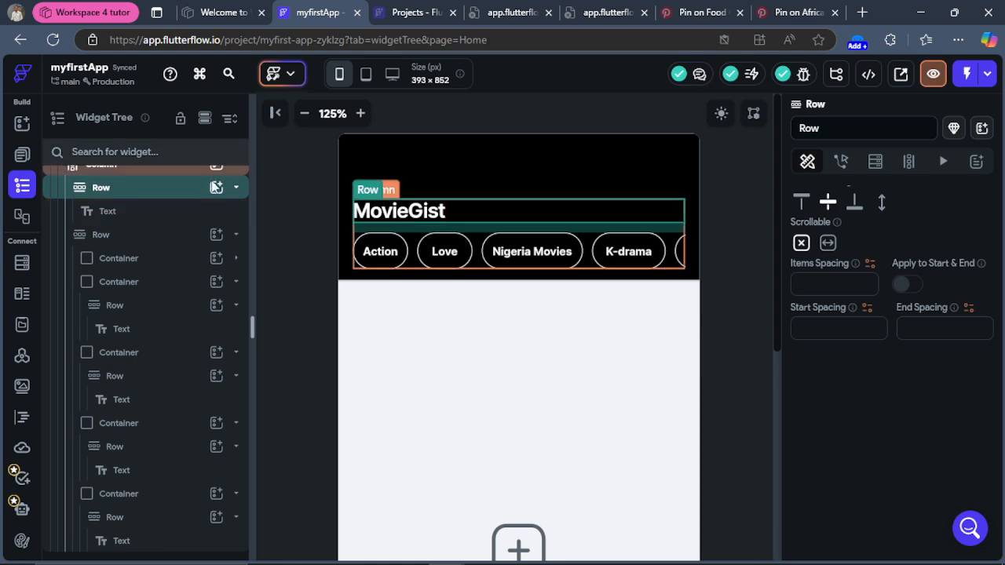
click(215, 189)
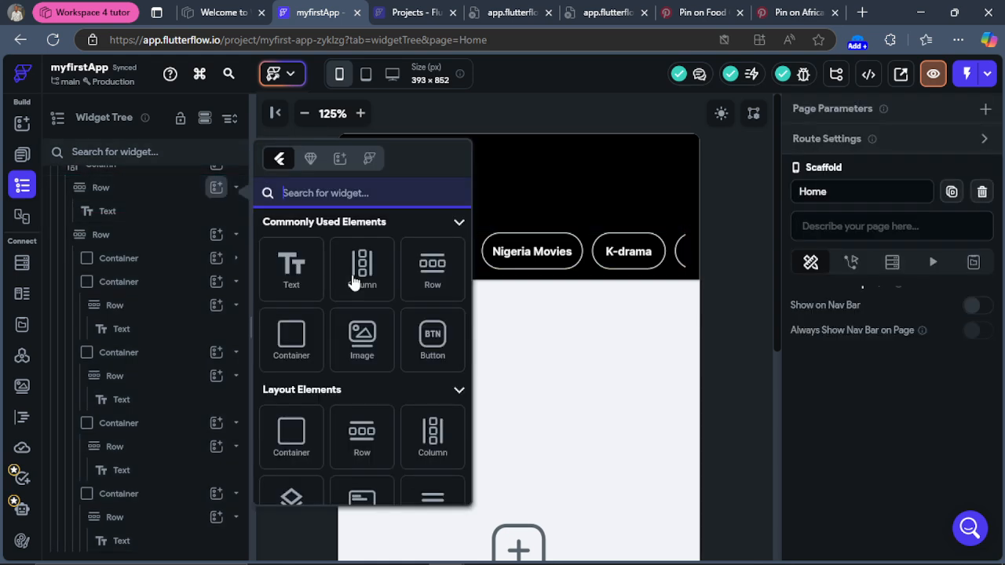
click(287, 346)
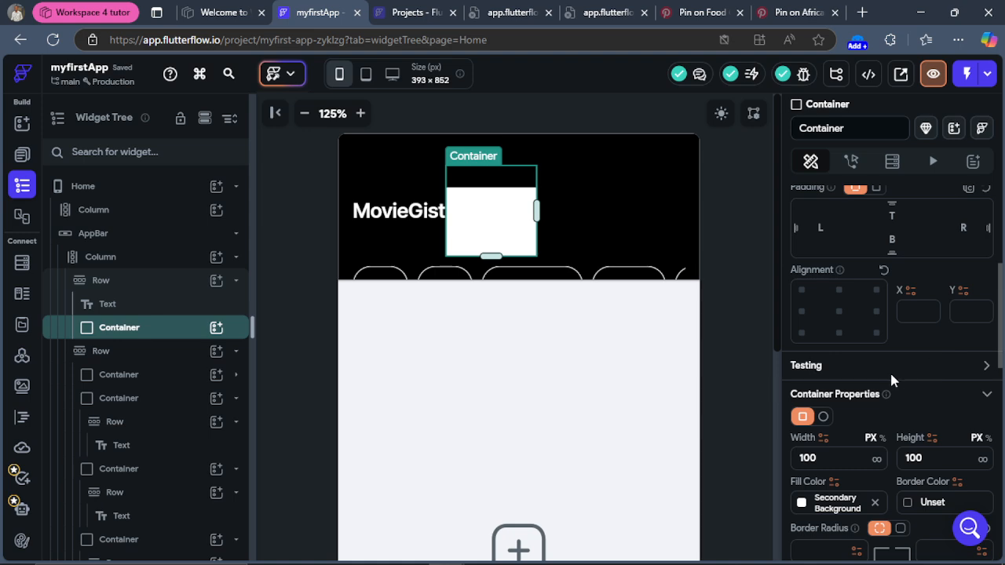
click(823, 417)
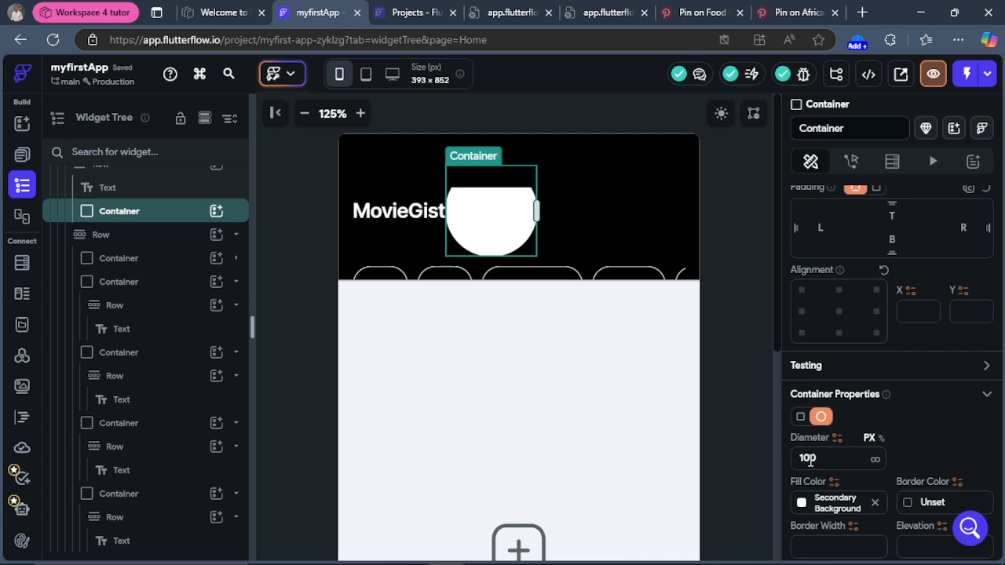
click(801, 457)
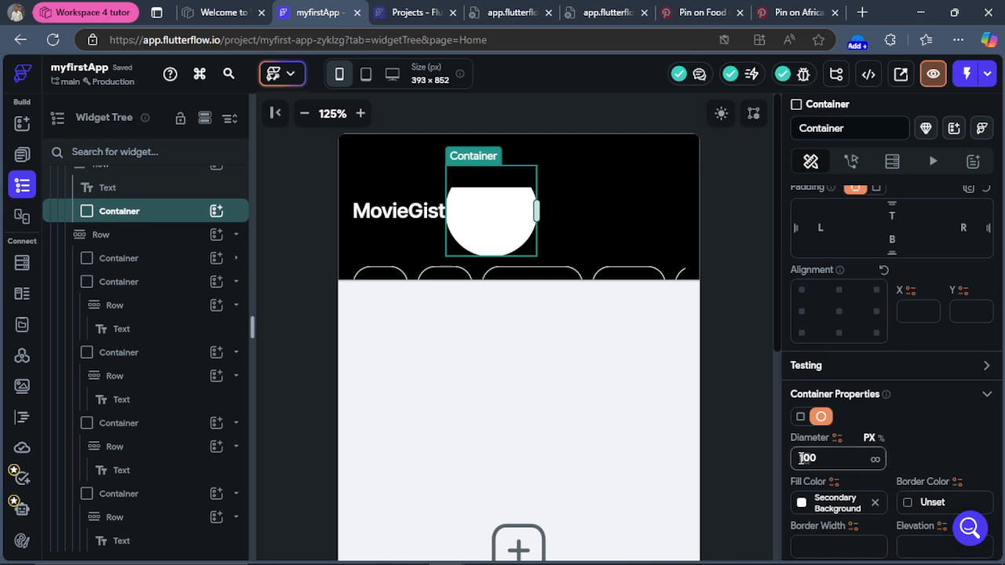
text(40)
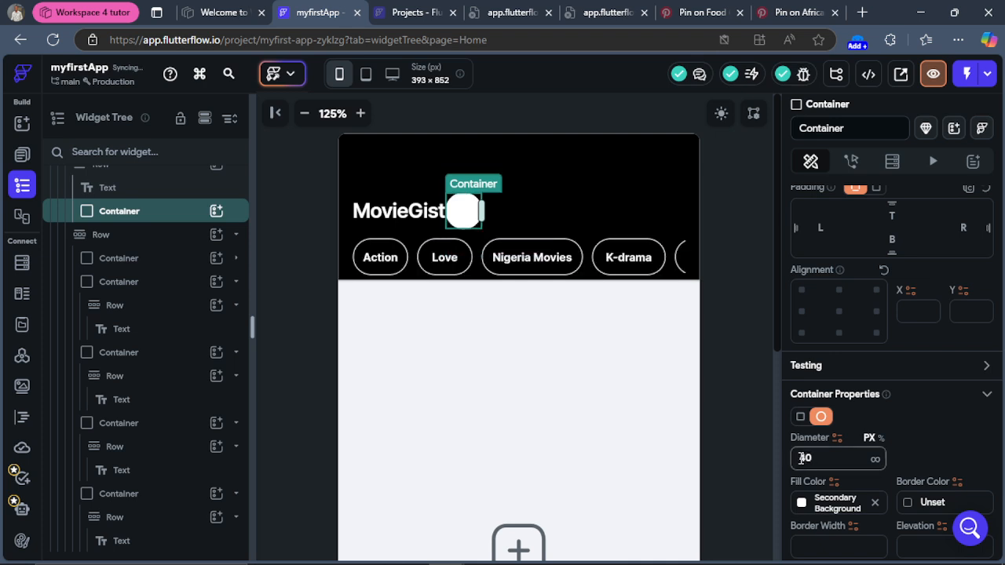
Step: Set the main axis alignment of the MovieGist title Row to Space Between
click(548, 221)
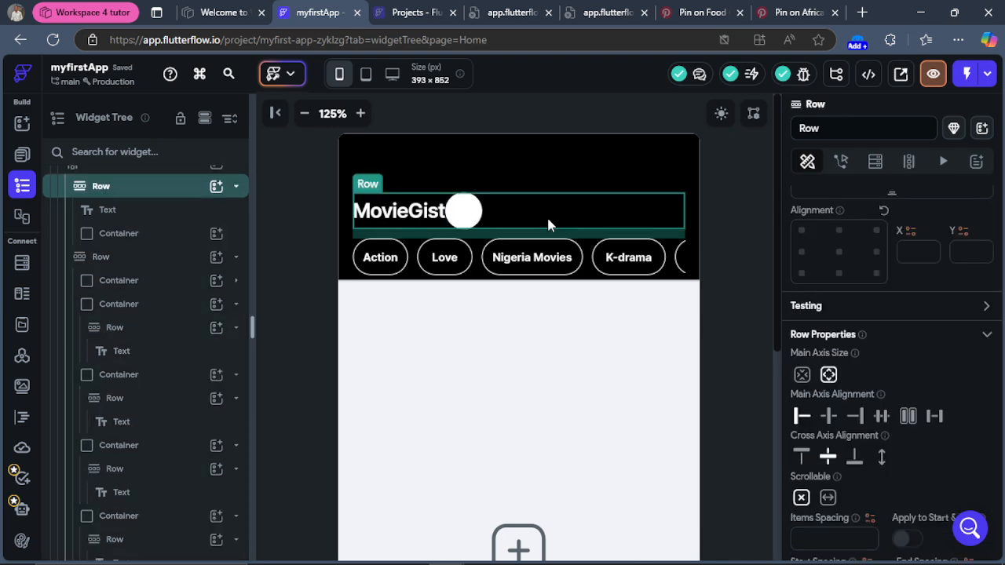
click(935, 417)
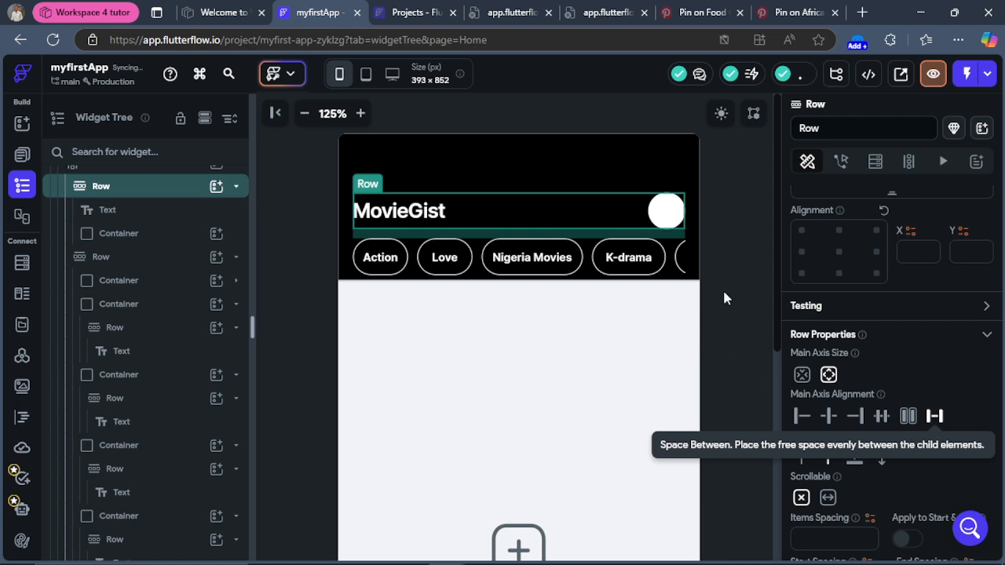
Step: Add a CircleImage inside the circular Container in the title Row and set its diameter to 40 px
click(671, 219)
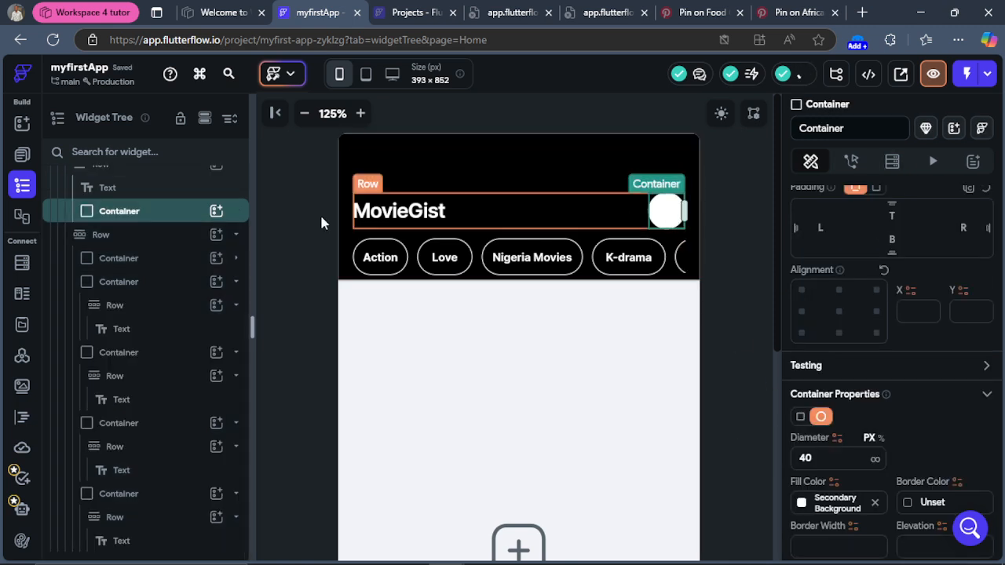
click(215, 212)
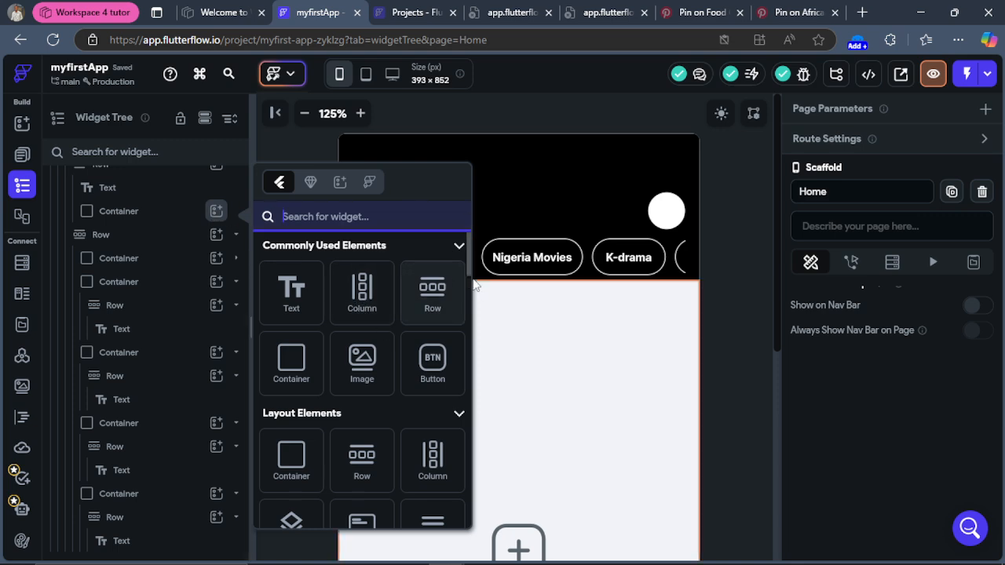
drag(468, 263, 474, 359)
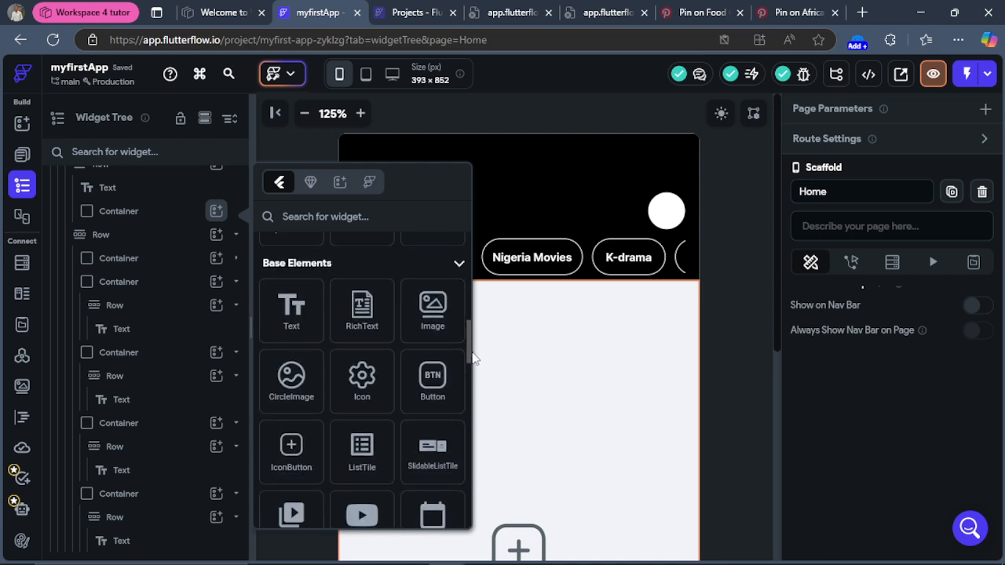
click(290, 381)
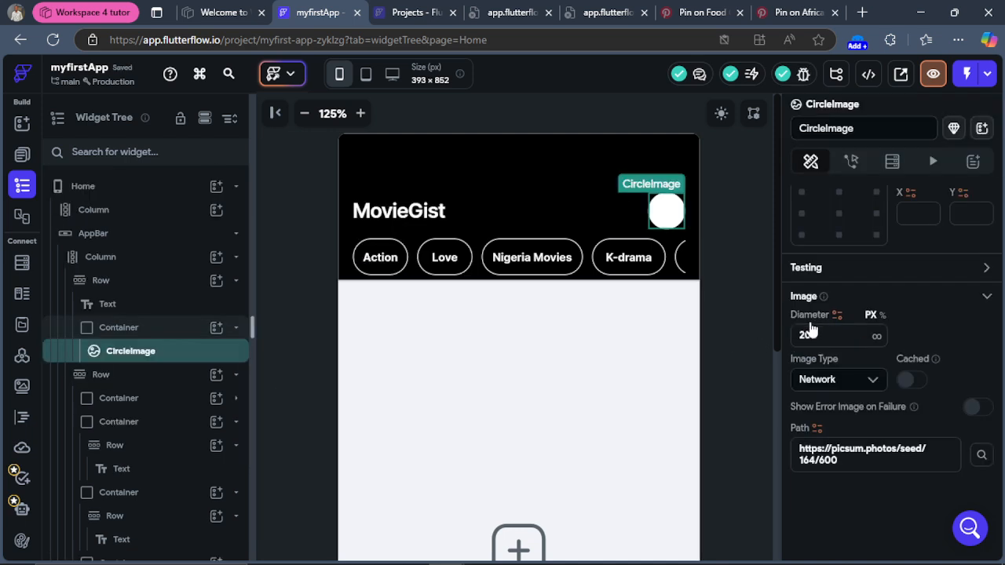
drag(812, 334, 783, 338)
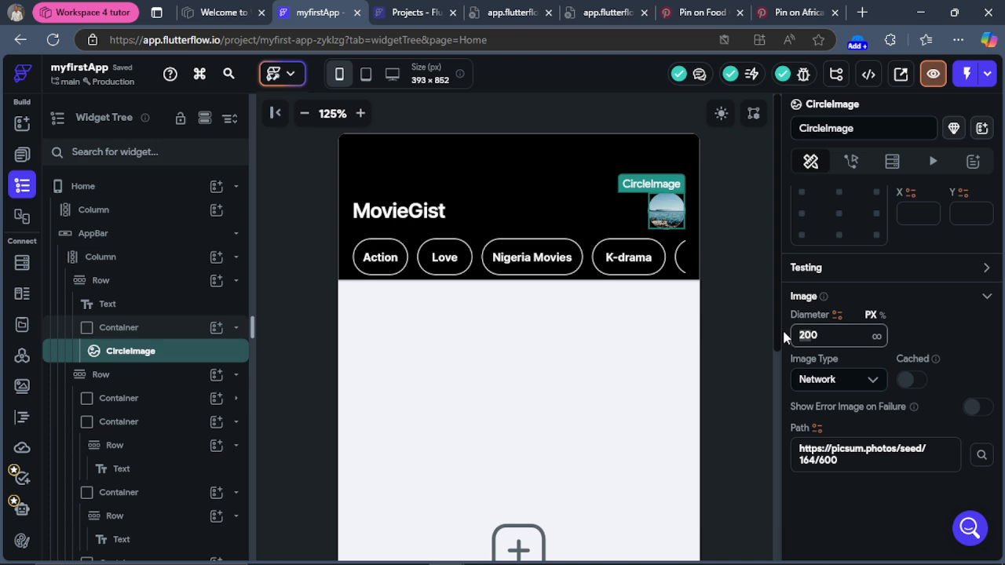
text(40)
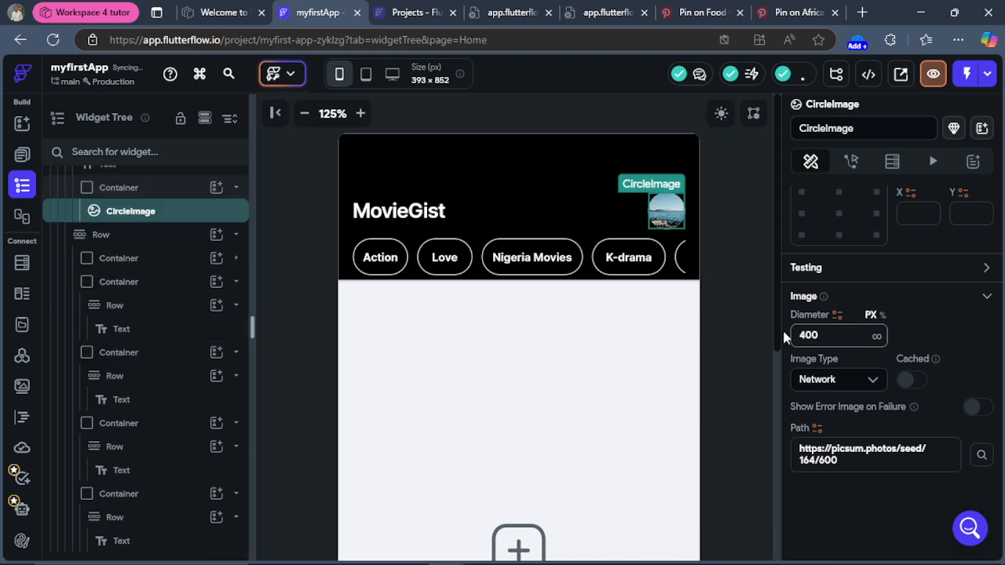
key(BackSpace)
Step: Give the CircleImage in the title Row a uniform padding of 2
click(142, 188)
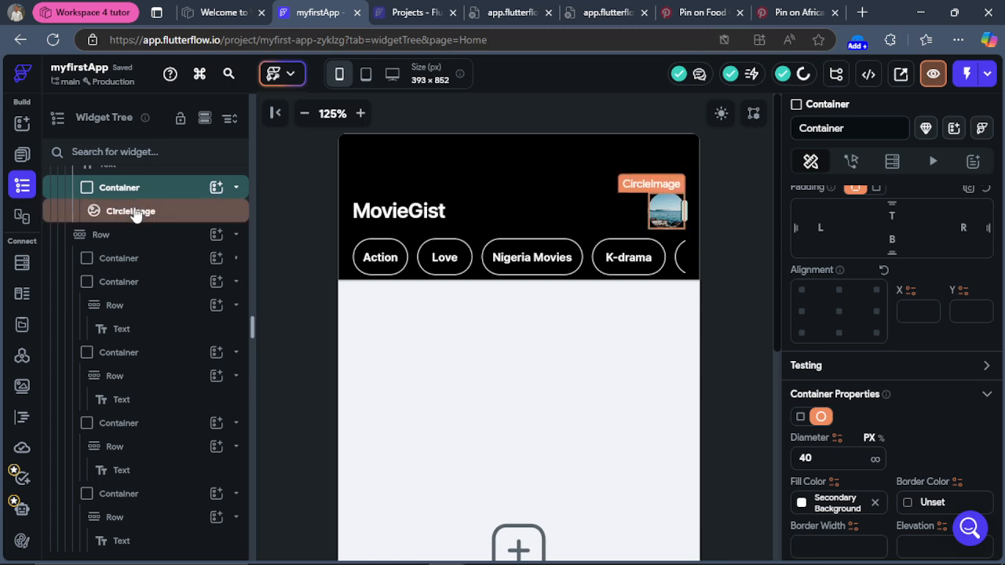
click(135, 213)
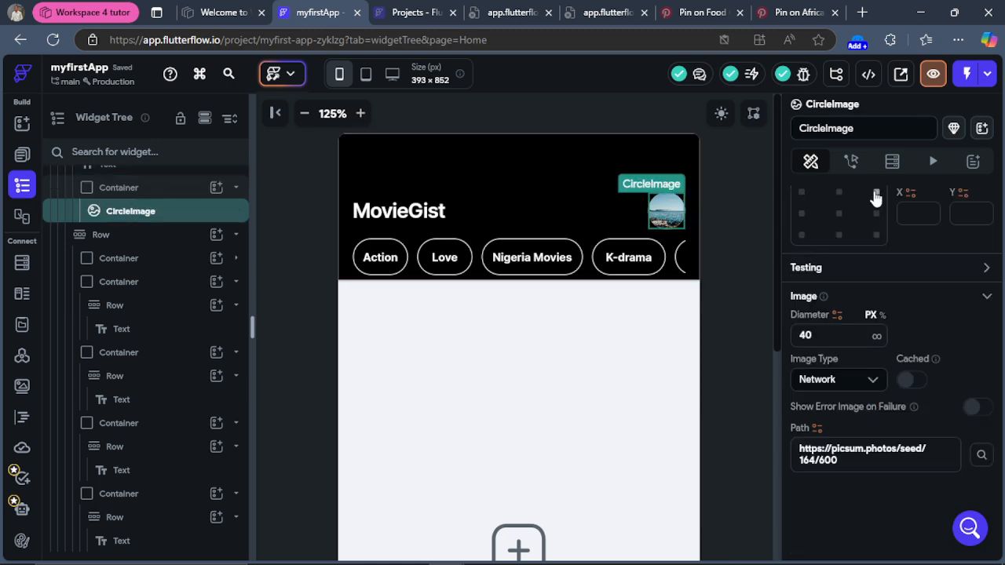
scroll(1003, 351, up, 4)
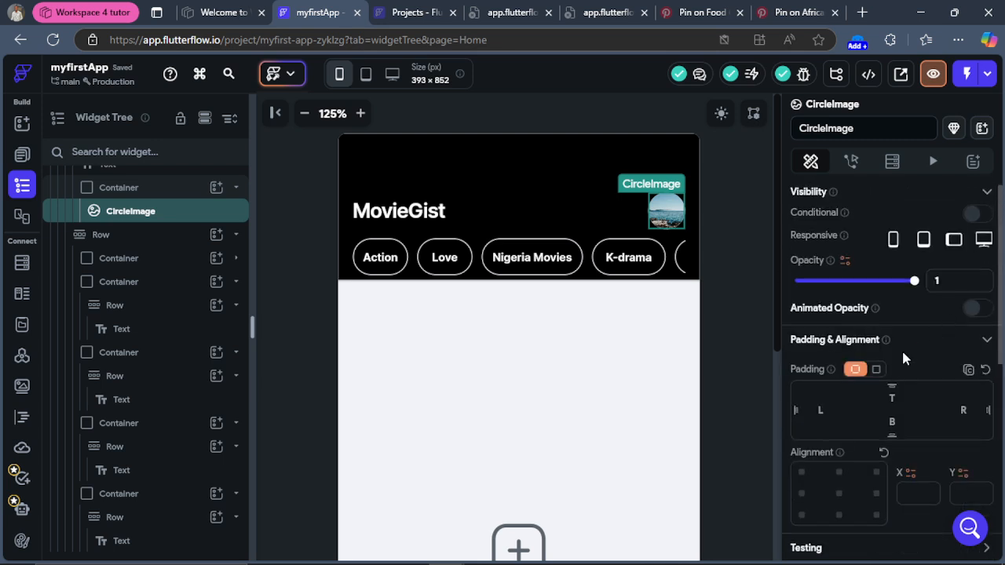
click(877, 369)
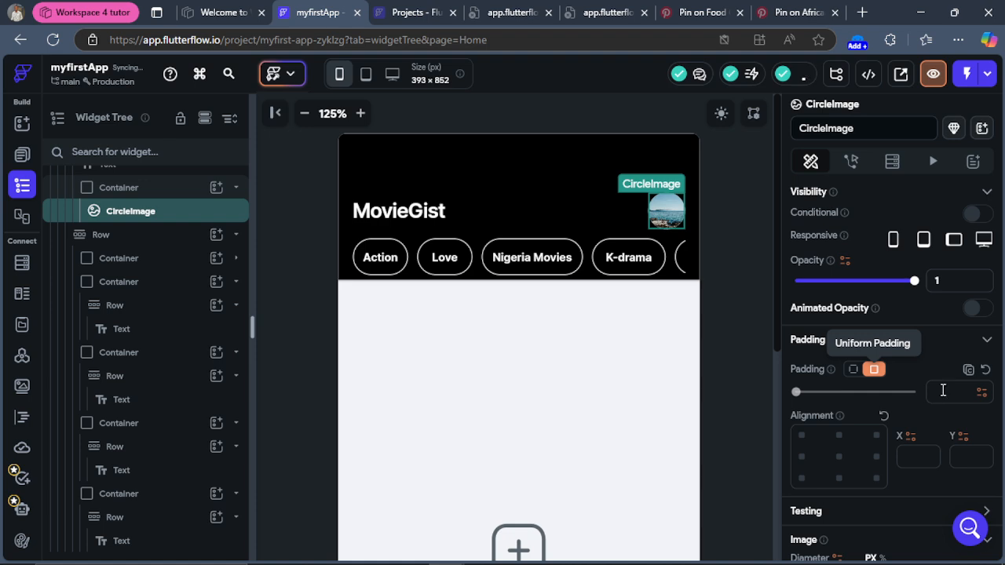
click(943, 390)
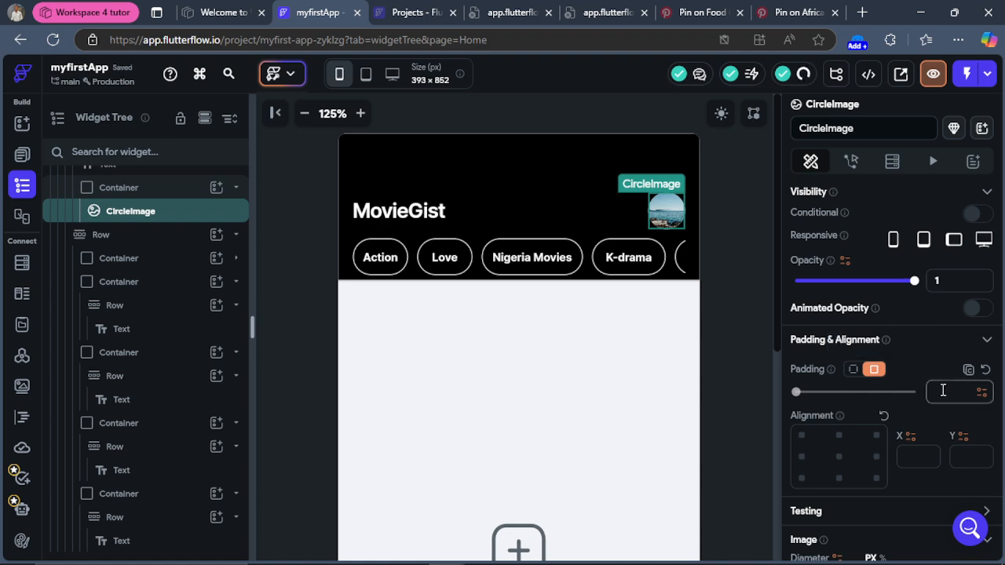
text(4)
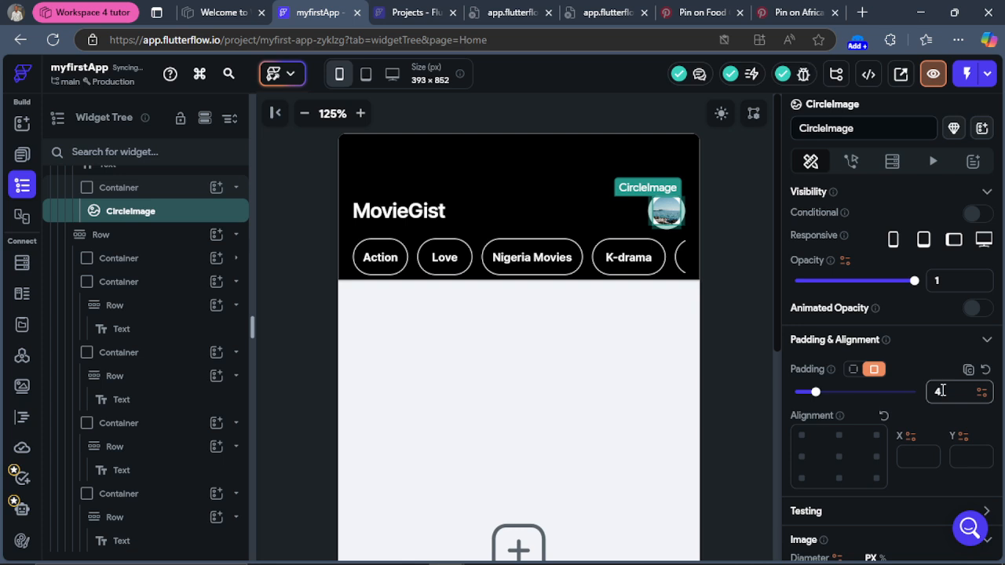
key(BackSpace)
text(2)
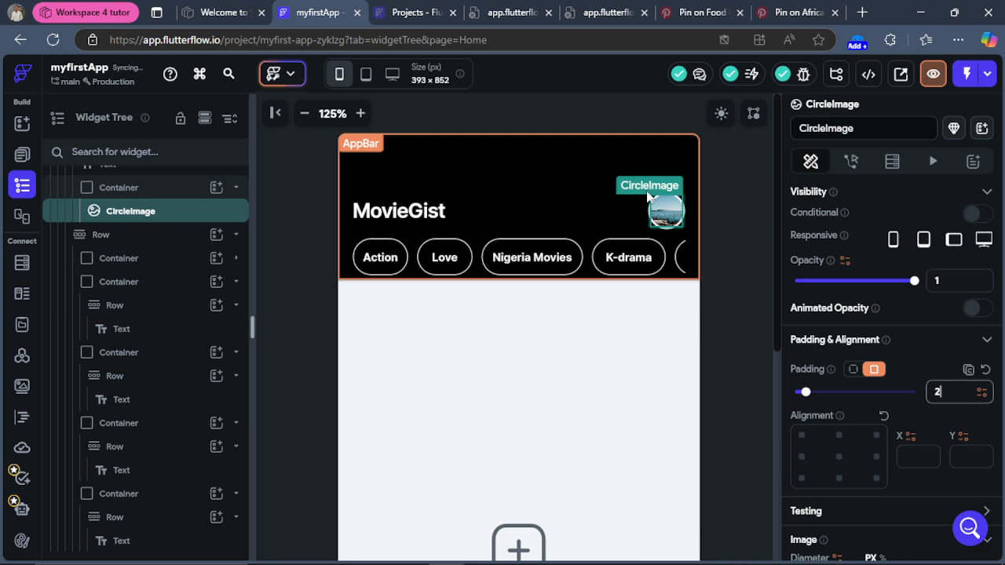
Step: Examine the Home page's app bar and the empty page body below it, with the canvas zoomed out to 100%
click(656, 322)
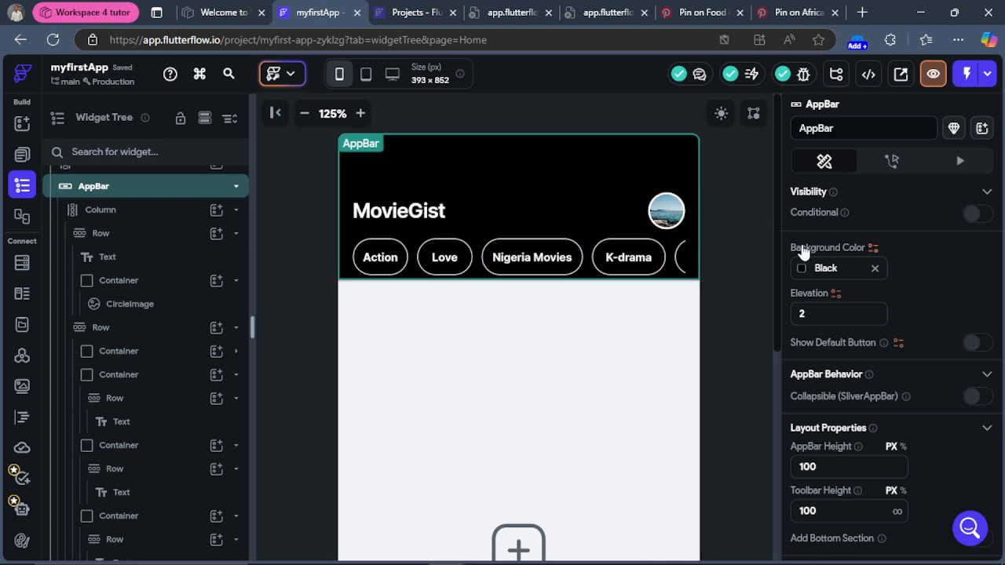
click(777, 284)
scroll(777, 285, down, 1)
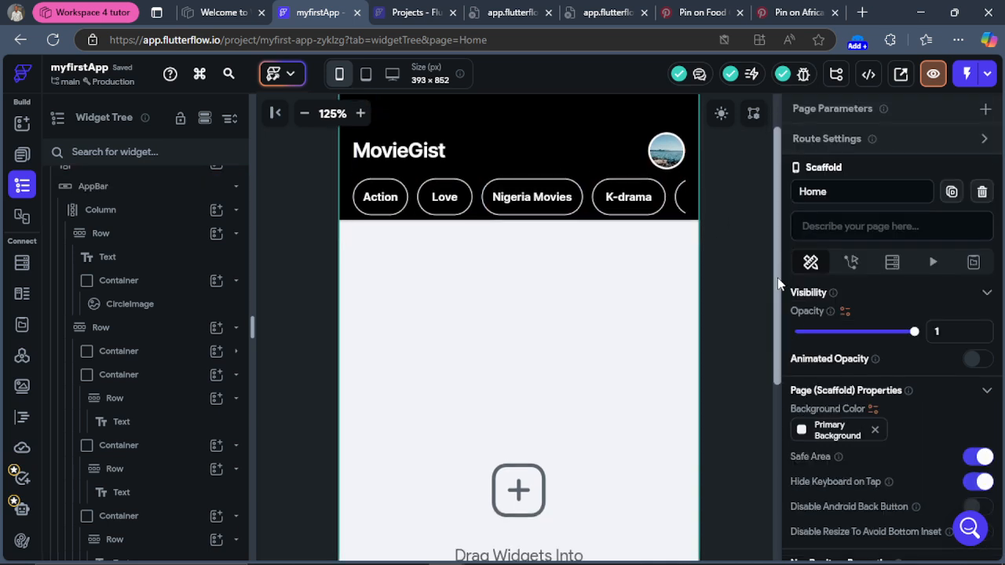
drag(777, 284, 777, 238)
scroll(777, 246, down, 2)
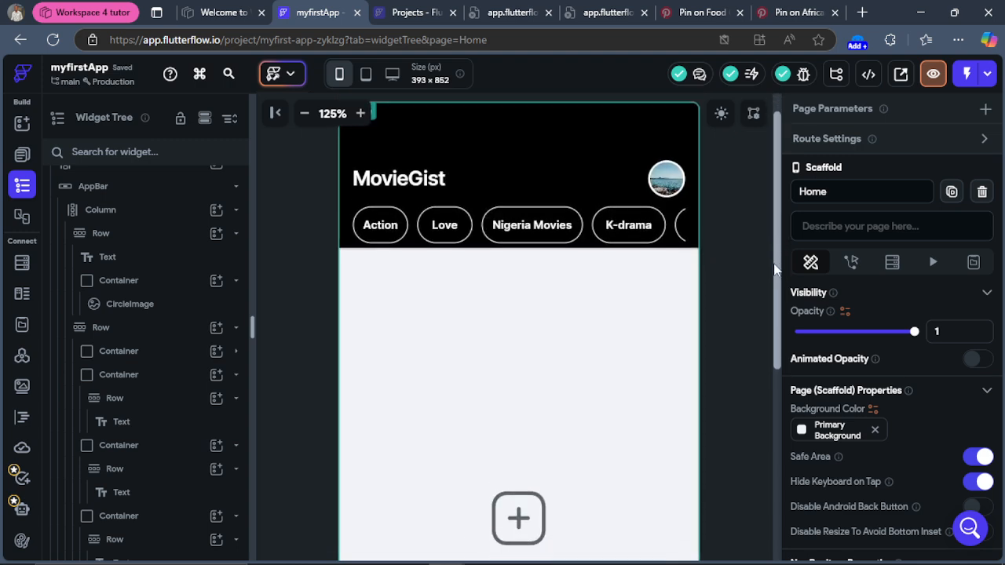
drag(776, 263, 773, 212)
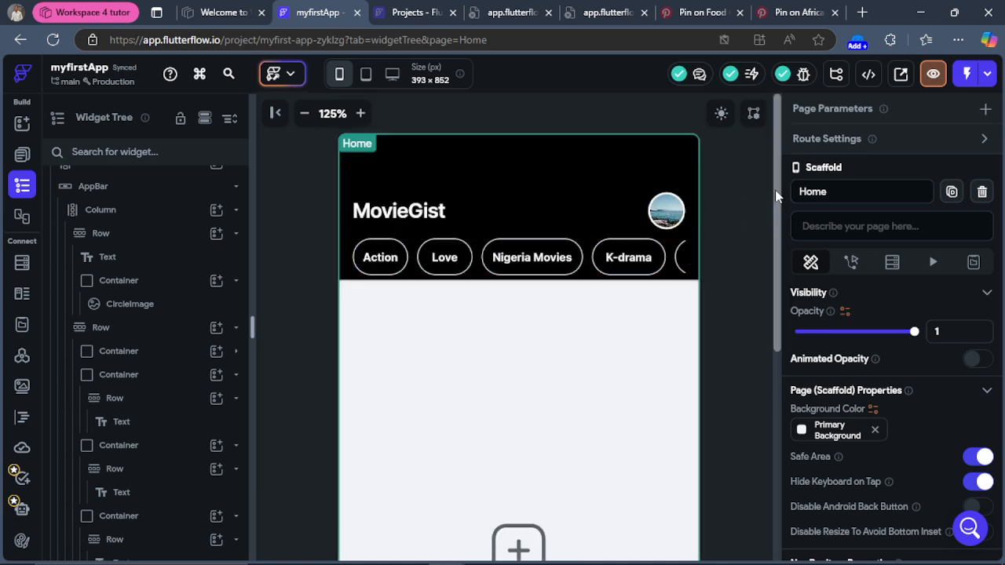
drag(776, 192, 781, 234)
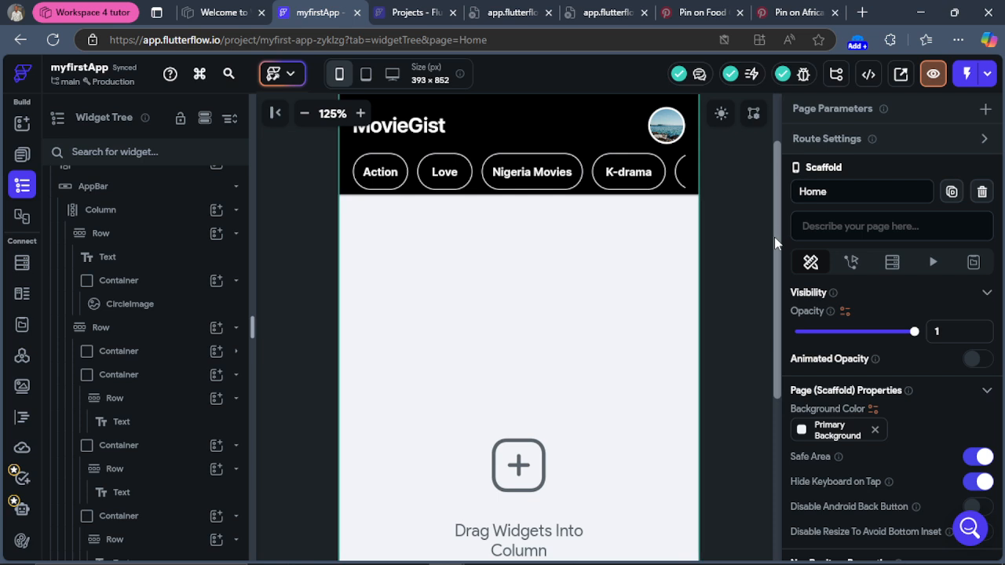
drag(775, 235, 772, 181)
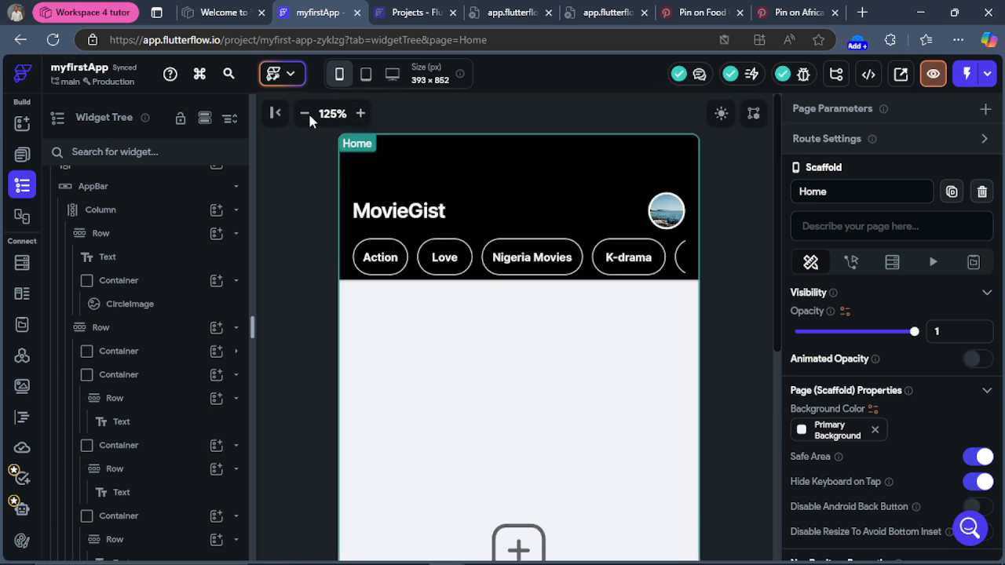
click(305, 114)
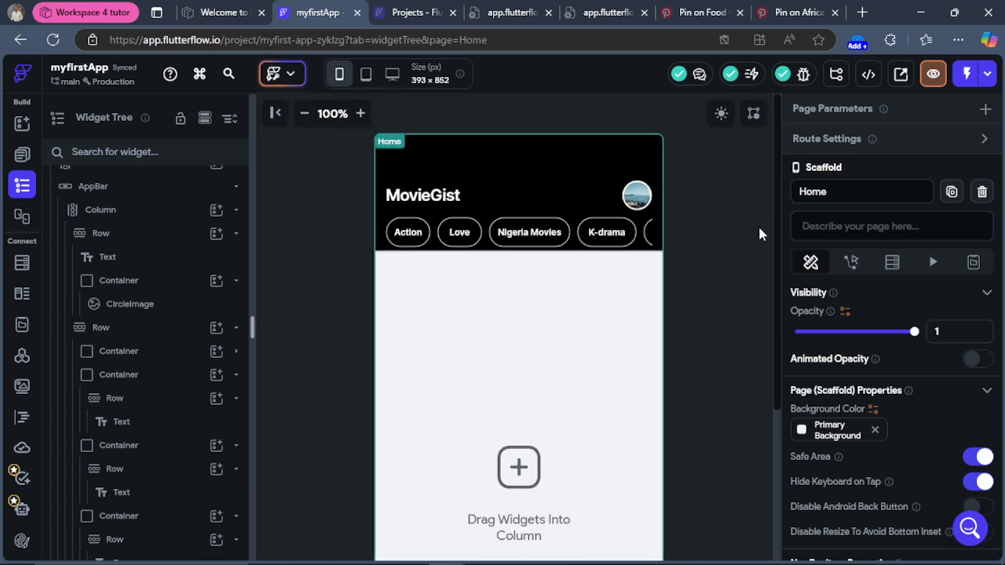
drag(782, 262, 733, 317)
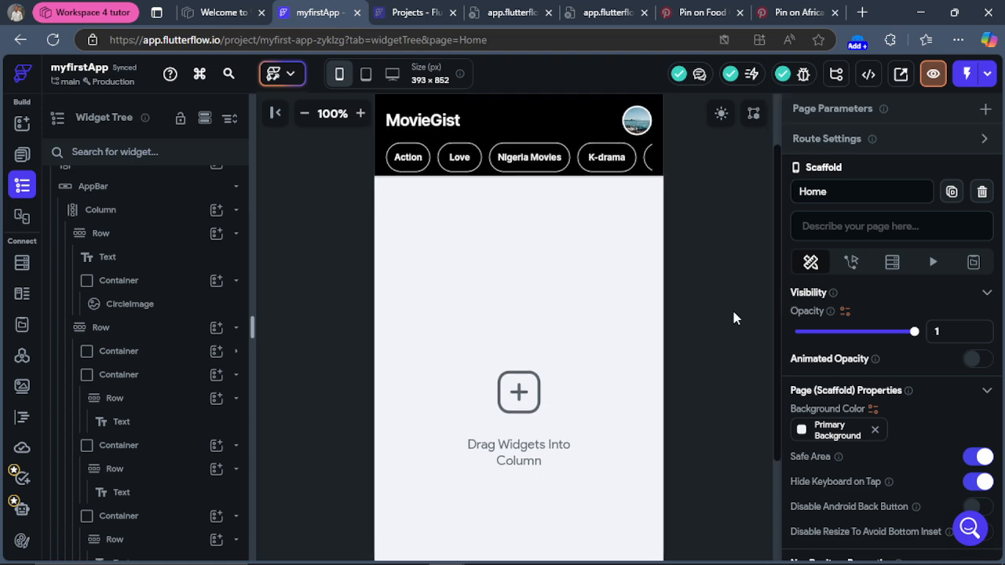
Step: Collapse the app bar's Column in the widget tree and add a Container inside the Home page's body Column
click(302, 118)
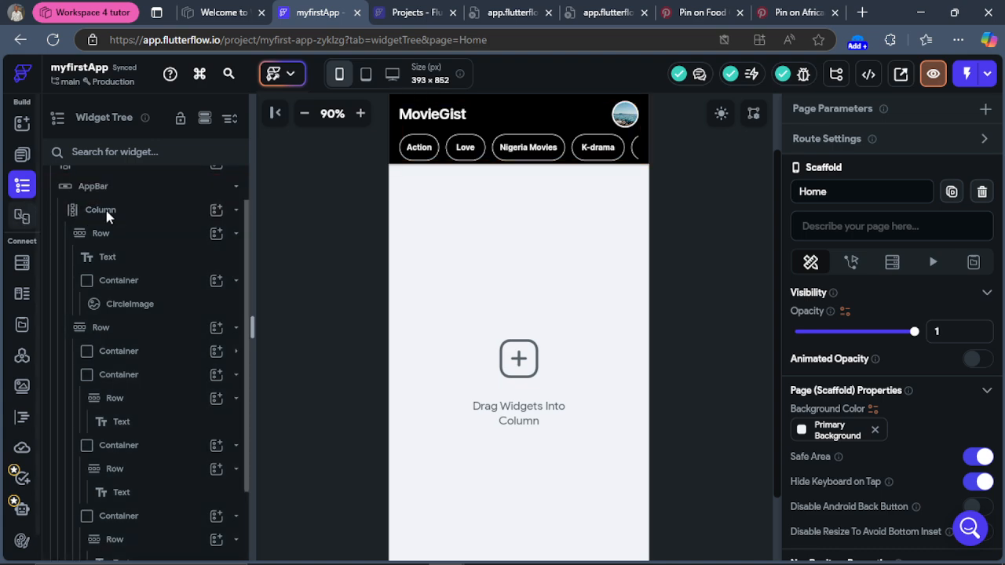
click(236, 210)
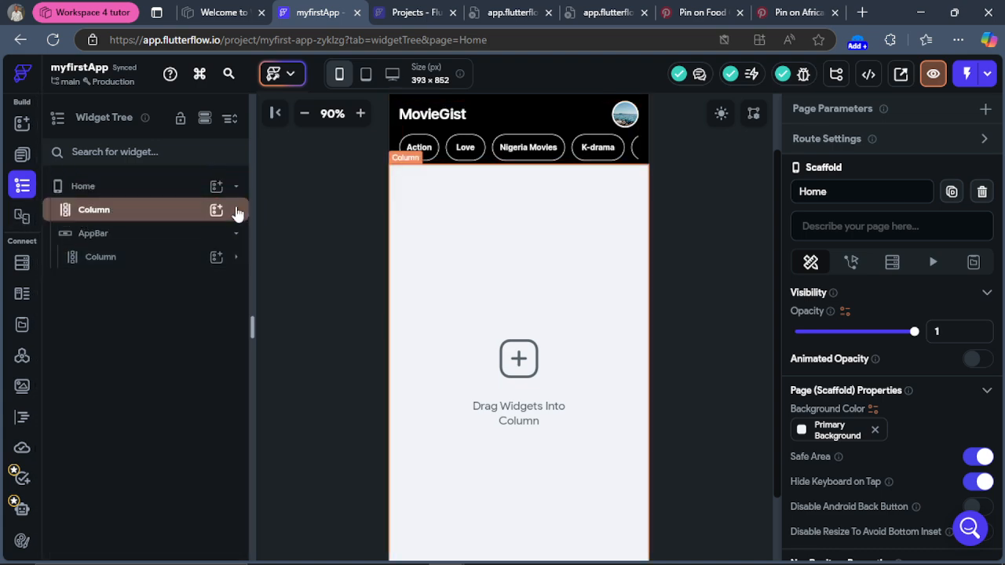
click(240, 210)
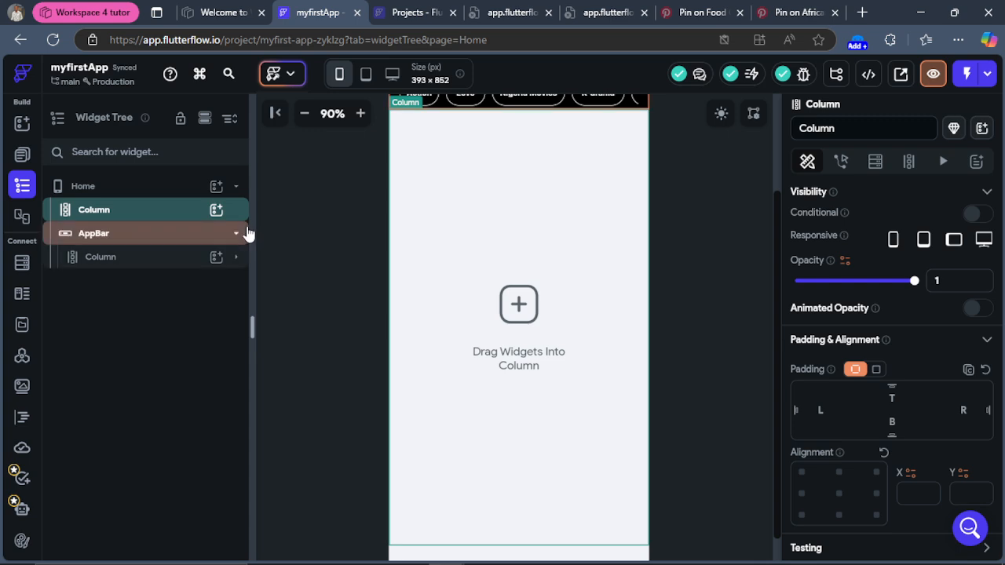
click(217, 212)
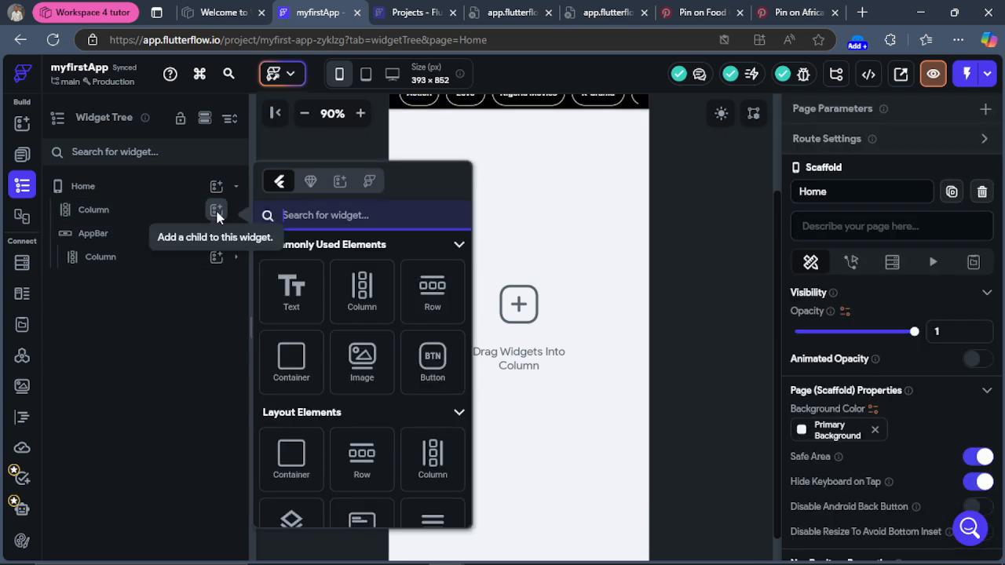
click(291, 359)
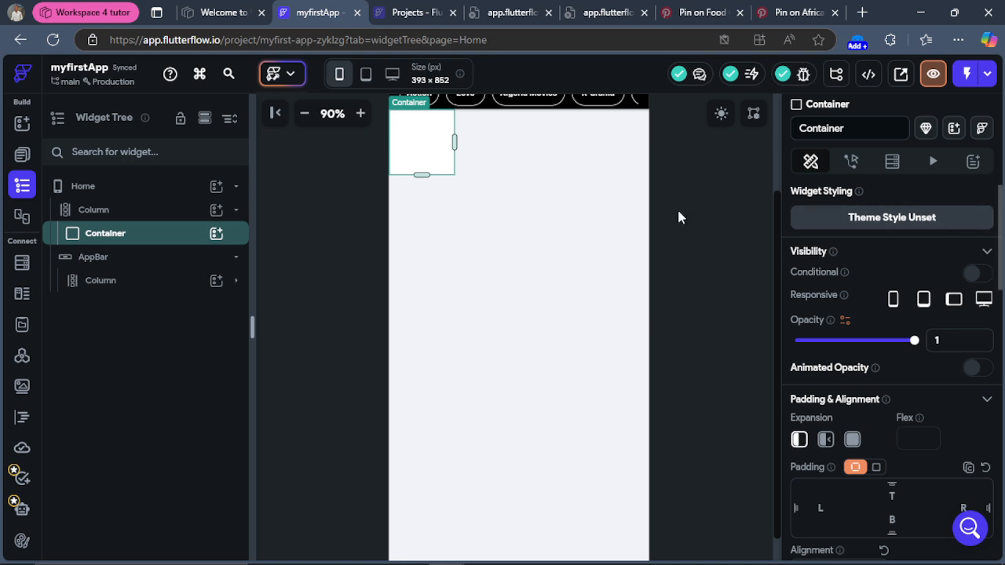
Step: Wrap the Home page's body Column in a Container
click(106, 212)
right_click(106, 214)
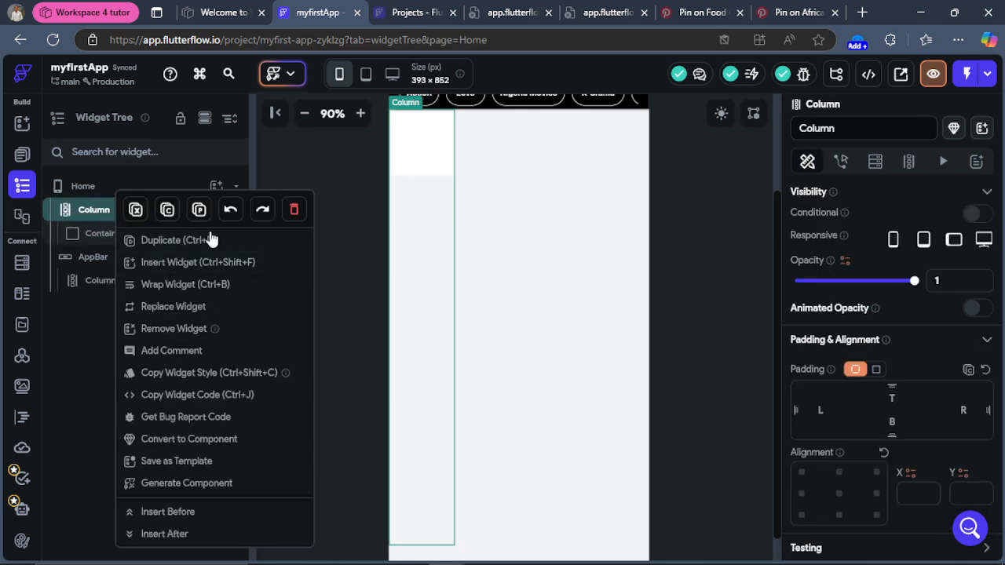
click(159, 287)
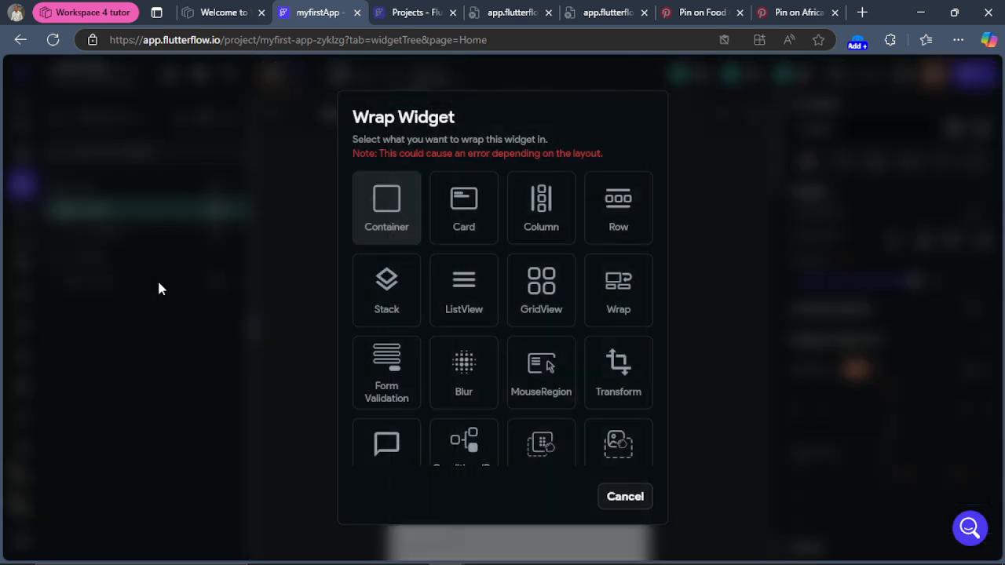
click(378, 207)
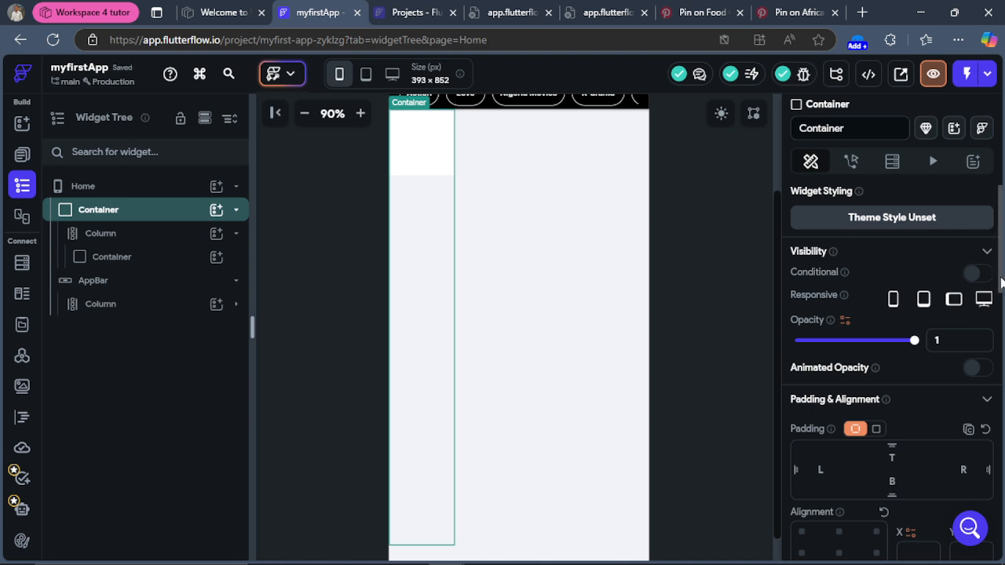
Step: Set both the width and height of the Container around the body Column to infinity
scroll(892, 375, down, 4)
scroll(910, 357, down, 1)
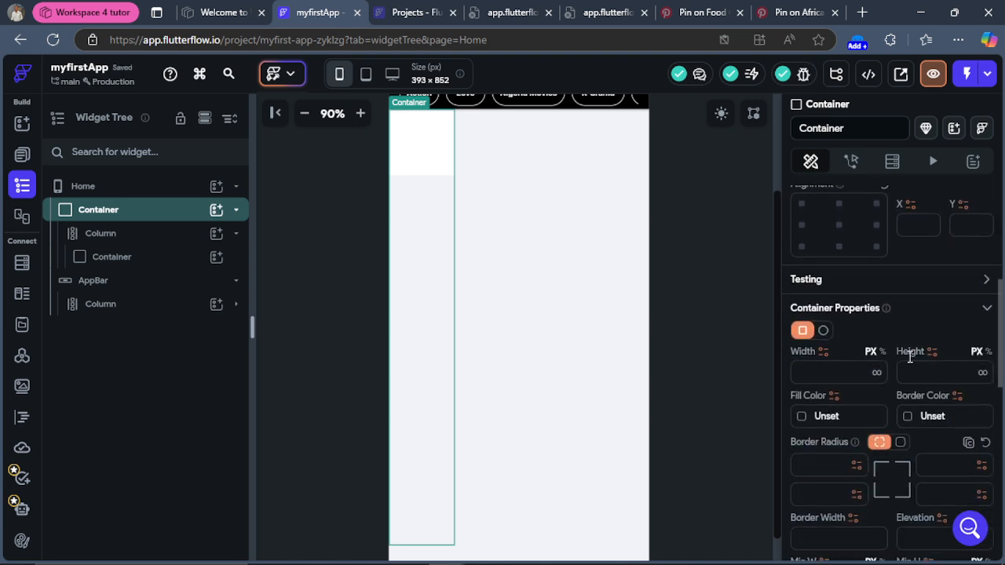
click(877, 374)
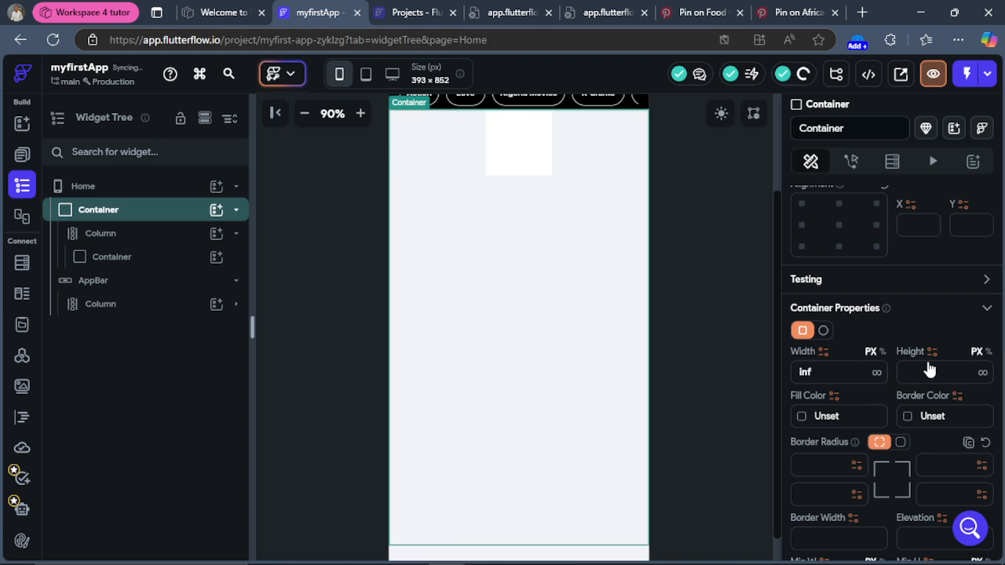
click(983, 376)
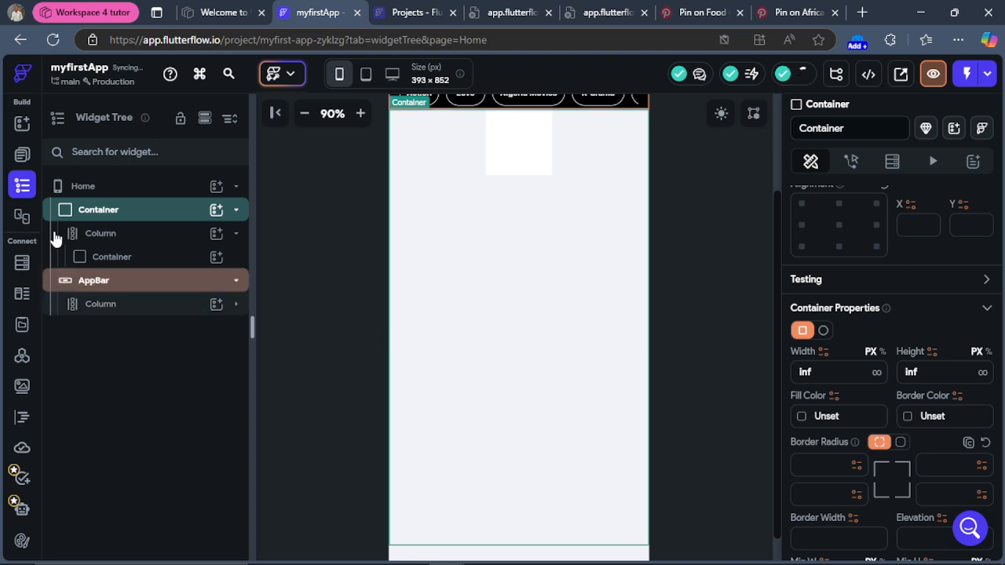
Step: Add a ListView inside the Container nested in the body Column
click(112, 257)
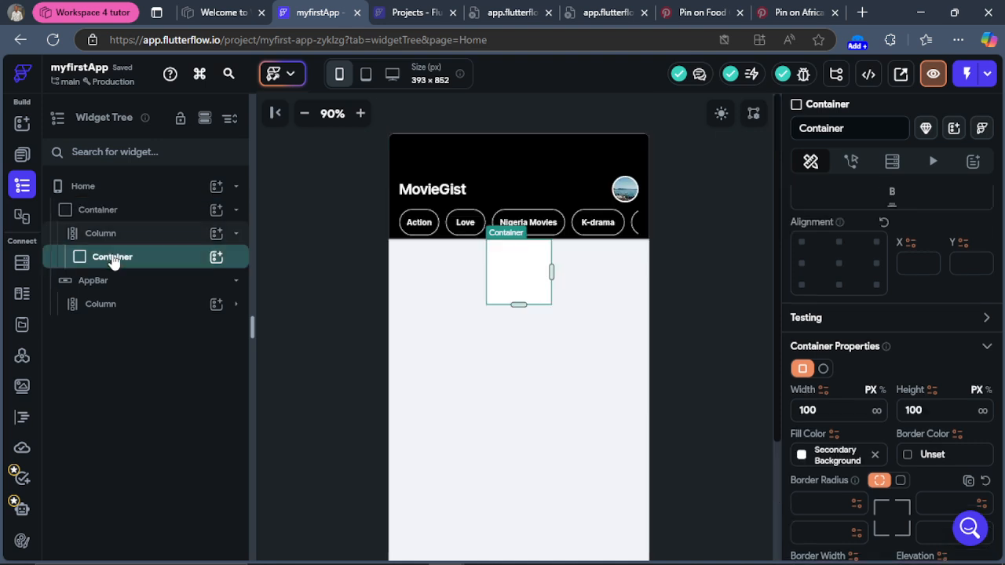
click(212, 259)
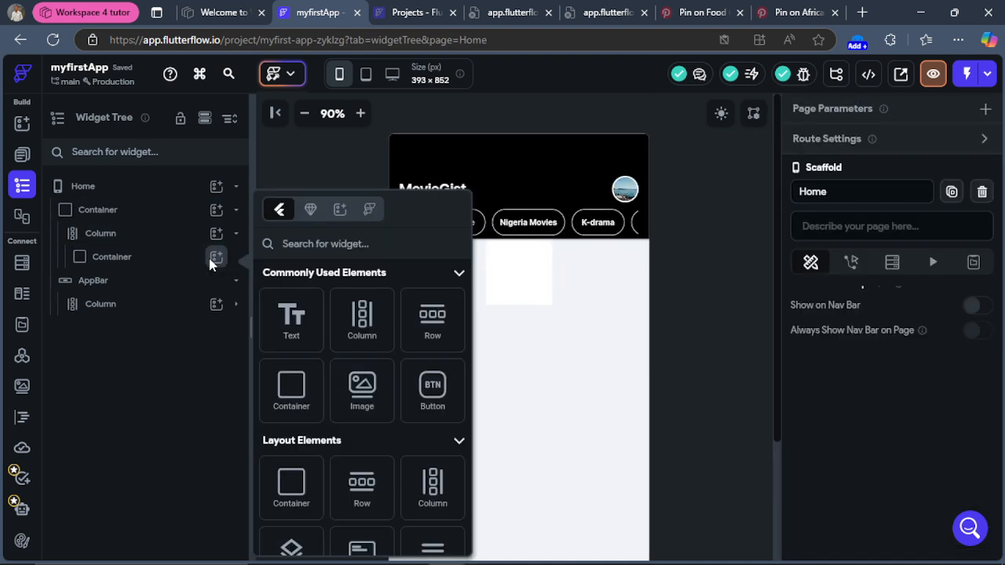
text(list)
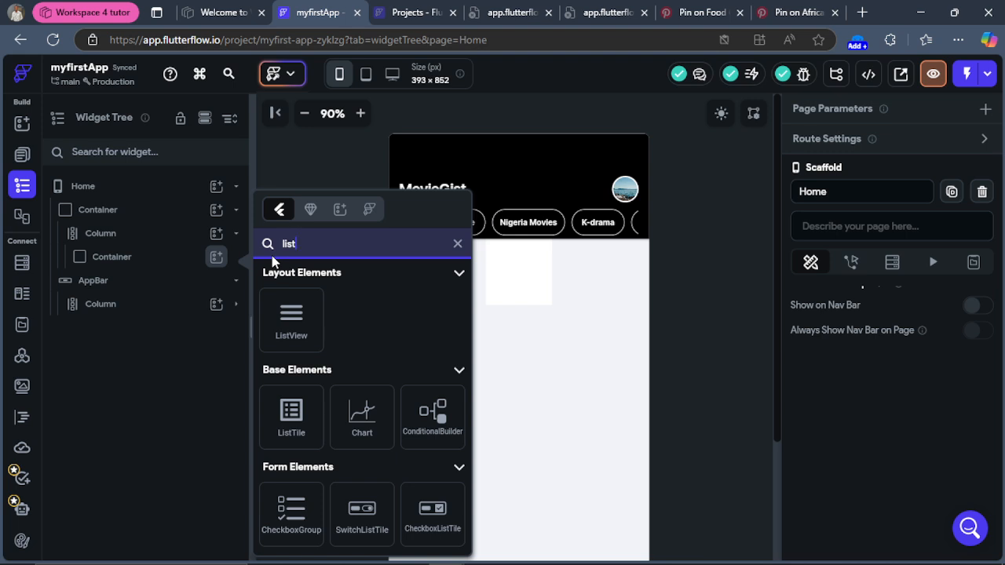
click(290, 338)
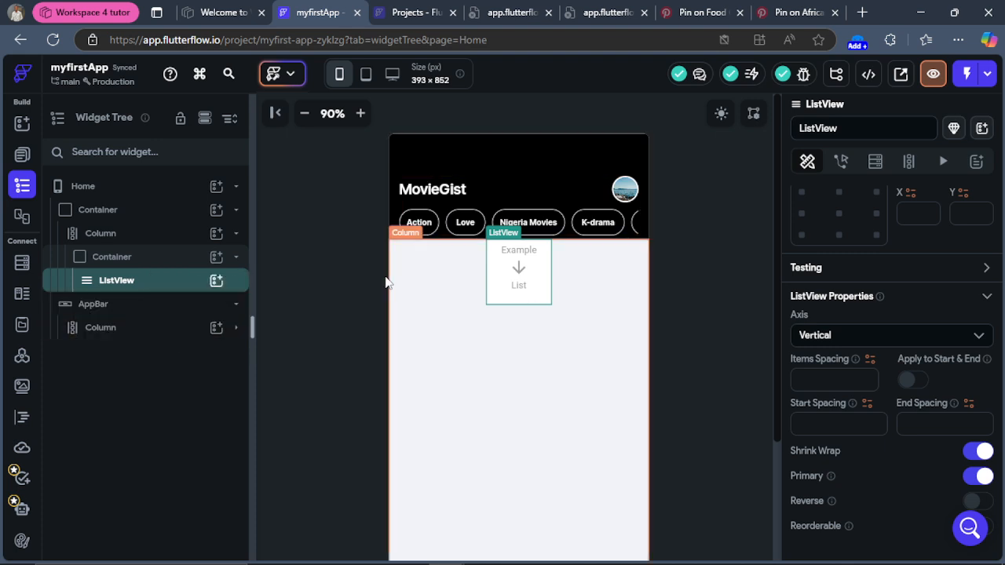
Step: Give the Container that holds the ListView a uniform padding of 10
click(134, 262)
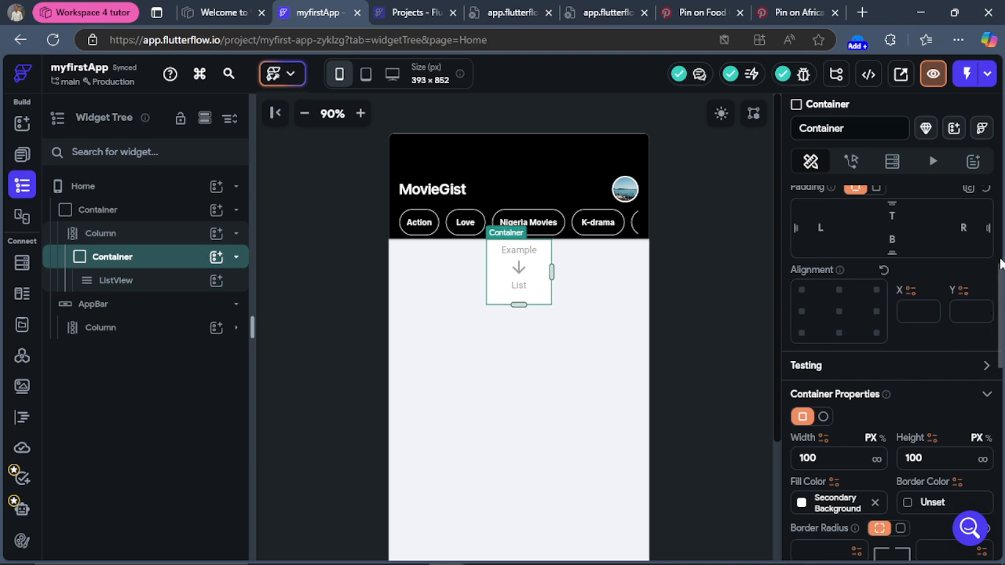
drag(998, 272, 998, 256)
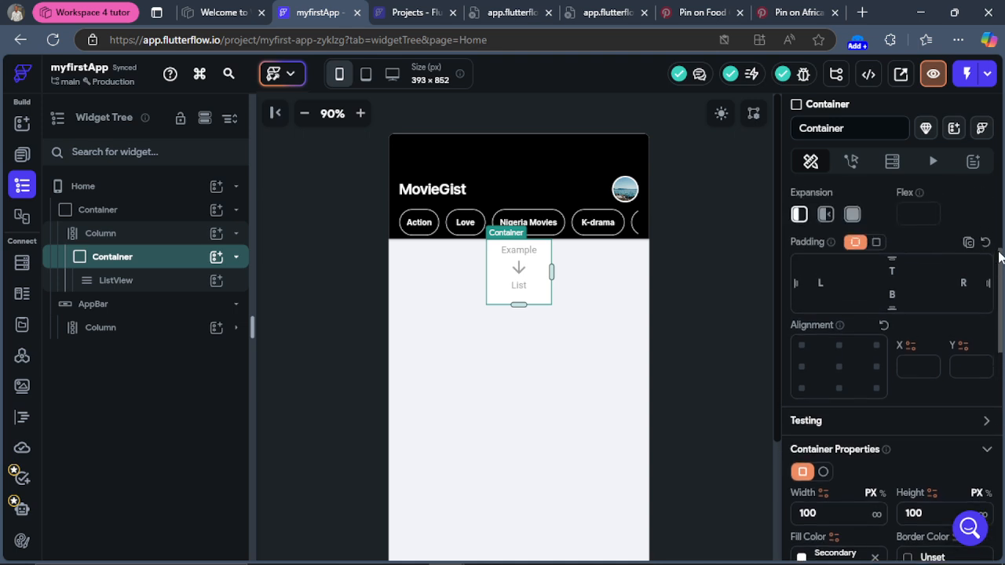
click(874, 242)
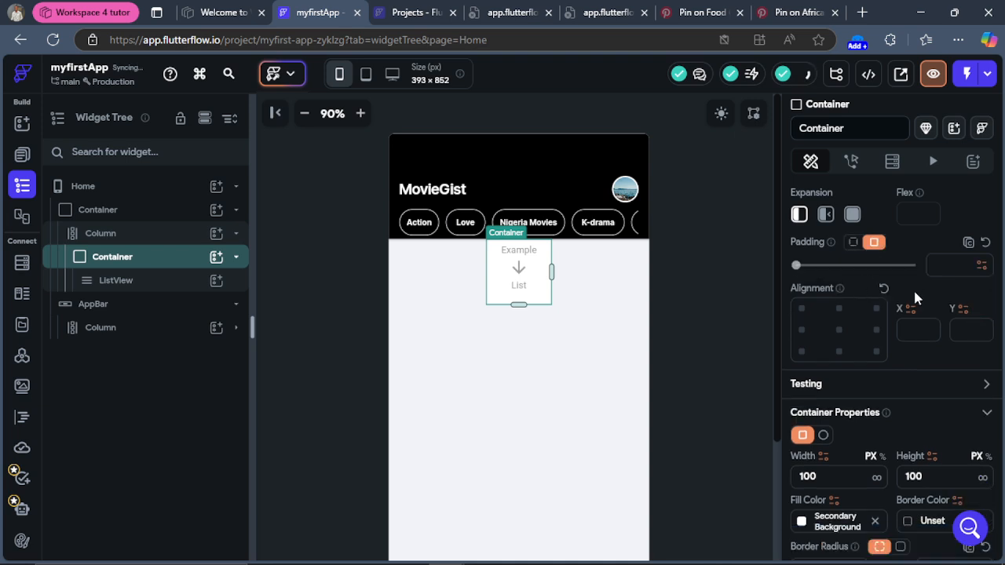
text(10)
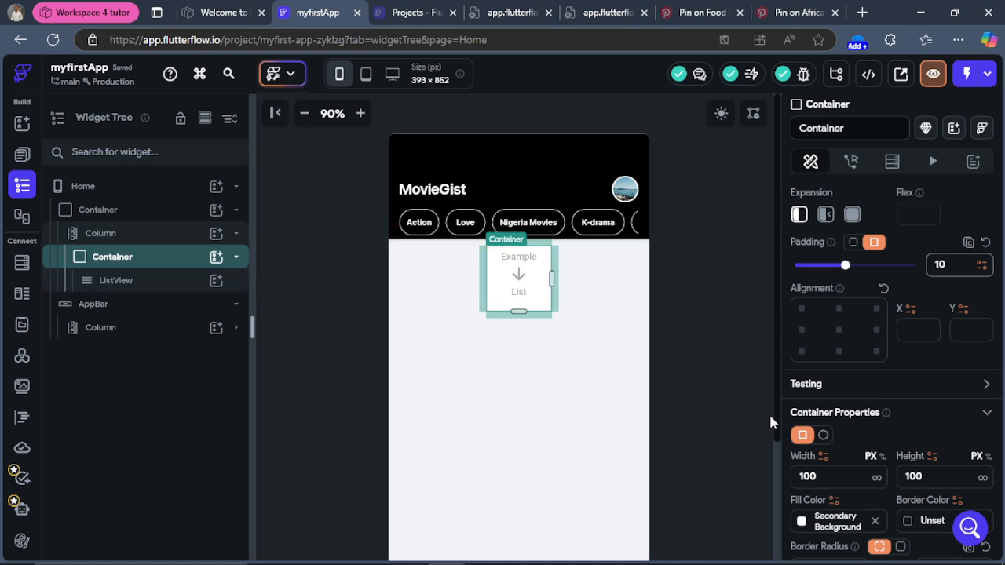
Step: Set the width of the ListView's parent Container to infinity and its height to 100%
click(877, 477)
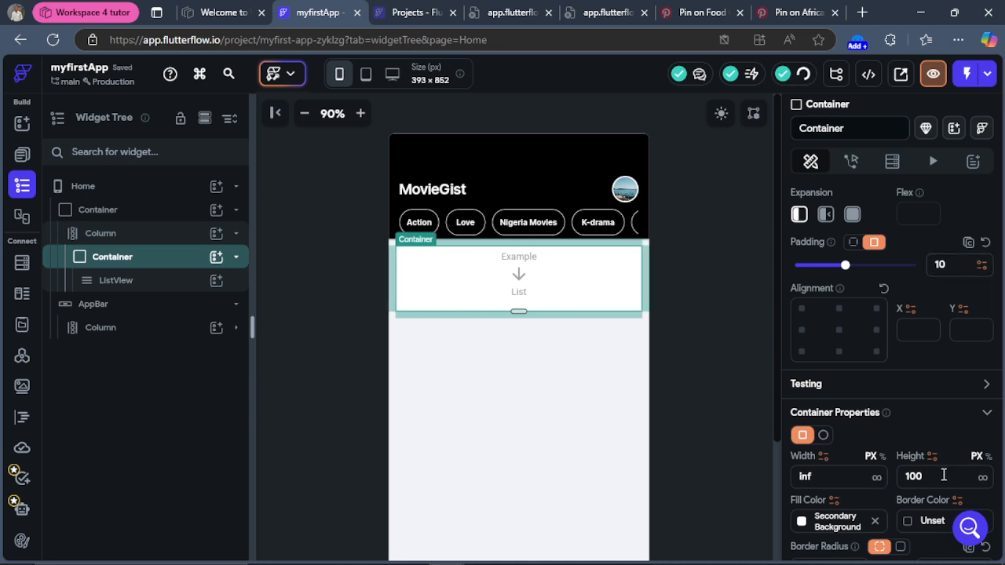
click(988, 458)
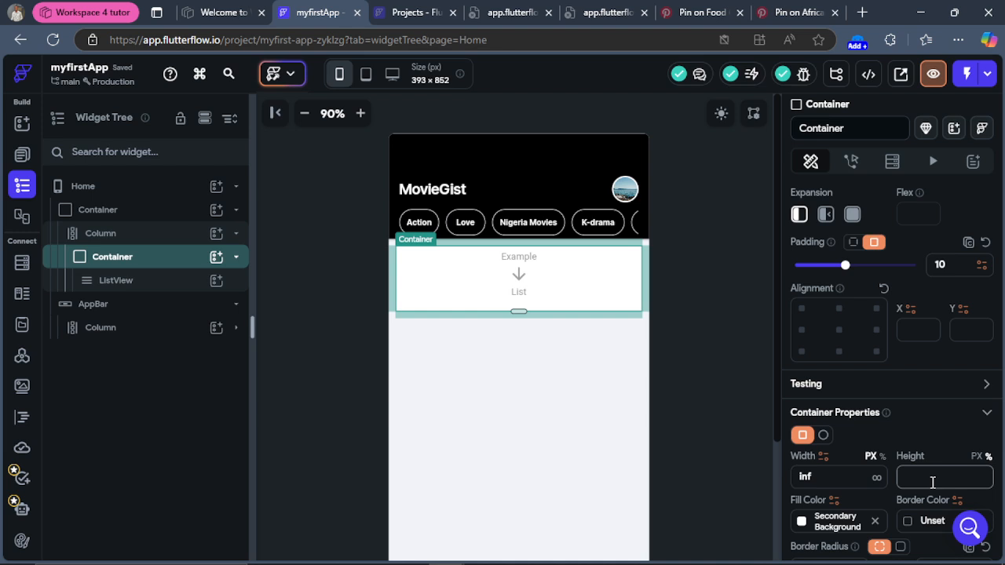
text(100)
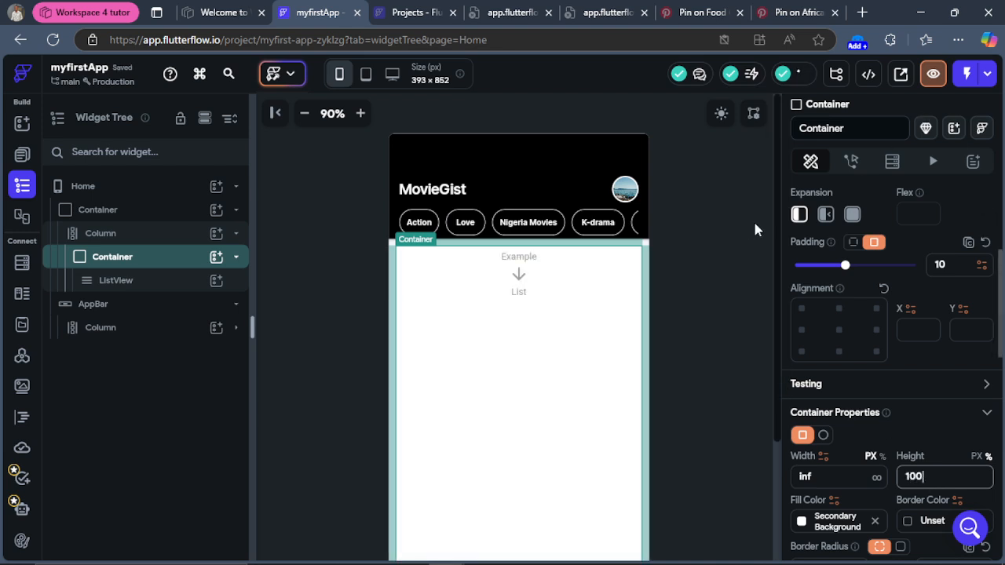
drag(776, 240, 796, 188)
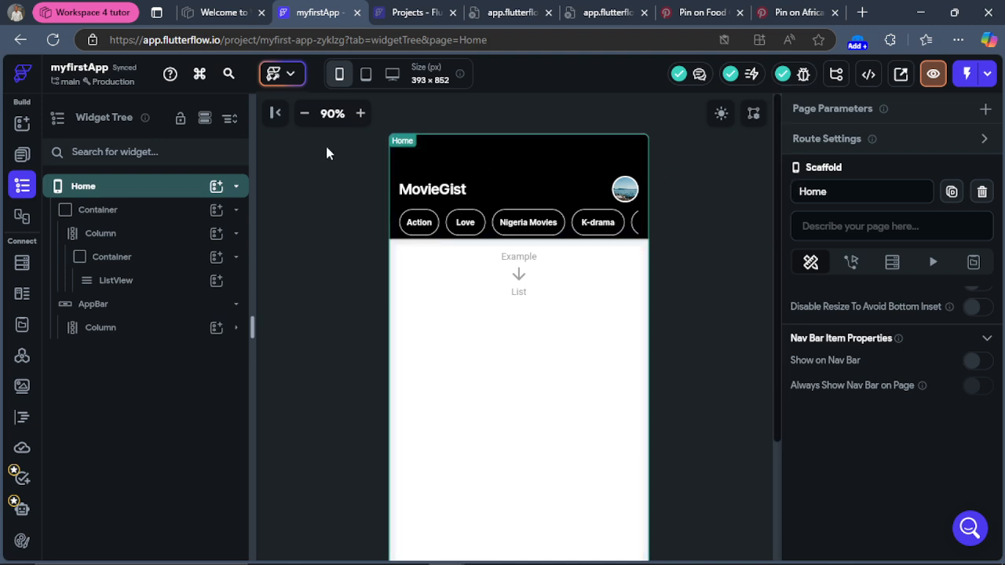
Step: Add a Card inside the ListView in the page body
click(306, 115)
click(305, 115)
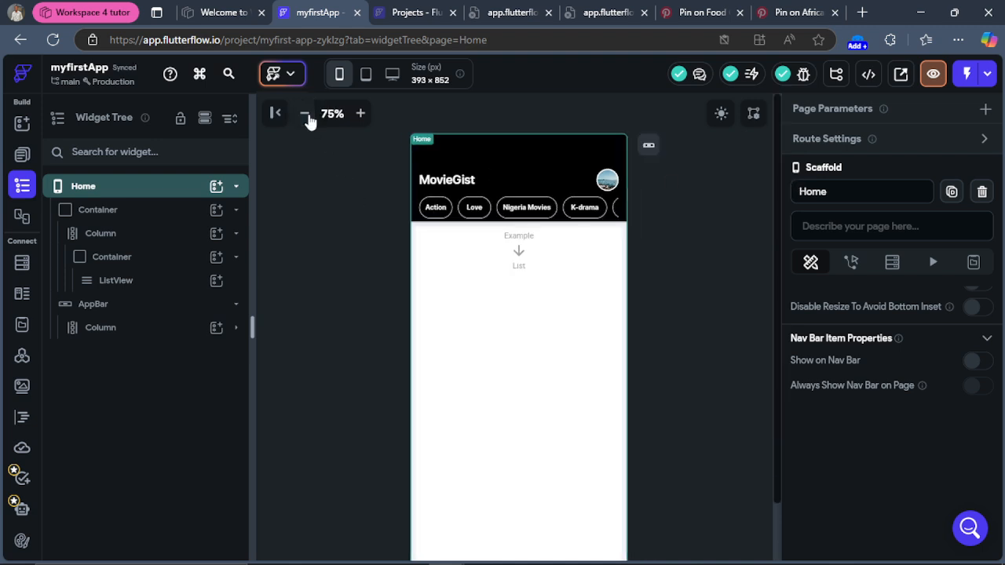
click(305, 115)
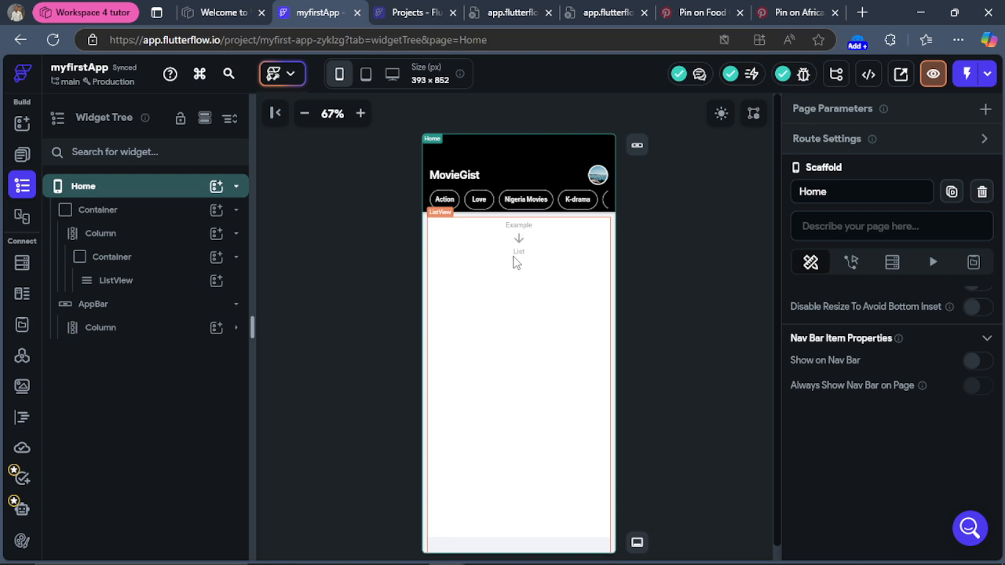
click(217, 282)
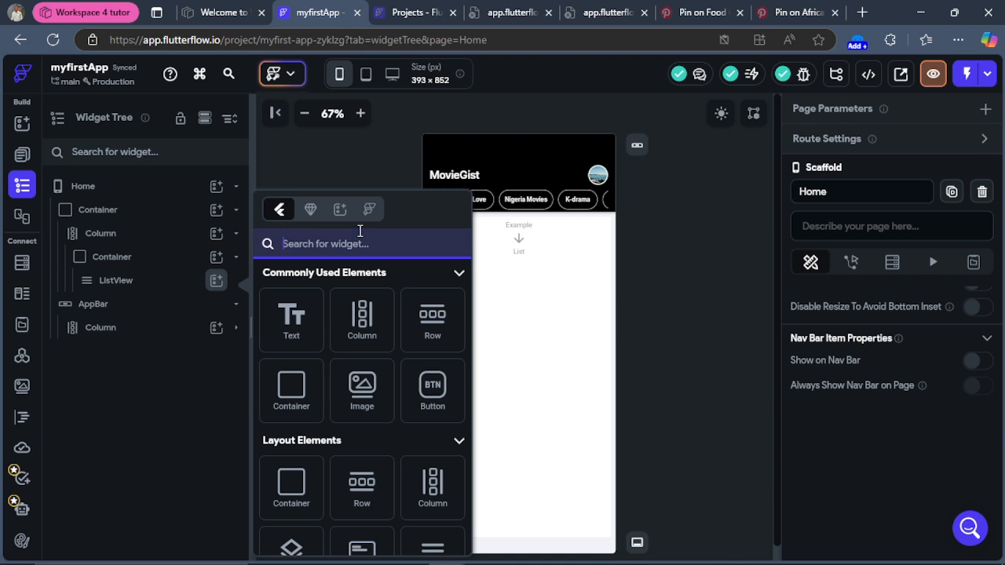
text(card)
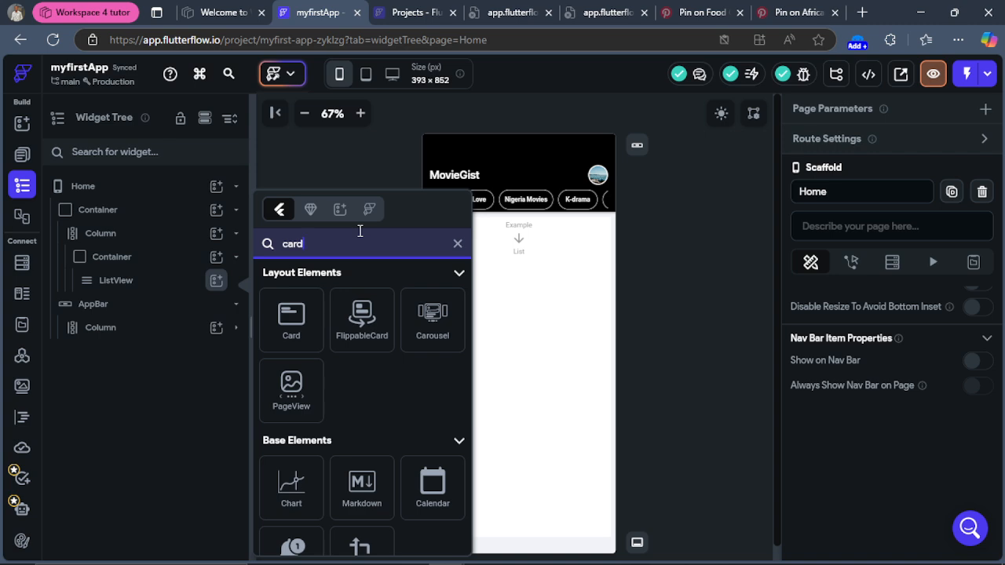
click(303, 336)
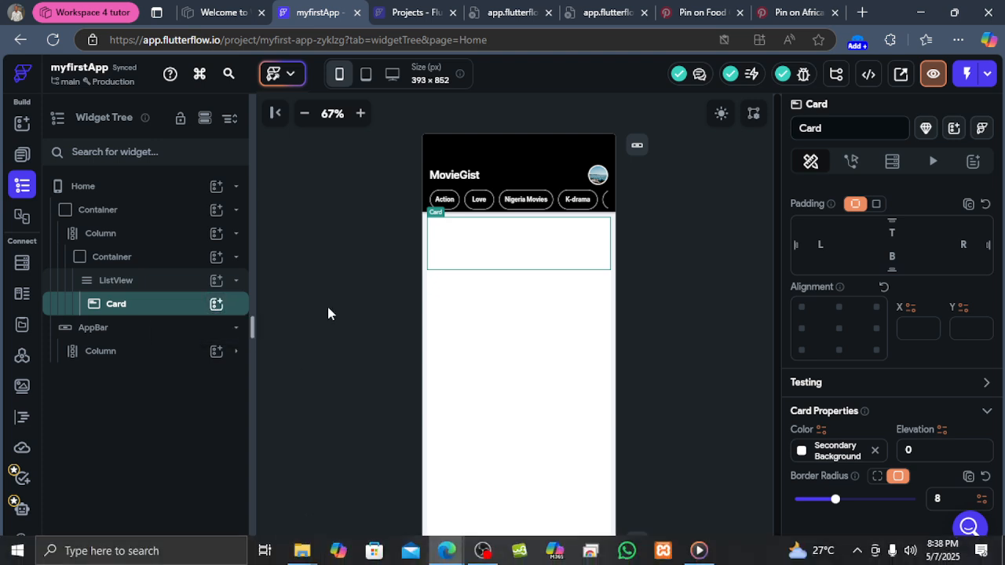
Step: Add a Container inside the Card and place an Image in that Container
click(217, 305)
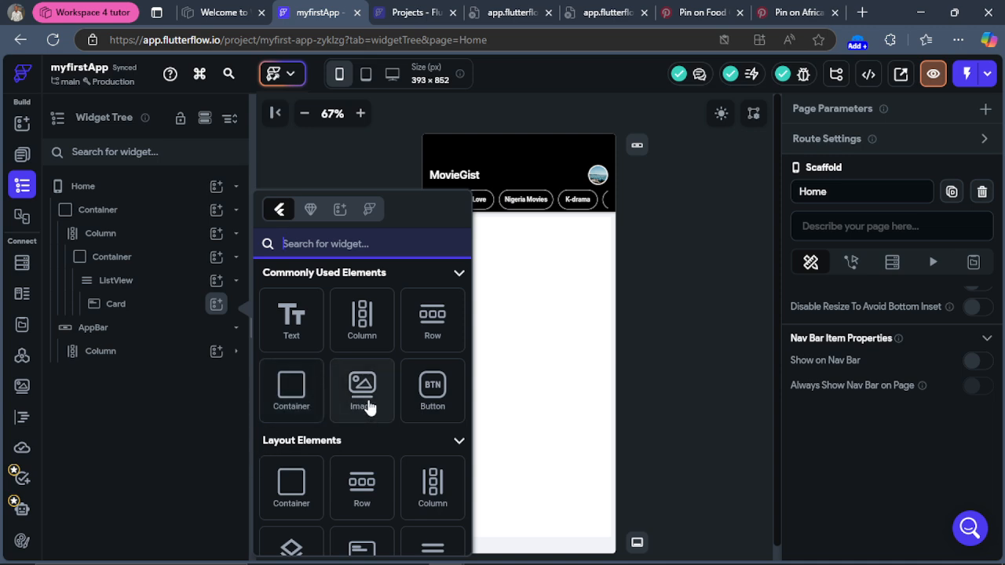
click(300, 393)
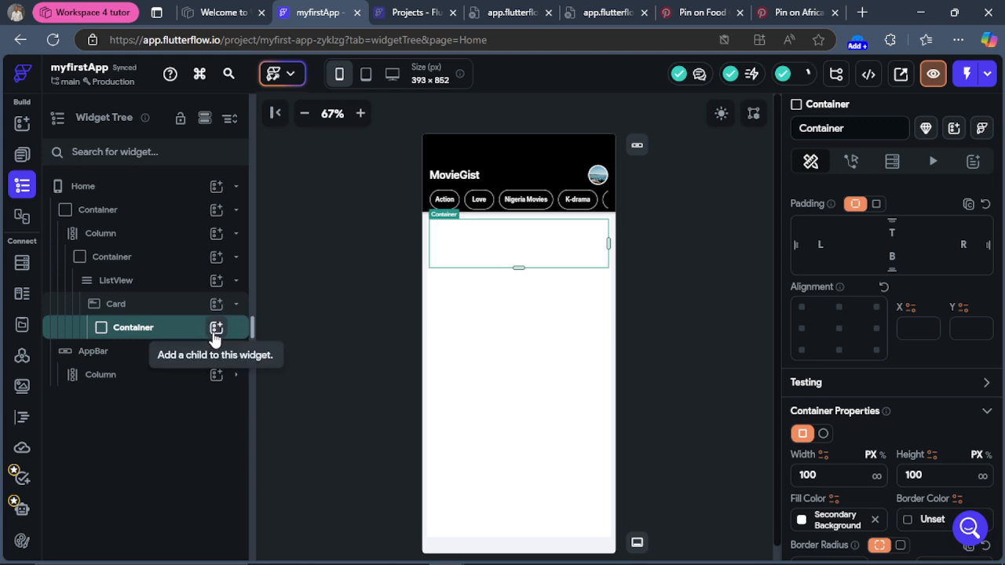
click(215, 329)
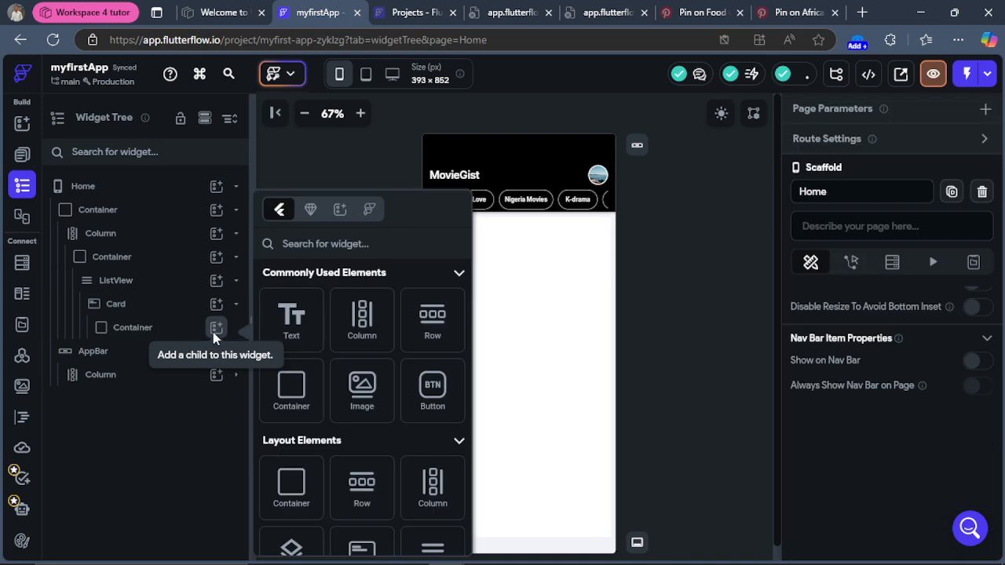
click(362, 384)
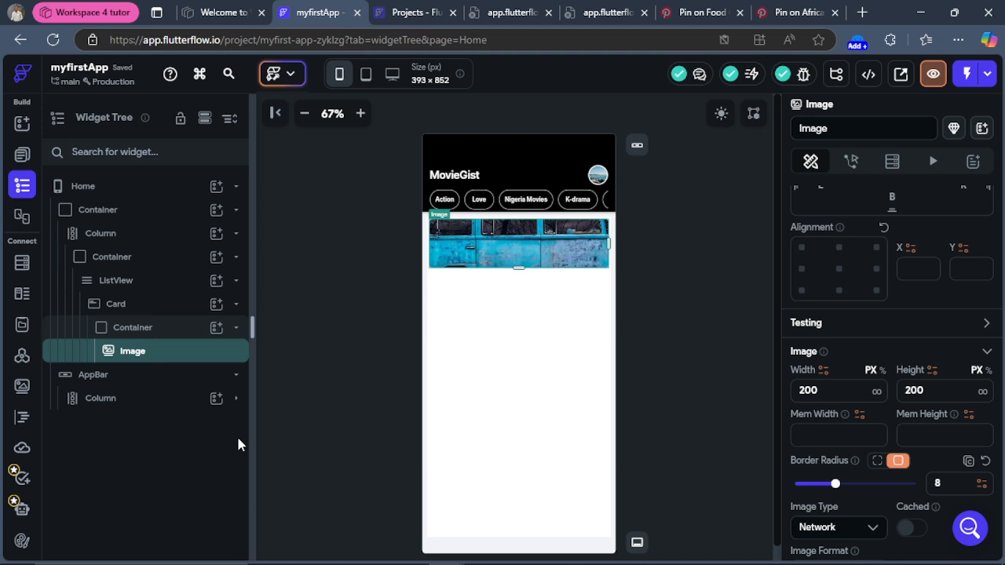
click(149, 312)
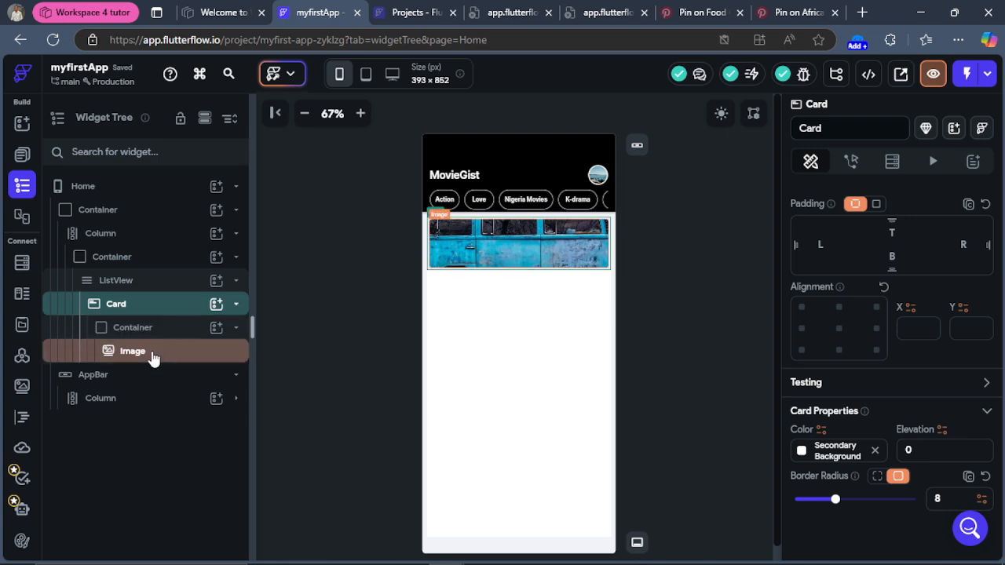
click(215, 305)
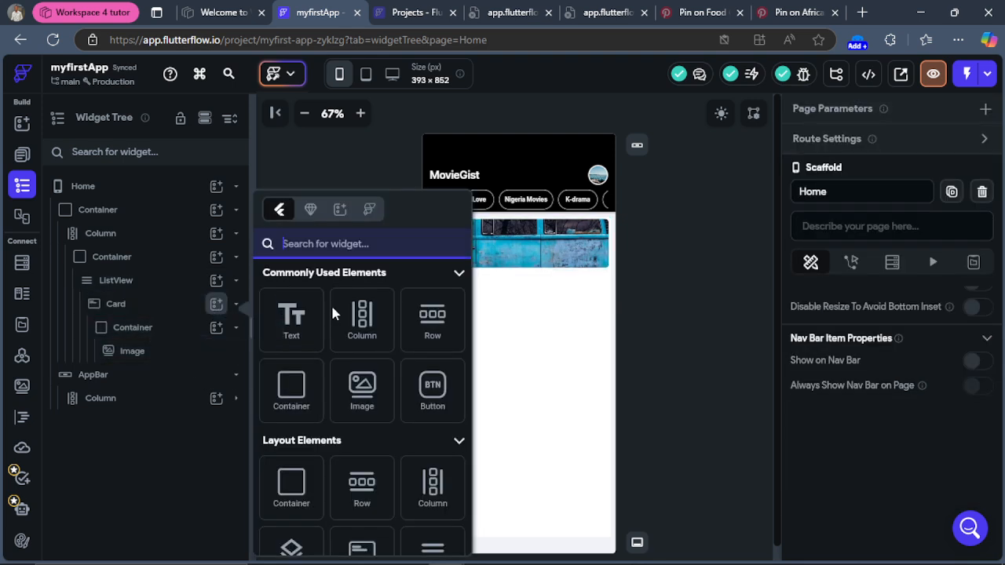
click(291, 320)
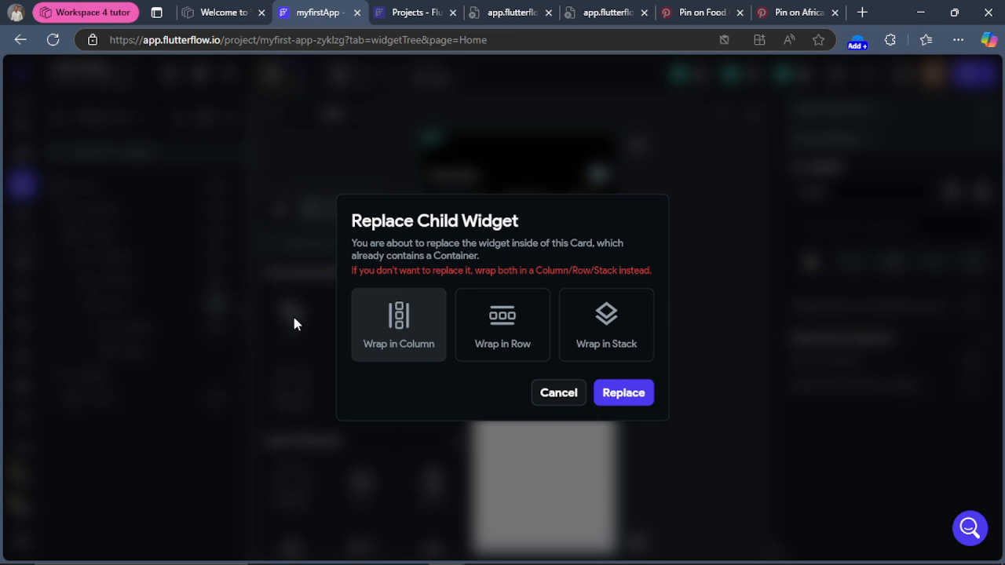
click(545, 395)
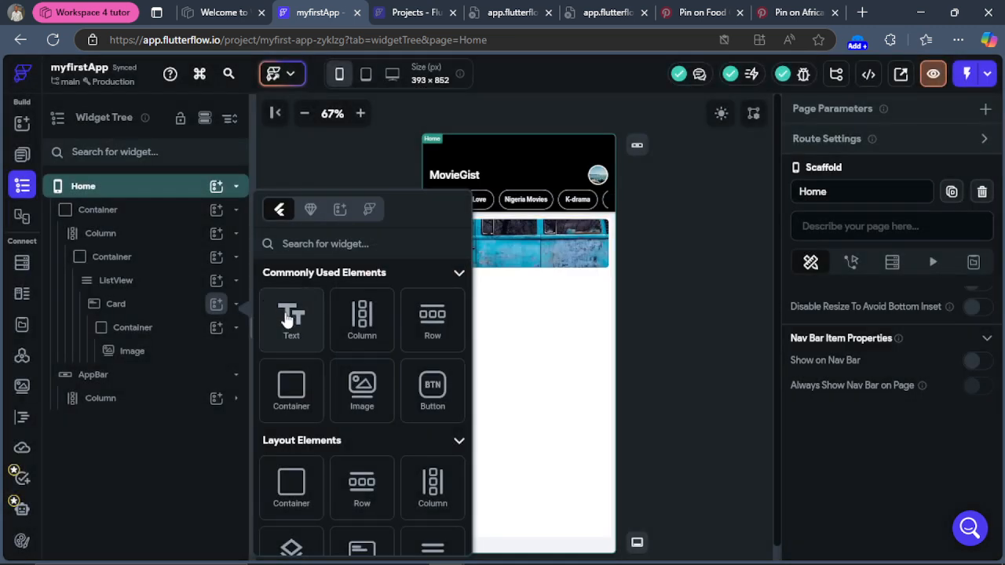
click(288, 317)
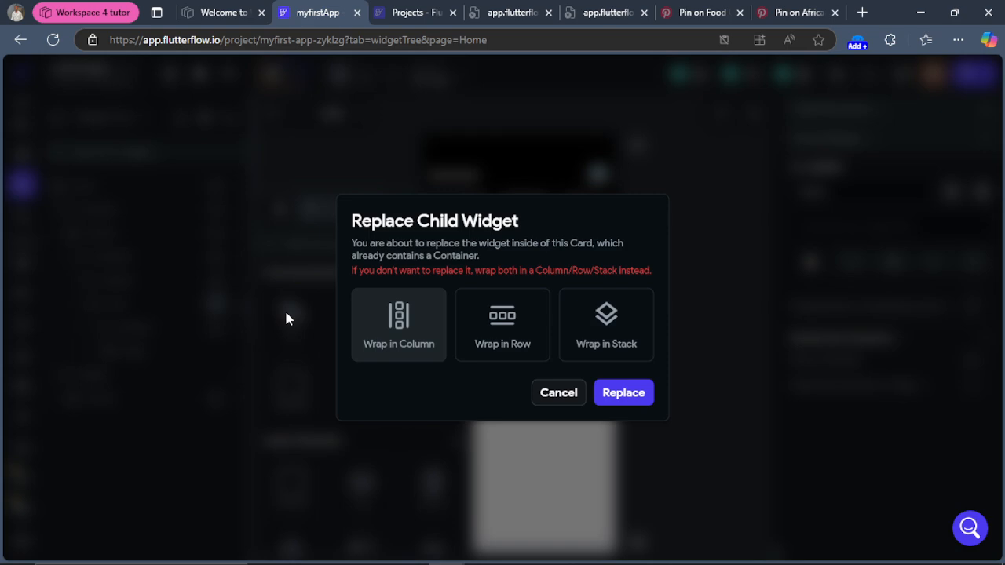
click(544, 399)
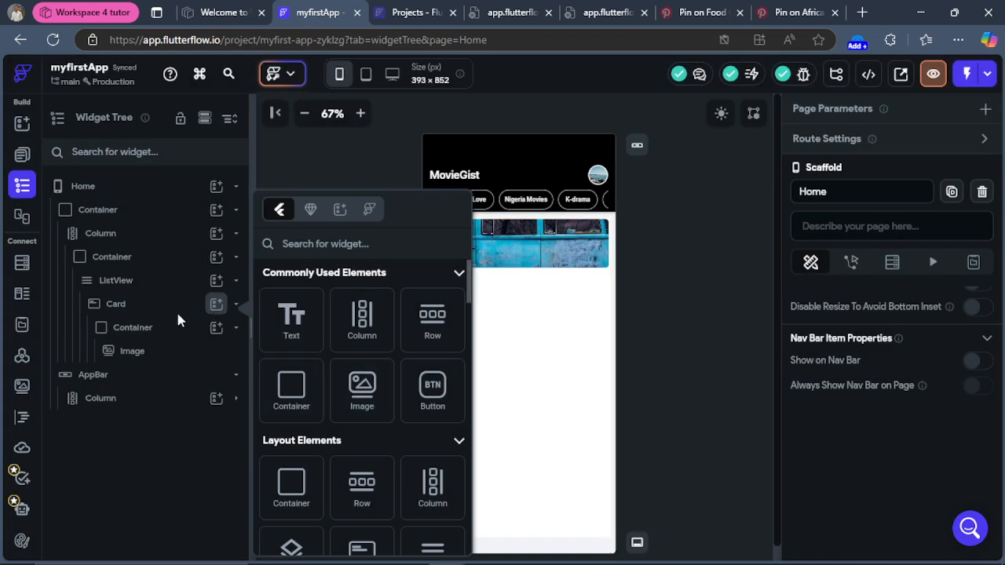
click(126, 305)
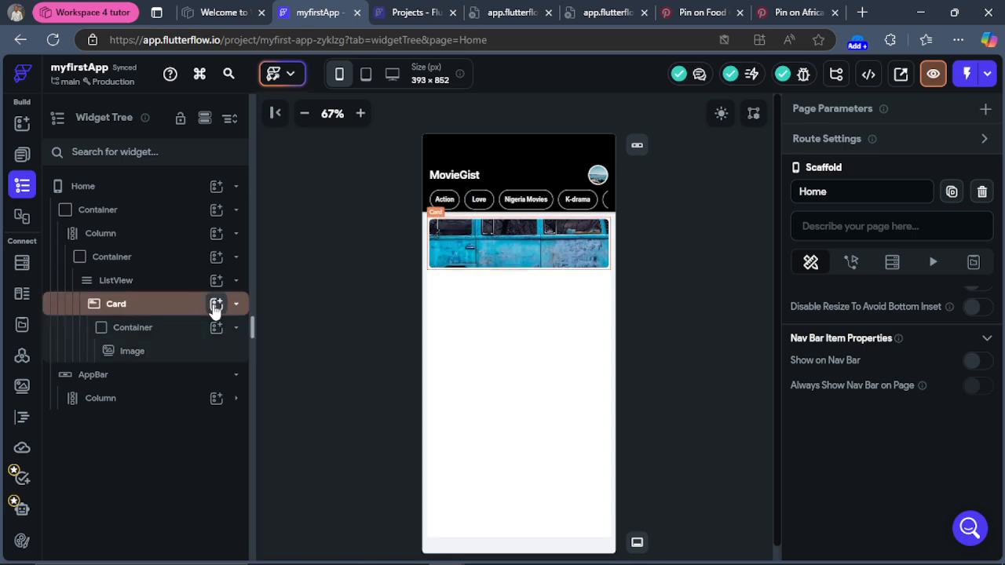
Step: Wrap the Card's Container in a Column and add a Text widget below the Container inside that Column
click(171, 313)
click(146, 333)
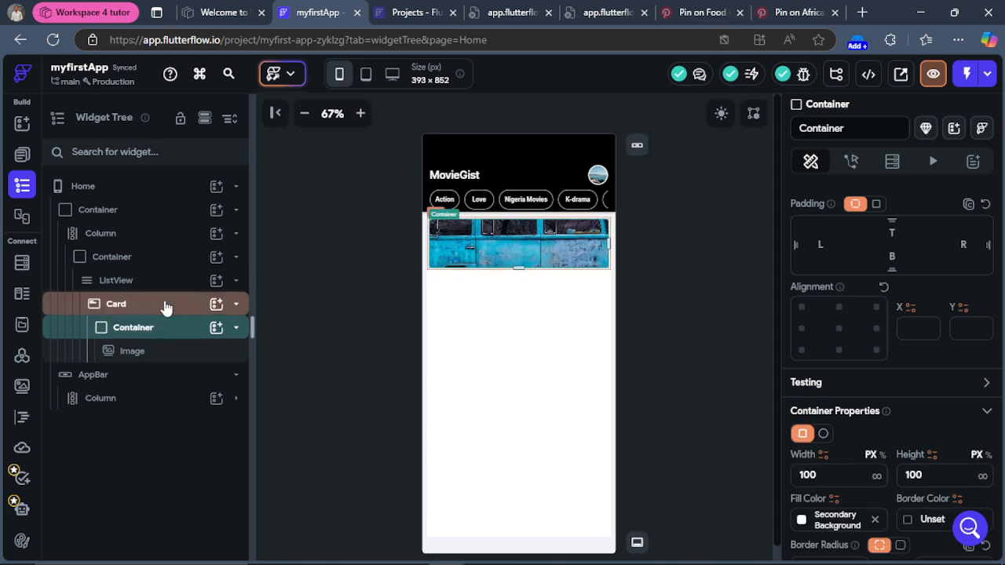
click(165, 305)
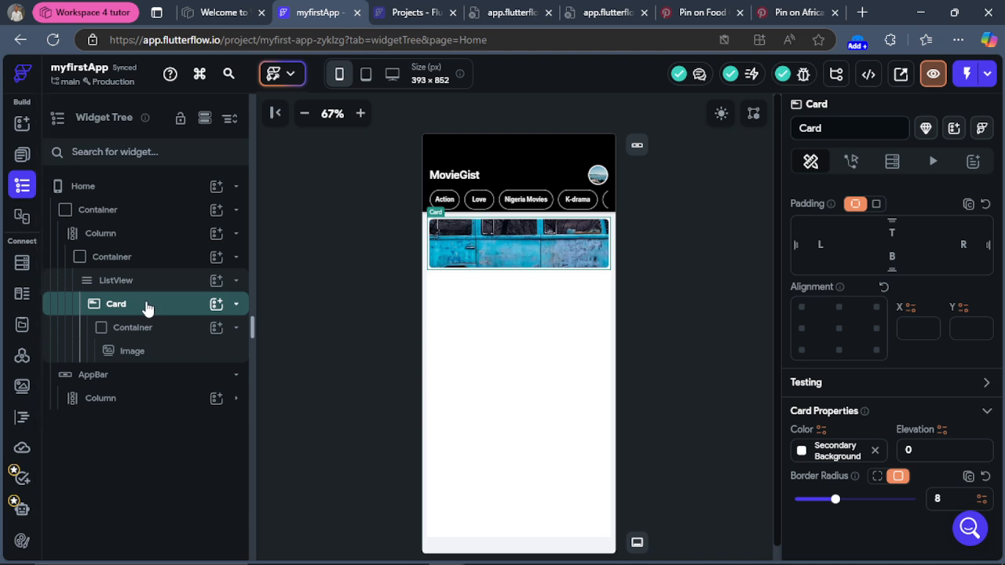
click(237, 328)
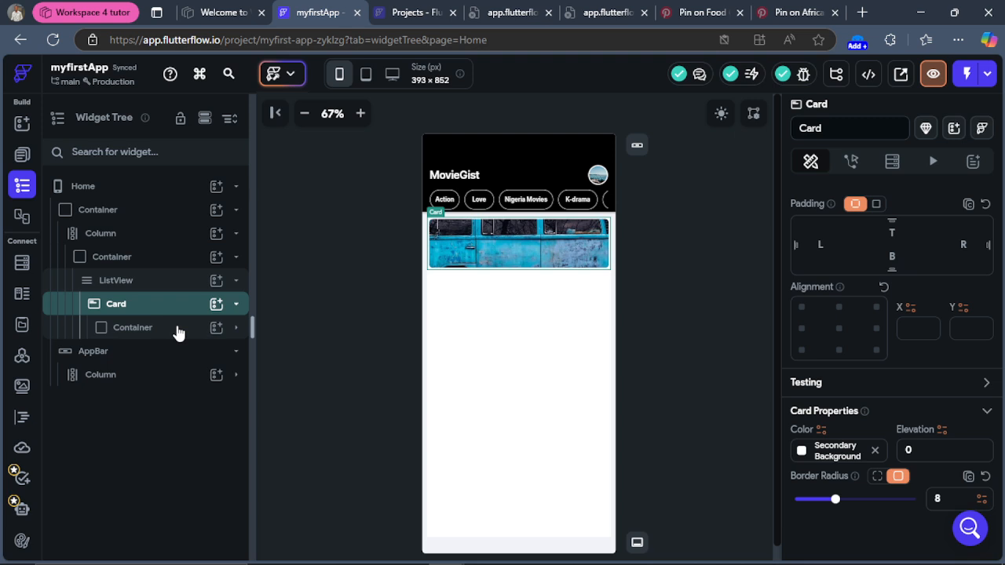
click(179, 332)
right_click(180, 332)
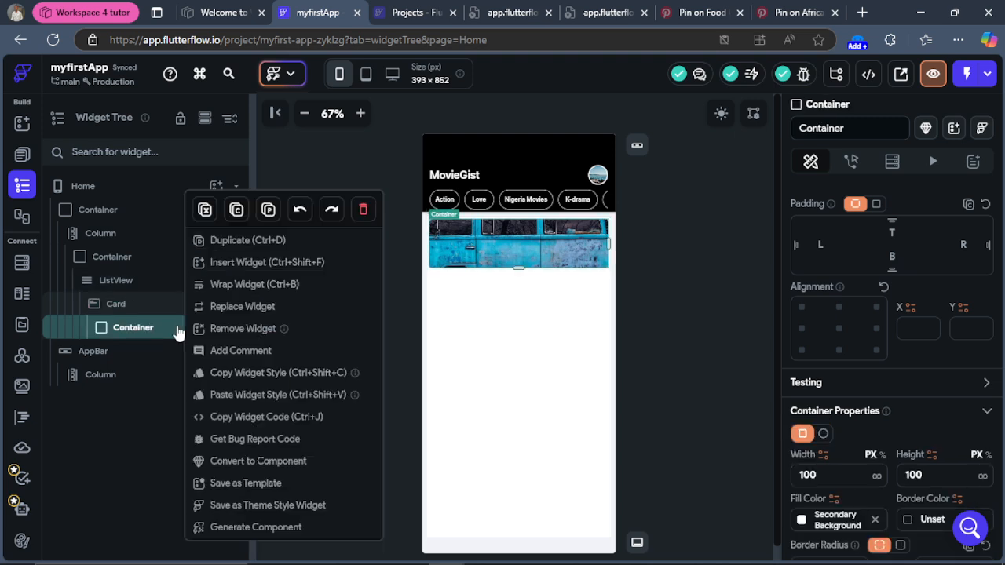
click(253, 287)
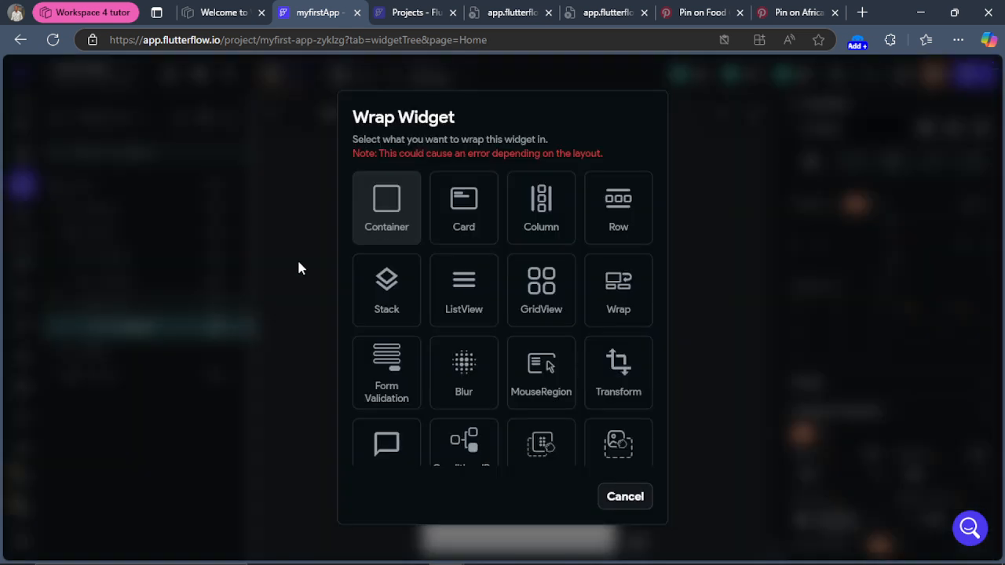
click(564, 217)
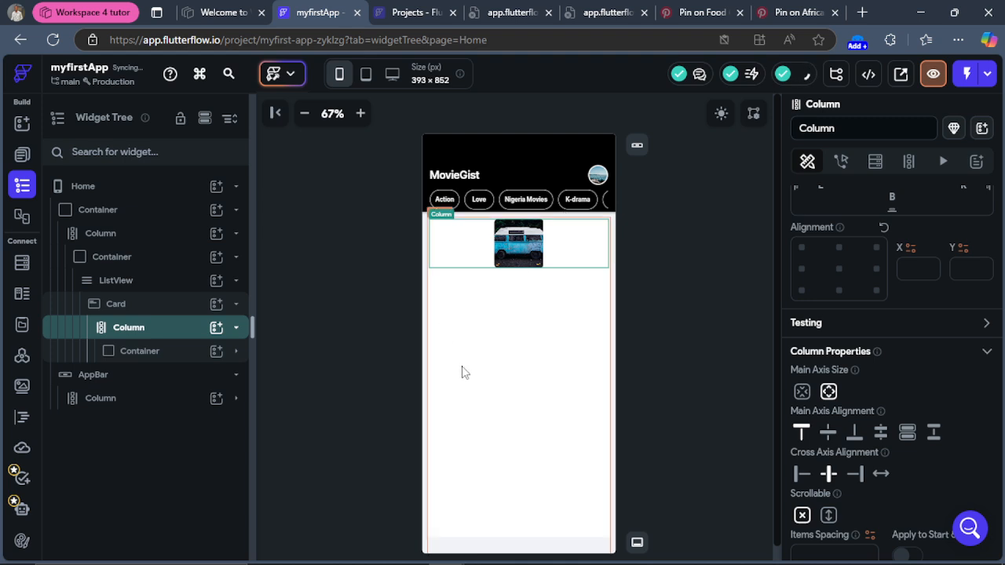
click(217, 329)
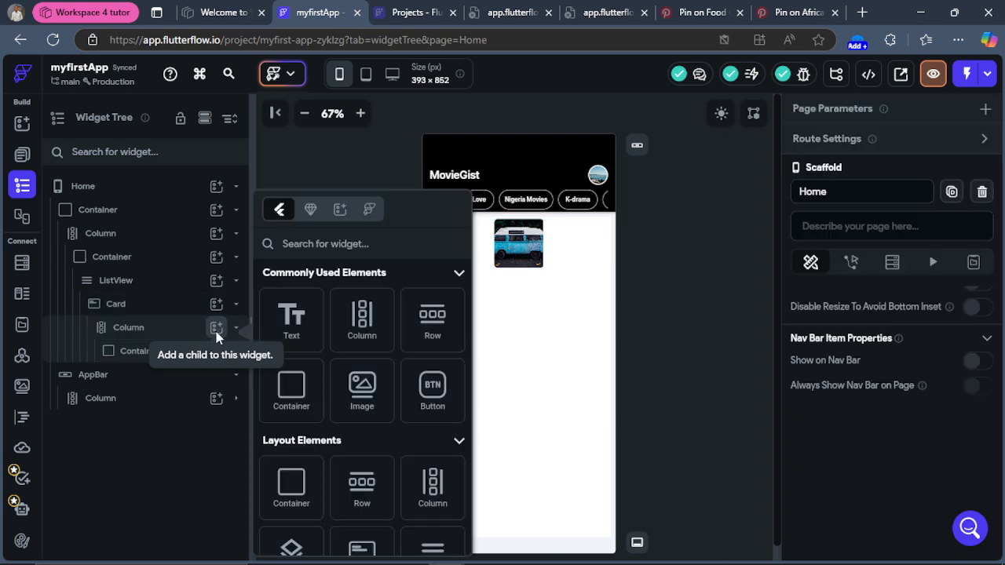
click(292, 322)
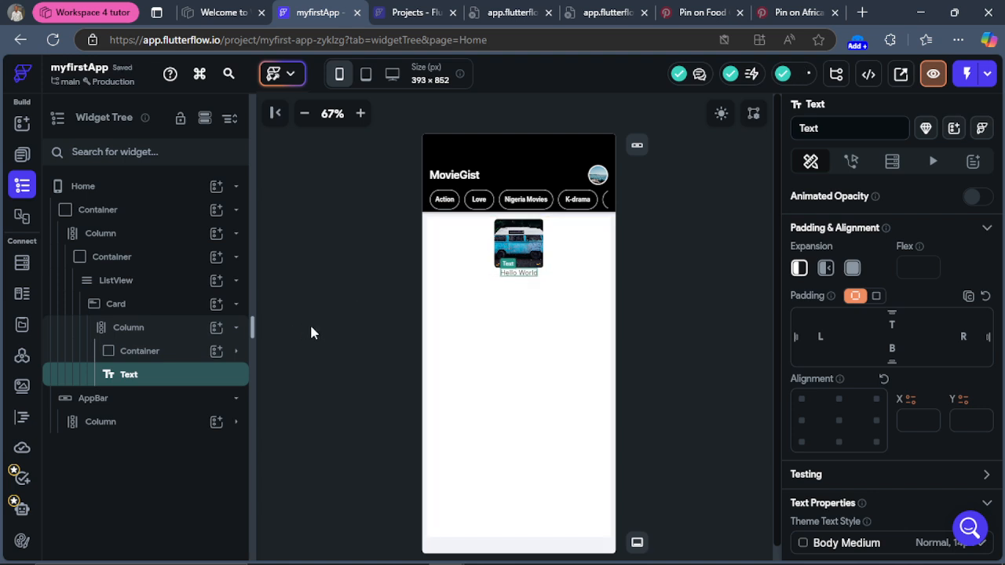
Step: Set the width of the Container that holds the card image to infinity
click(101, 328)
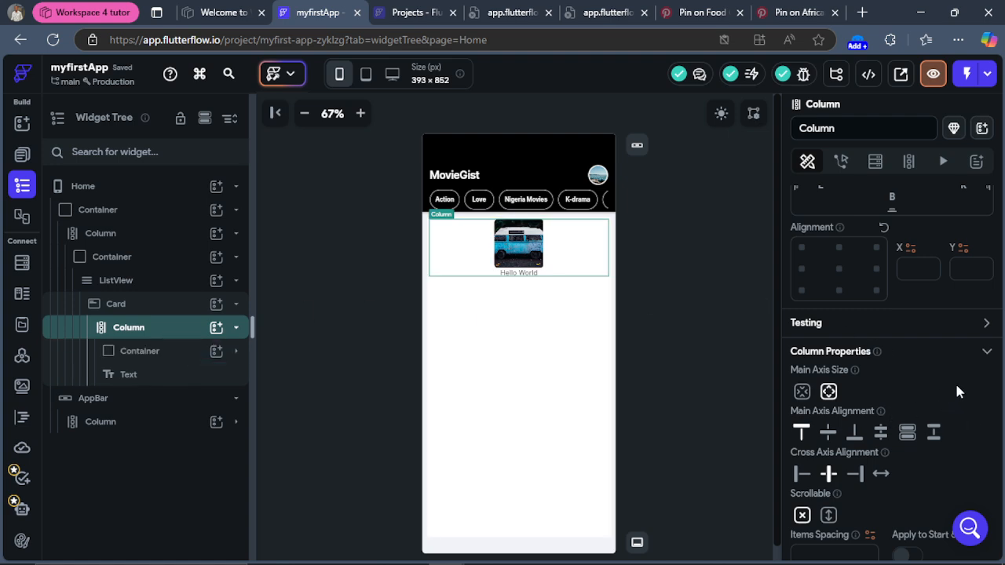
click(149, 351)
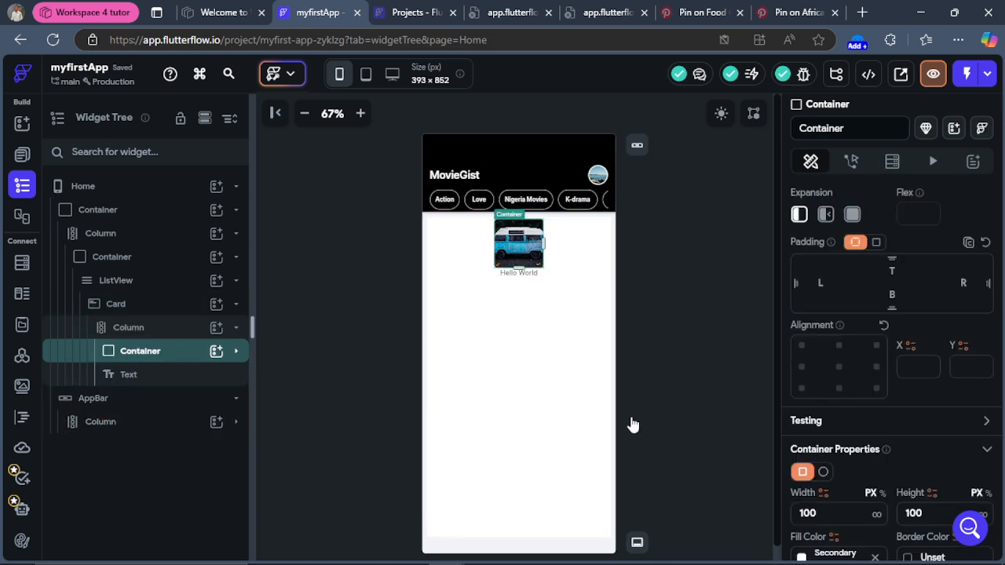
click(876, 514)
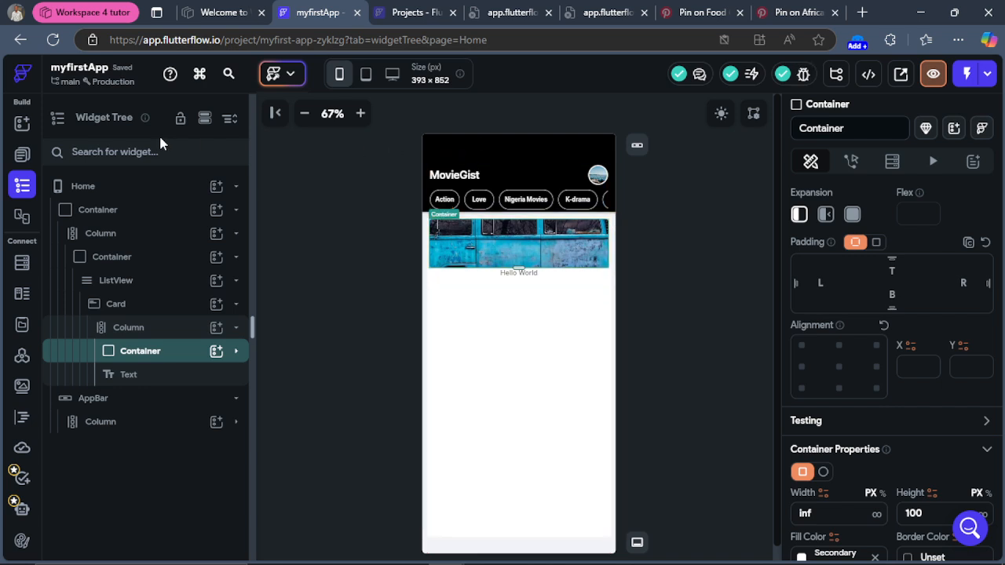
Step: Clear the background color of the Home page so that it is unset
click(102, 196)
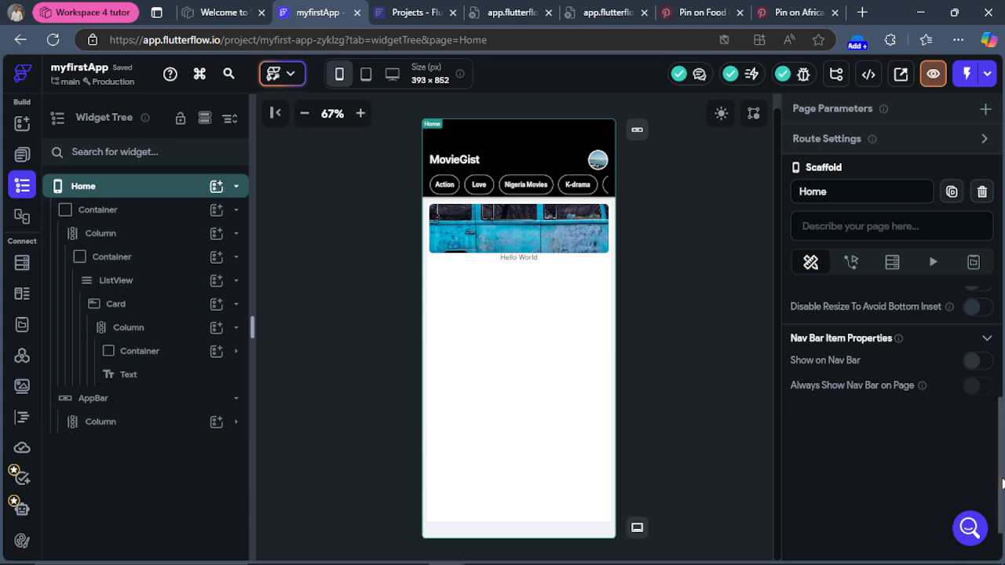
scroll(816, 404, up, 3)
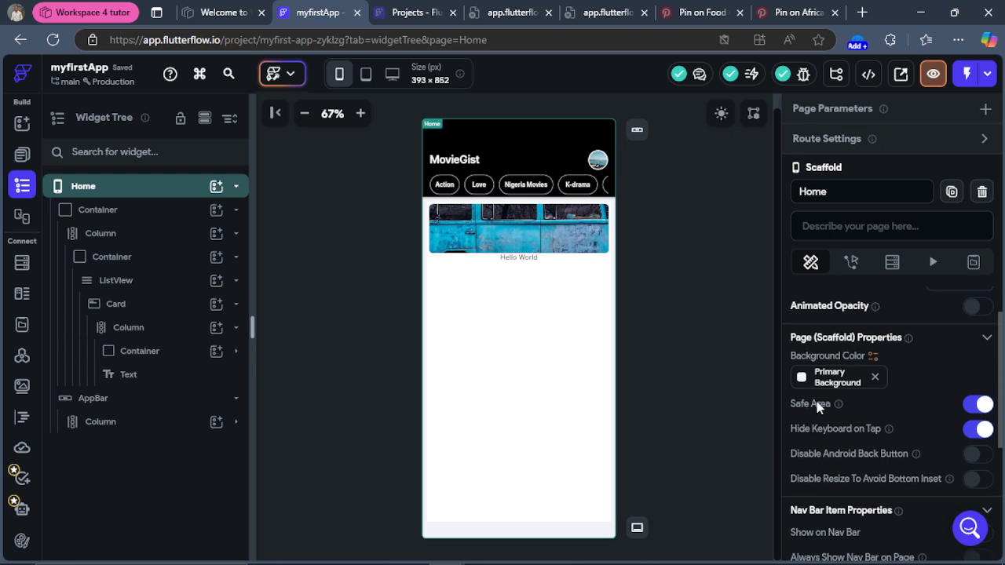
click(877, 379)
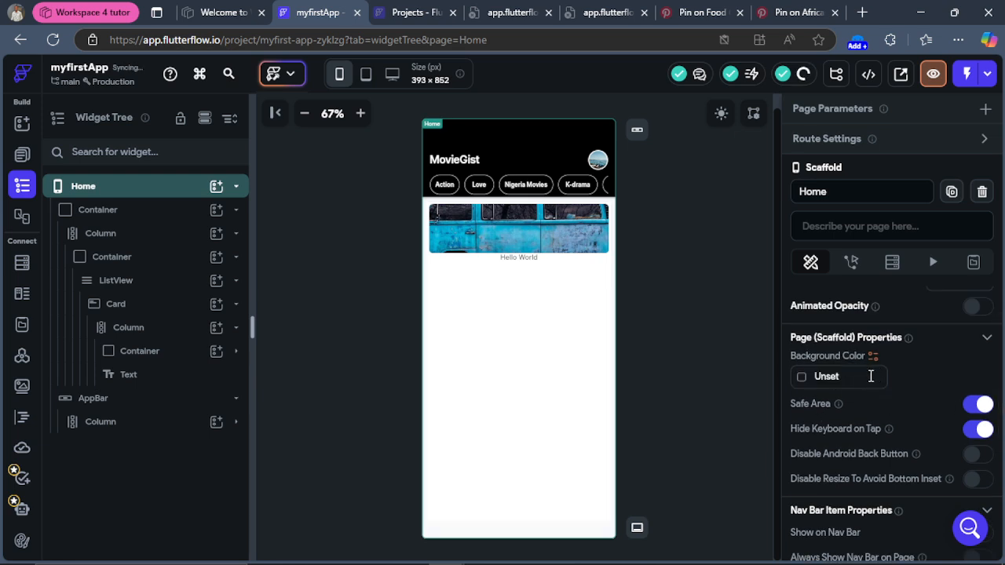
click(802, 377)
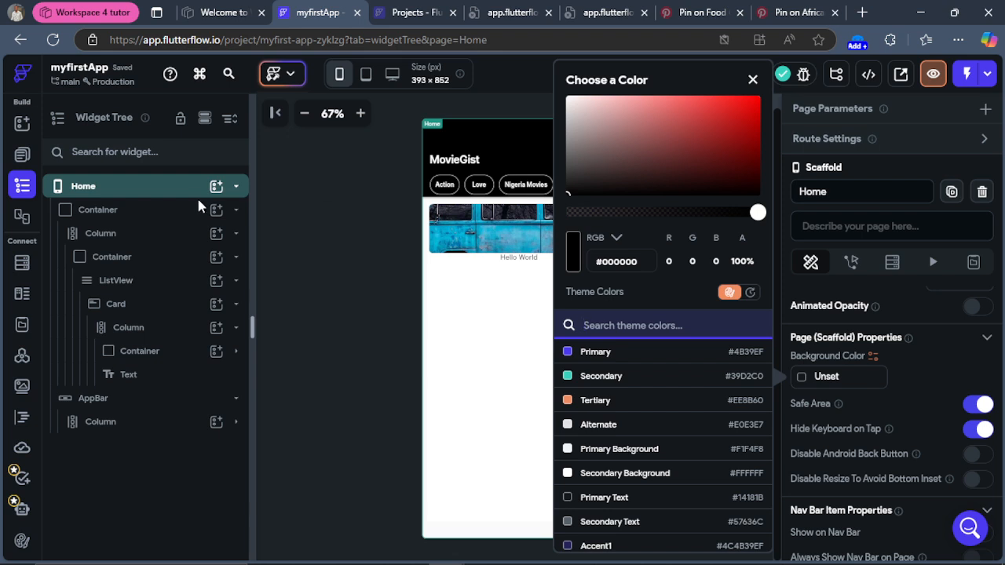
click(105, 305)
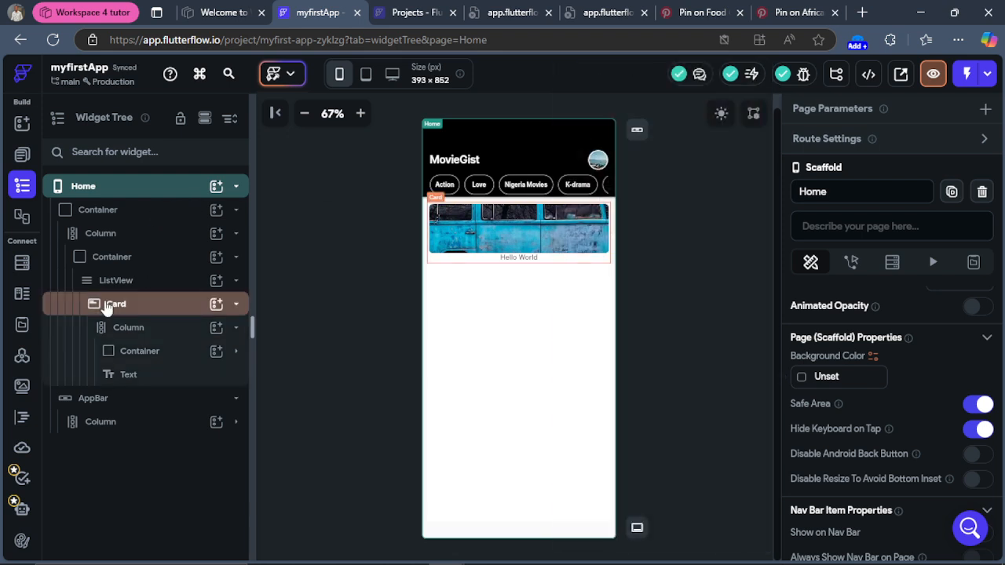
Step: Set the Card's color to the theme color Alternate
click(104, 304)
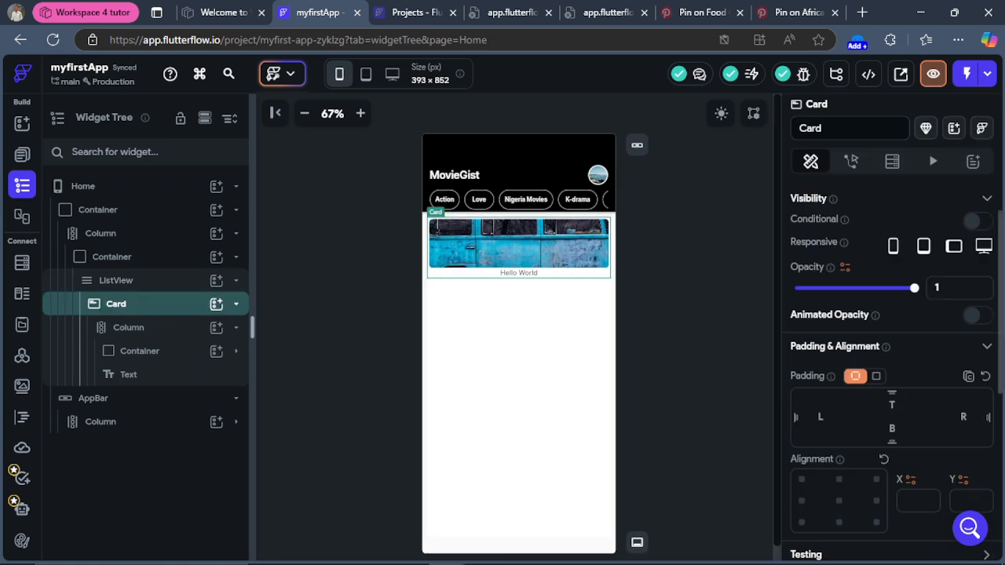
drag(1002, 236, 1003, 327)
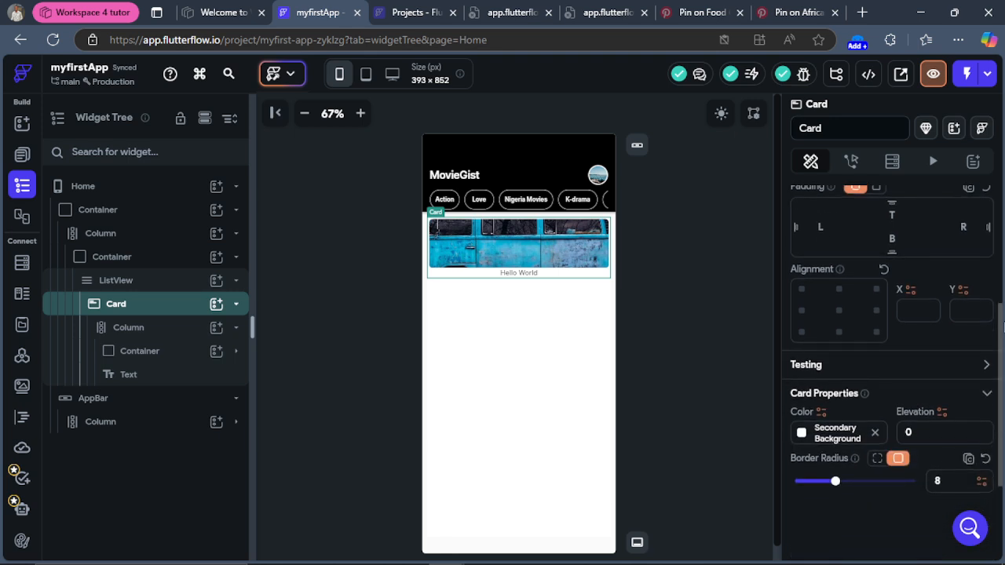
click(803, 437)
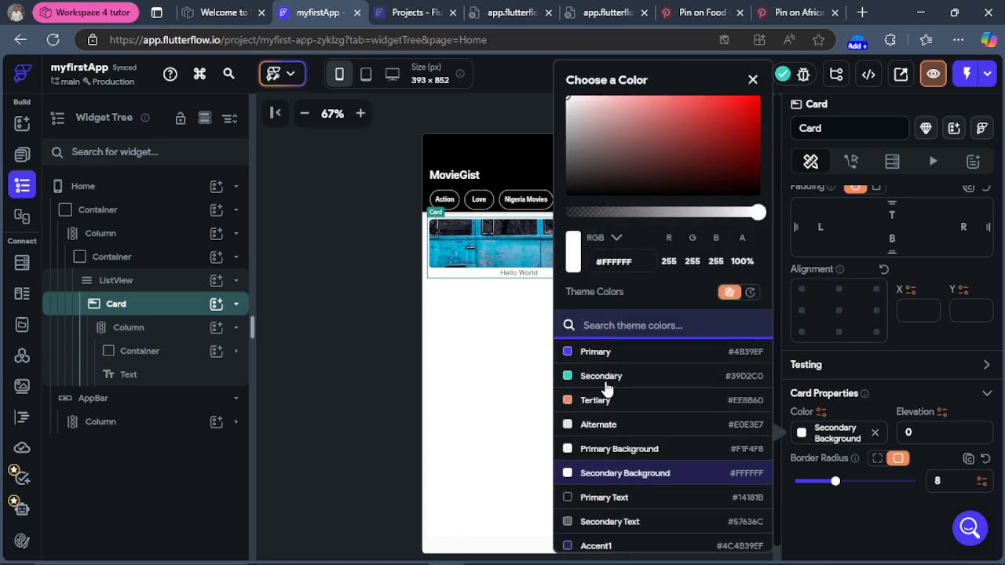
click(576, 354)
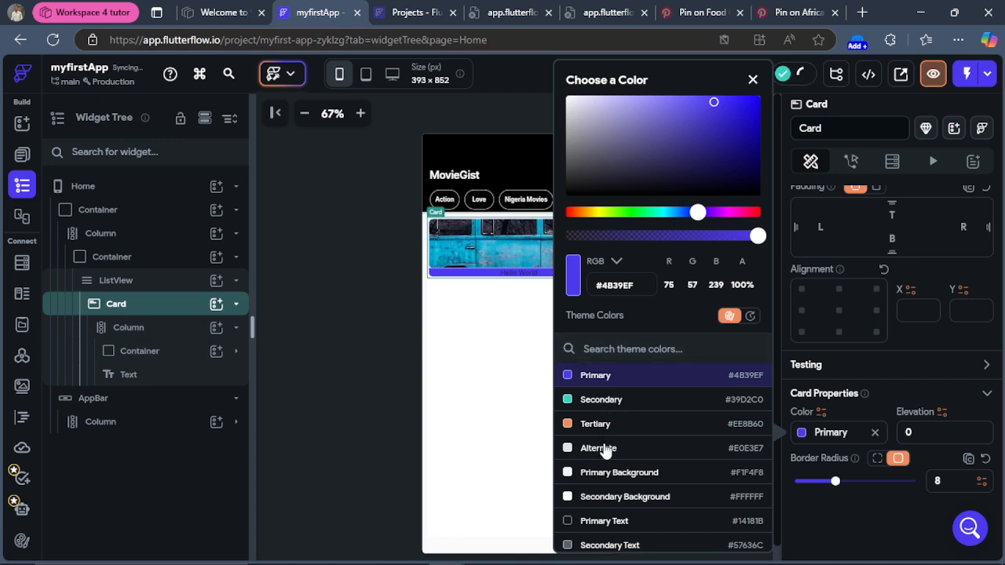
click(576, 449)
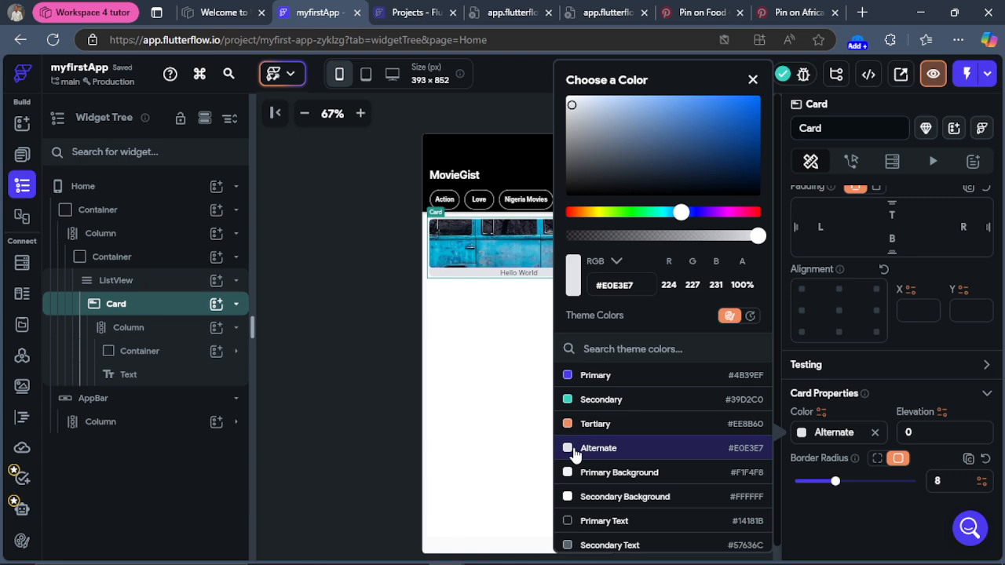
click(300, 198)
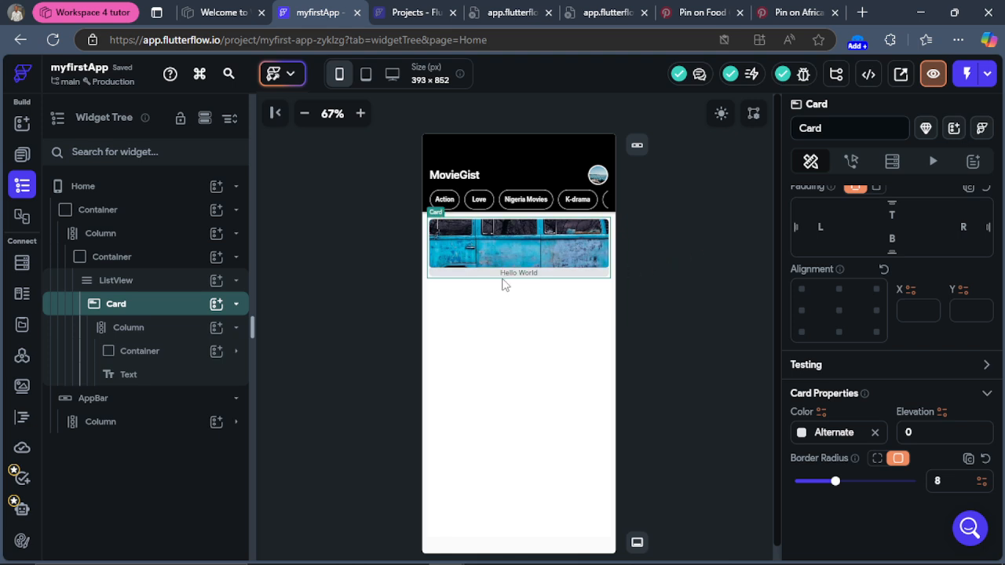
Step: Give the Column inside the Card a uniform padding of 10
click(124, 326)
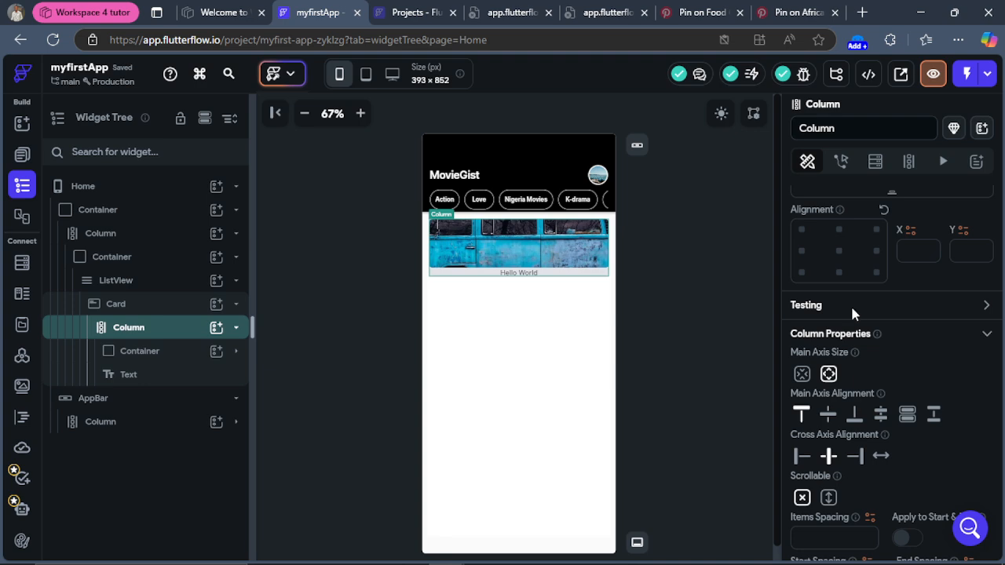
drag(1000, 309, 1002, 246)
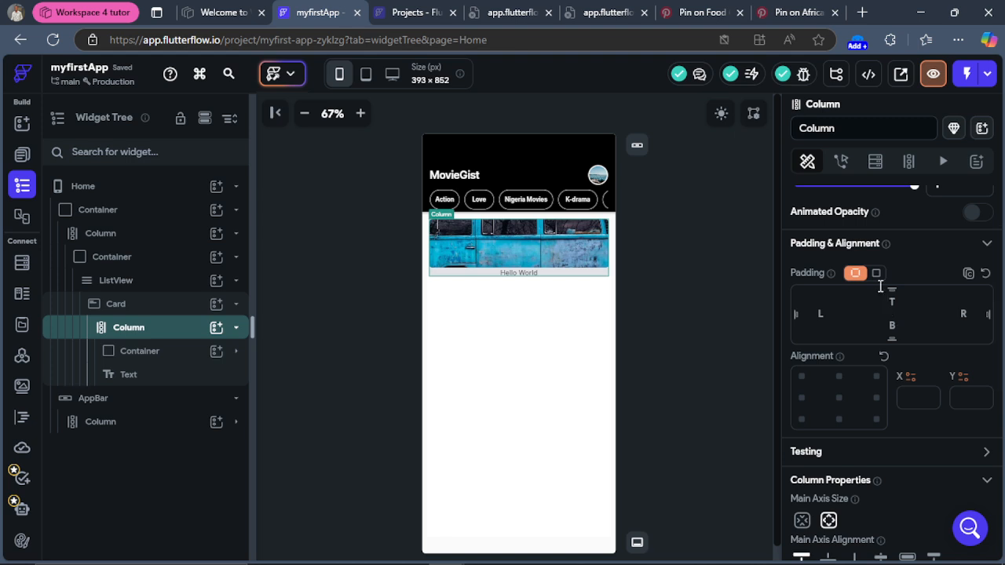
click(876, 274)
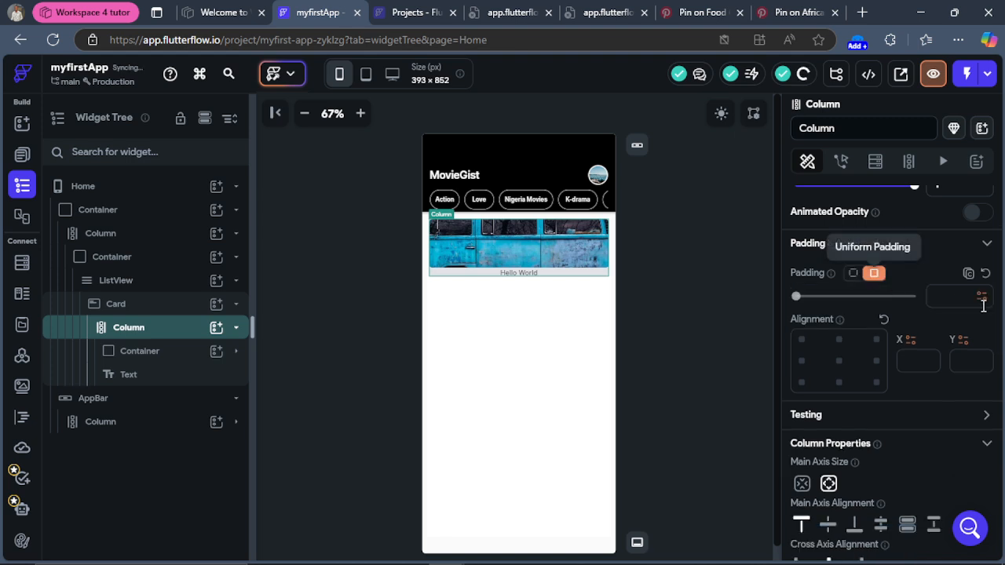
click(948, 297)
text(10)
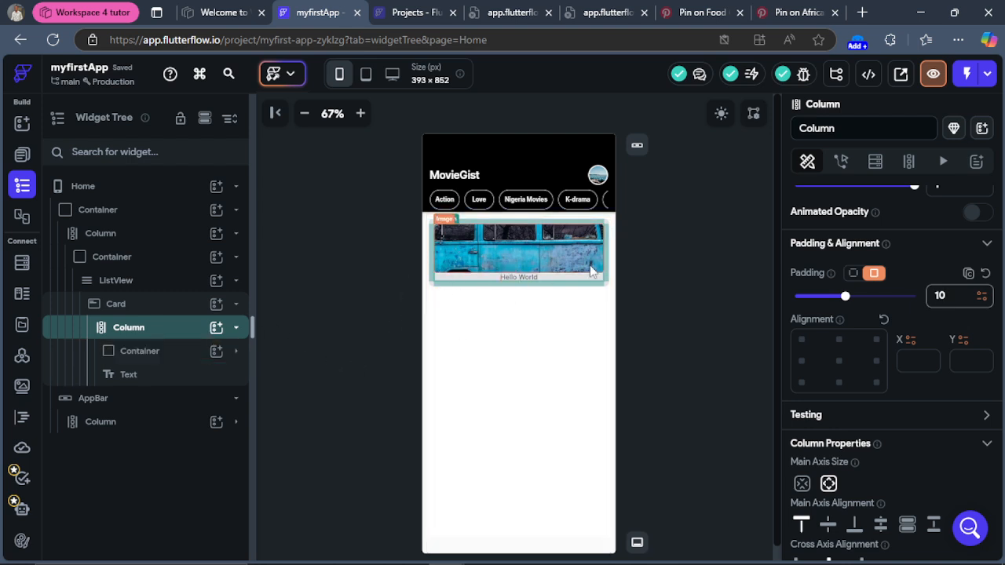
Step: Select the card's Hello World text, then look up "lorem ipsum" in a new browser tab and highlight the answer's opening paragraph
click(509, 278)
click(360, 117)
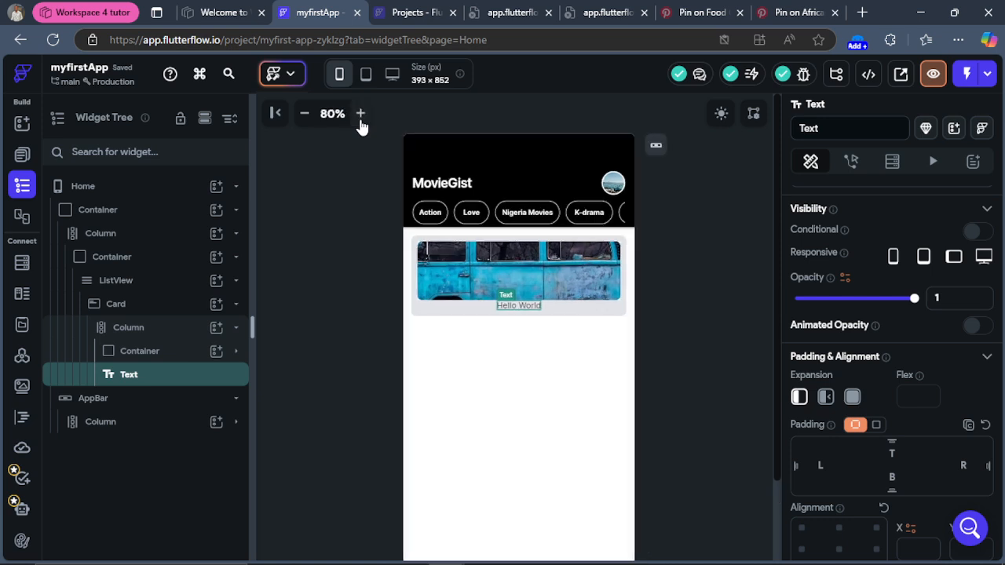
click(361, 118)
click(360, 118)
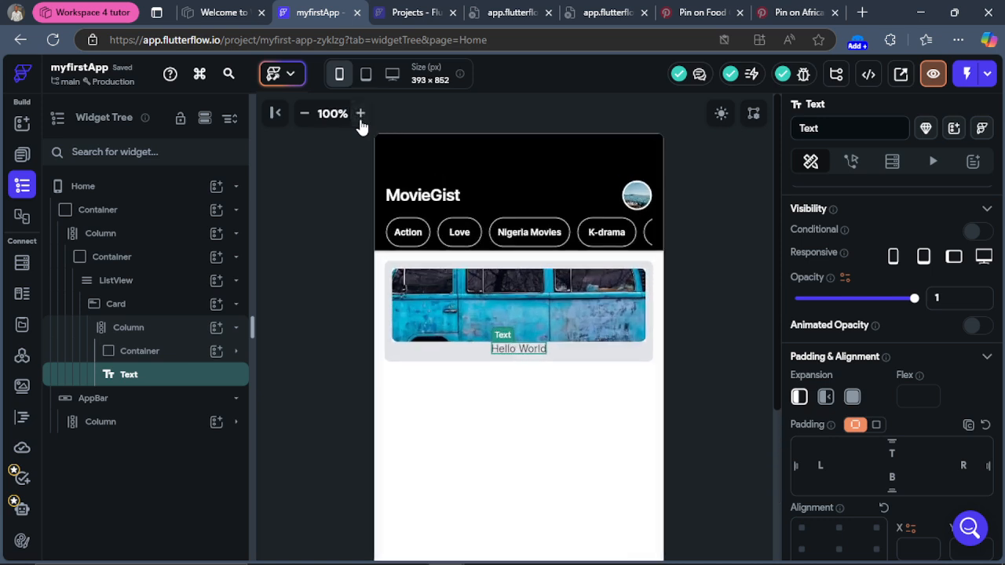
click(361, 116)
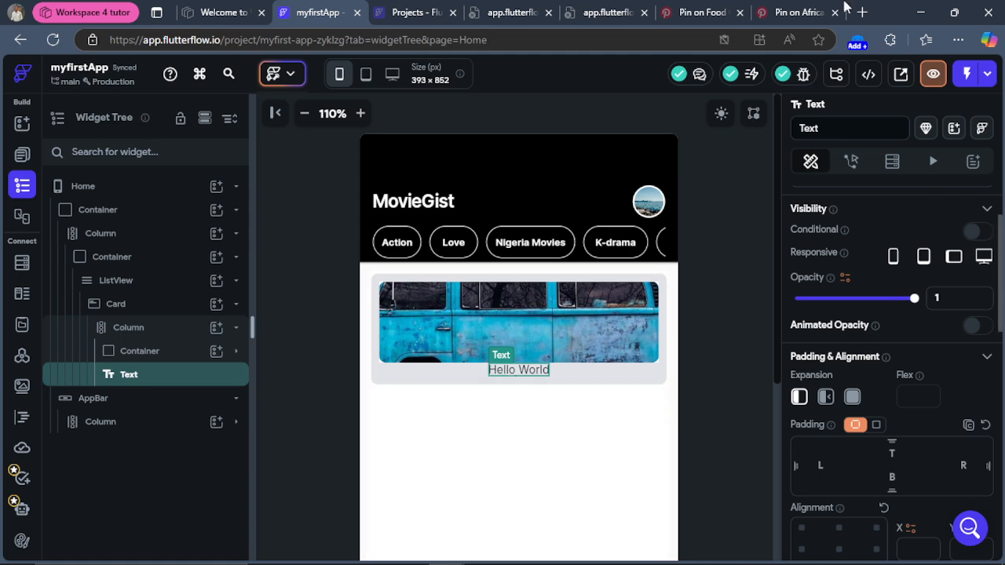
click(863, 13)
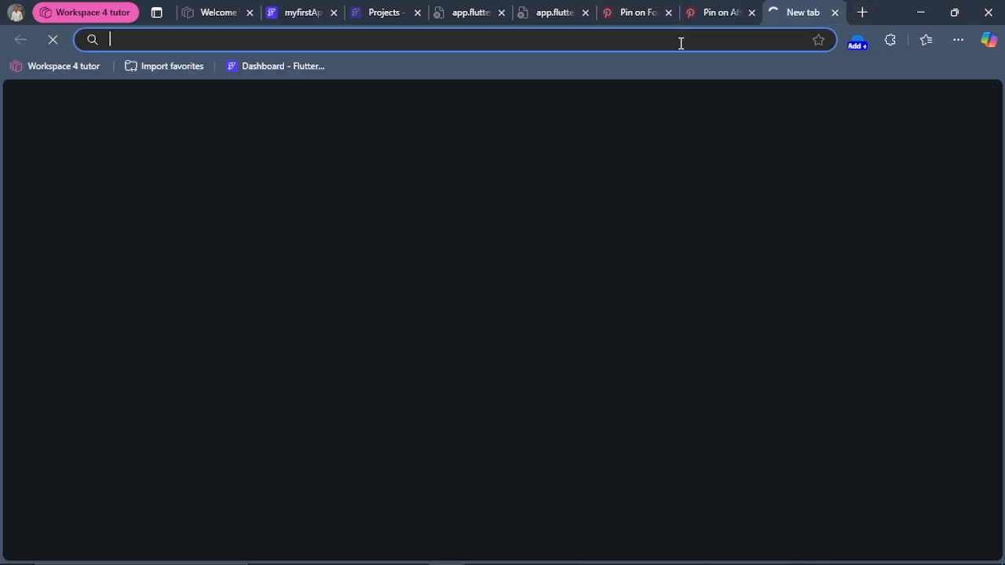
text(lore)
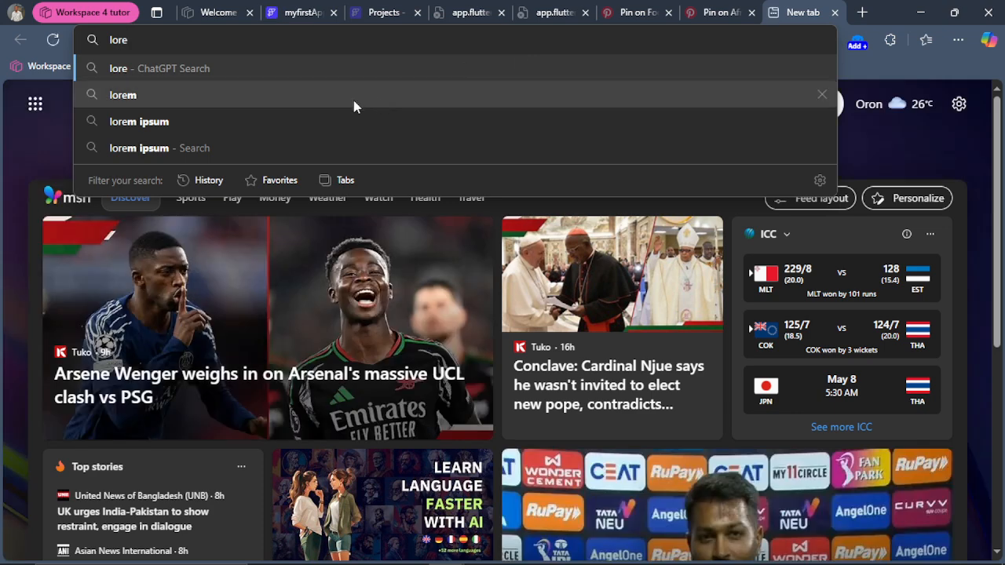
click(208, 121)
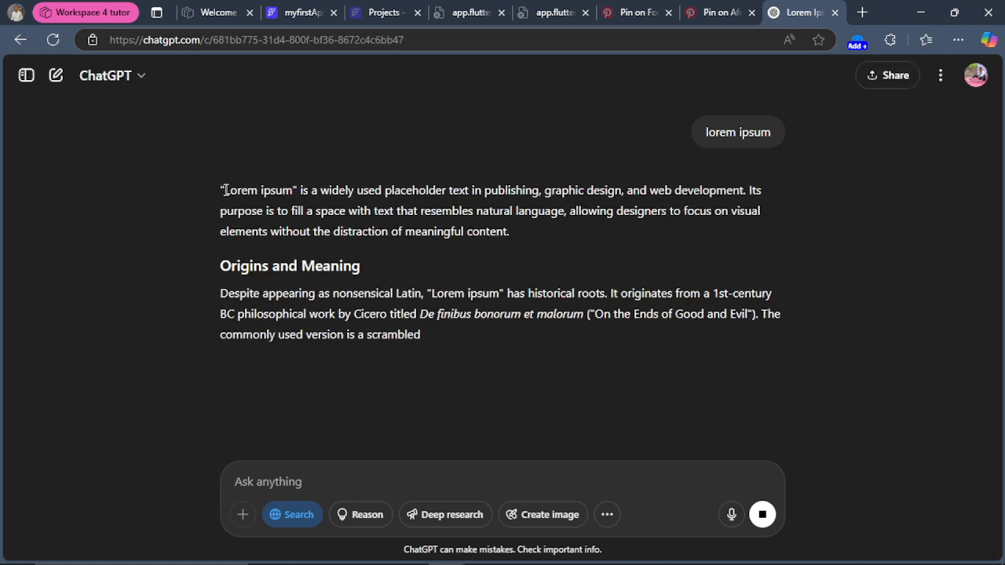
drag(224, 190, 514, 238)
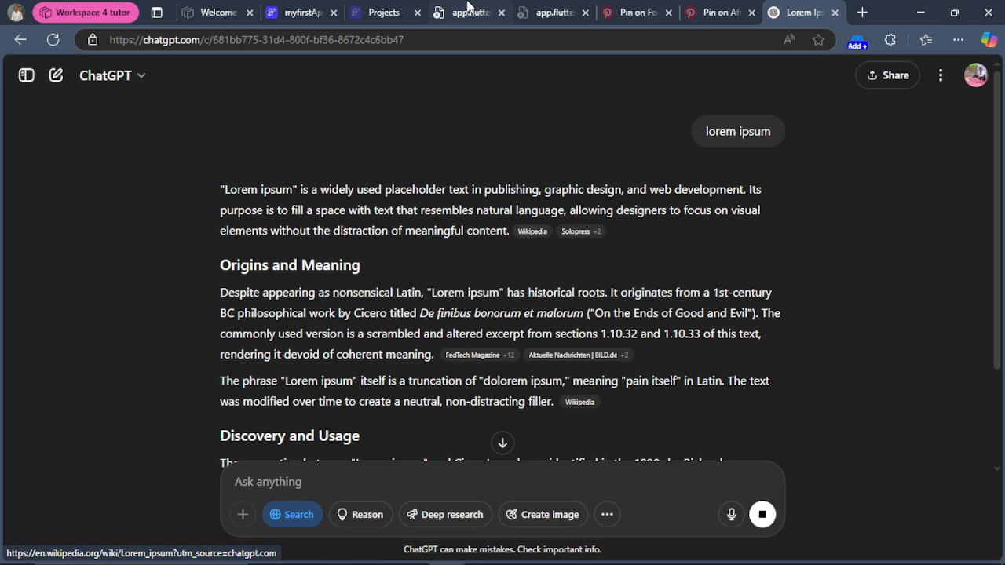
Step: Switch back to FlutterFlow and clear the Hello World content of the card's Text widget
click(300, 12)
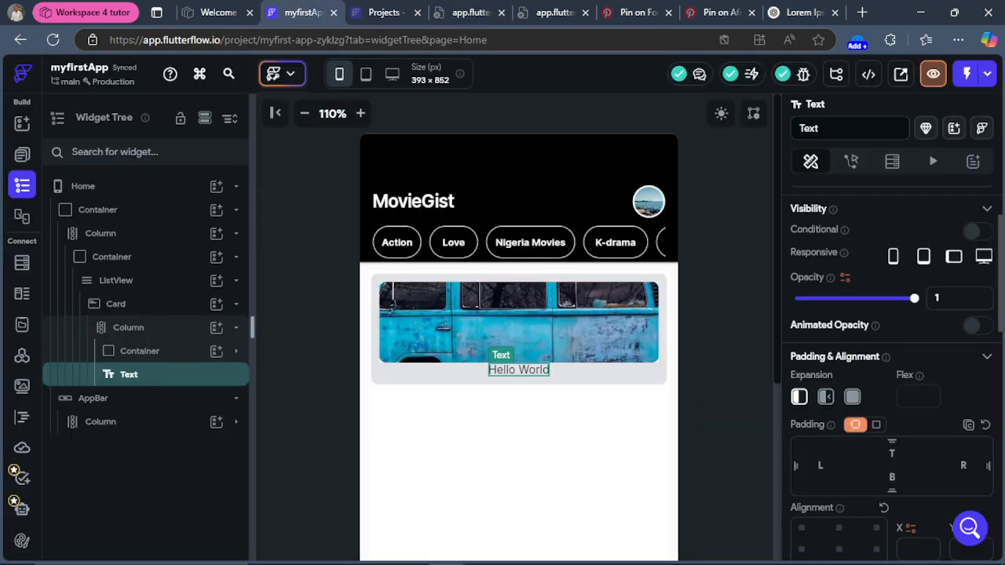
scroll(1002, 292, up, 2)
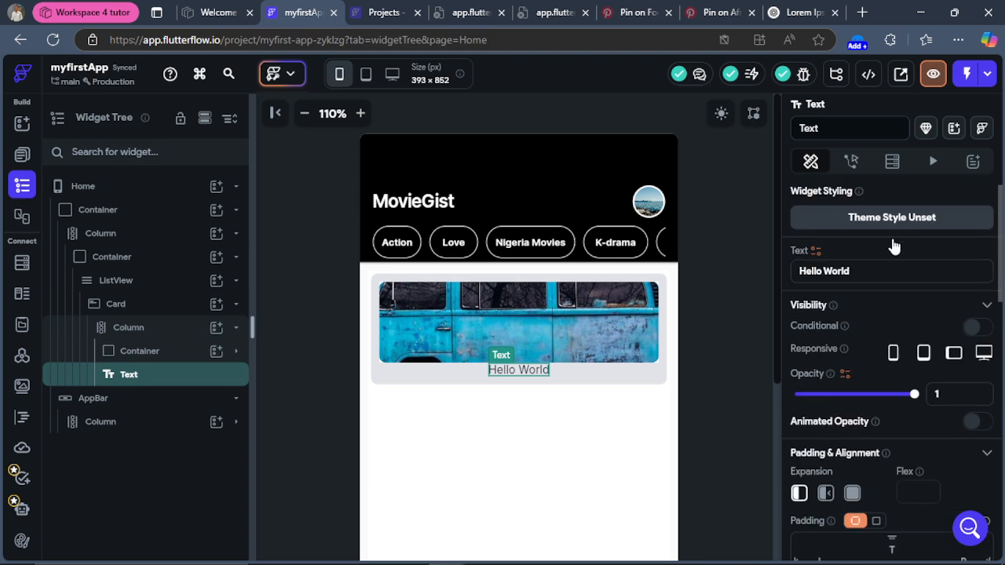
click(823, 271)
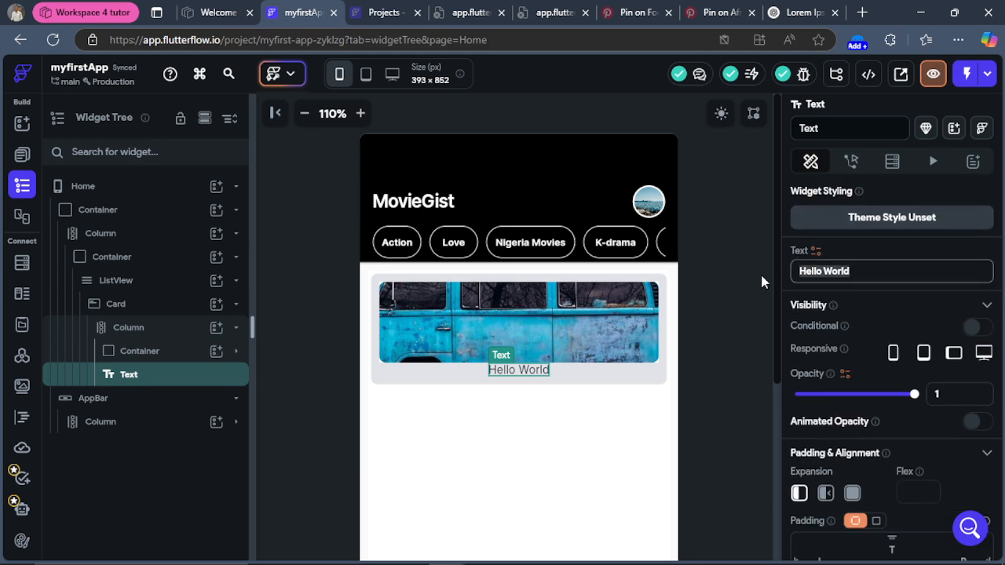
key(BackSpace)
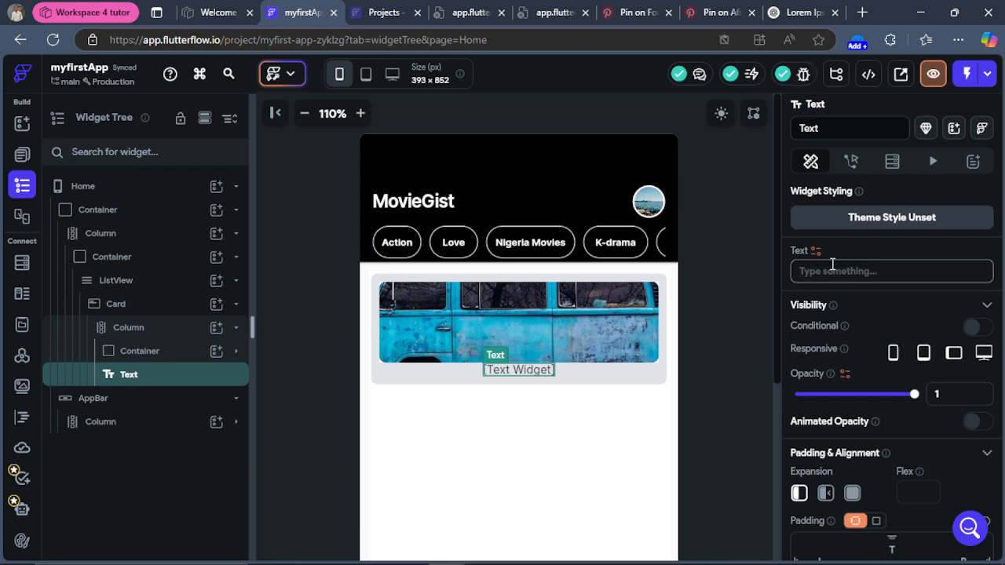
Step: Copy the opening "Lorem ipsum" paragraph from the ChatGPT page and paste it as the content of the card's Text widget in FlutterFlow
click(798, 7)
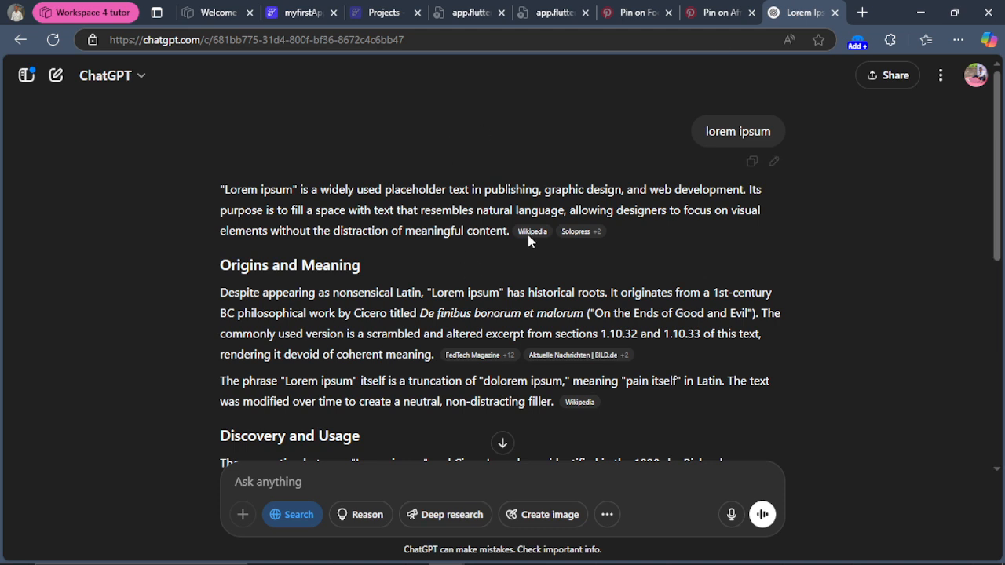
mouse_move(511, 232)
drag(508, 231, 215, 189)
key(ctrl+c)
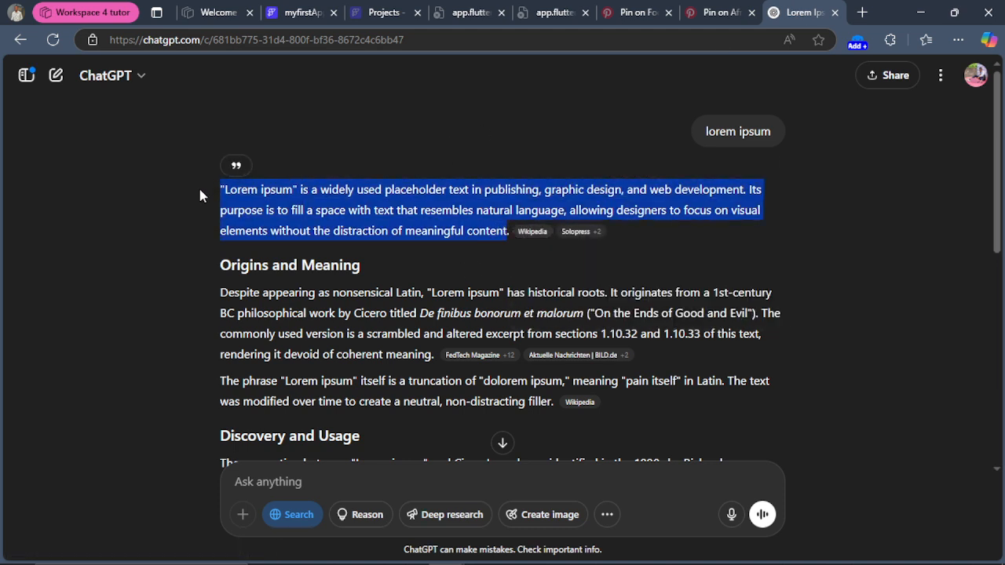
click(302, 13)
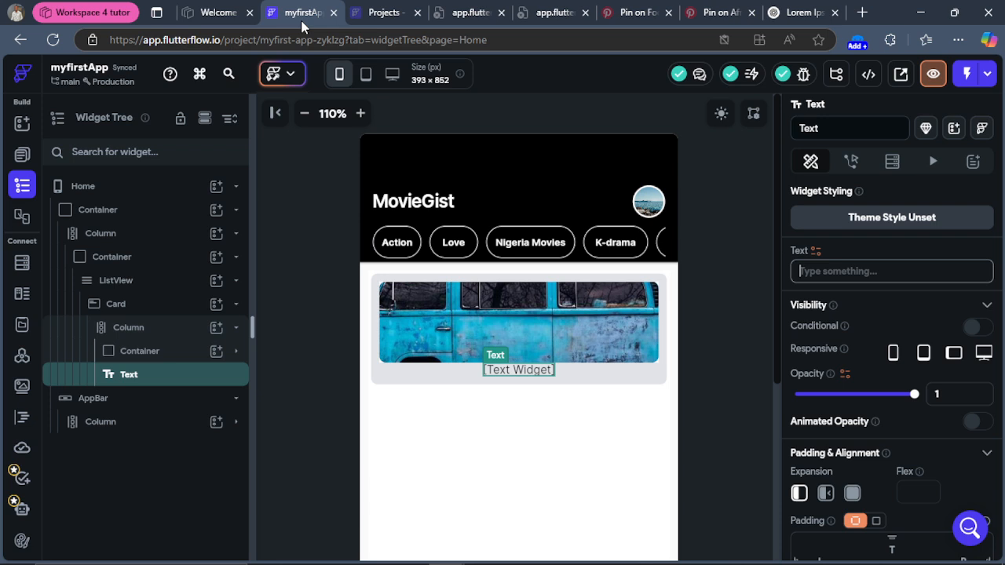
click(806, 270)
key(ctrl+v)
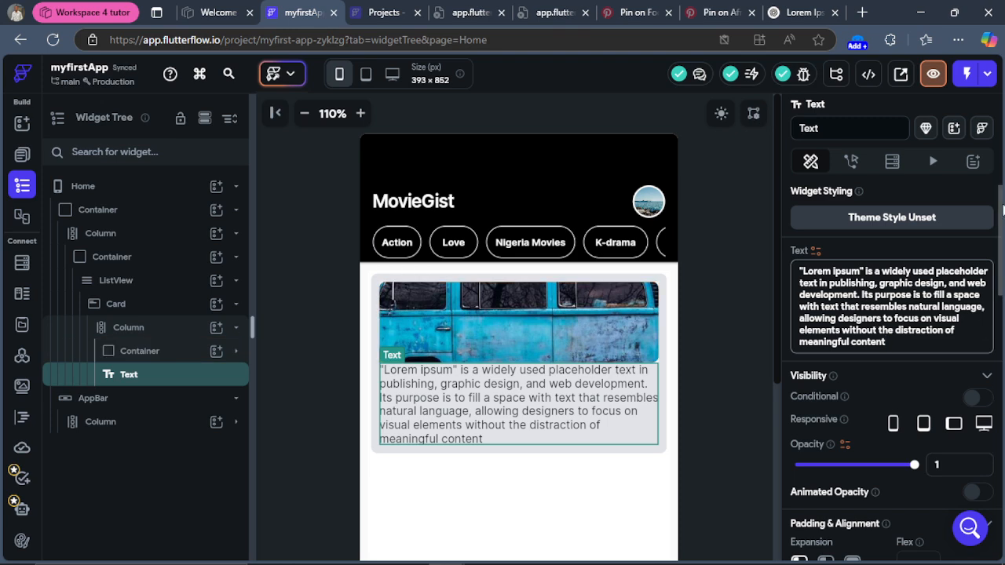
Step: Give the card's Text widget a top padding of 10
drag(998, 216, 1000, 182)
scroll(988, 289, down, 3)
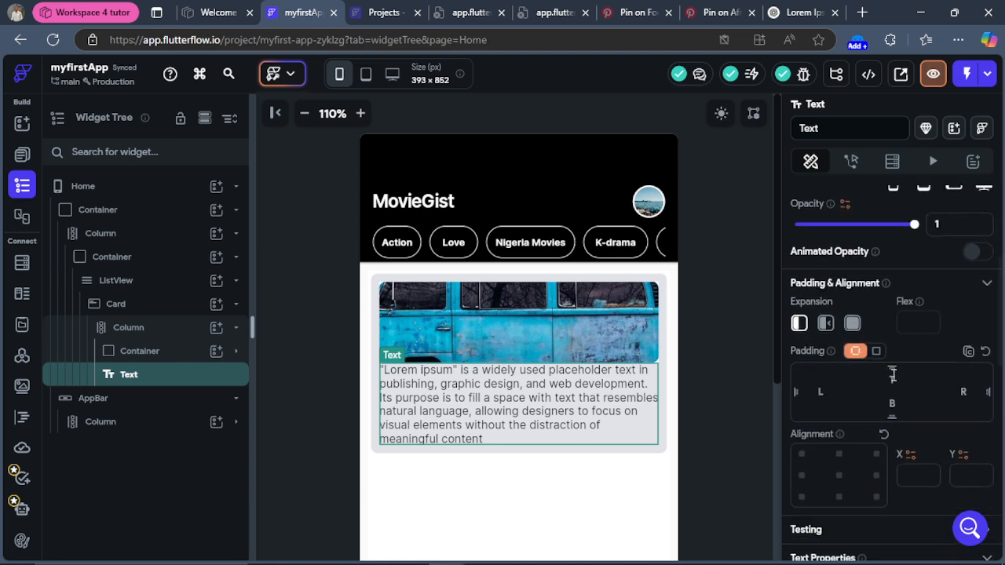
click(893, 376)
text(10)
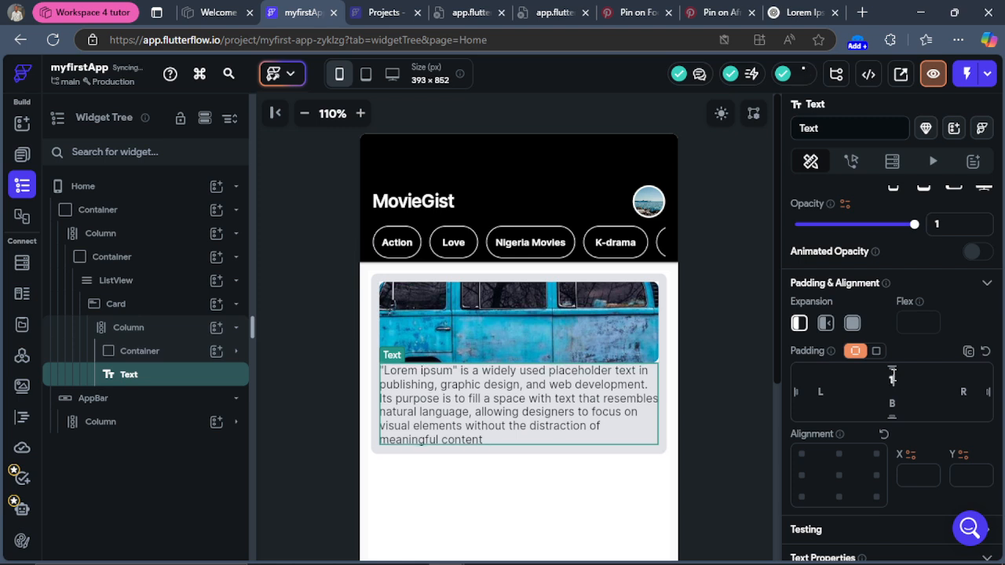
key(Return)
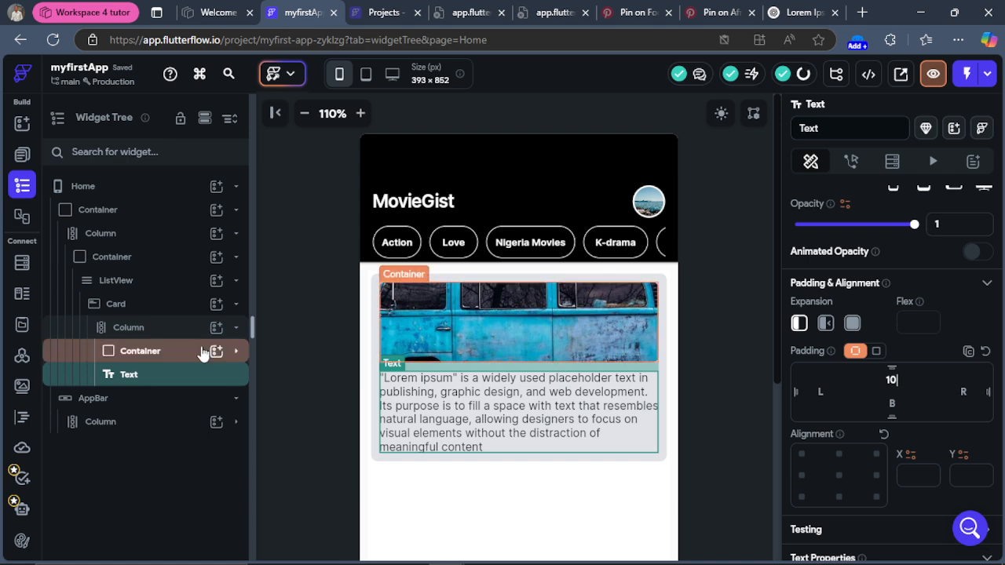
Step: Set the height of the Container that holds the card image to 200 px
click(131, 354)
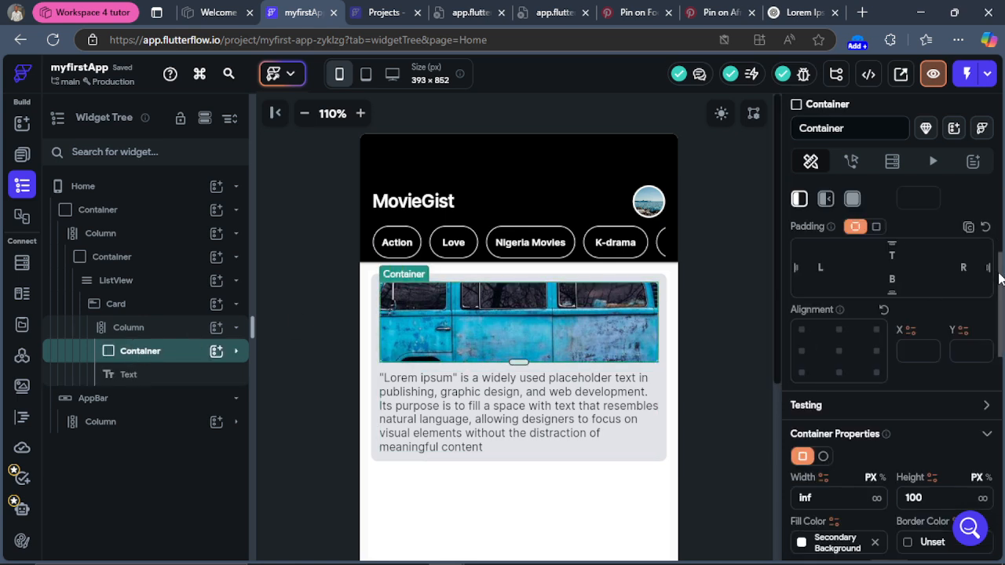
drag(997, 274, 993, 330)
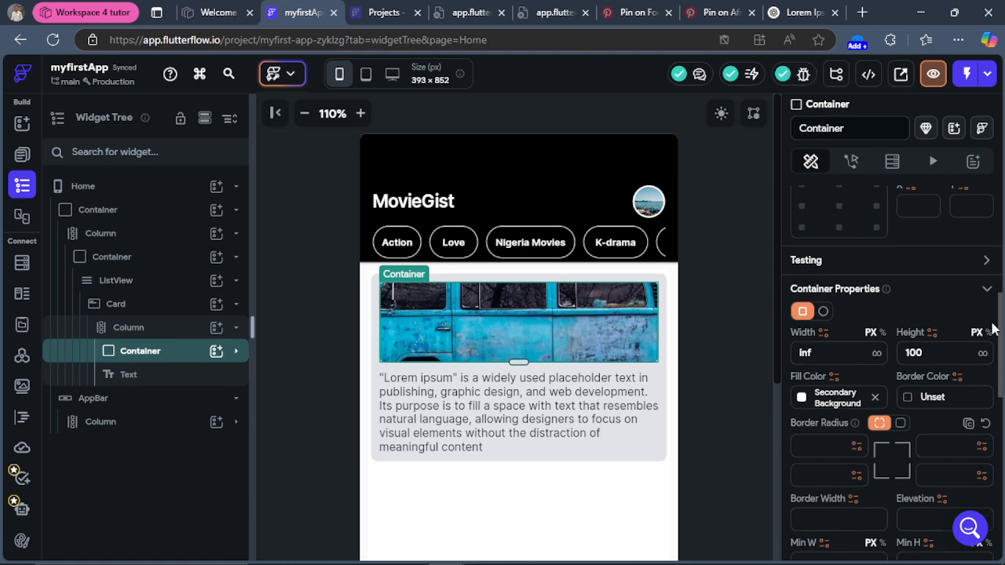
click(923, 360)
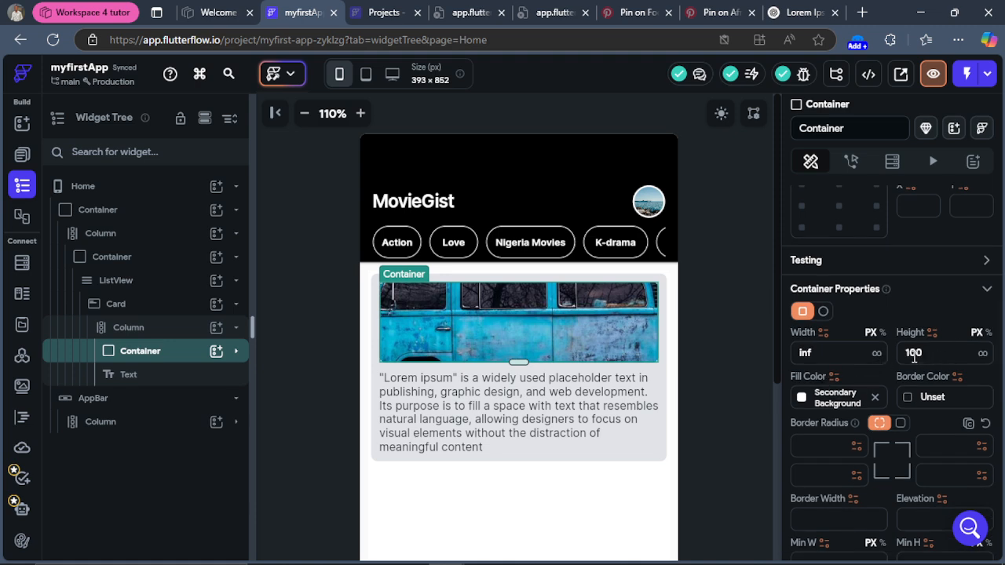
click(910, 353)
key(BackSpace)
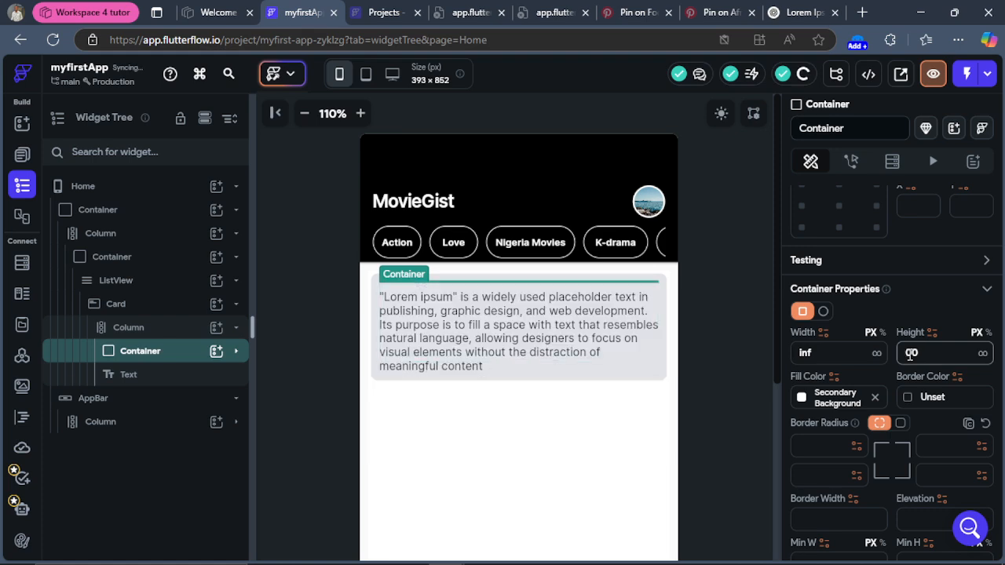
text(2000)
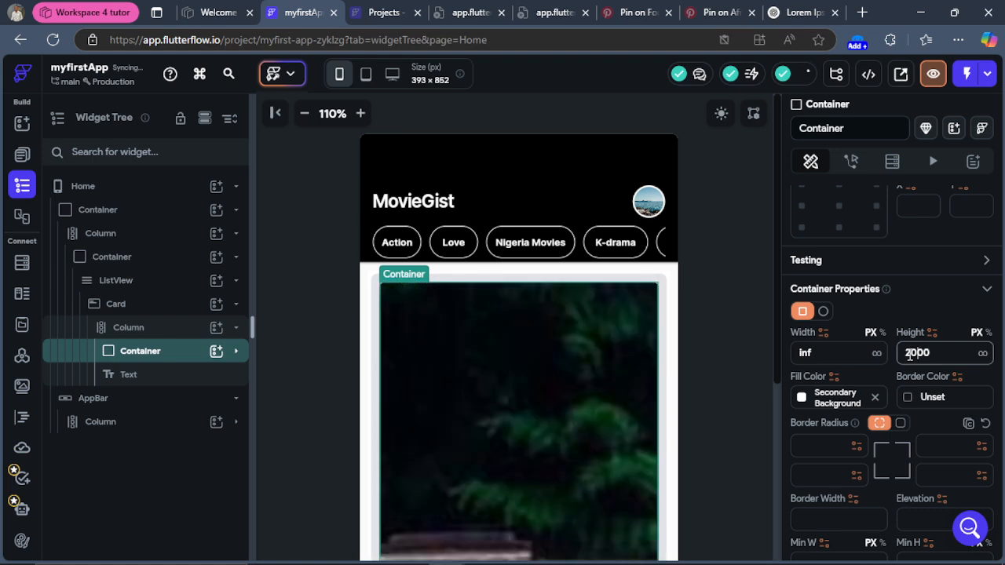
key(BackSpace)
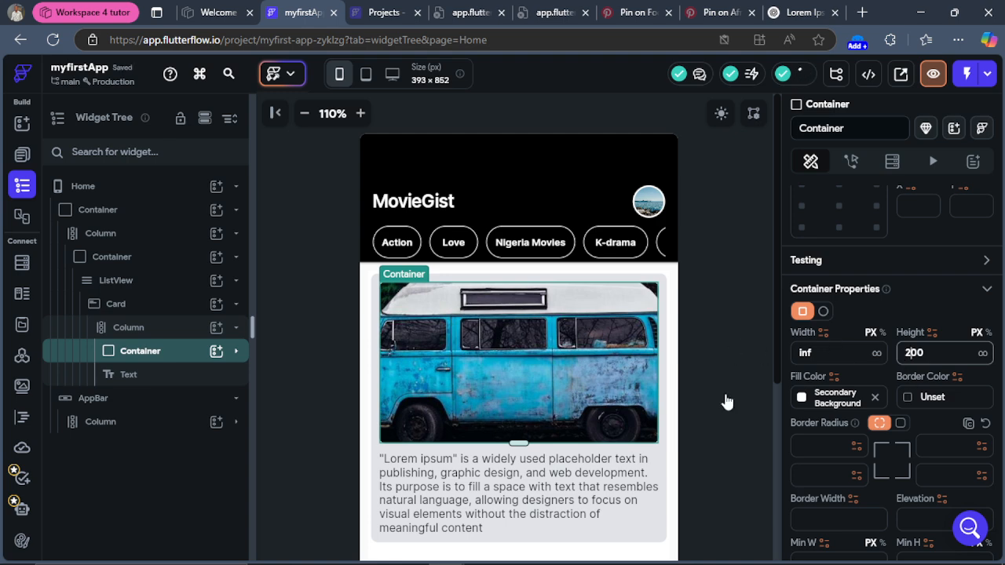
Step: Set the width of the Image inside the card's Container to infinity
click(238, 354)
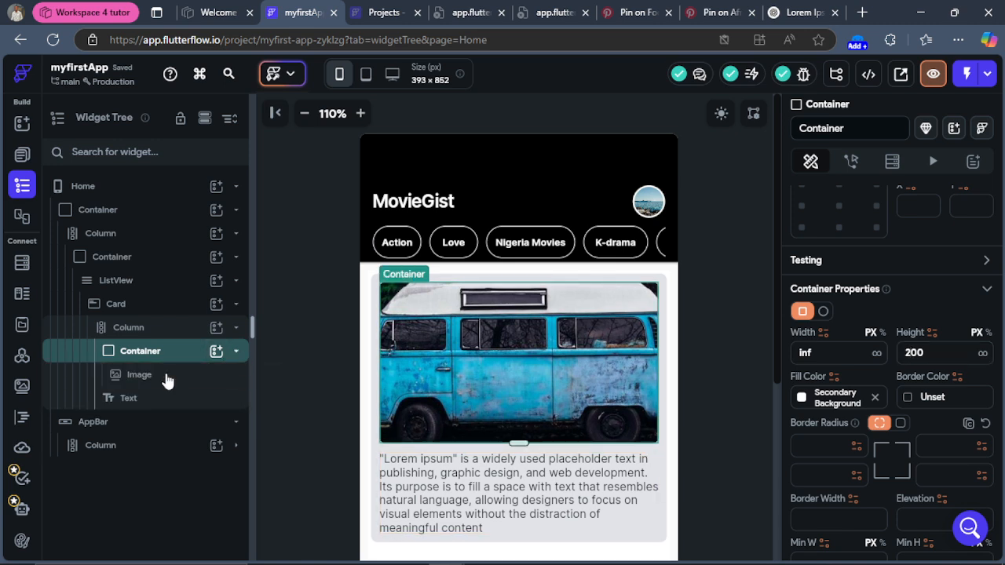
click(140, 375)
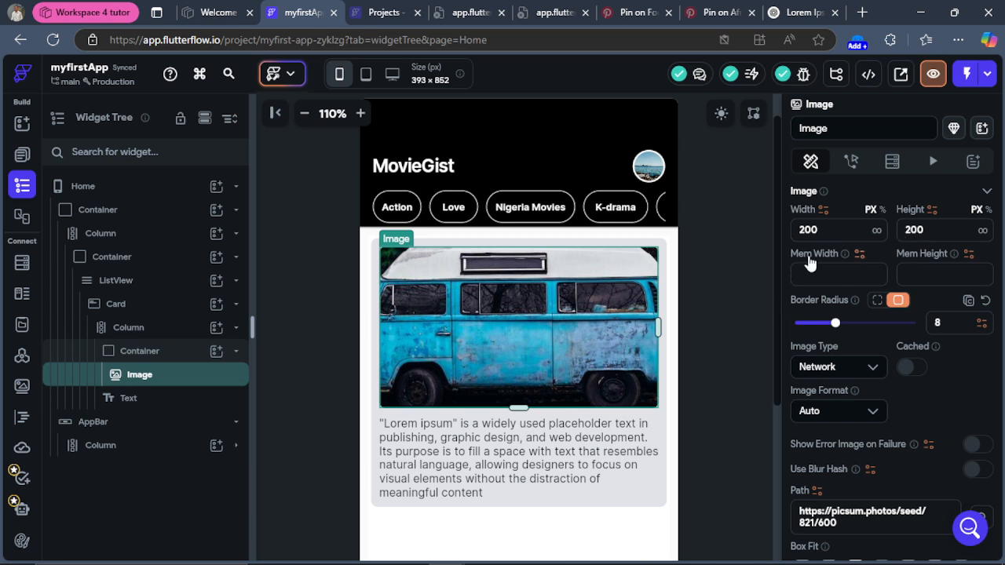
click(877, 233)
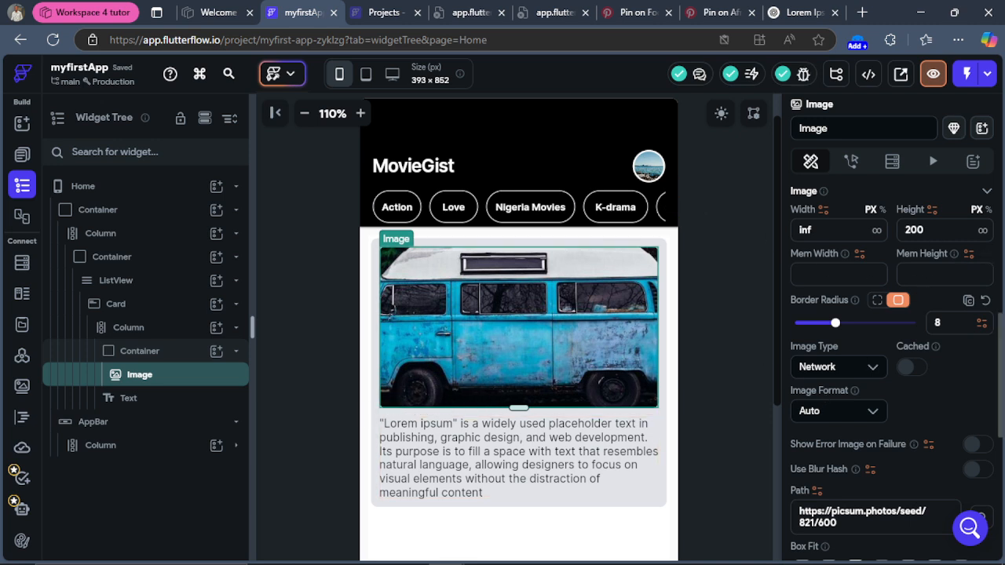
scroll(1001, 325, down, 2)
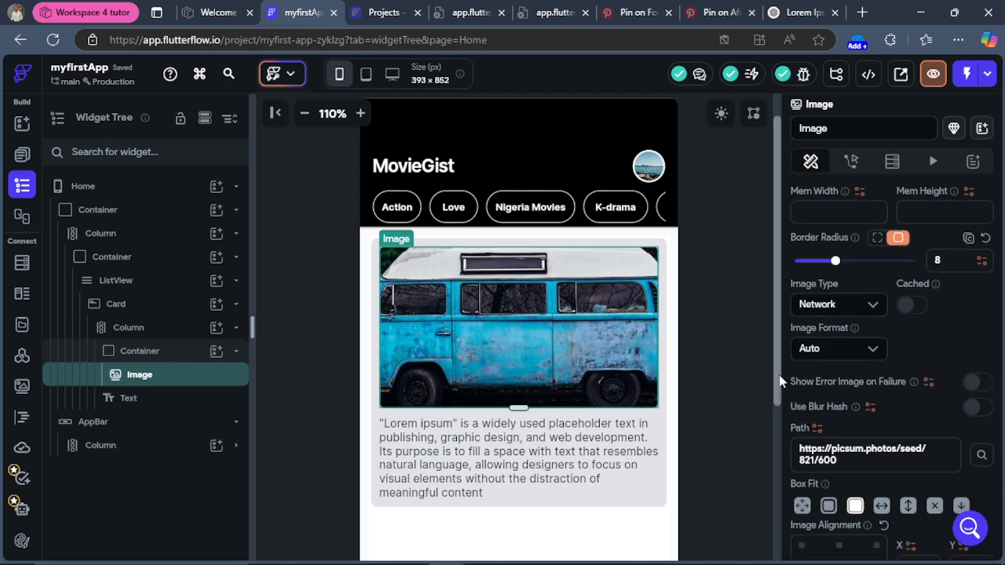
drag(778, 377, 779, 421)
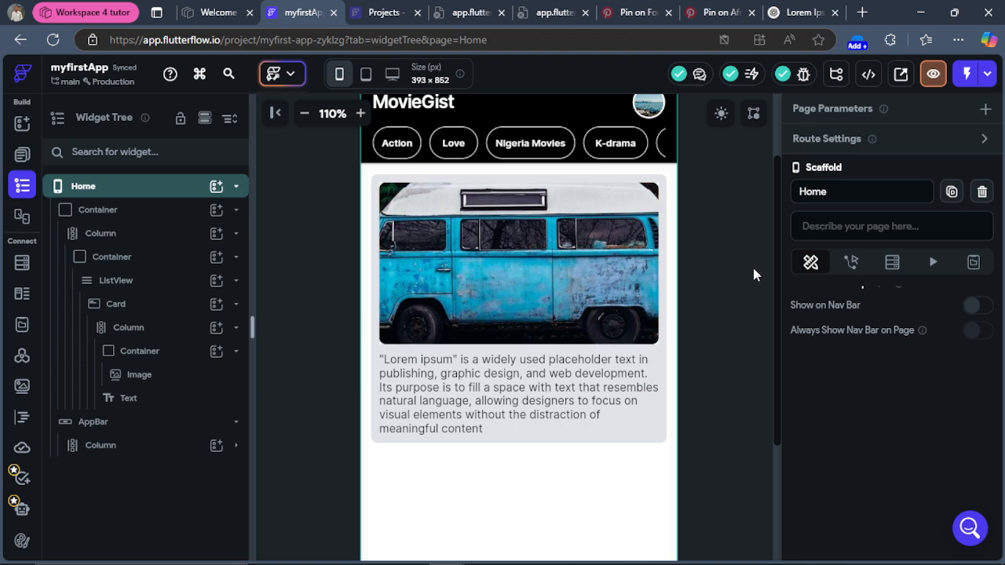
mouse_move(777, 316)
mouse_down()
mouse_move(775, 277)
mouse_move(775, 329)
mouse_up()
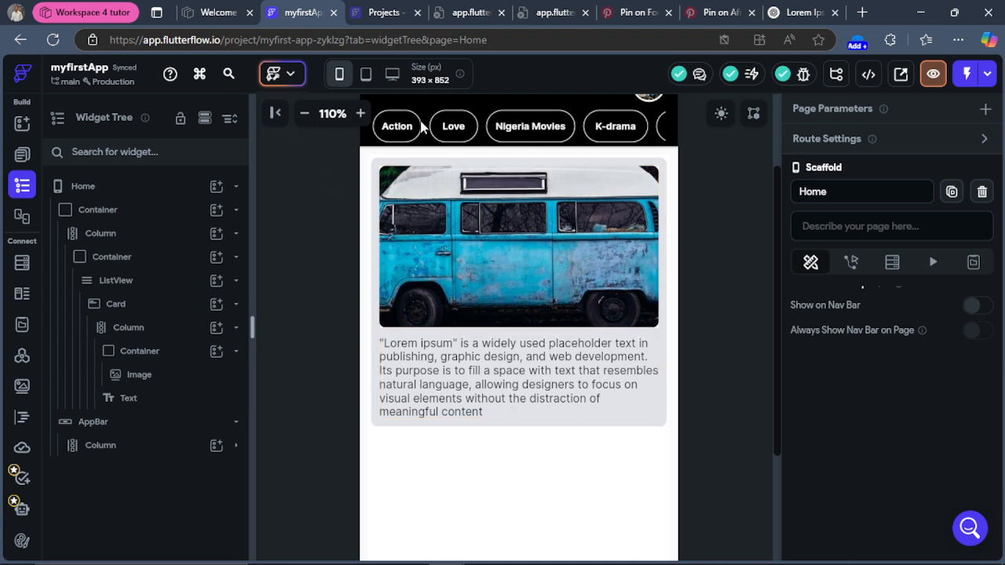
Step: Add a Row below the text in the Column inside the Card
click(663, 401)
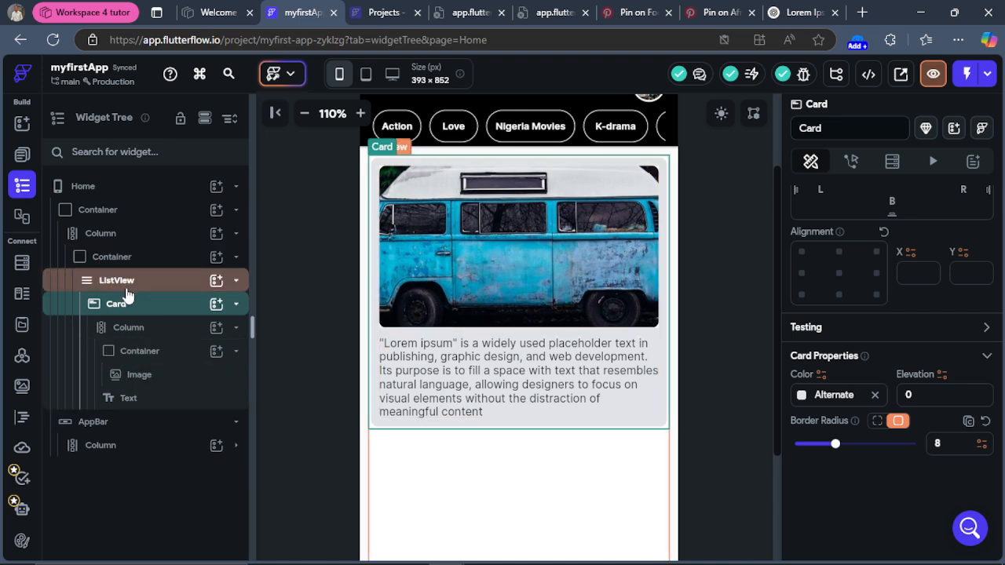
click(129, 327)
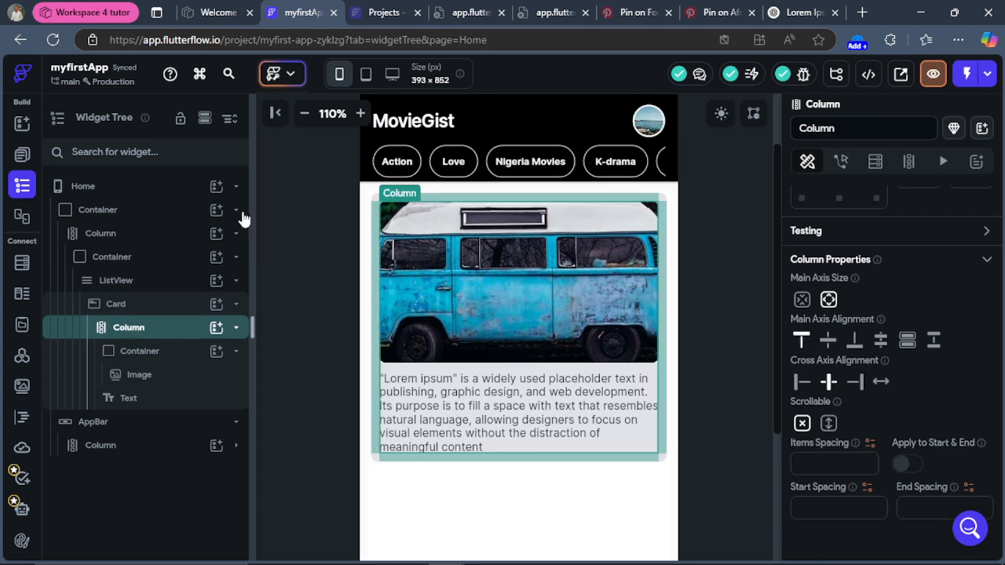
click(216, 329)
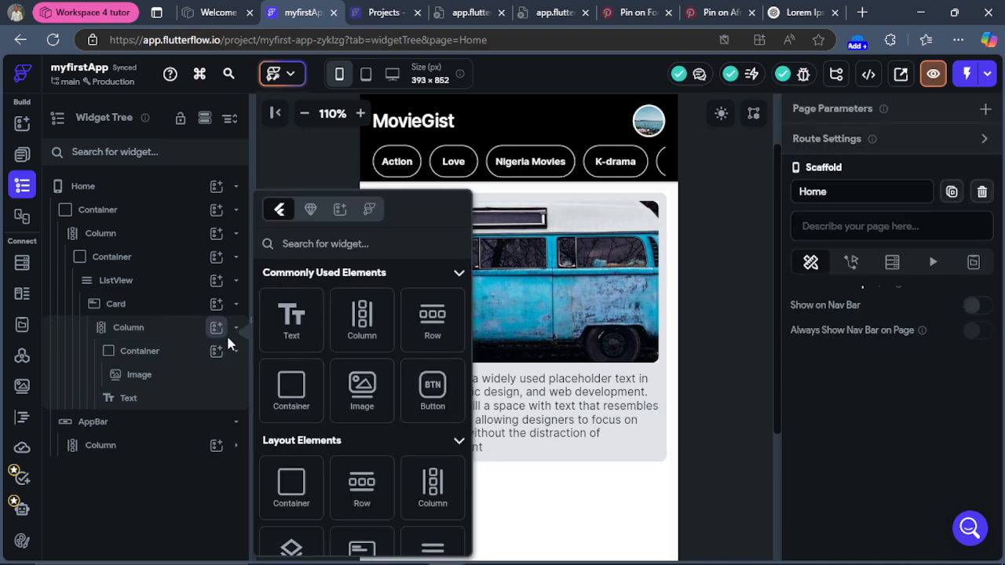
click(439, 321)
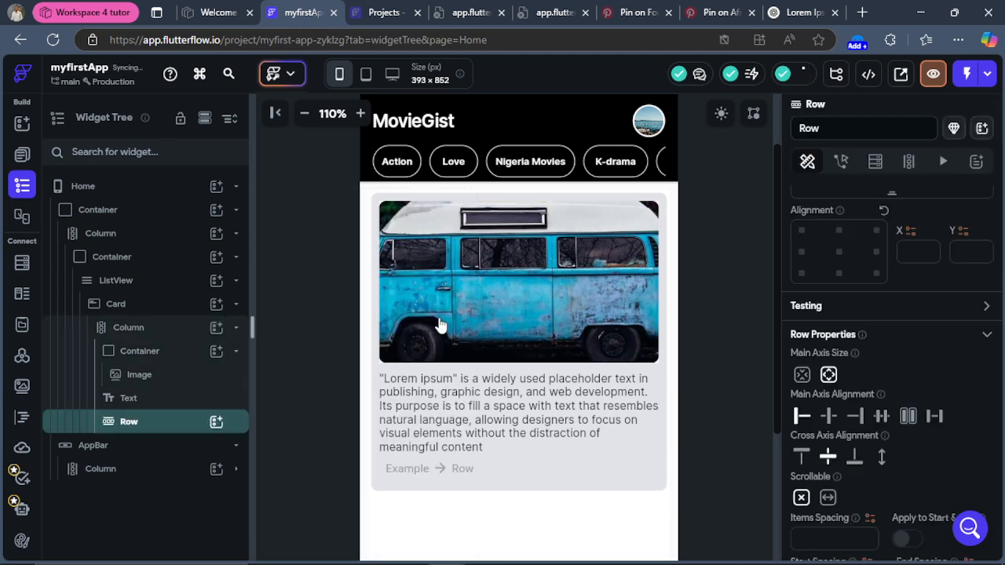
Step: Add an Icon widget to the new Row in the card and dismiss the low-battery notice
click(216, 424)
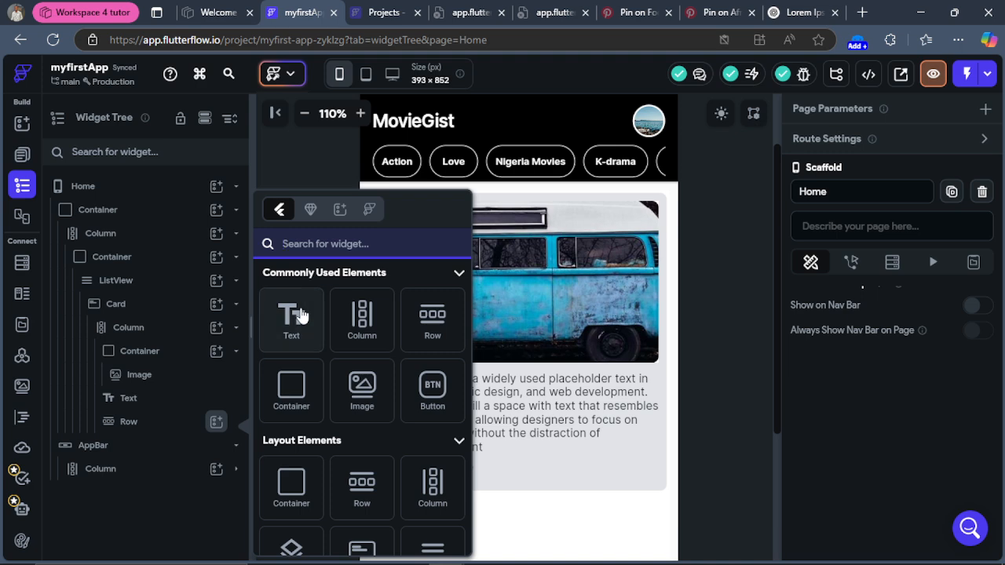
text(icon)
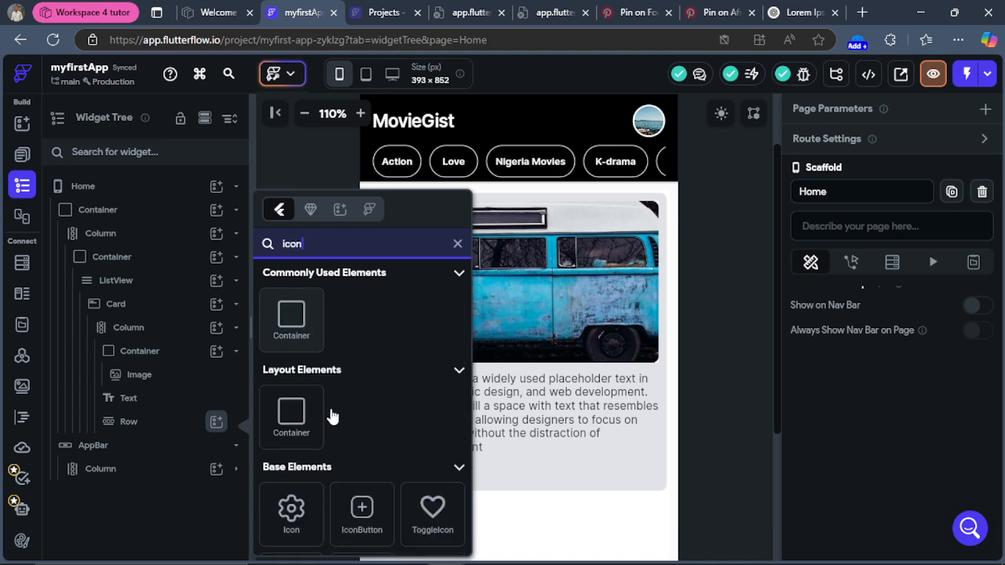
click(280, 511)
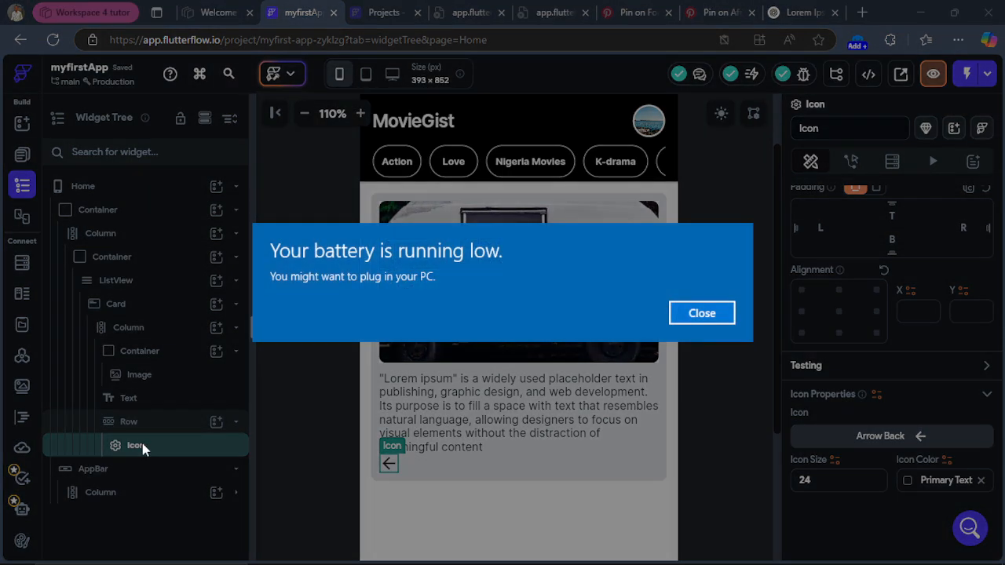
click(702, 314)
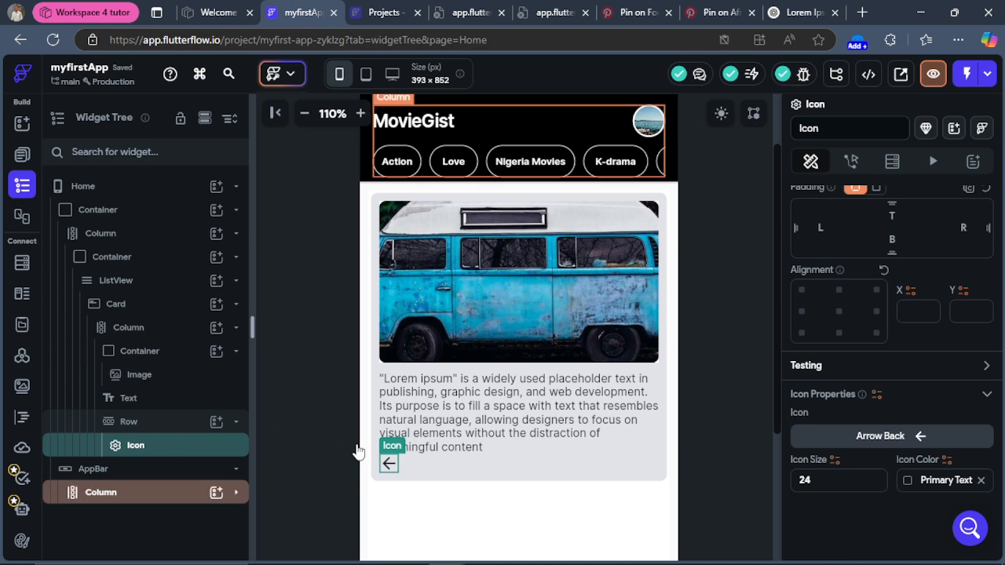